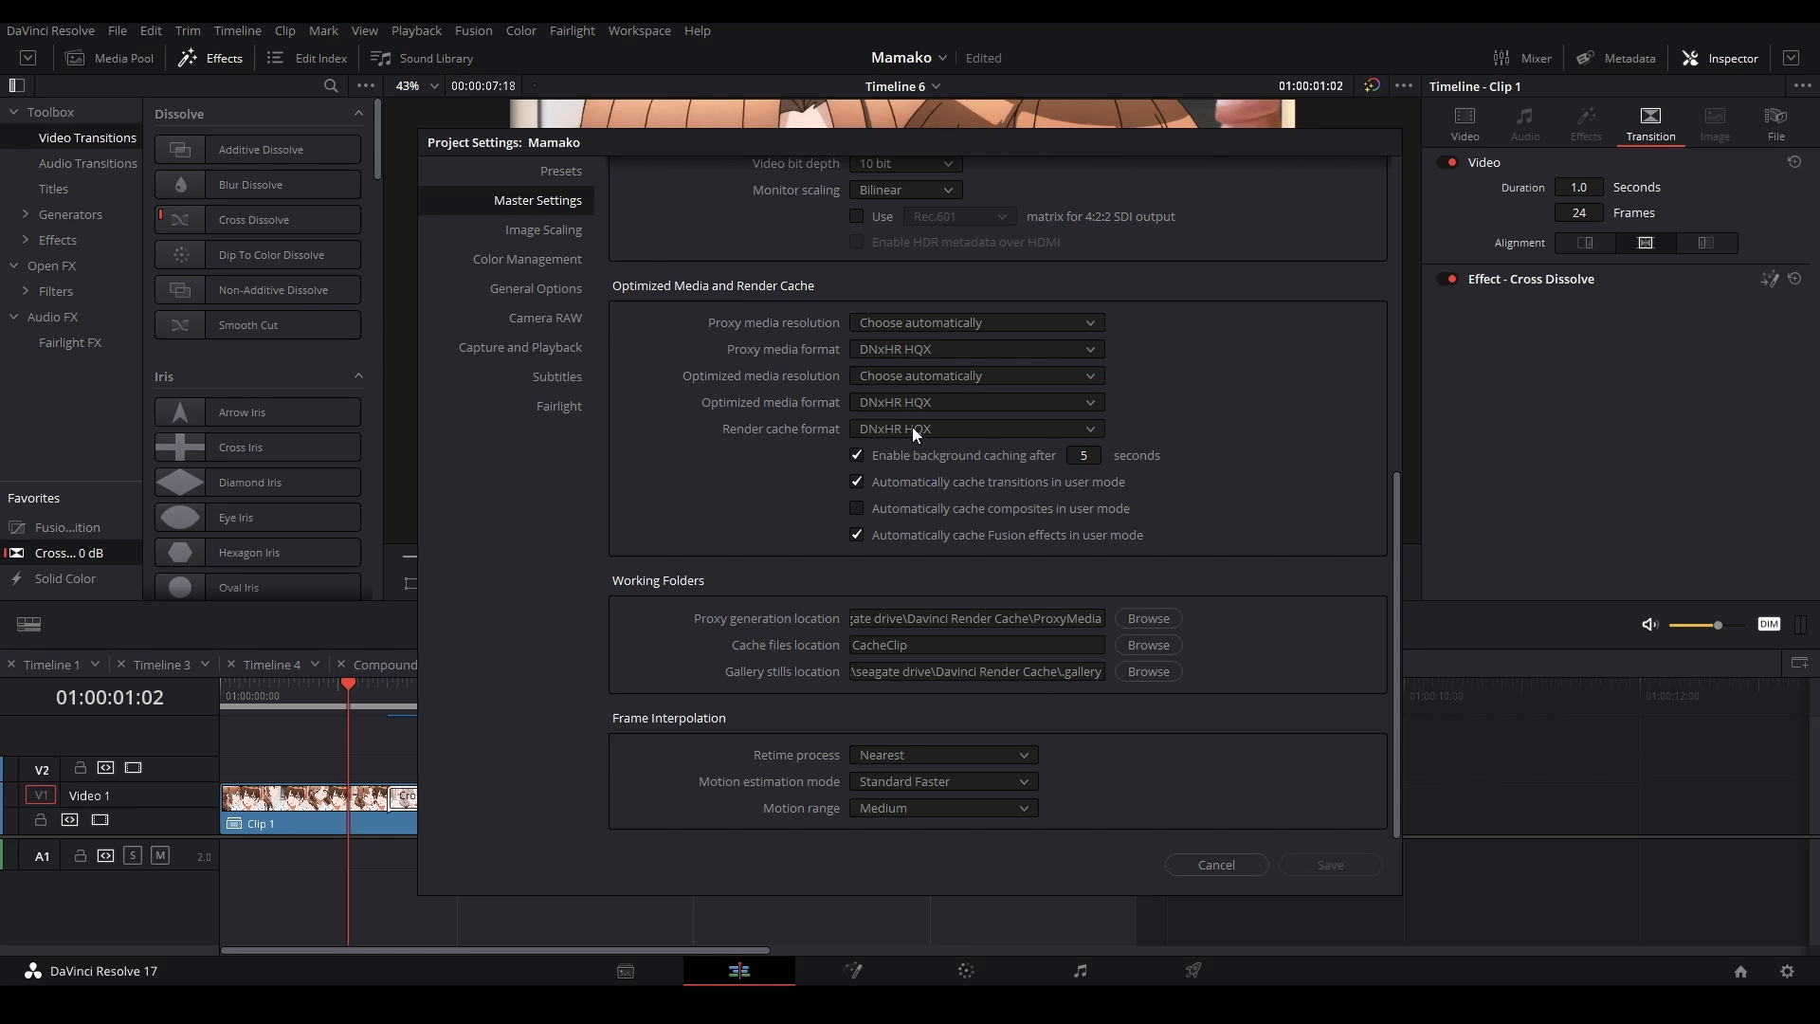
Step: Close the project settings without changes and set the playback render cache mode to Smart
scroll(716, 303, "up", 1)
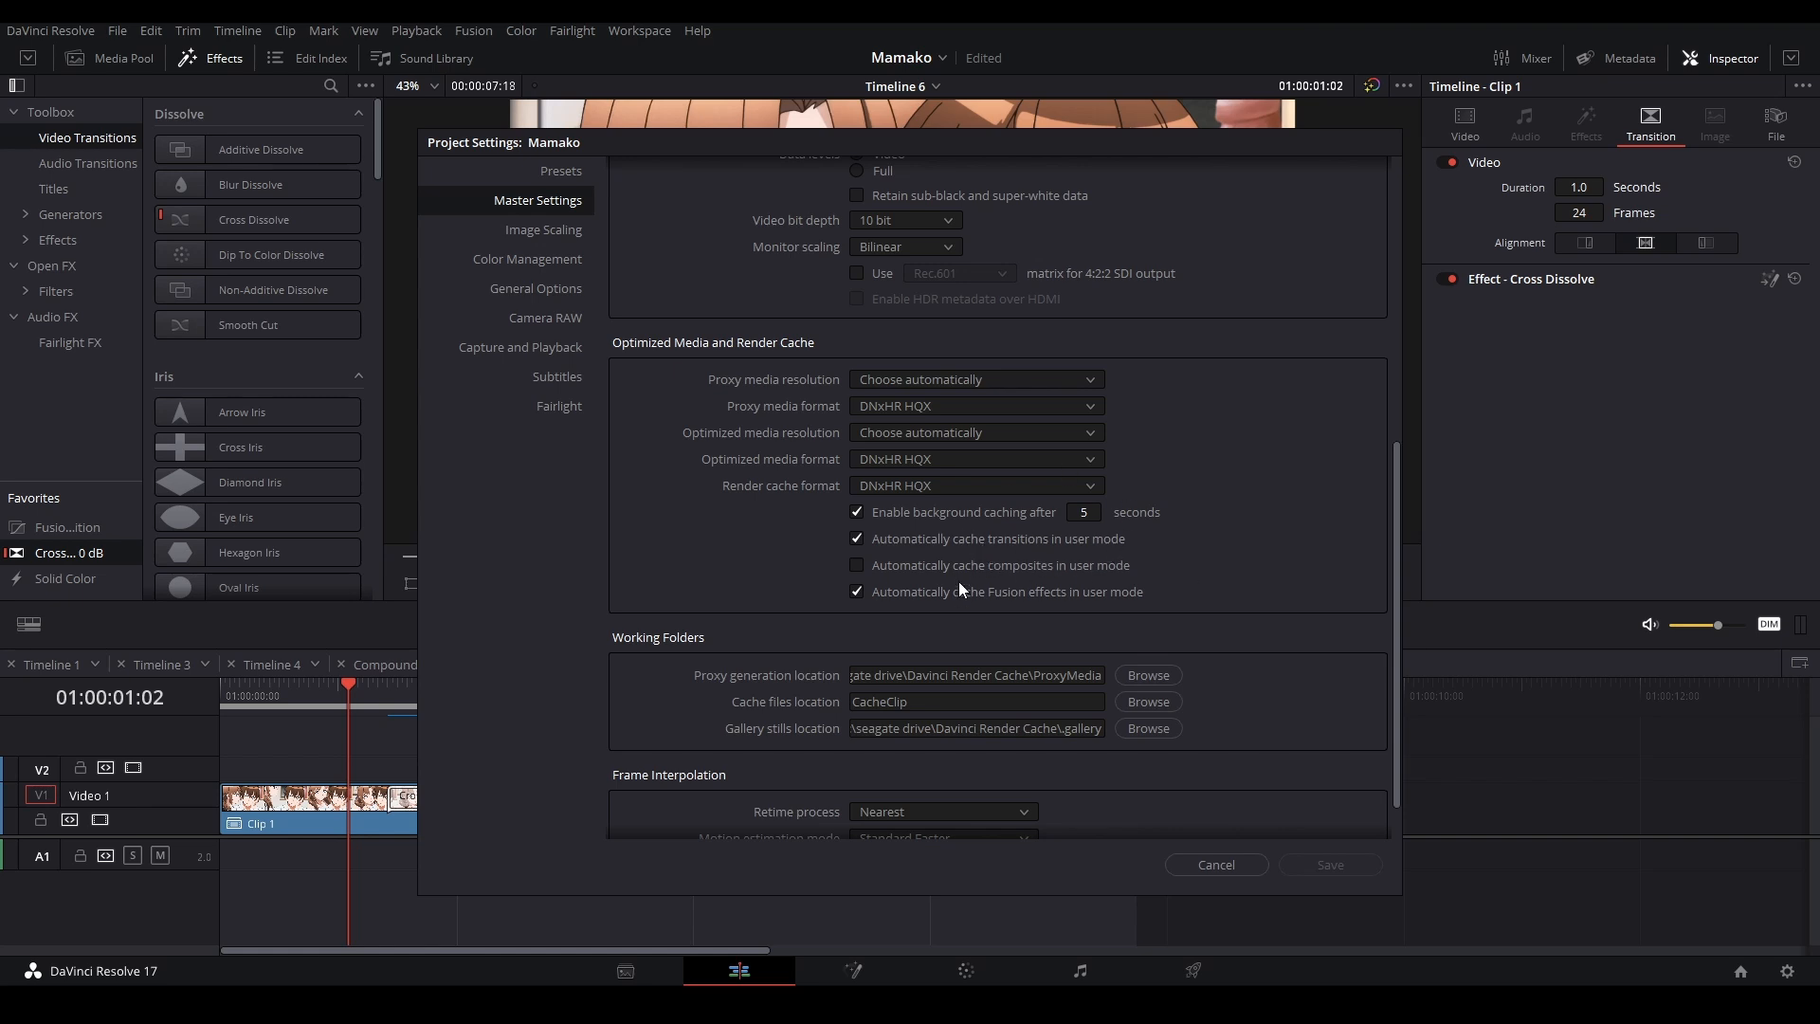
left_click(1215, 864)
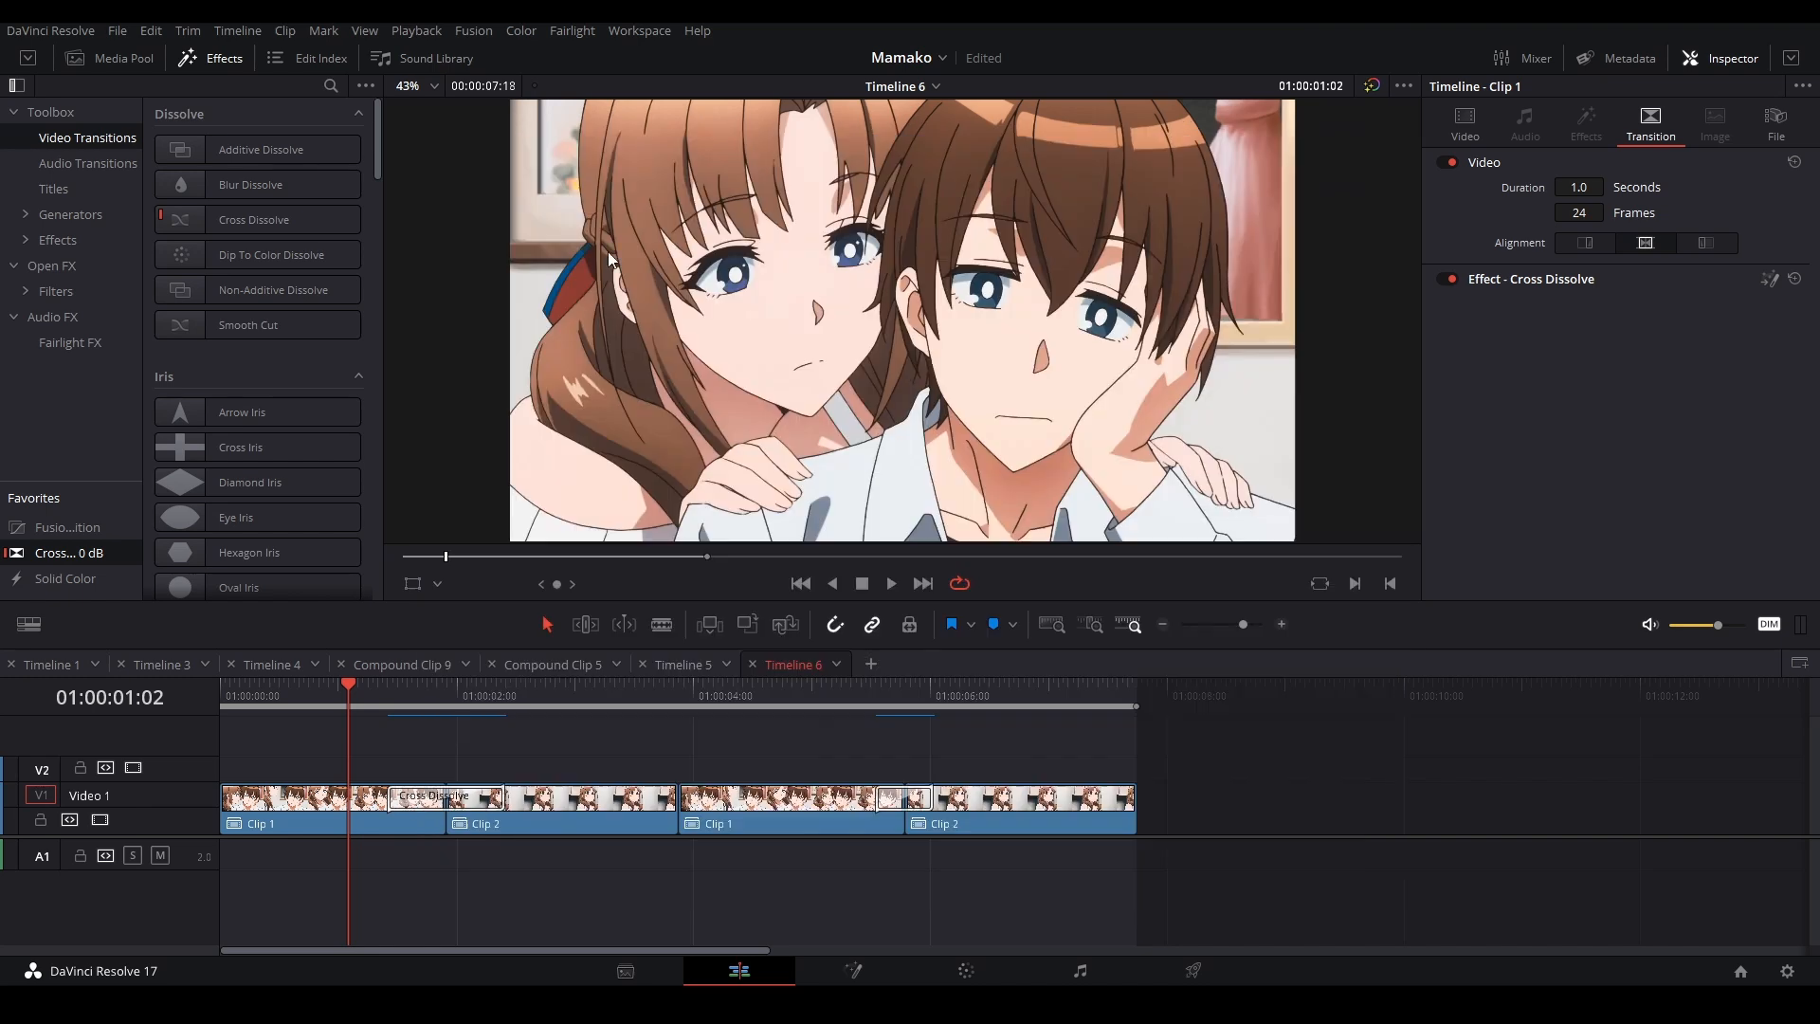
left_click(417, 32)
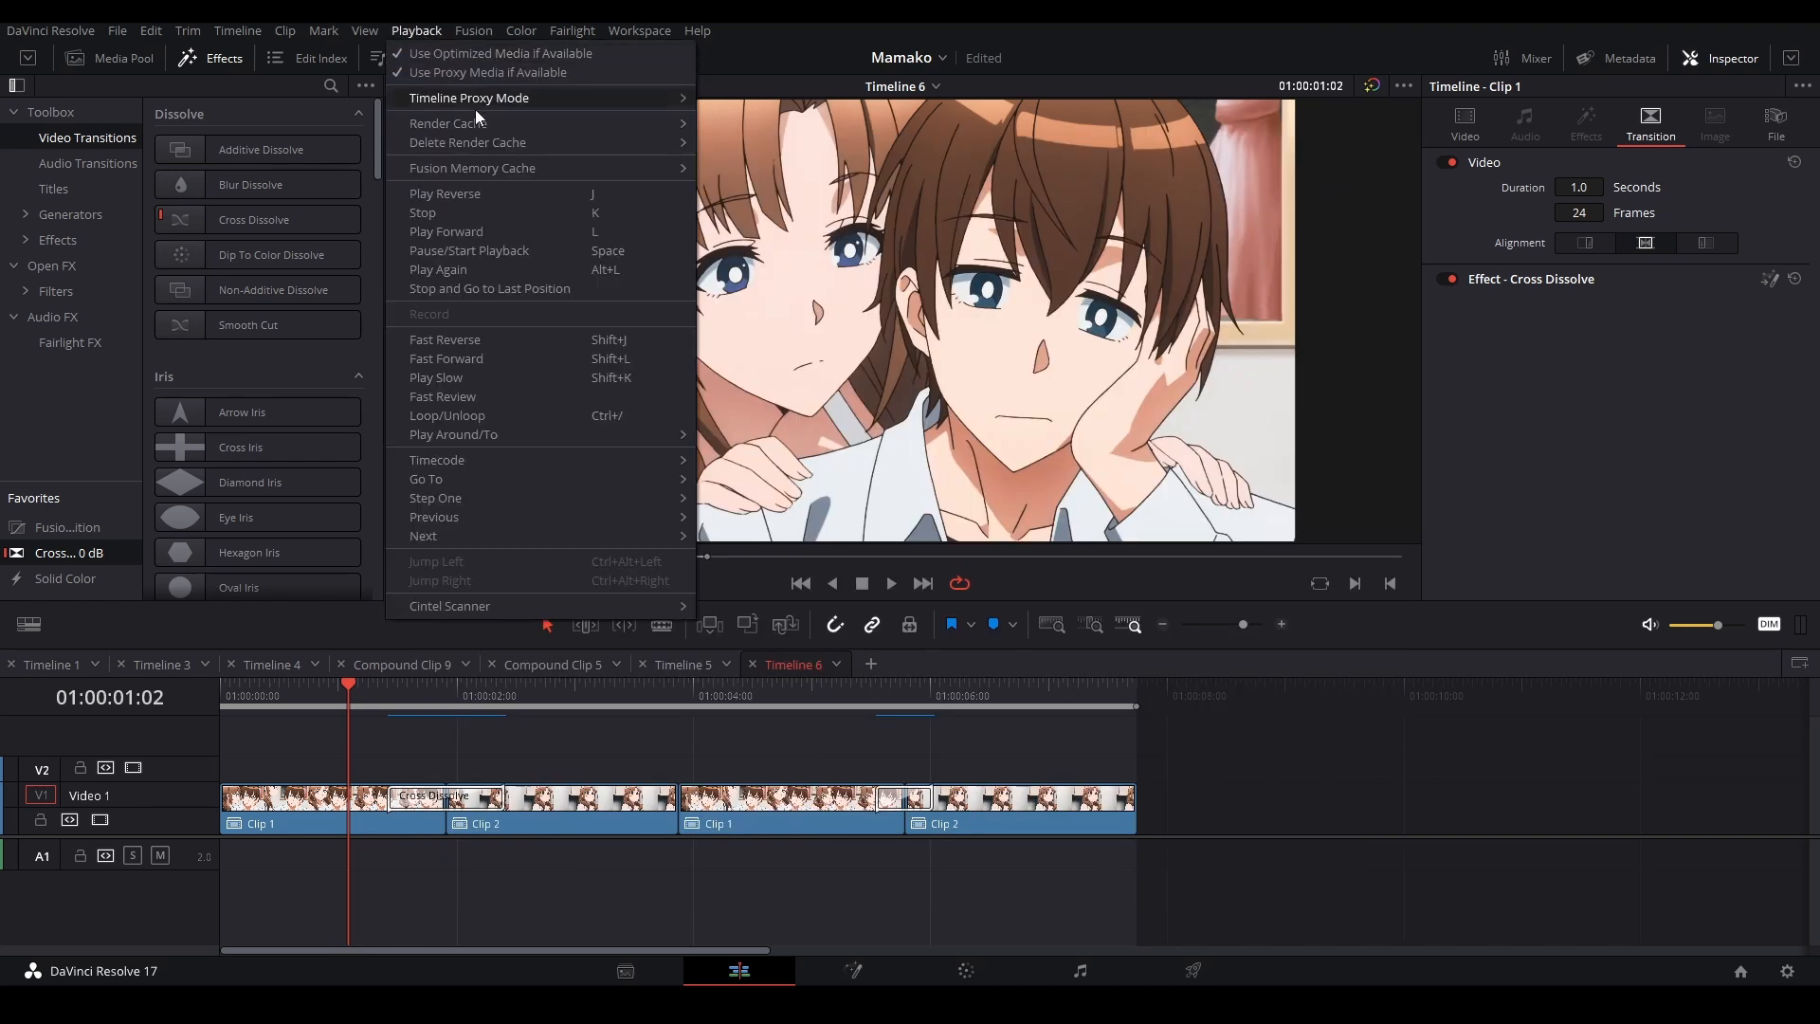
mouse_move(482, 123)
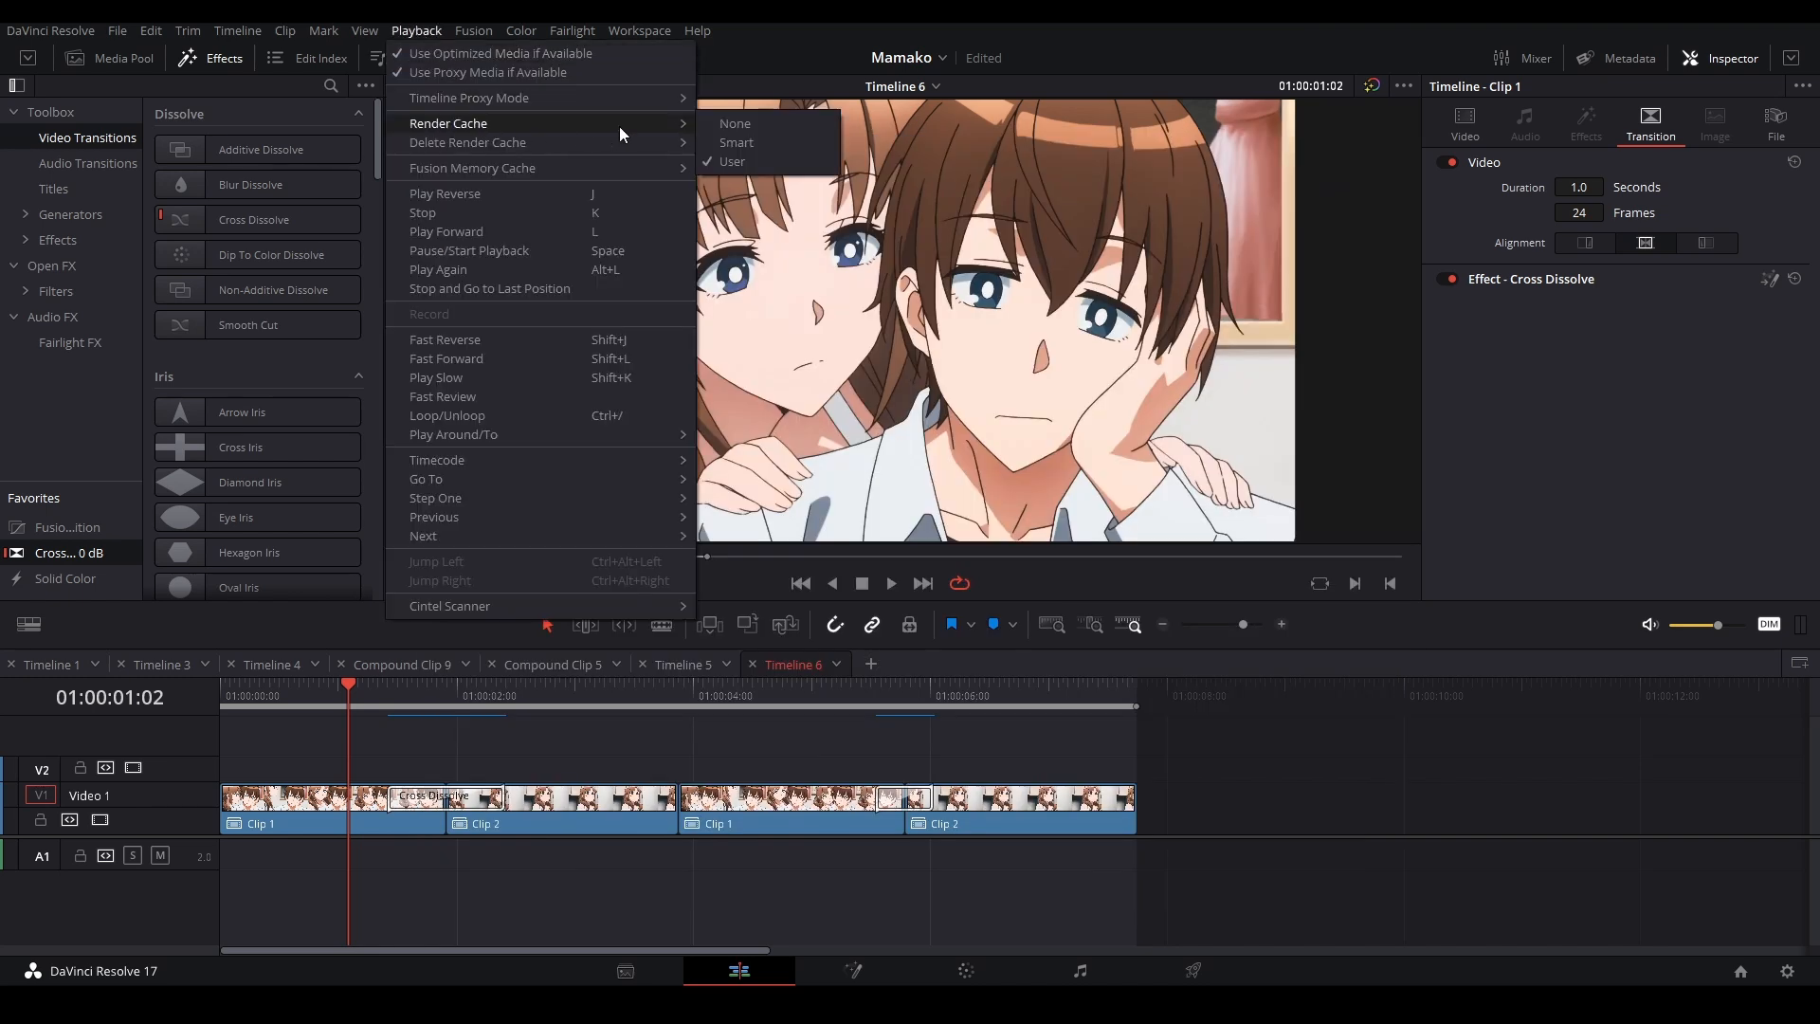
left_click(804, 138)
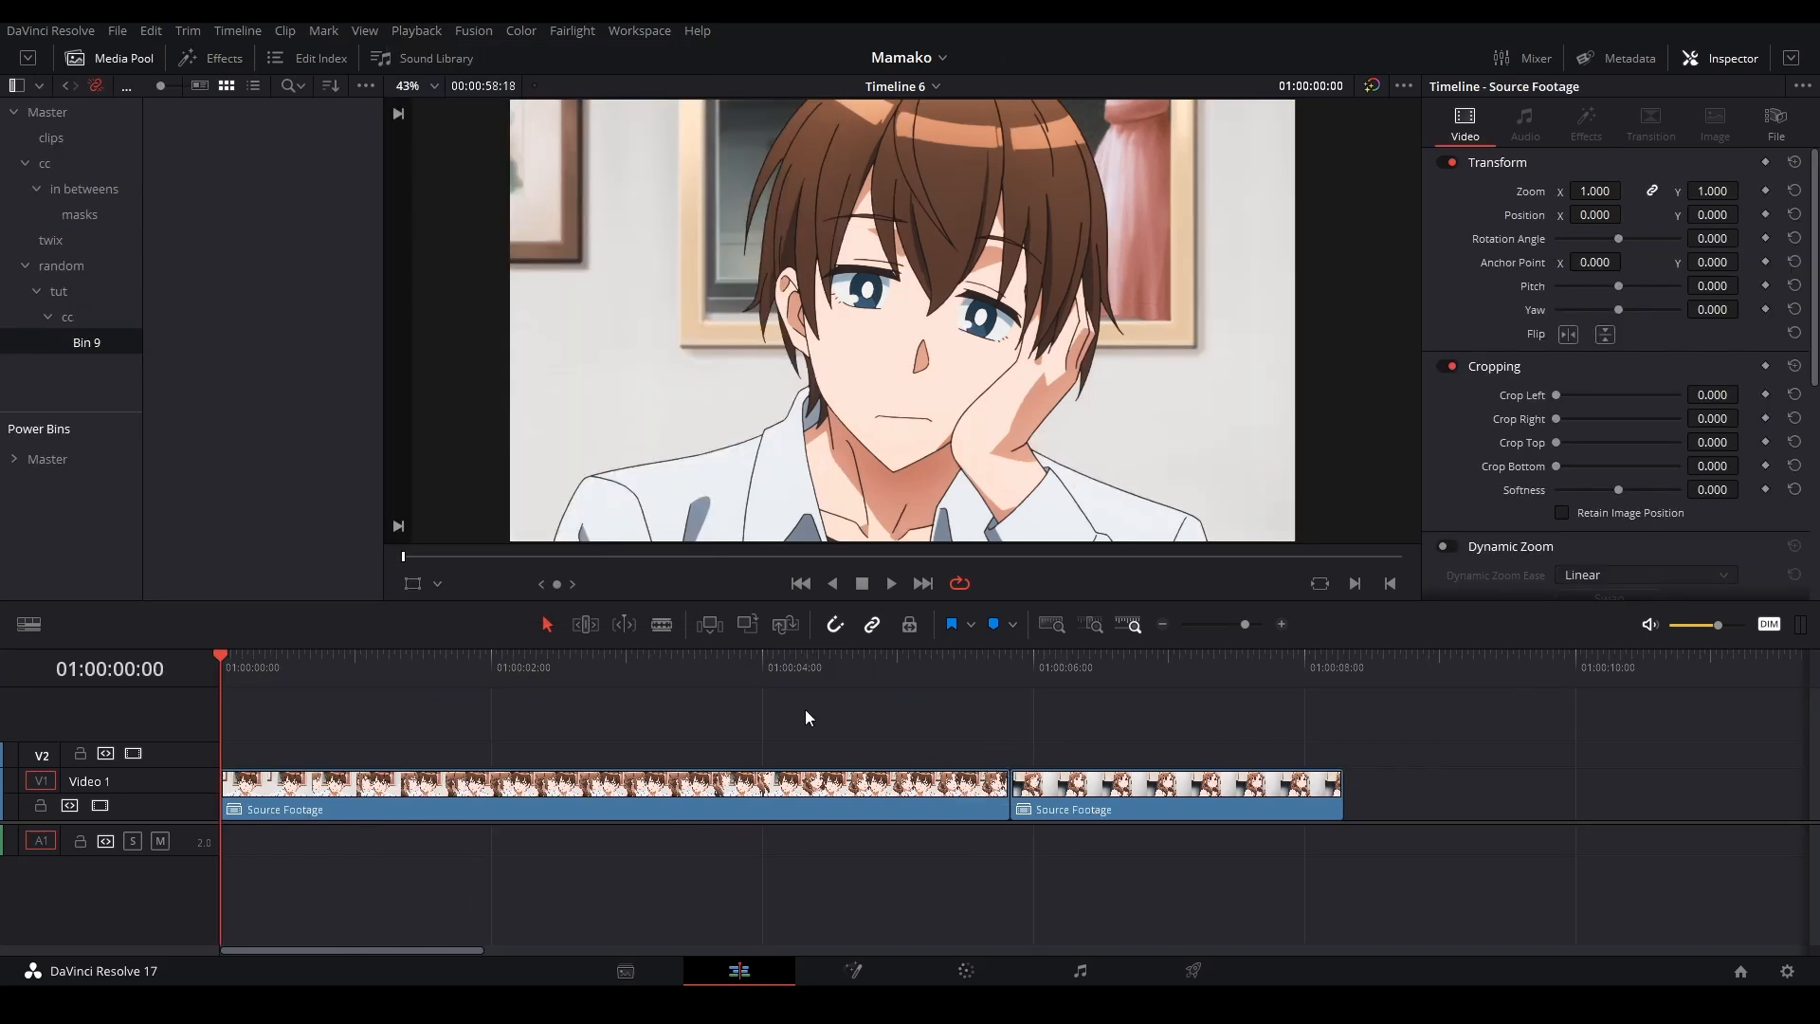
Step: Convert each of the two Source Footage clips on Video 1 into its own compound clip with the default name
left_click_drag(305, 675, 1381, 701)
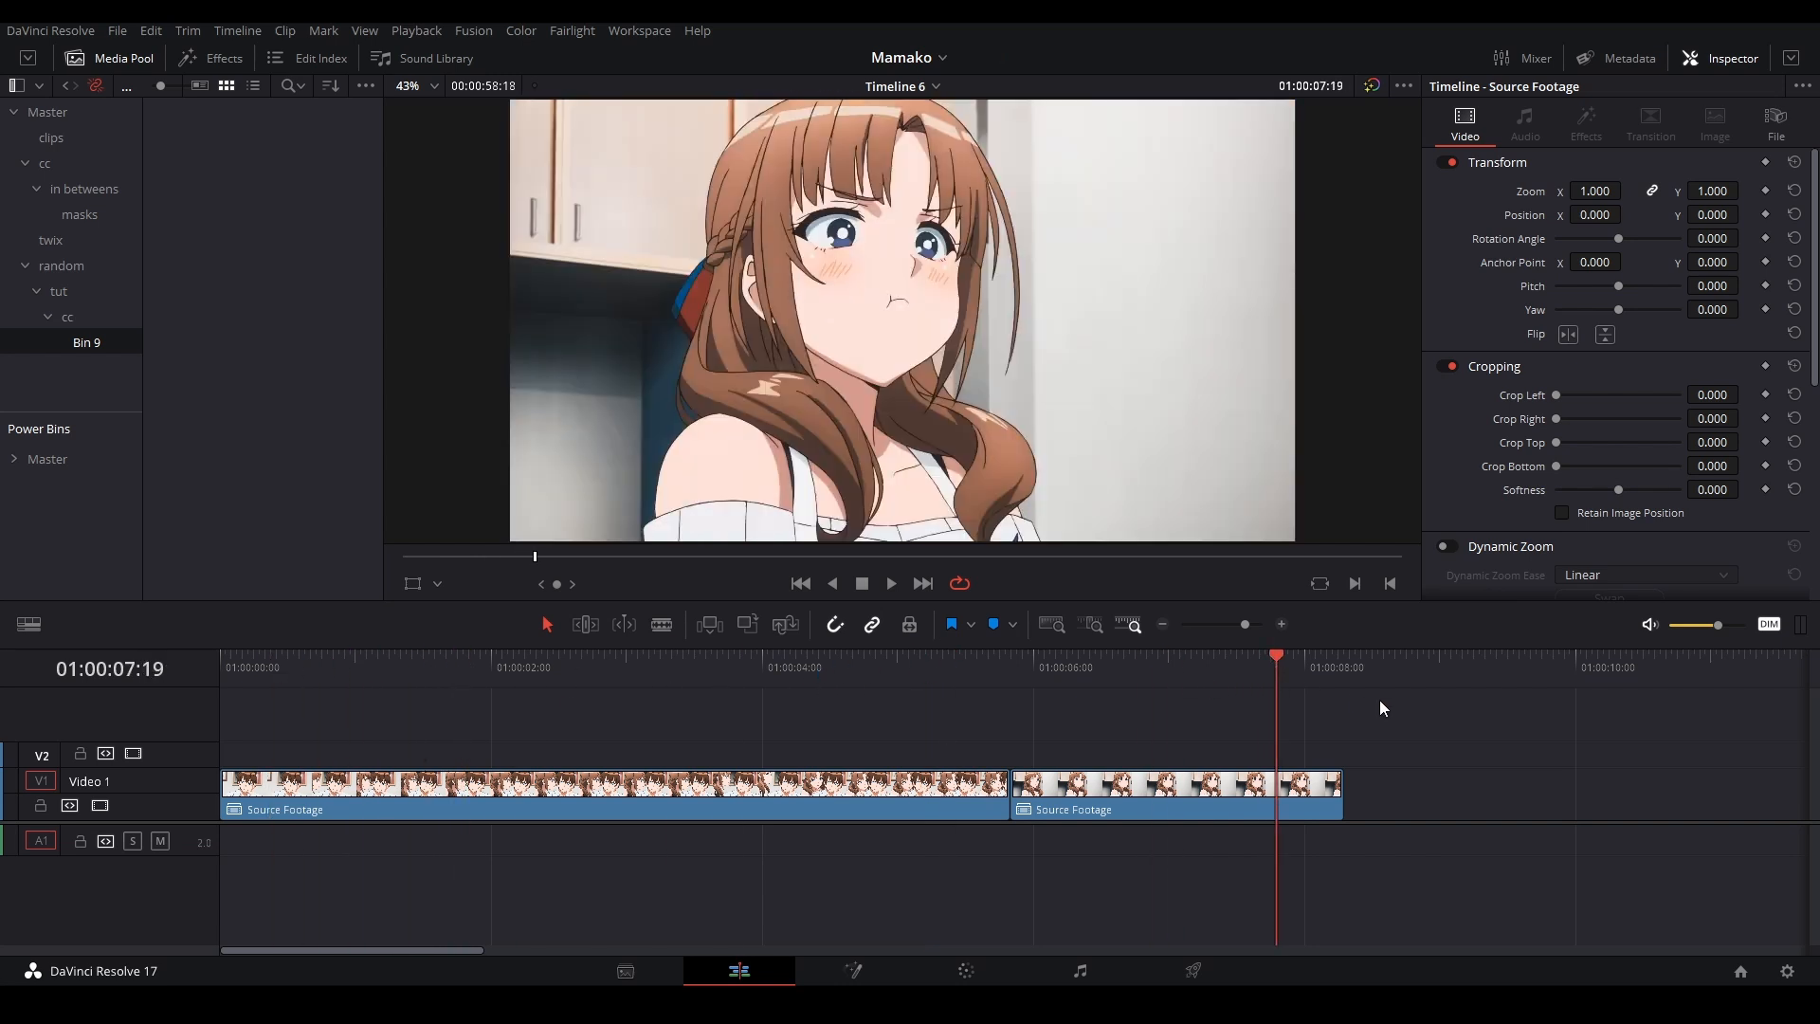
left_click(222, 679)
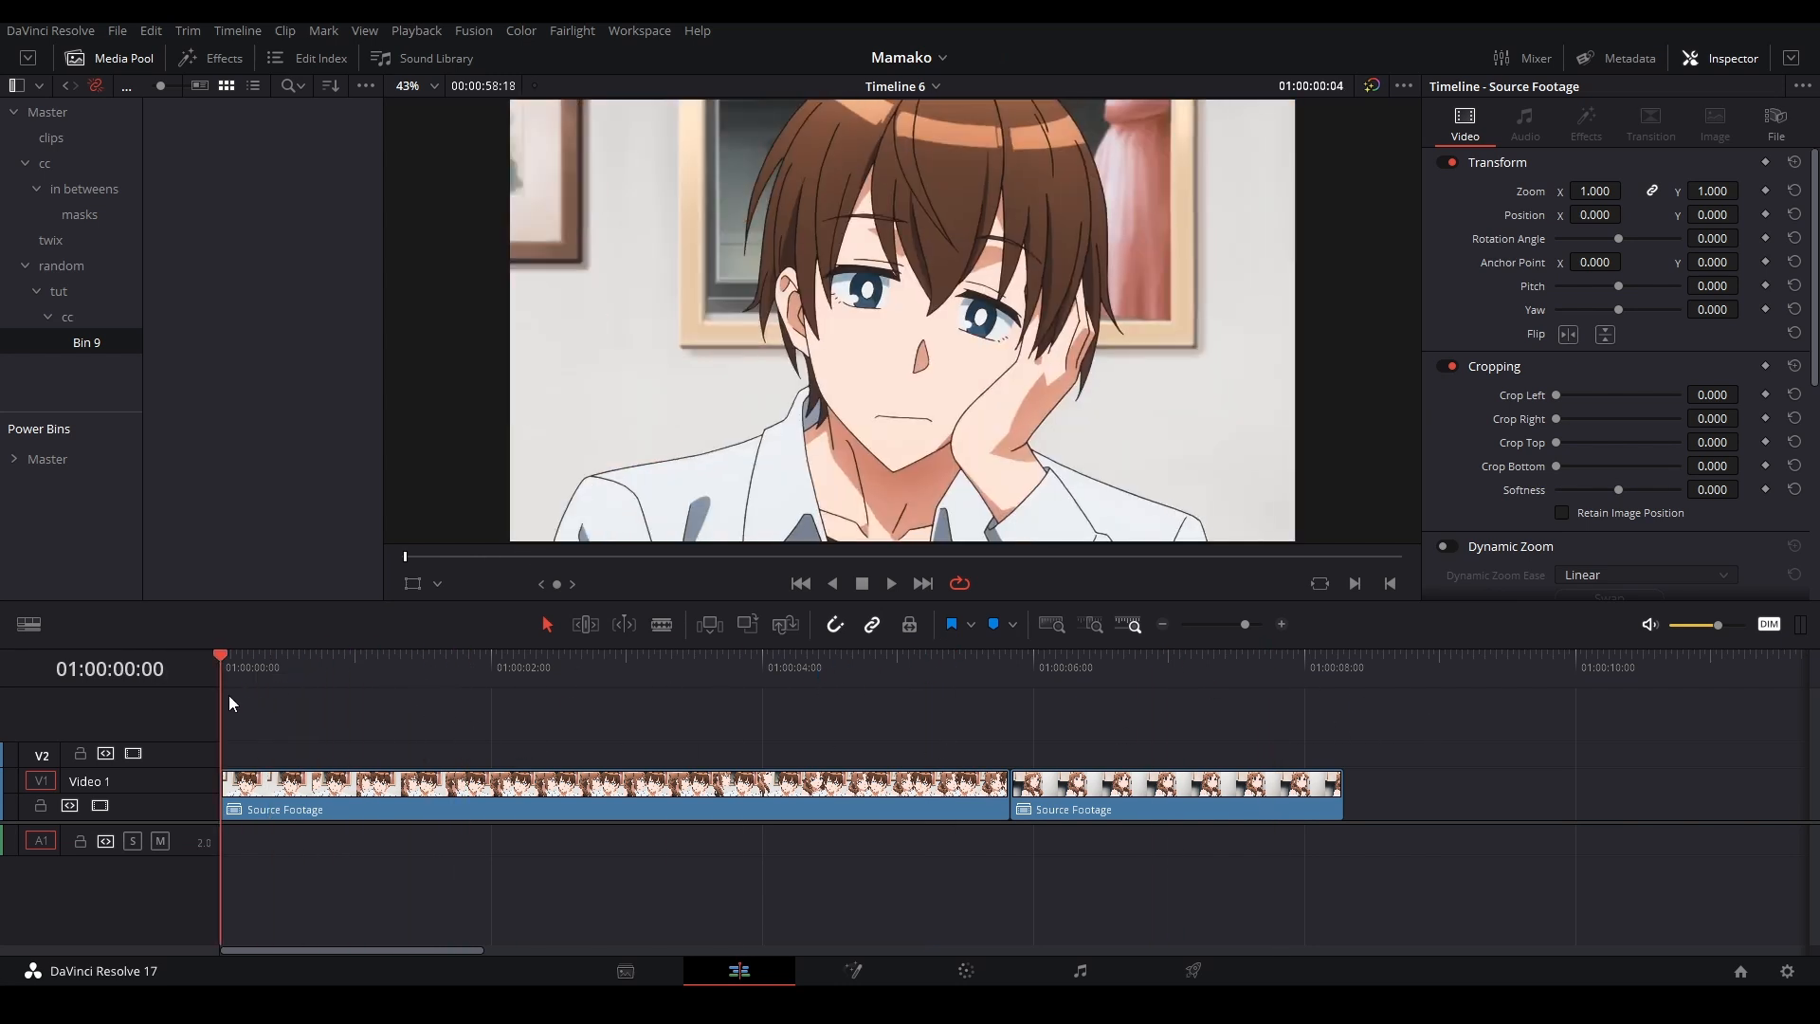
left_click(580, 801)
right_click(582, 805)
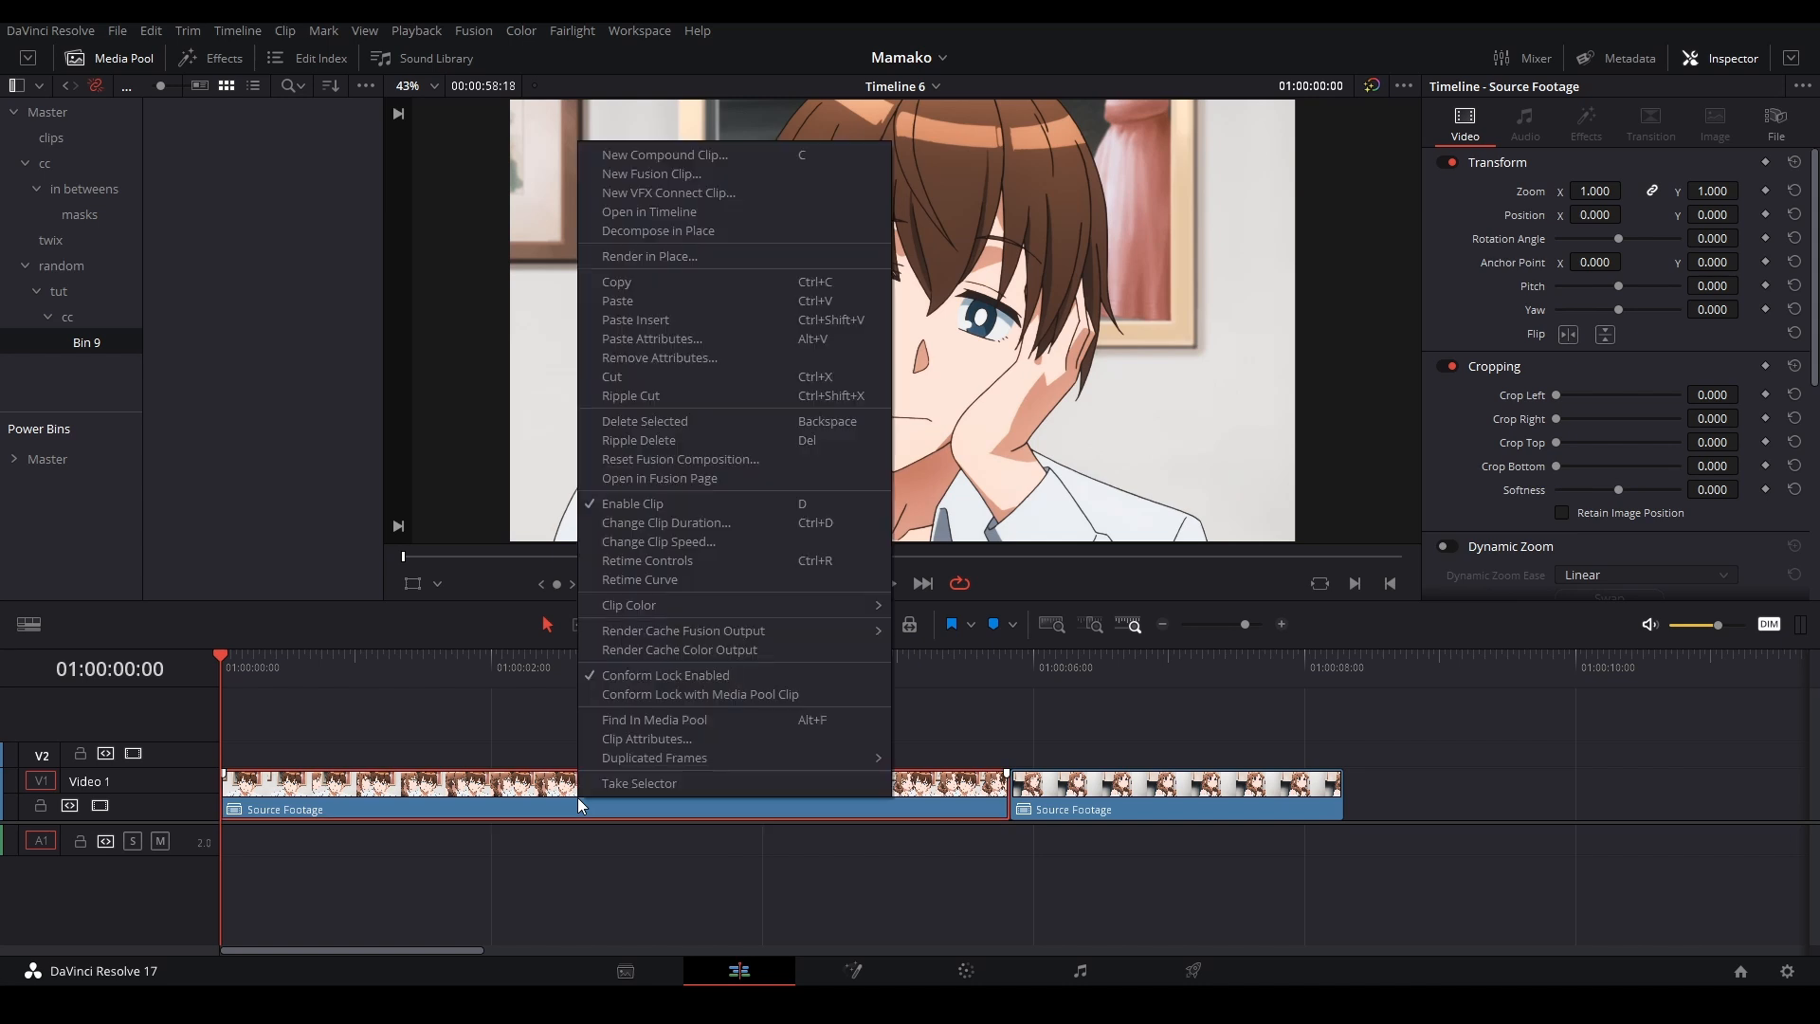
left_click(711, 153)
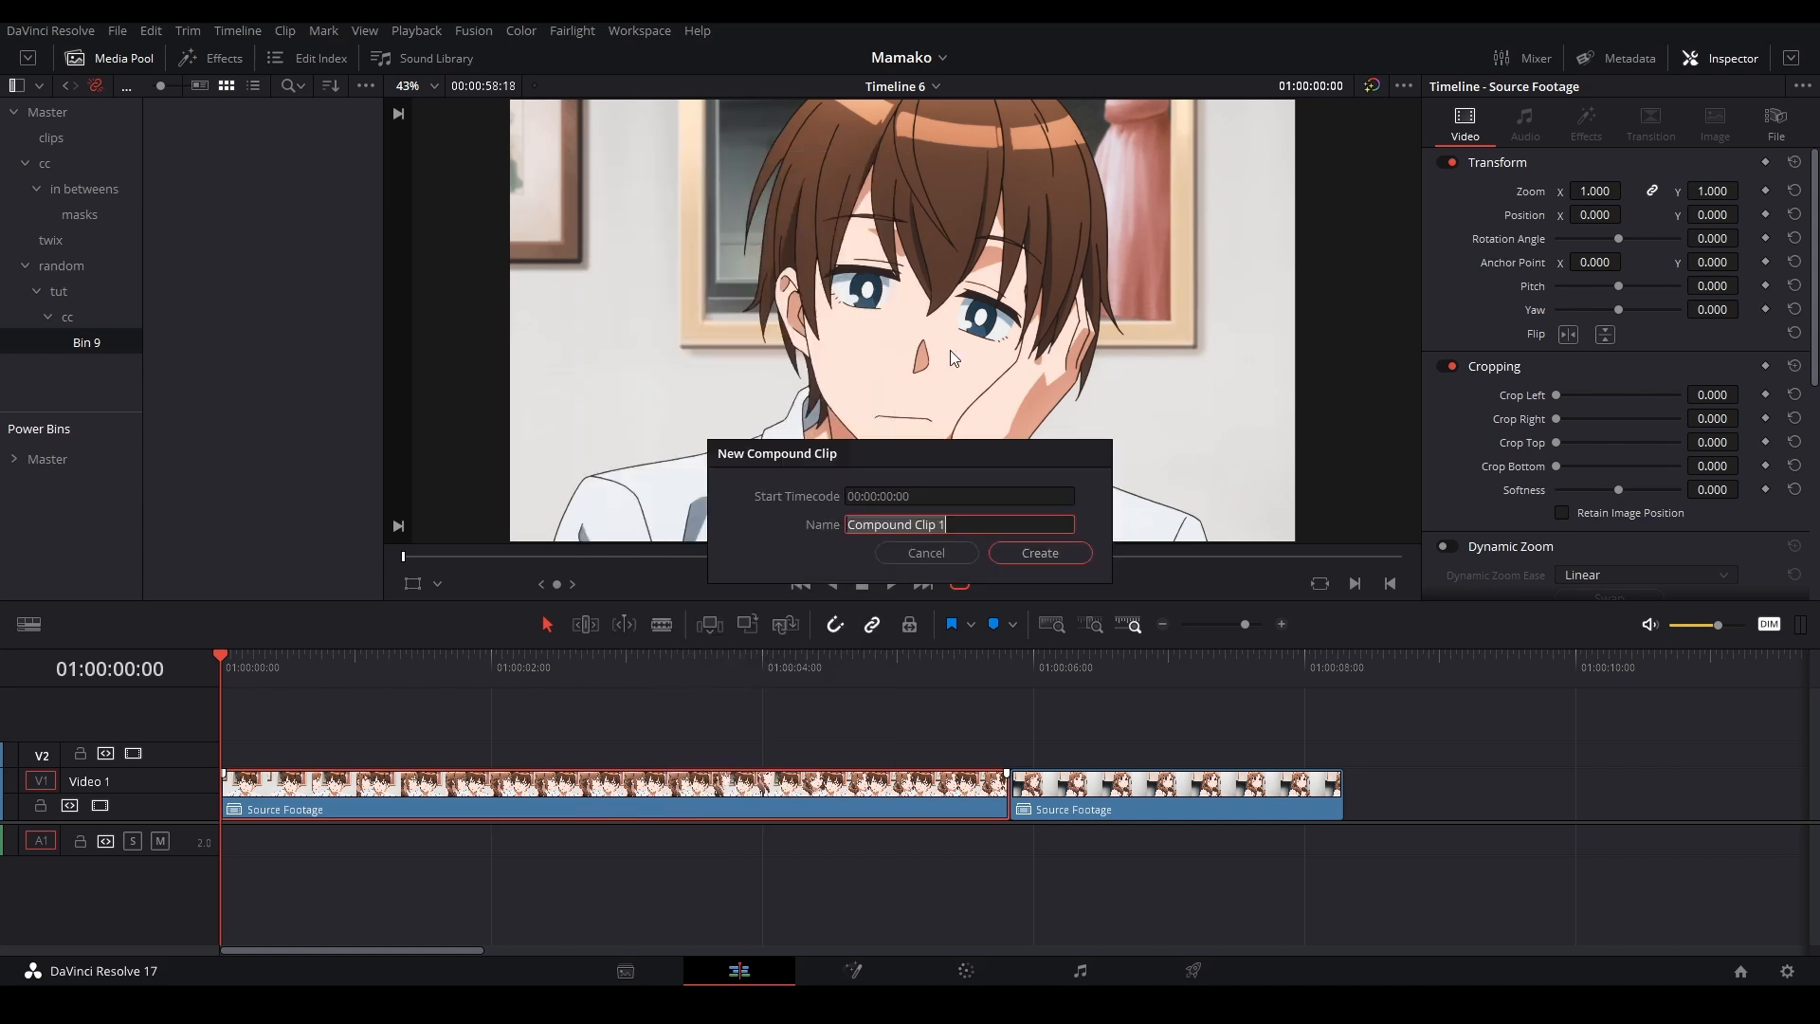
left_click(1067, 560)
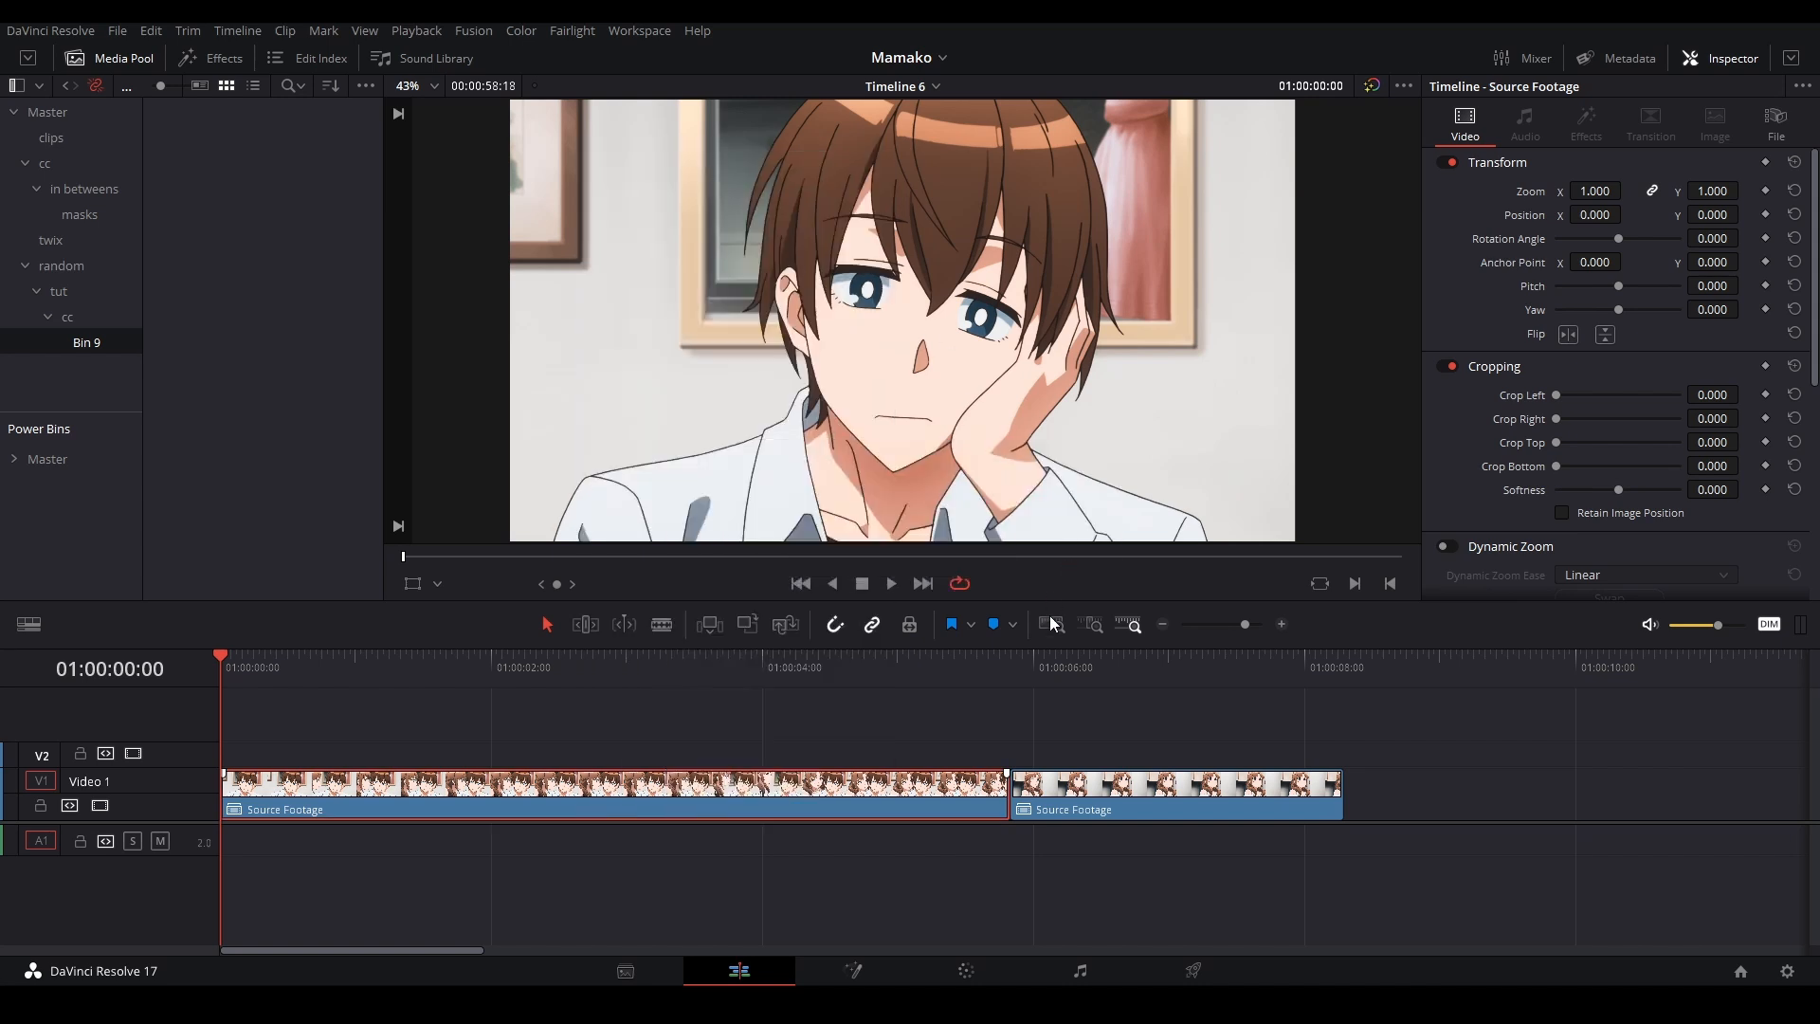
left_click(1141, 804)
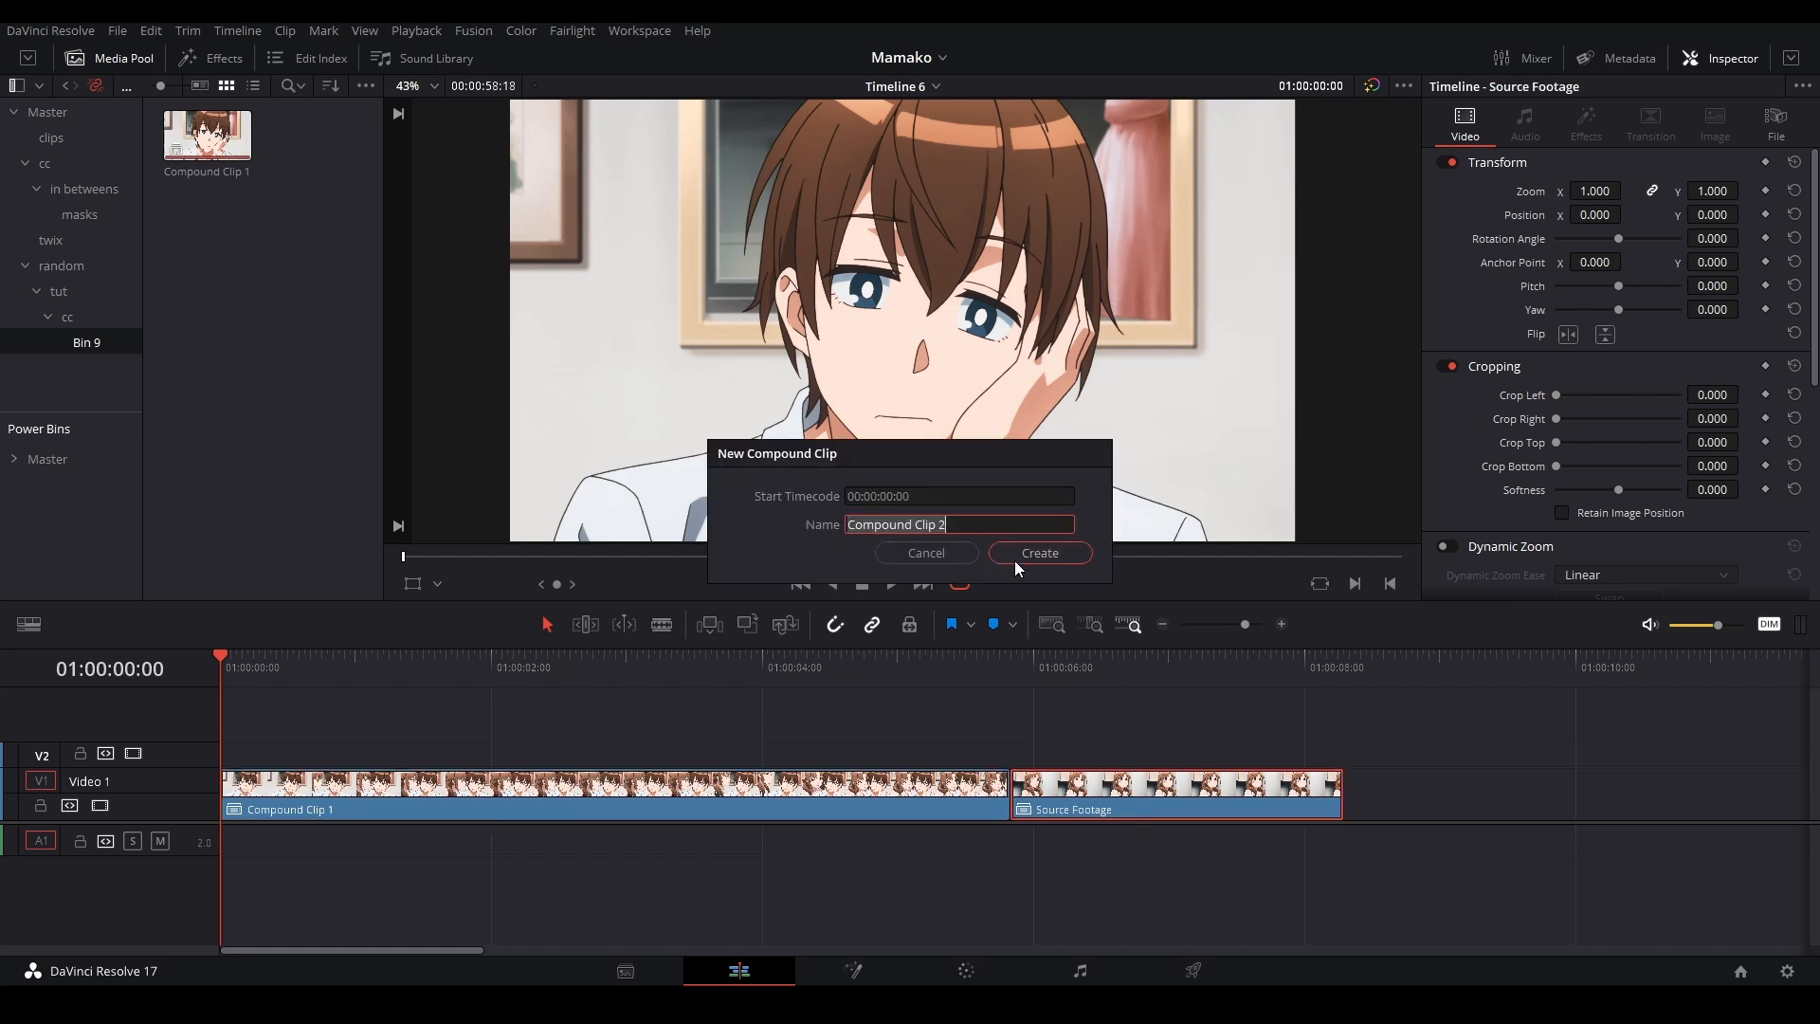
left_click(1008, 555)
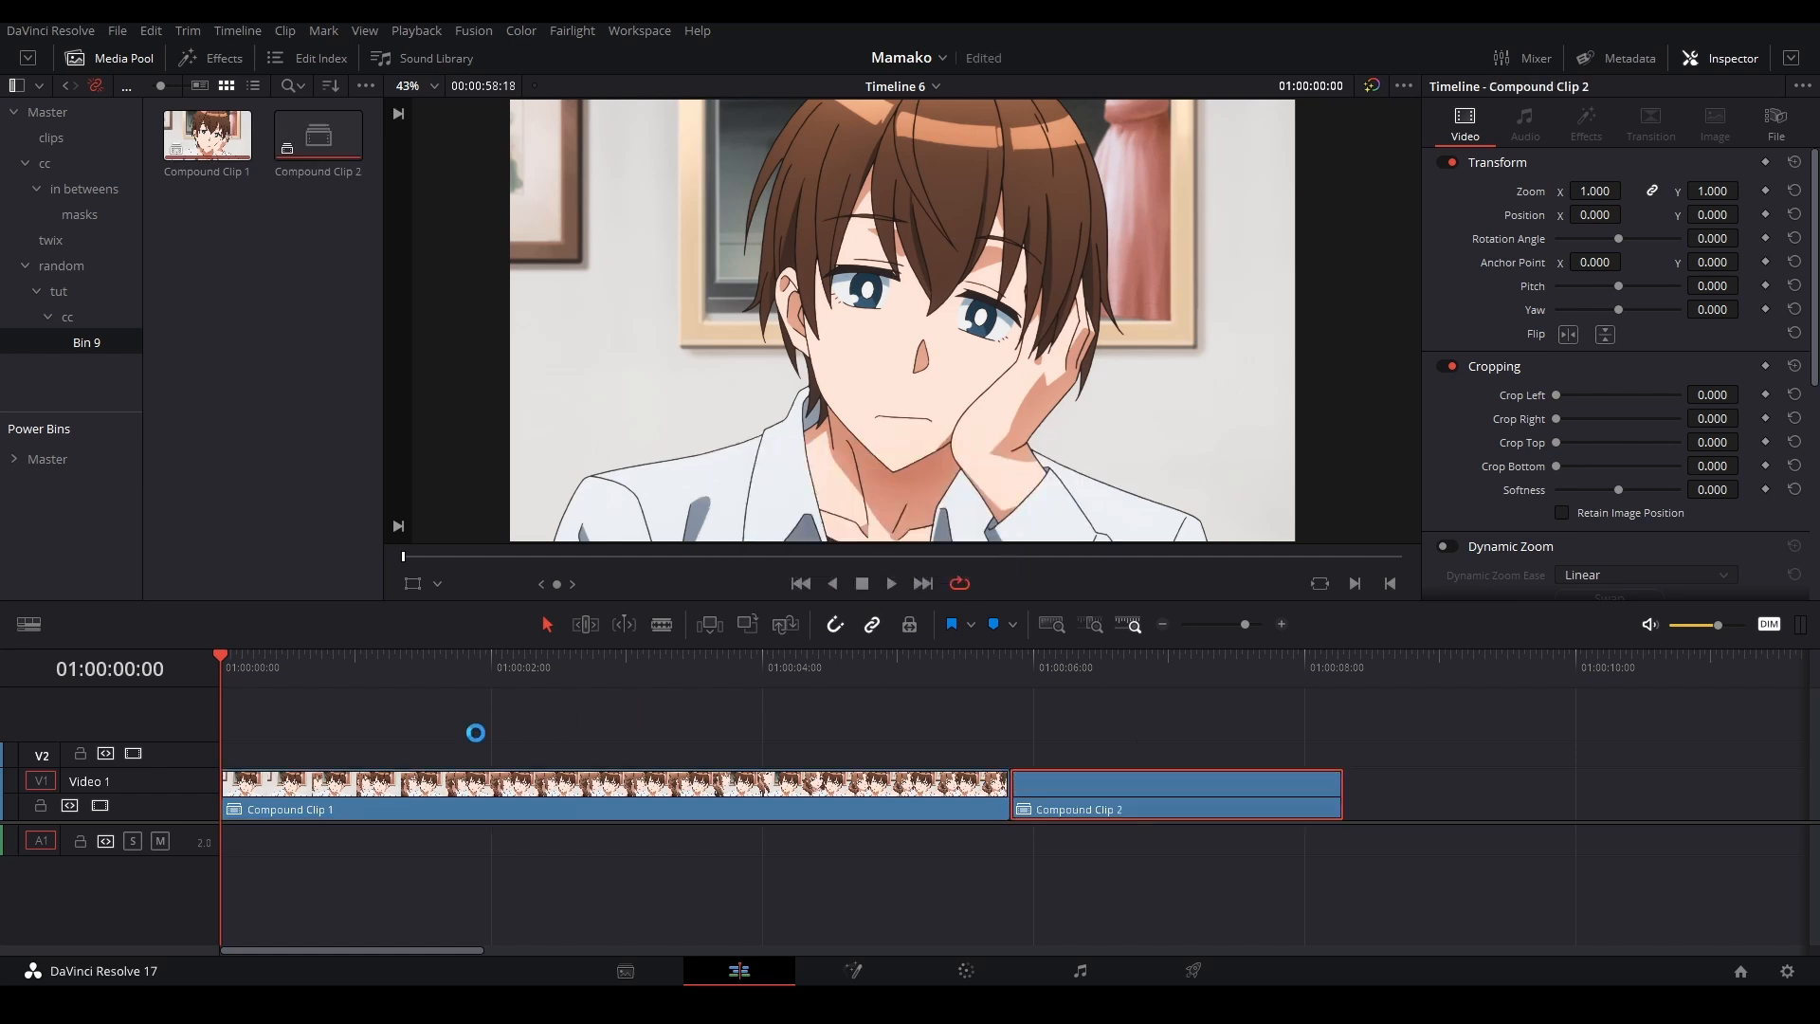
Step: Shorten Compound Clip 1 and Compound Clip 2 to two seconds each, leaving no gap between them, and save the project
left_click(366, 732)
key("space")
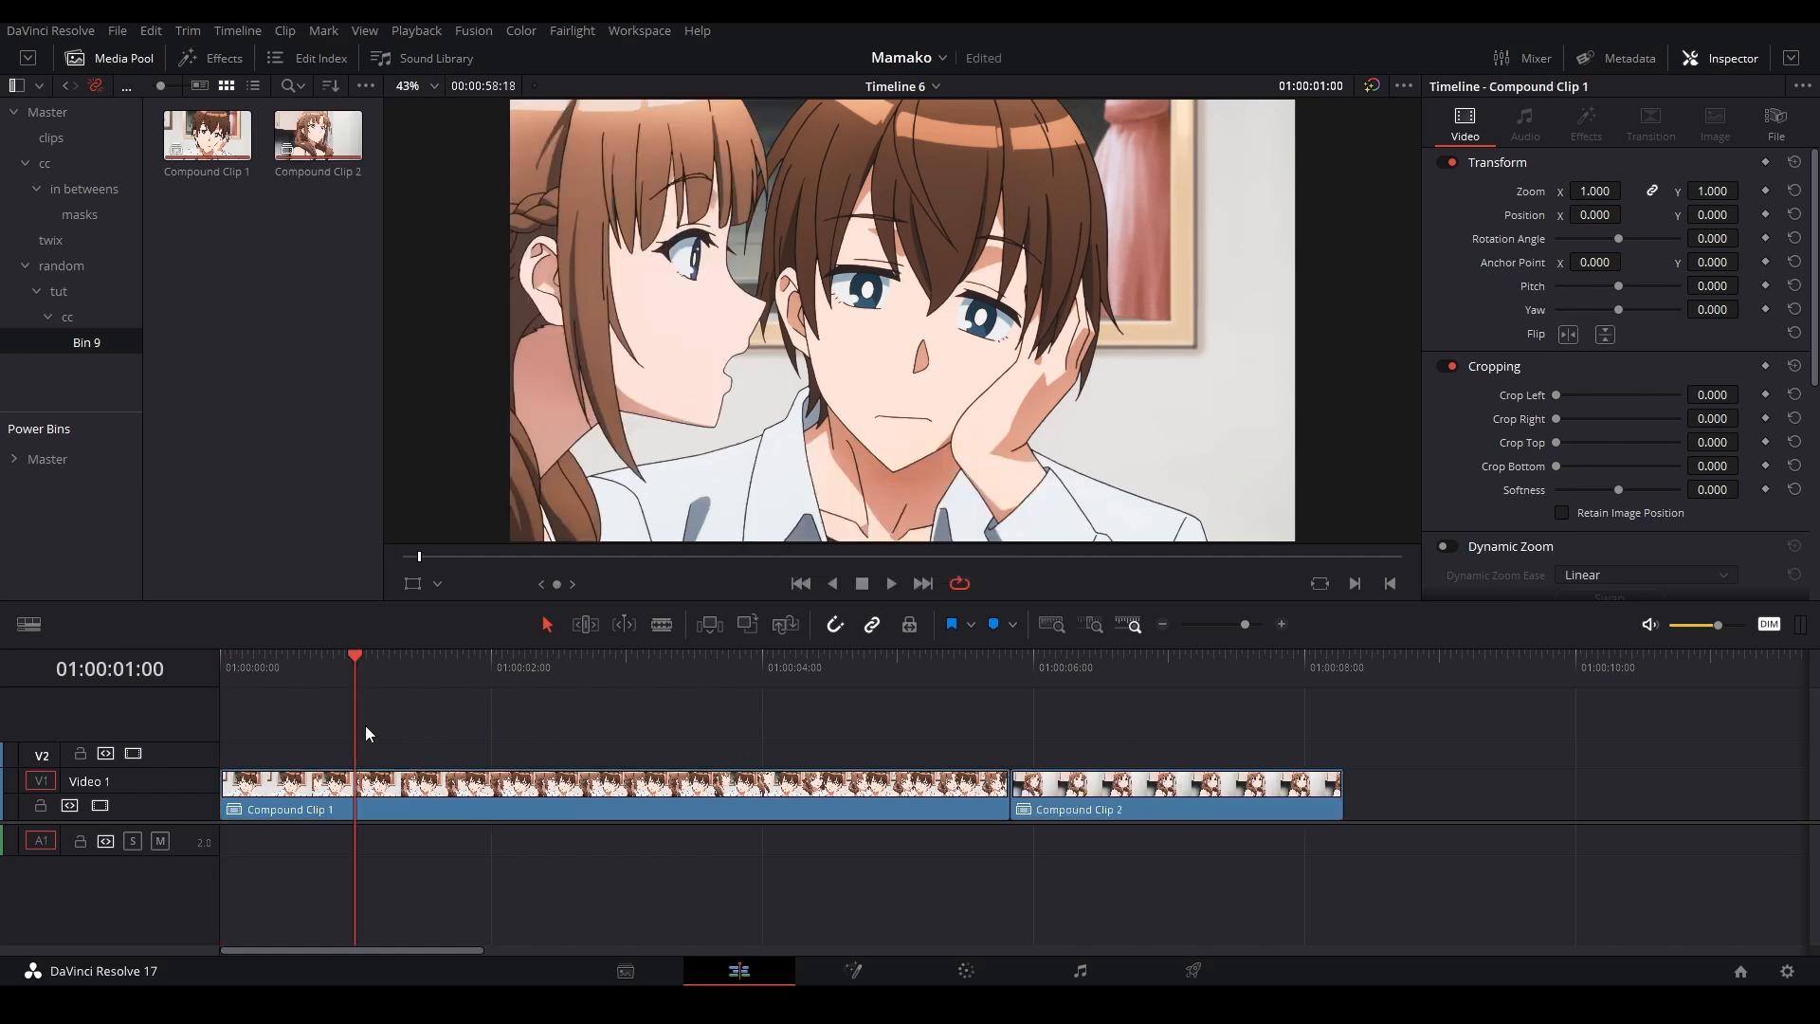
key("ctrl+b")
left_click(686, 798)
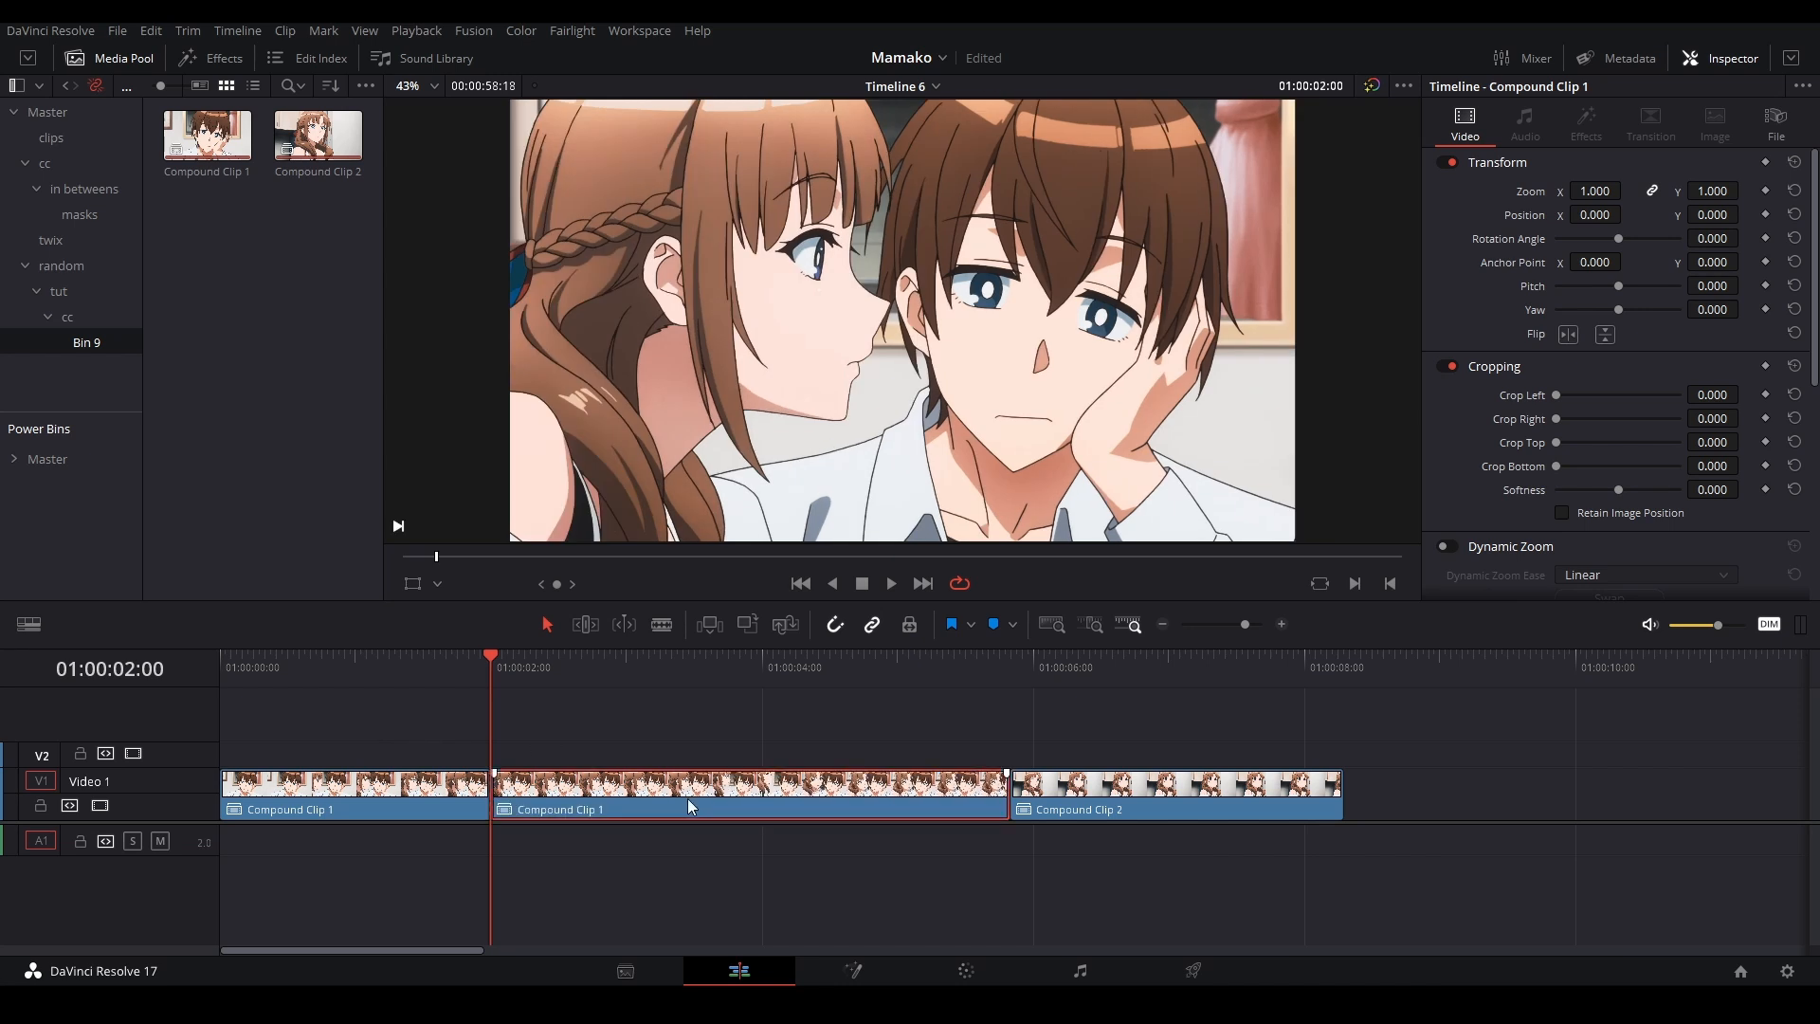
key("BackSpace")
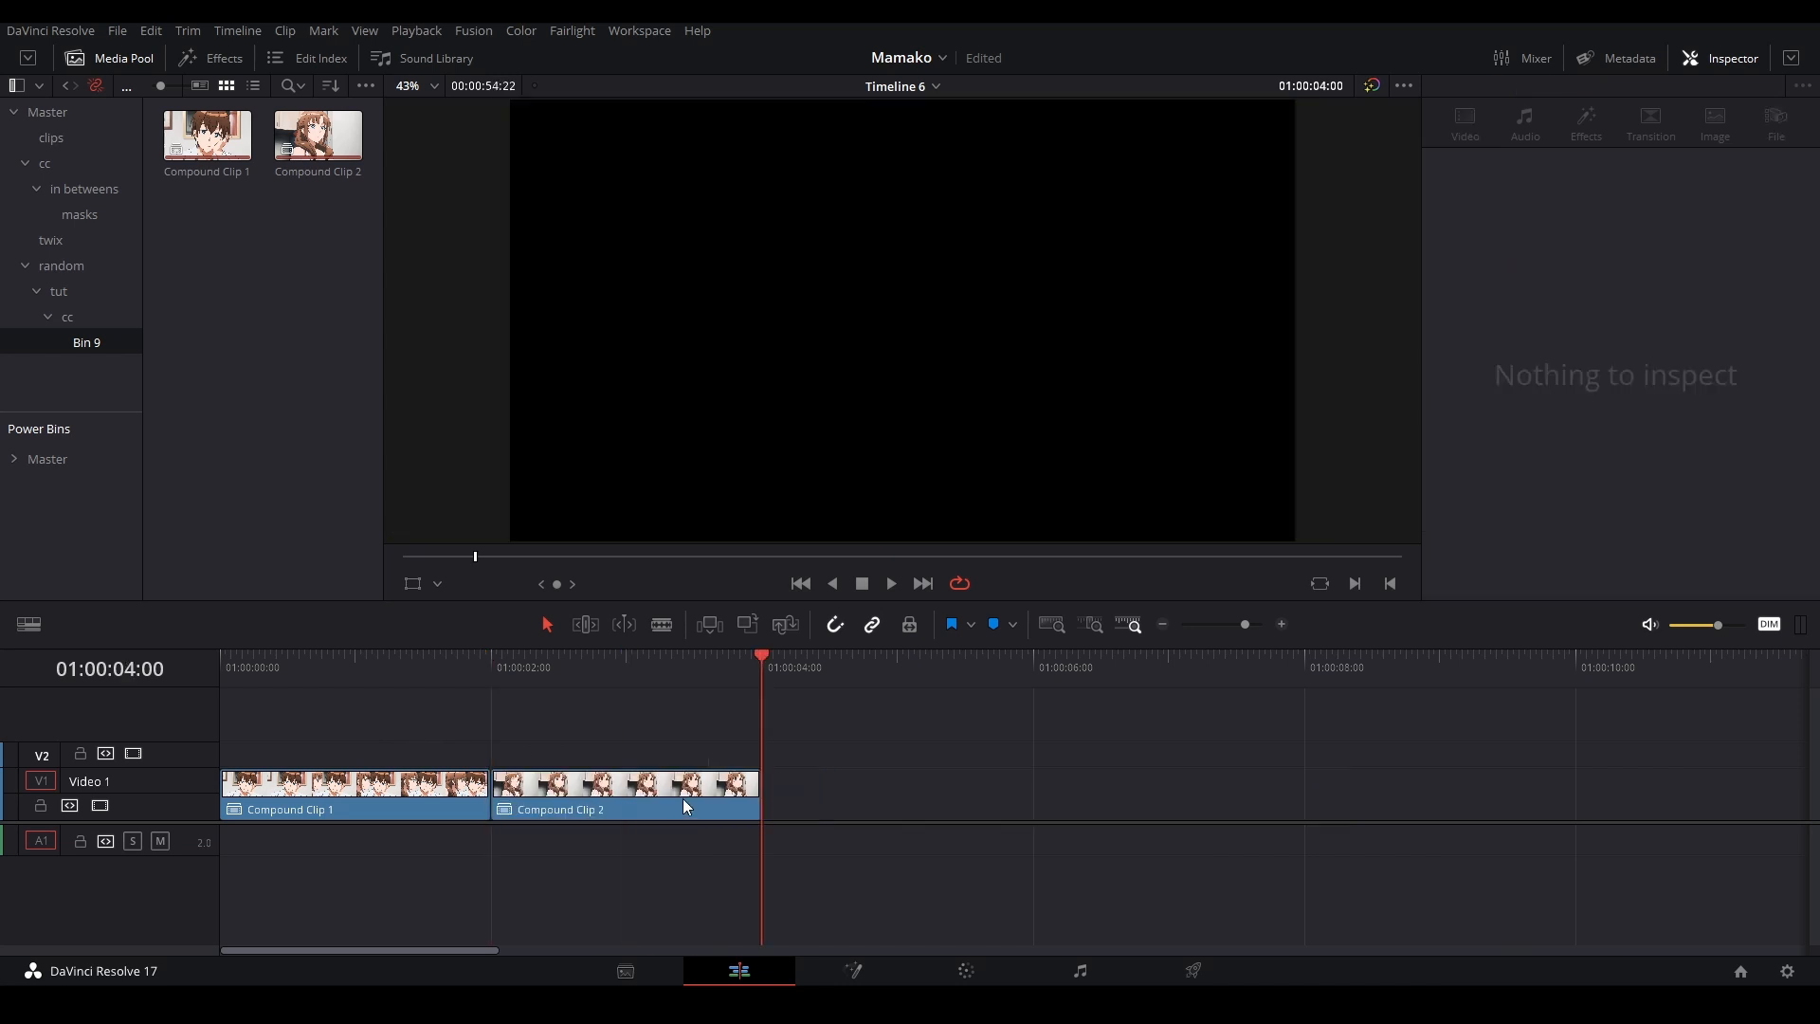
key("ctrl+s")
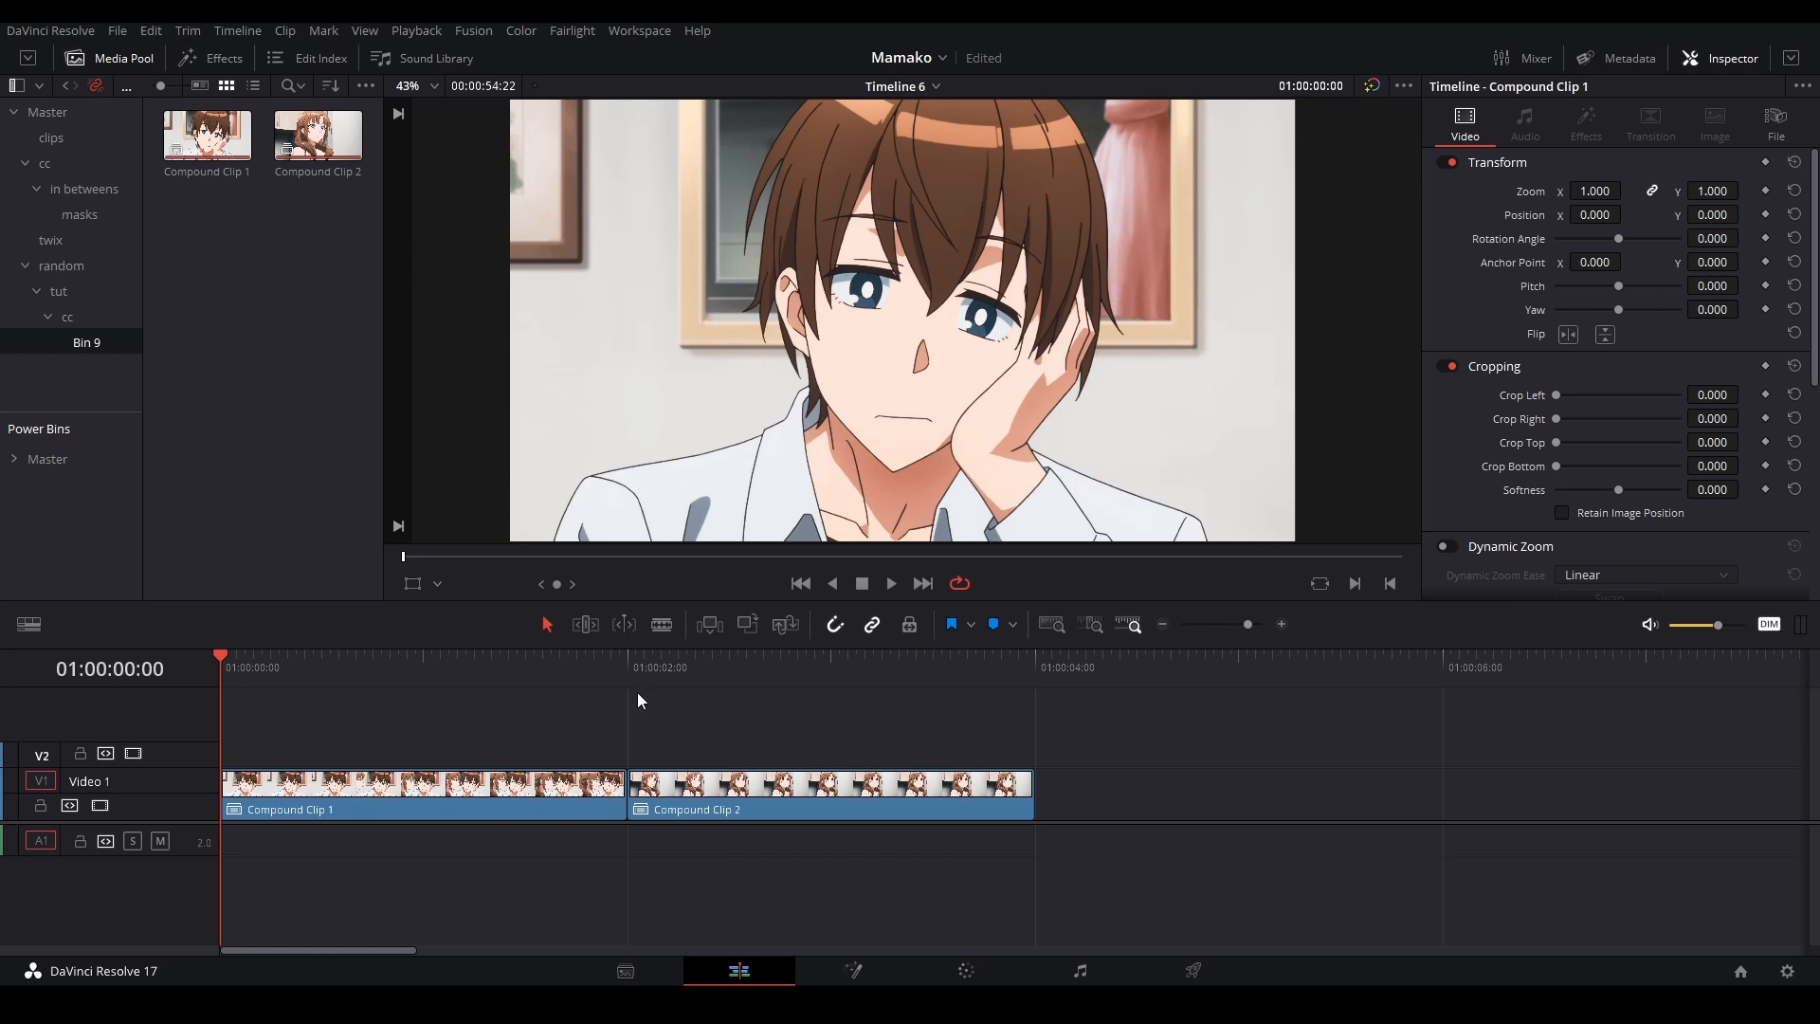
Step: Trim about nine frames off the start of Compound Clip 2, extend its end back to 01:00:04:00, and save the project
key("Down")
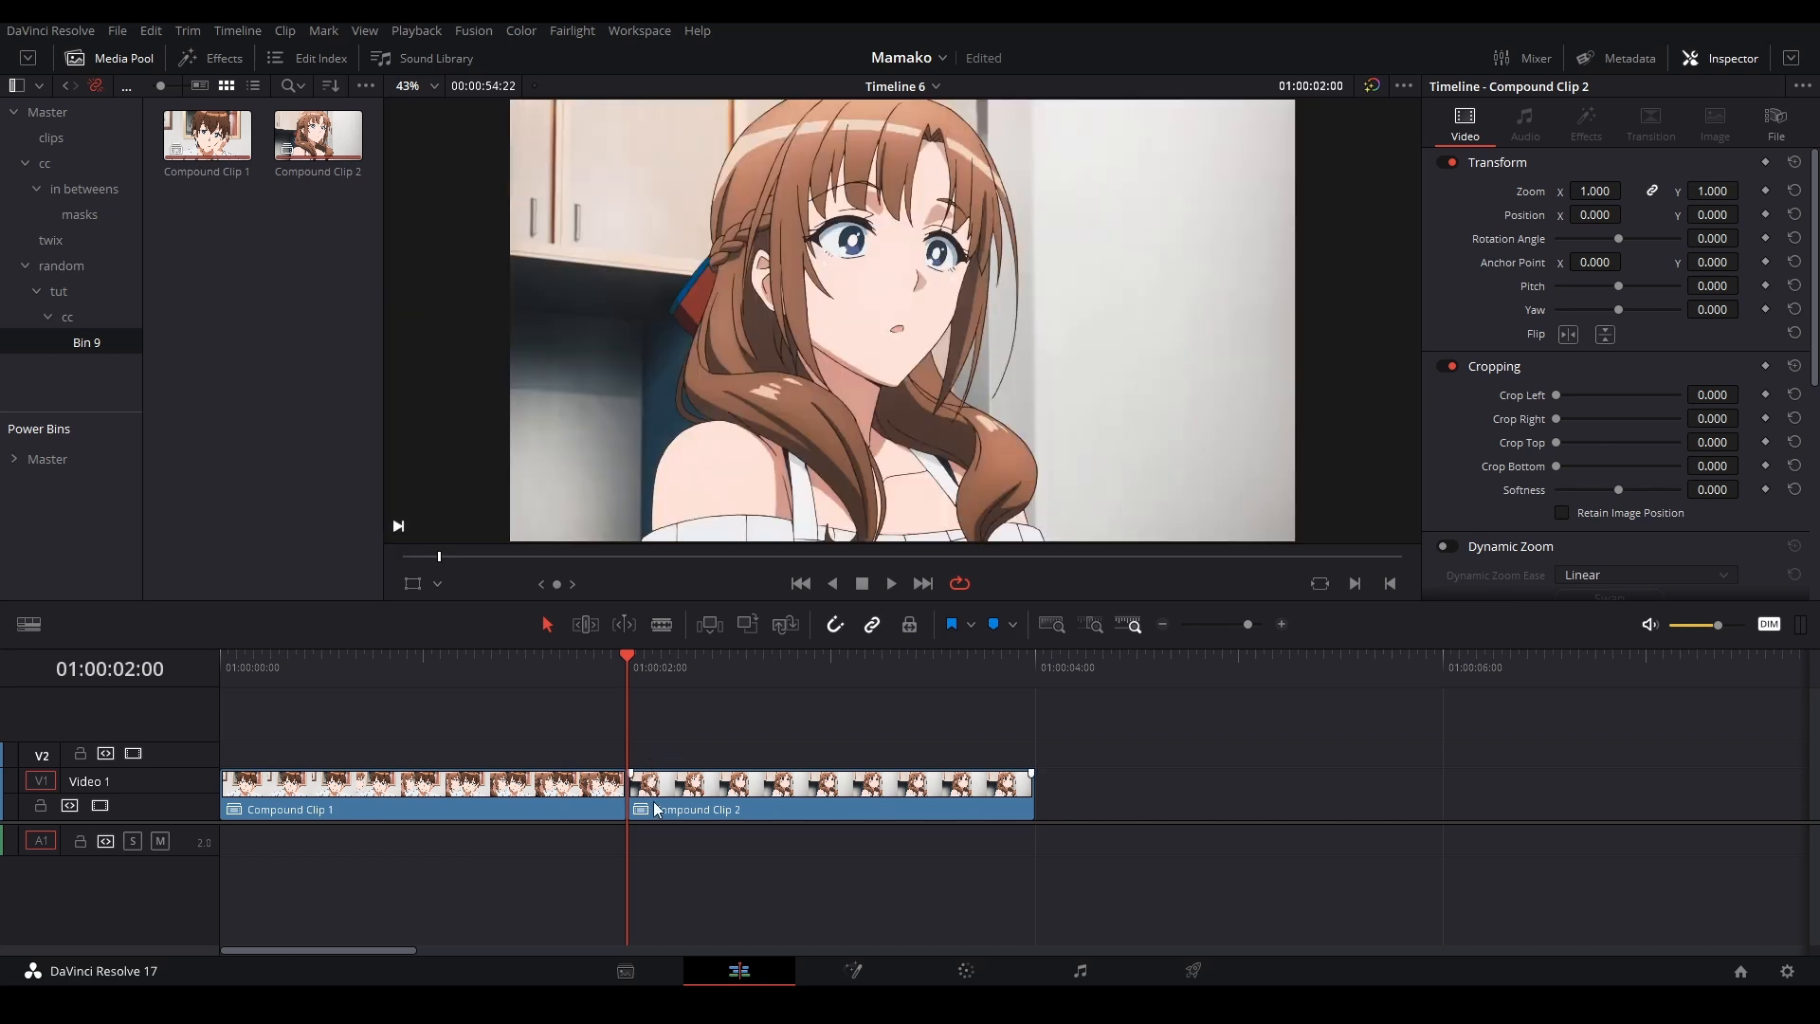
key("space")
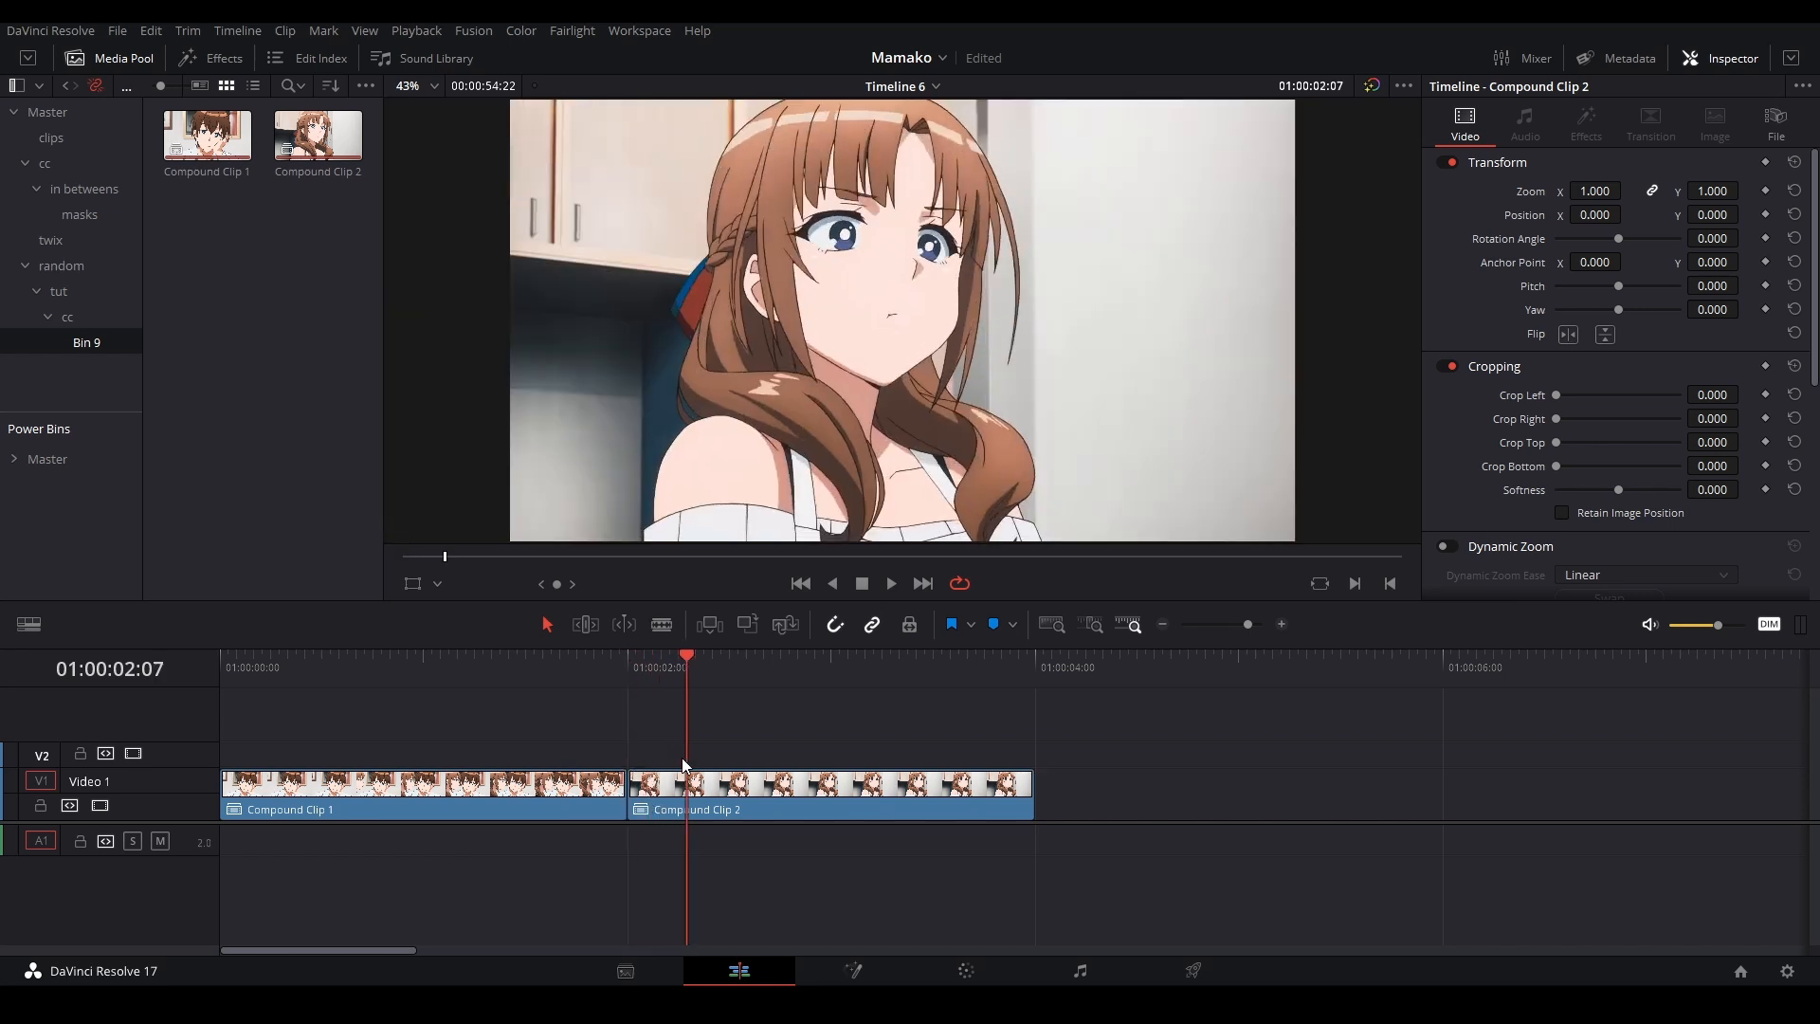
left_click_drag(632, 795, 677, 795)
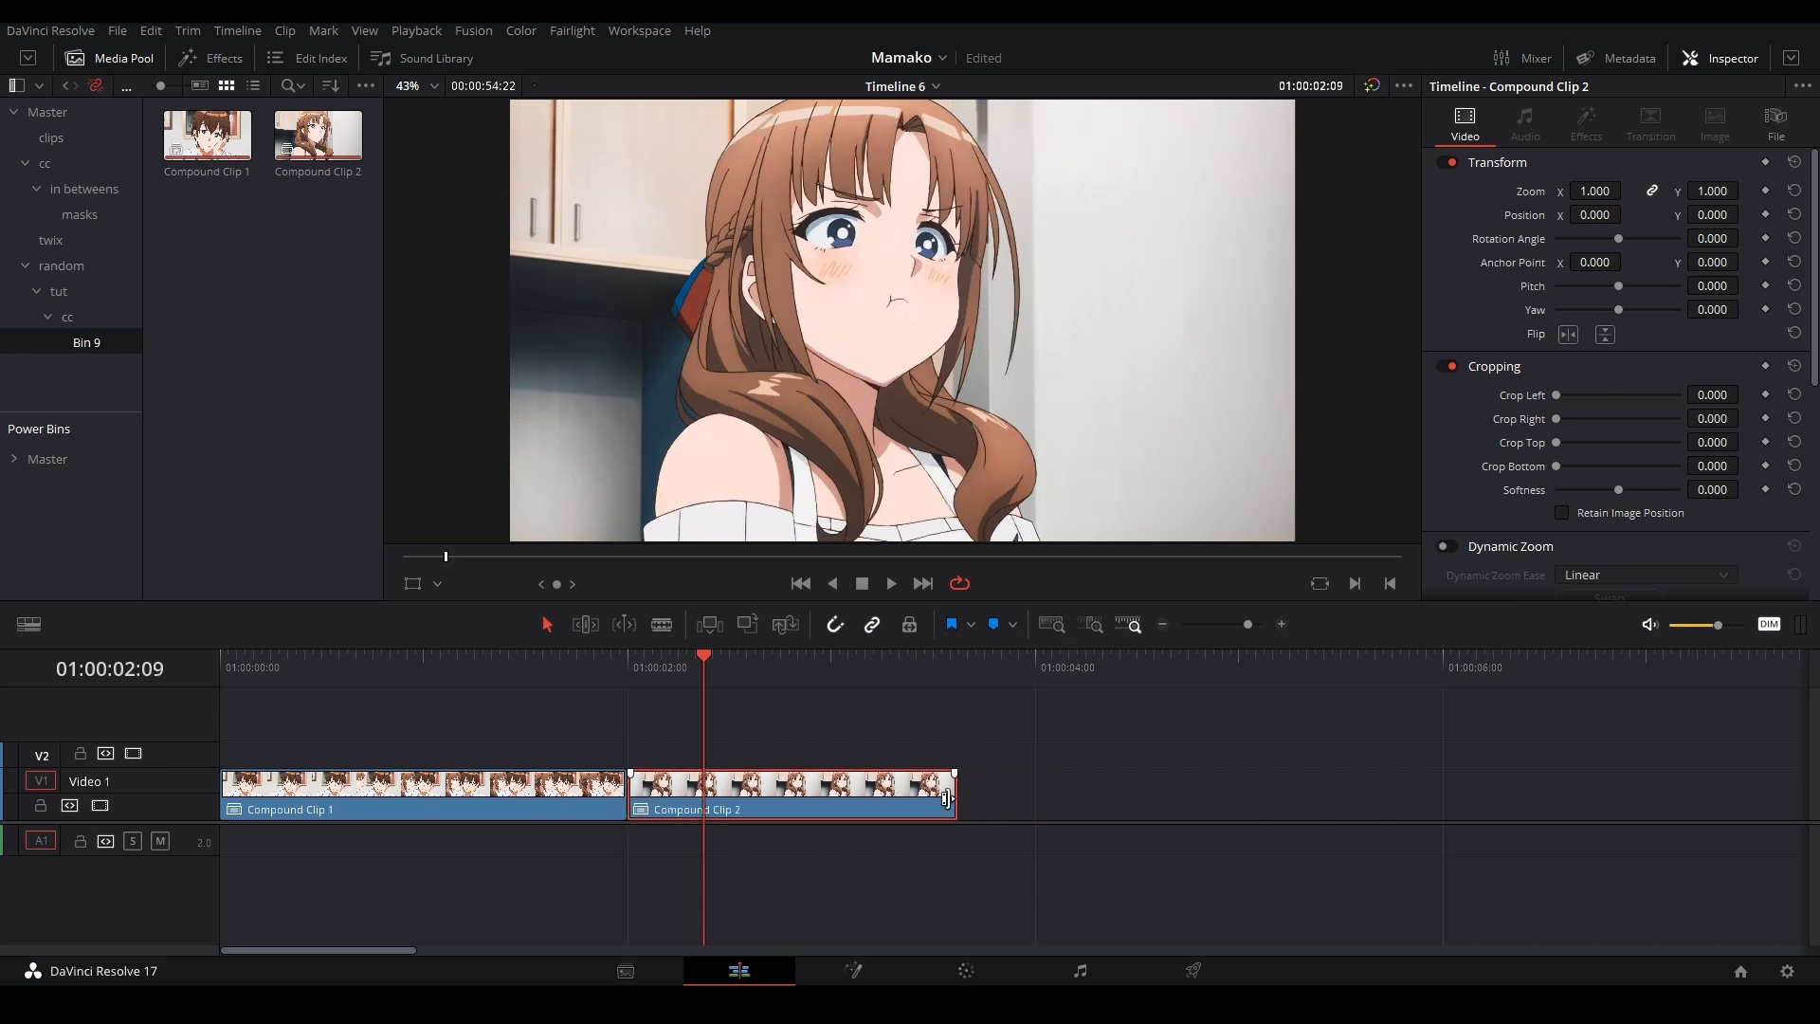
left_click_drag(954, 795, 1034, 793)
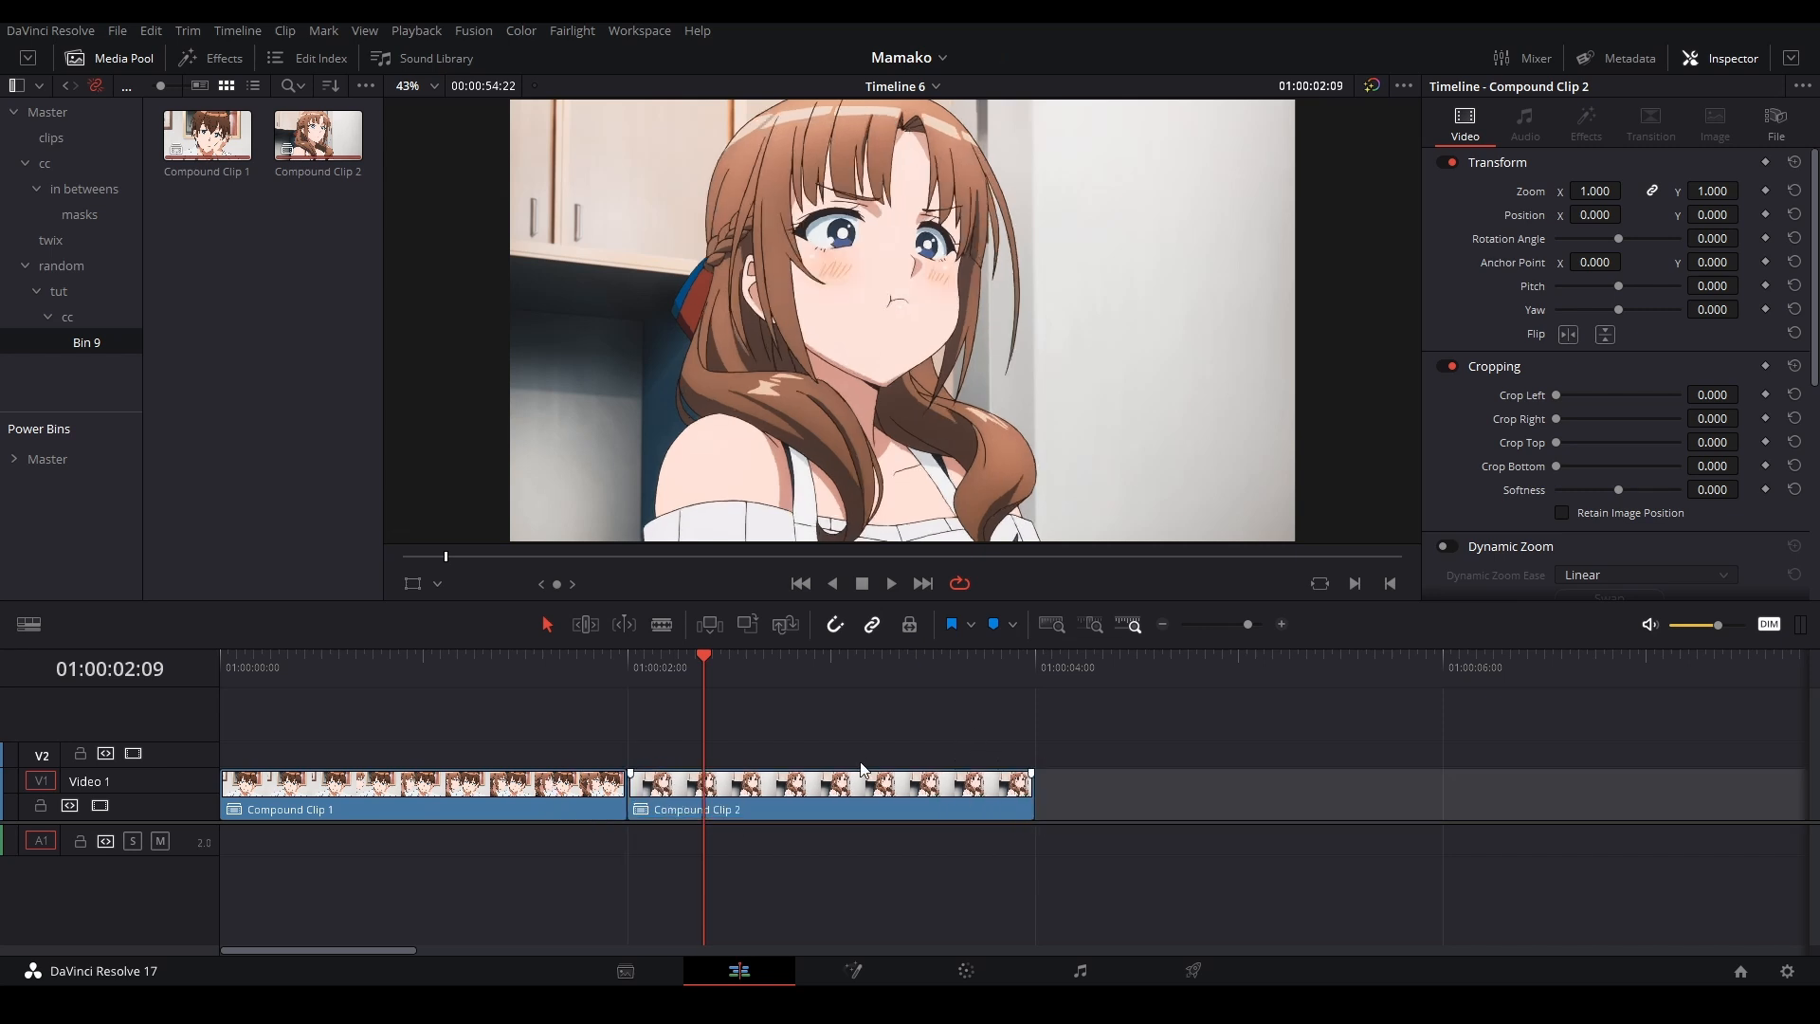
key("ctrl+s")
left_click_drag(631, 798, 636, 798)
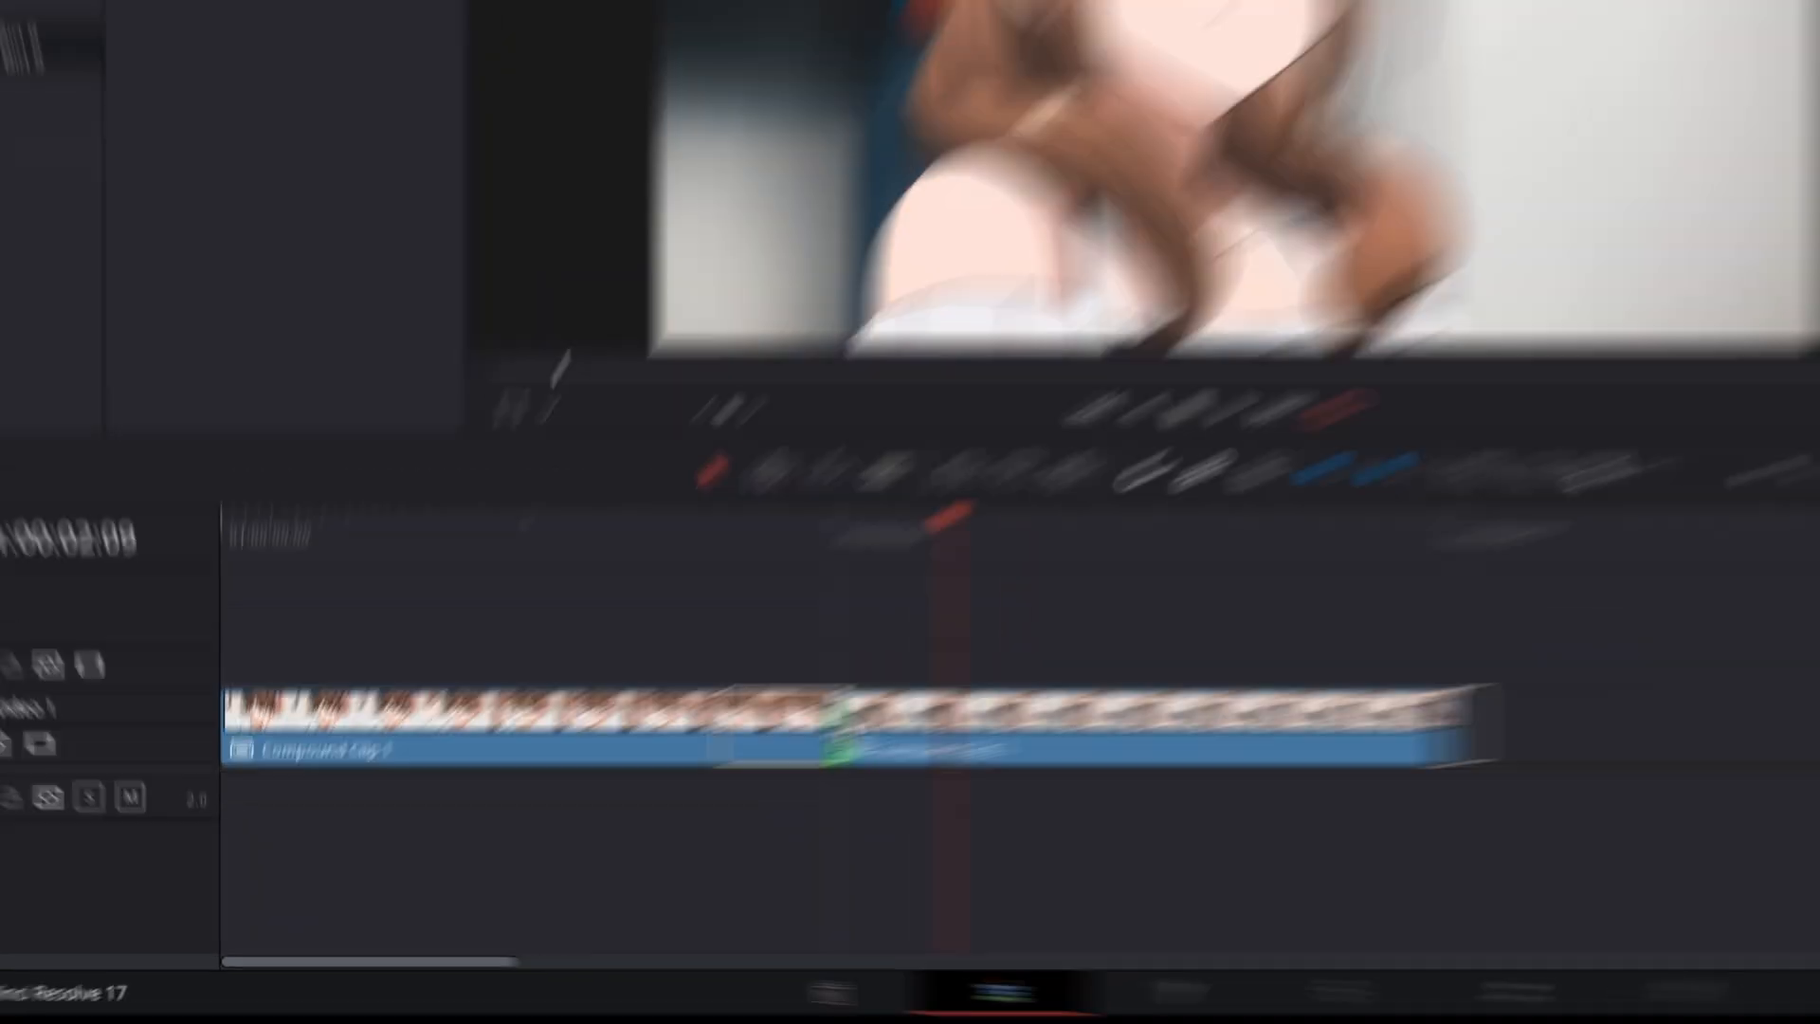
Step: Add a Cross Dissolve video transition at the cut between Compound Clip 1 and Compound Clip 2
left_click(1423, 610)
key("ctrl+6")
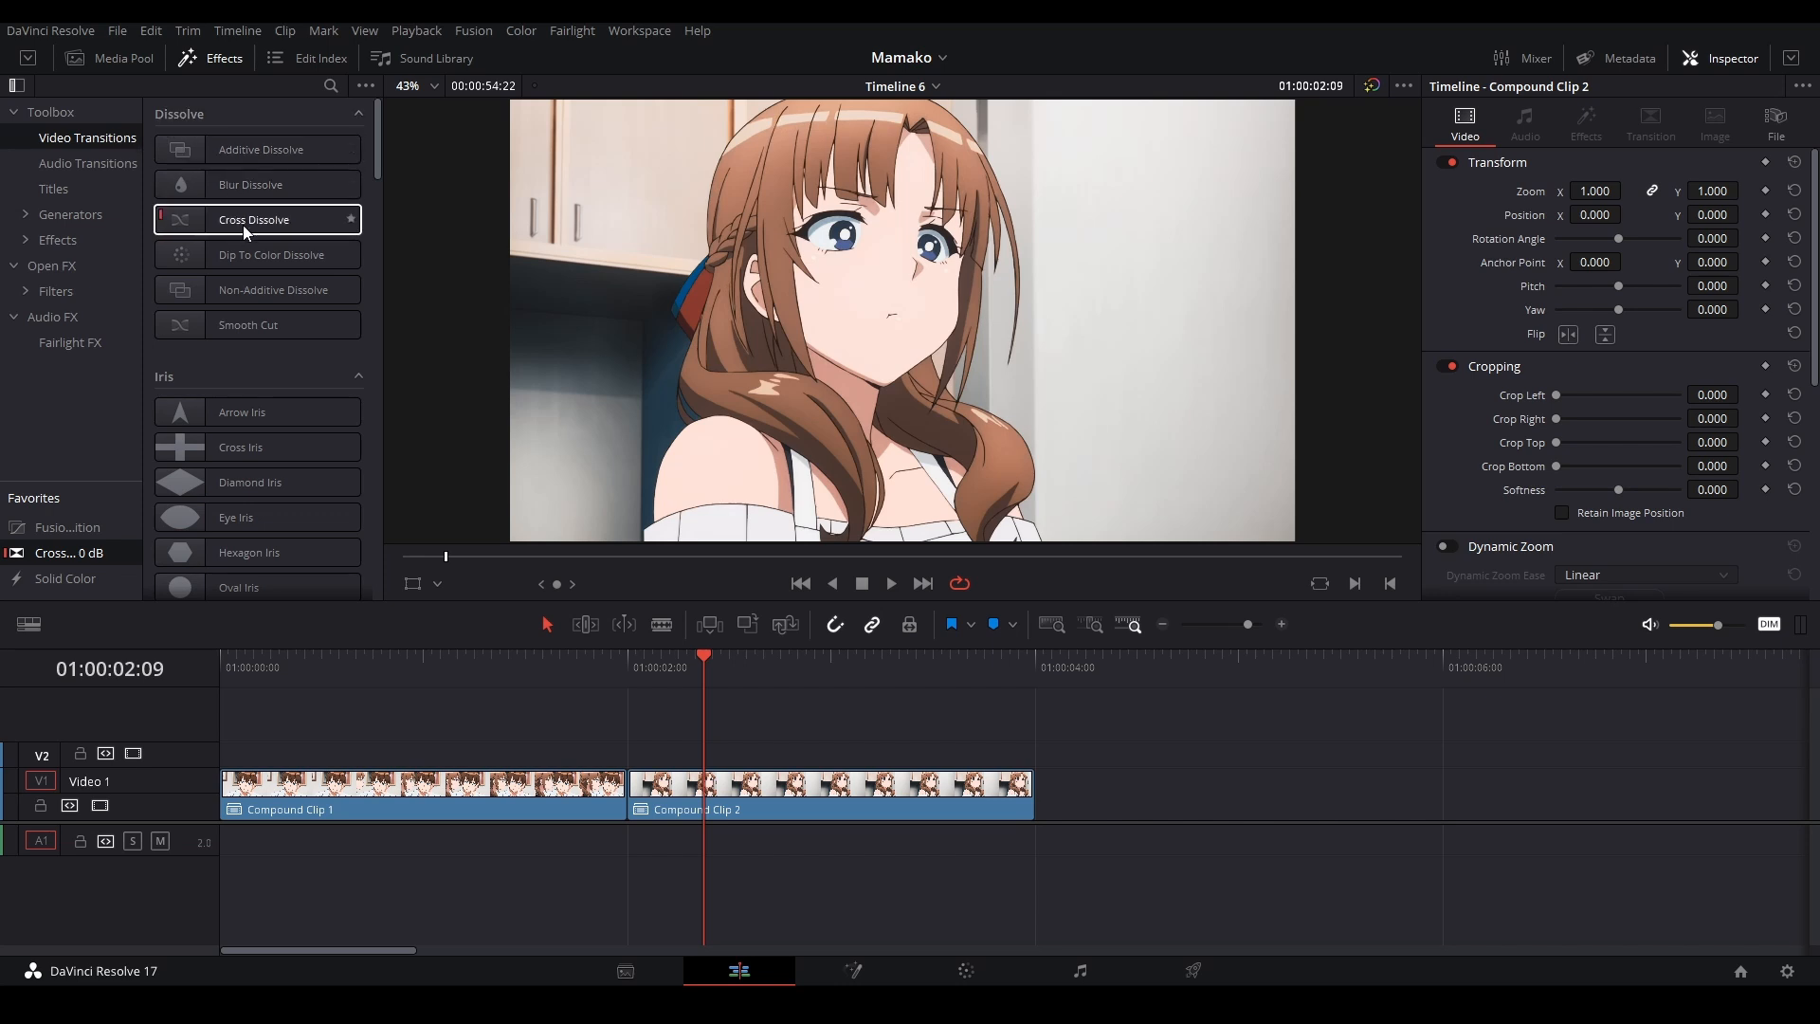
left_click_drag(242, 225, 628, 790)
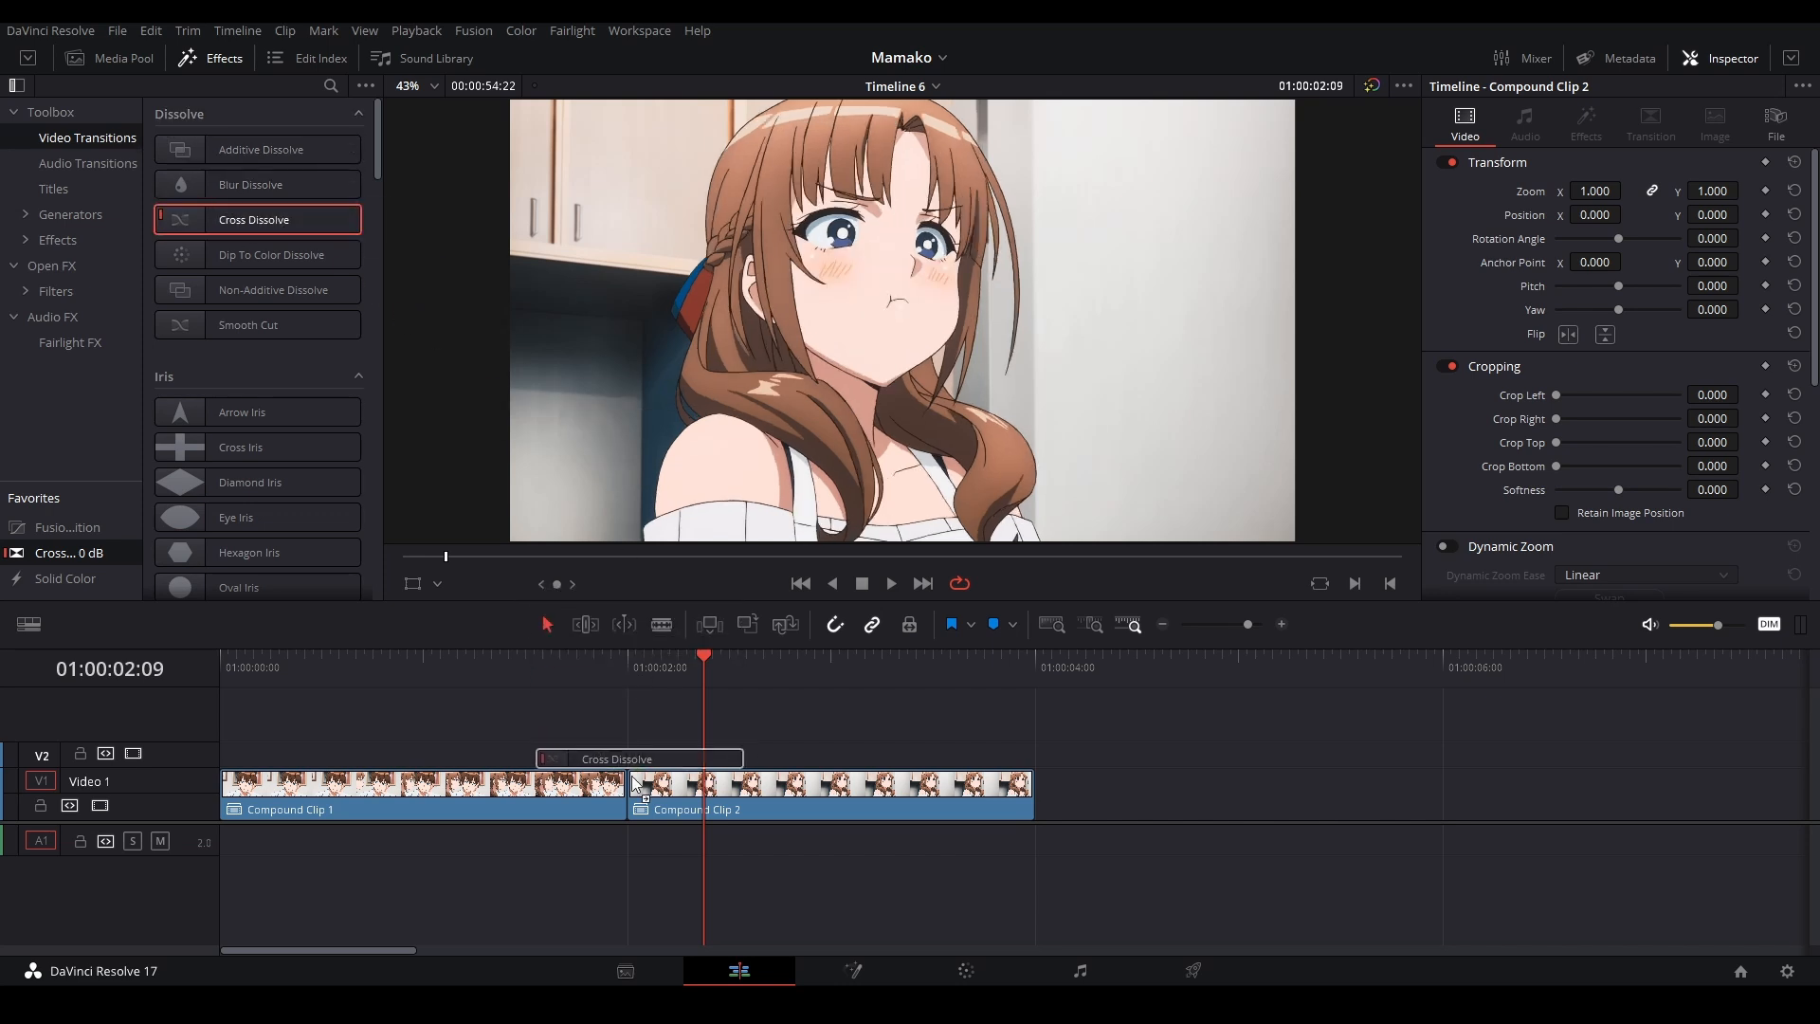
Step: Play and scrub through the Cross Dissolve between the two compound clips to check how they blend
left_click(550, 675)
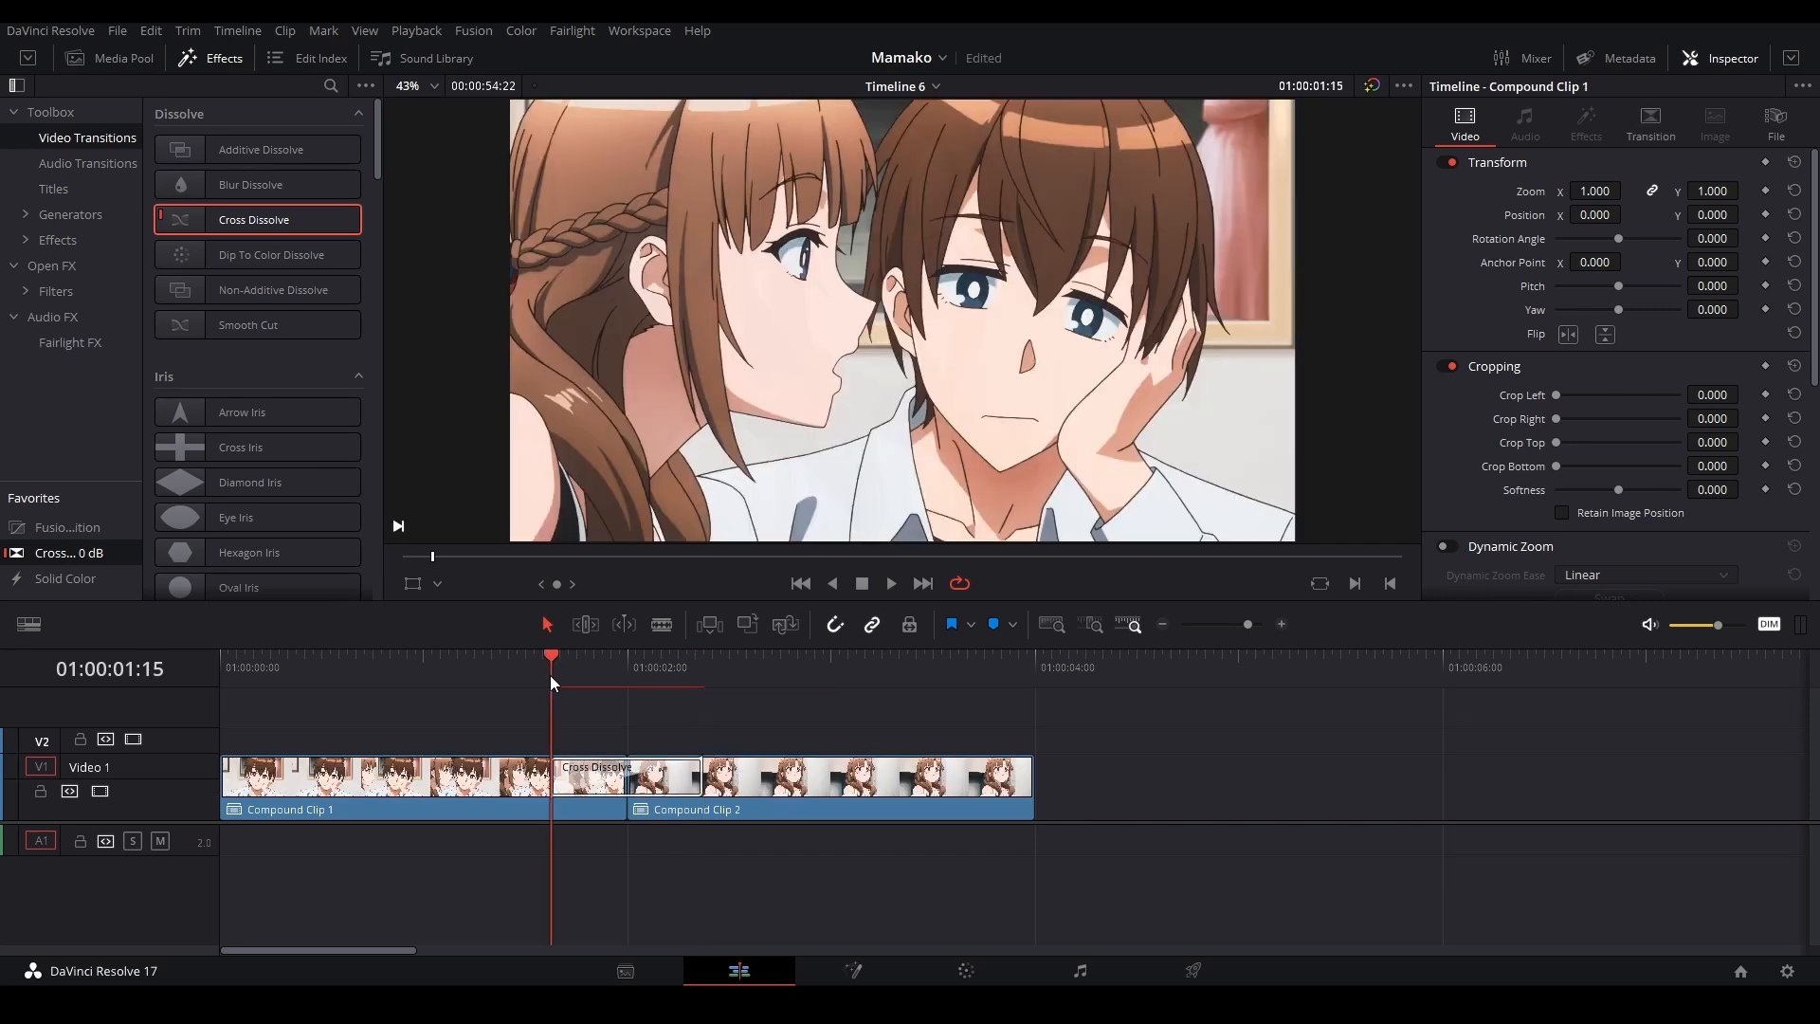
key("space")
left_click(550, 674)
left_click(631, 797)
key("space")
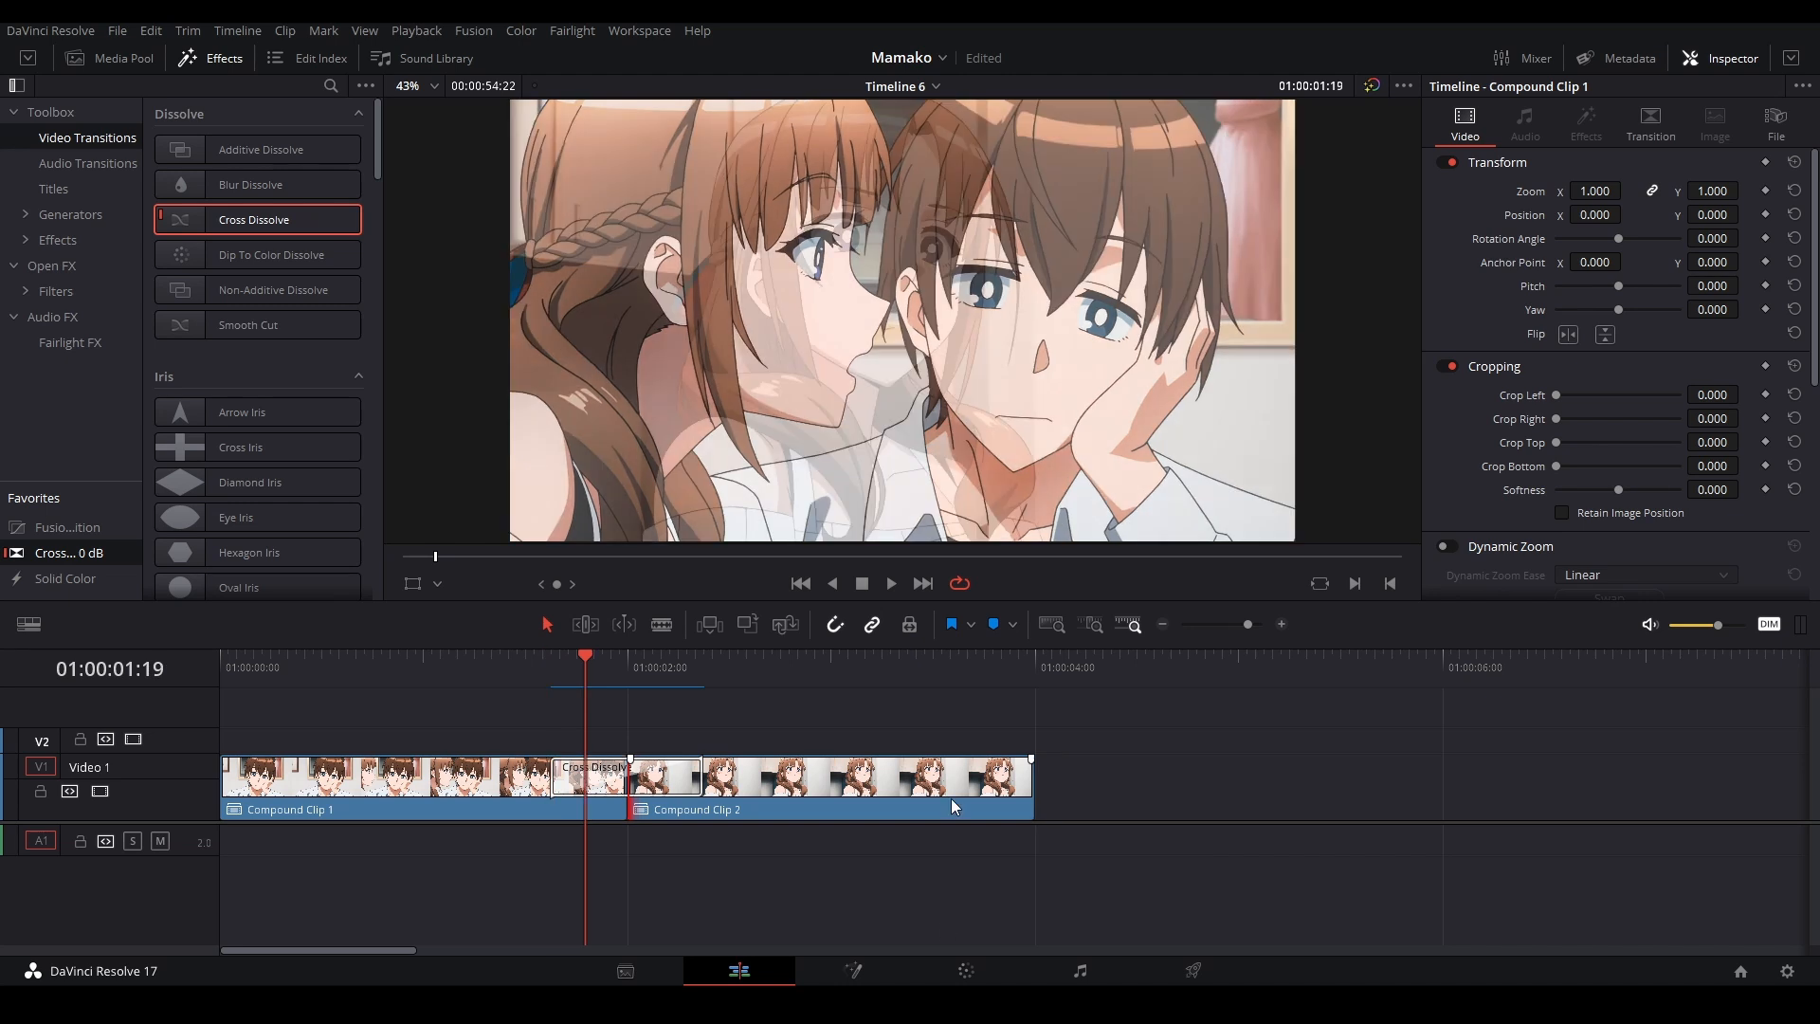
left_click(952, 799)
left_click_drag(588, 664, 704, 658)
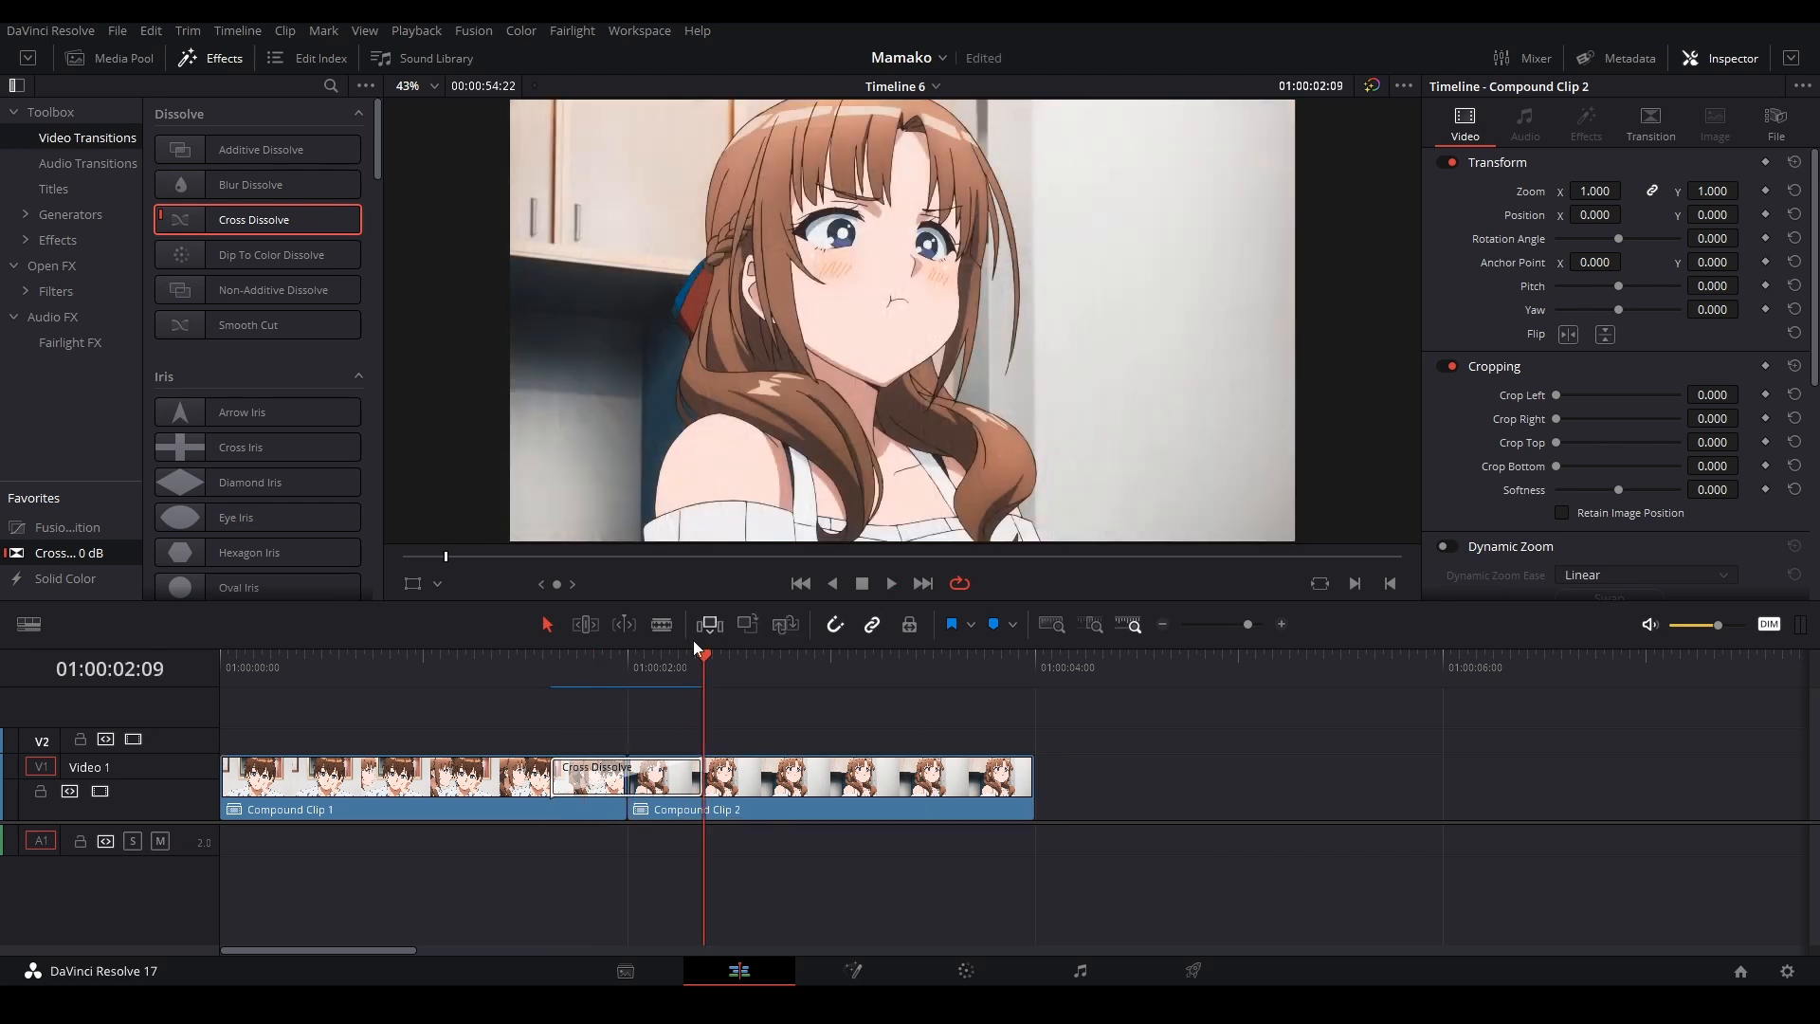
left_click_drag(516, 687, 661, 754)
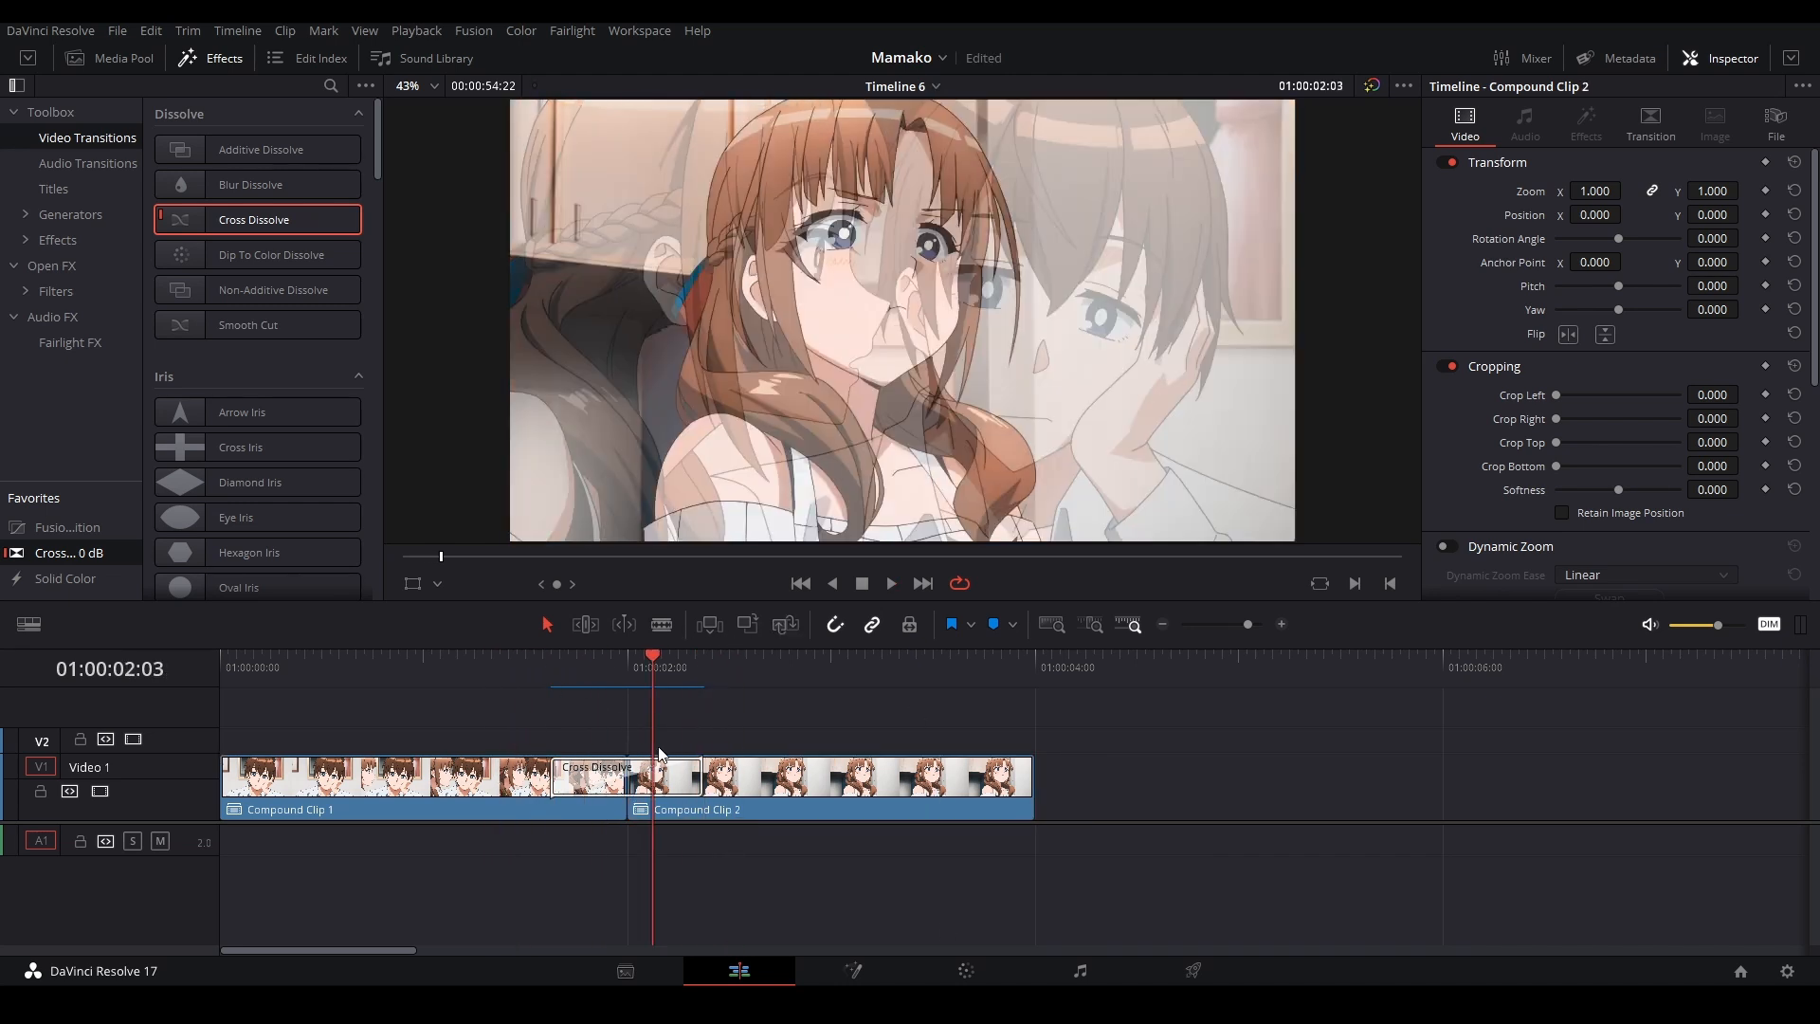
left_click(626, 681)
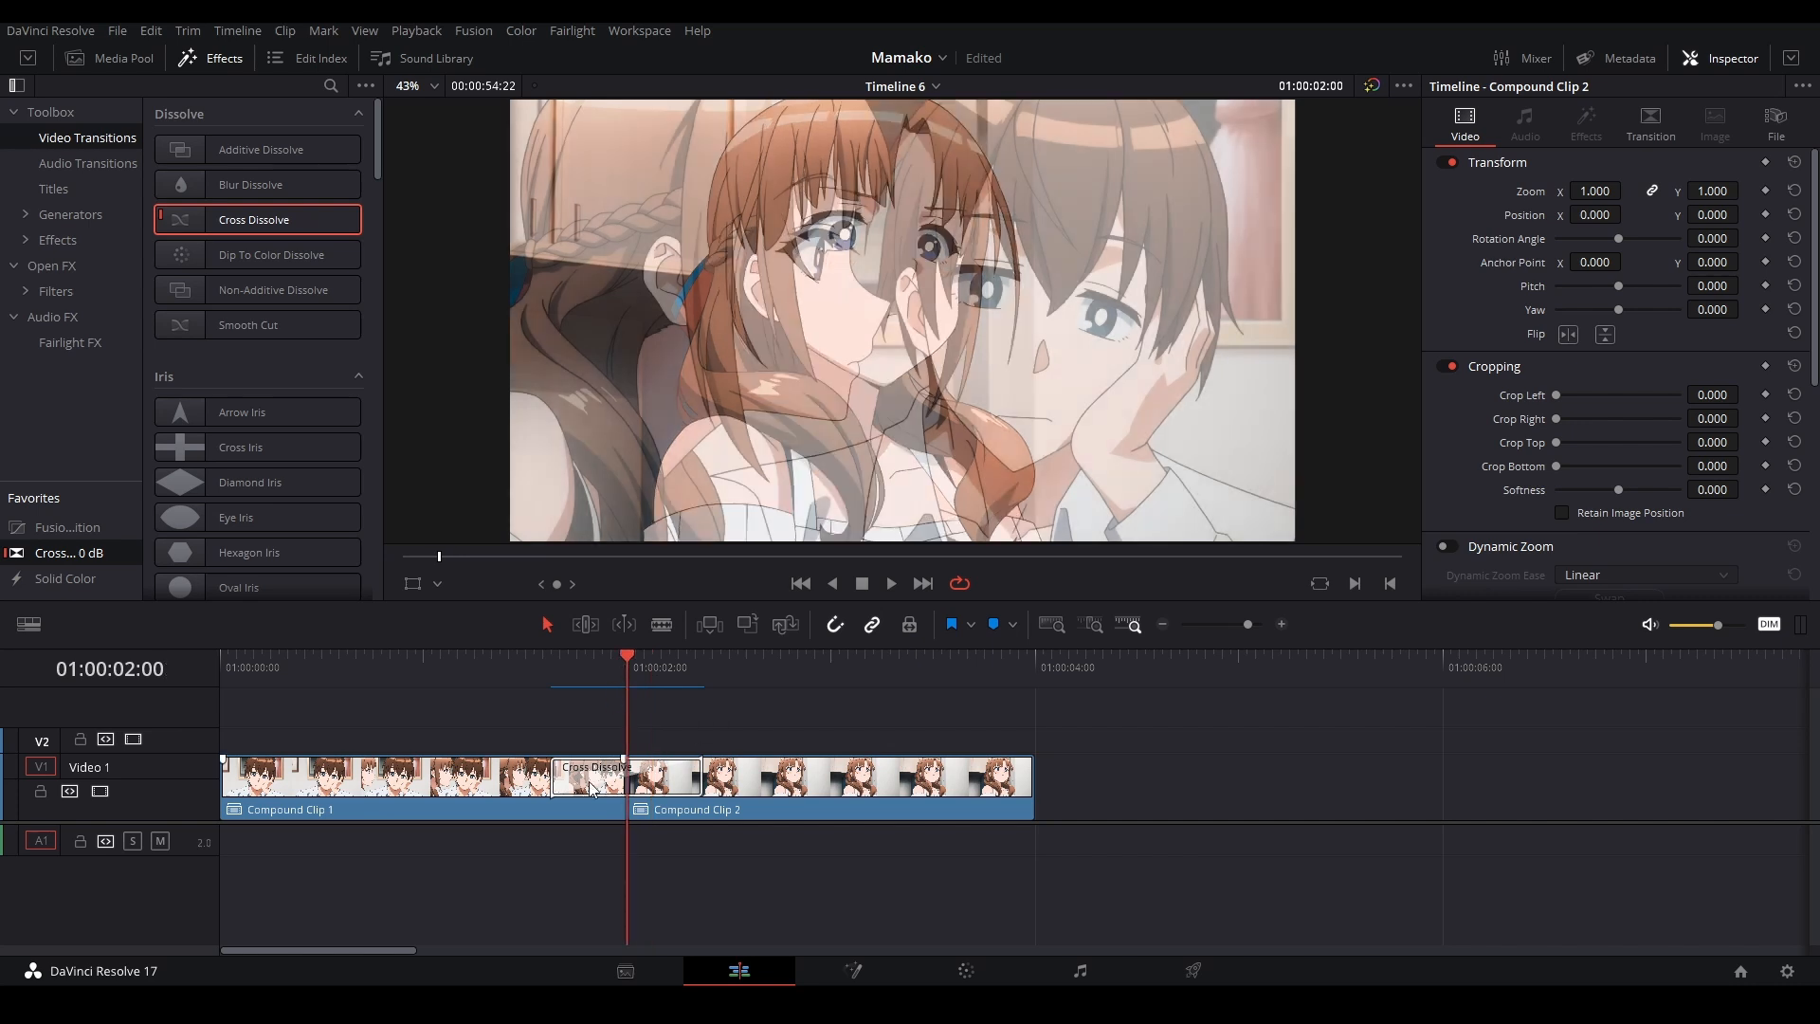
Step: Convert the transition between the compound clips to a Fusion Cross Dissolve and open it on the Fusion page
left_click(590, 789)
right_click(590, 789)
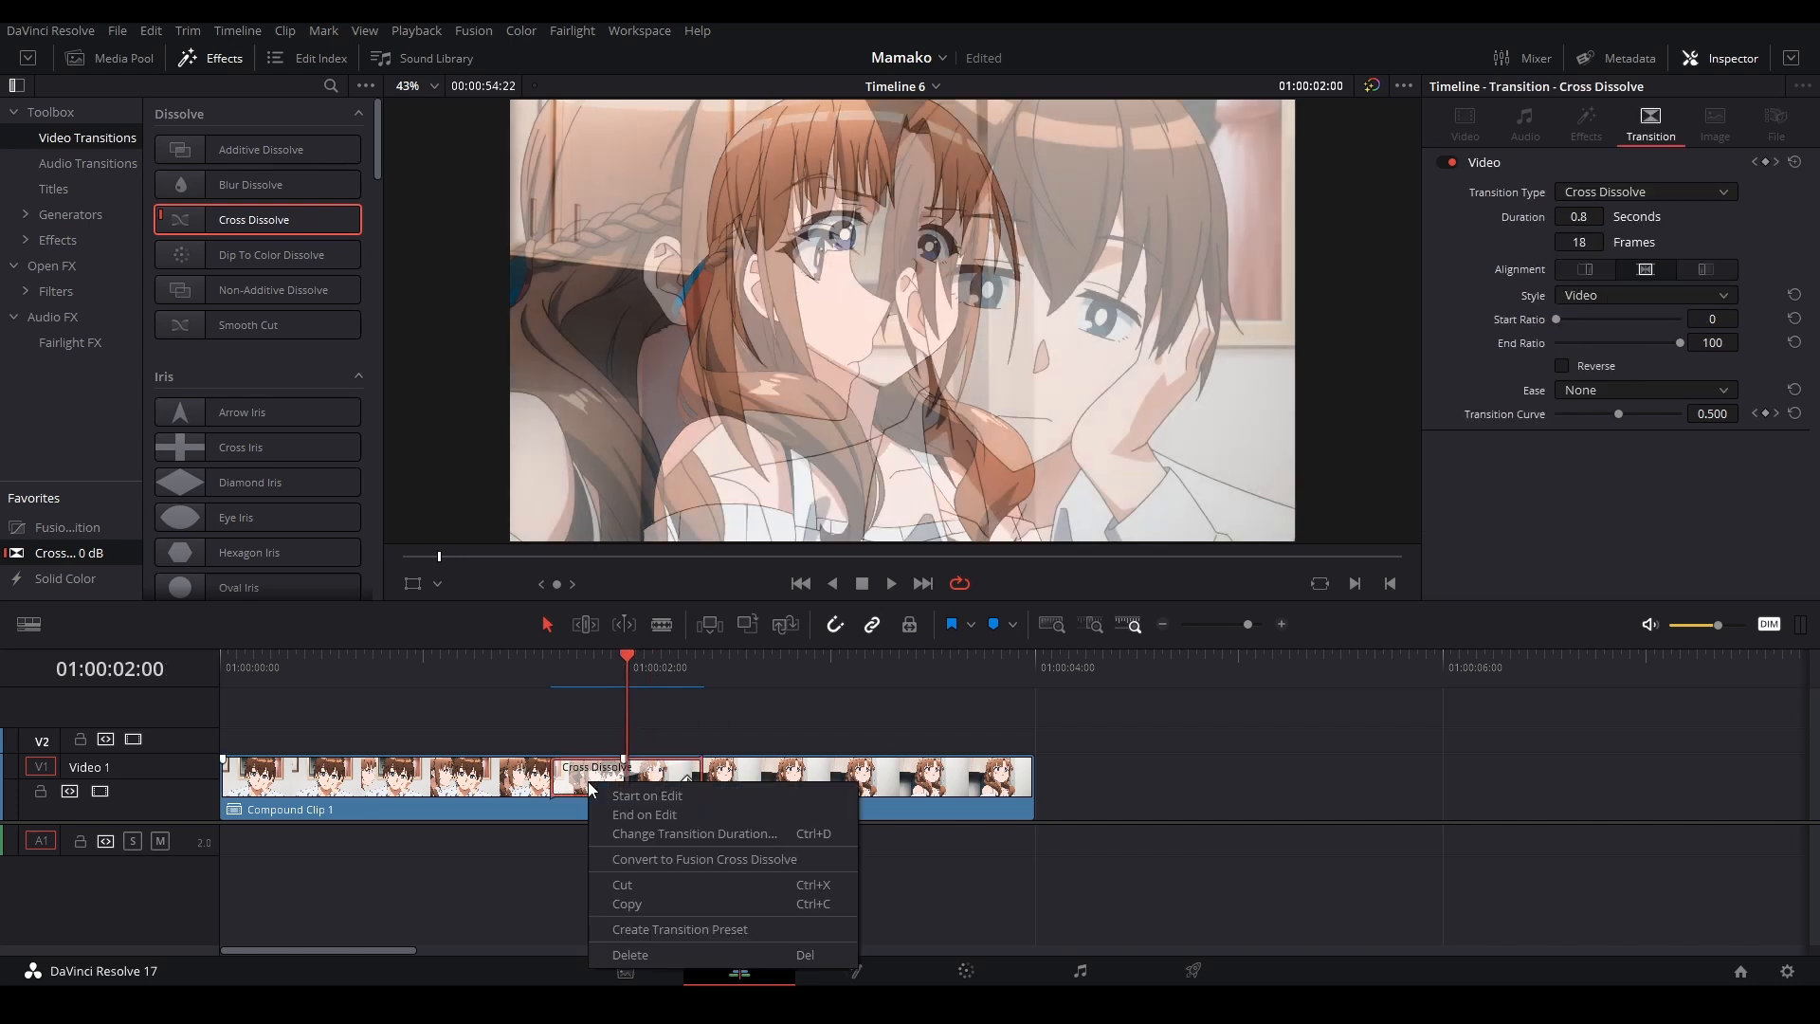
left_click(669, 859)
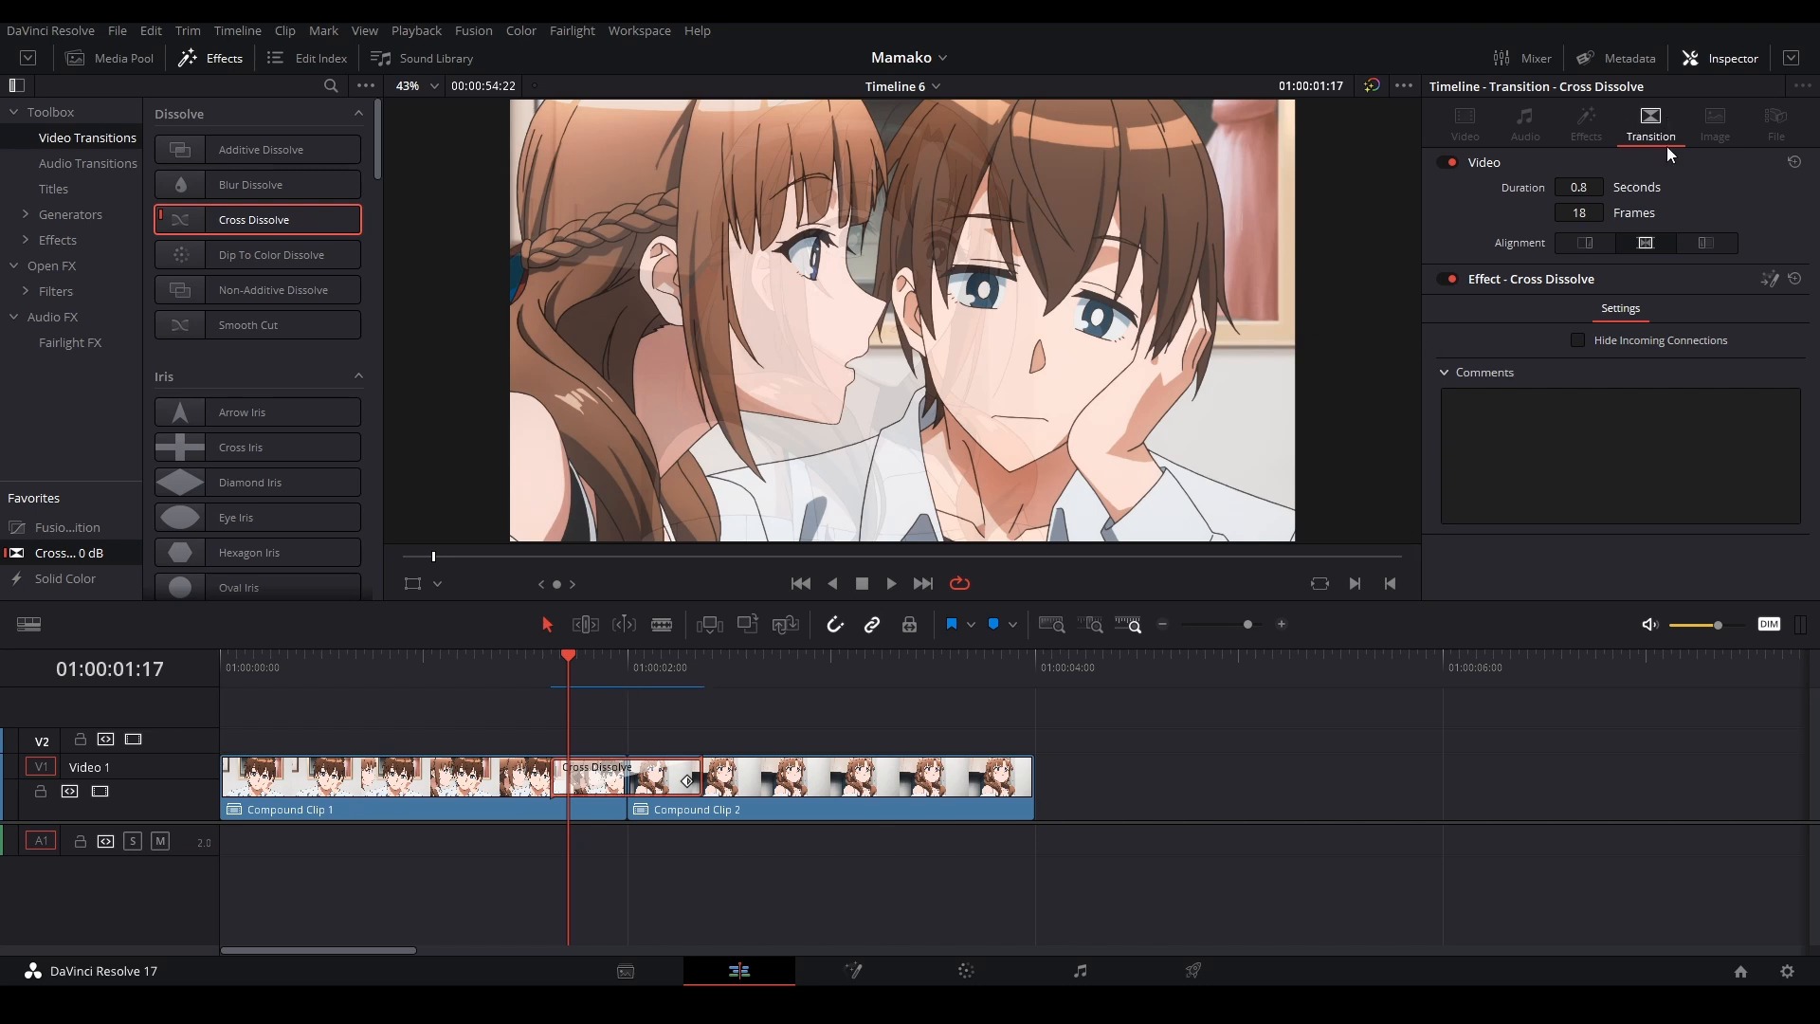
left_click(1769, 279)
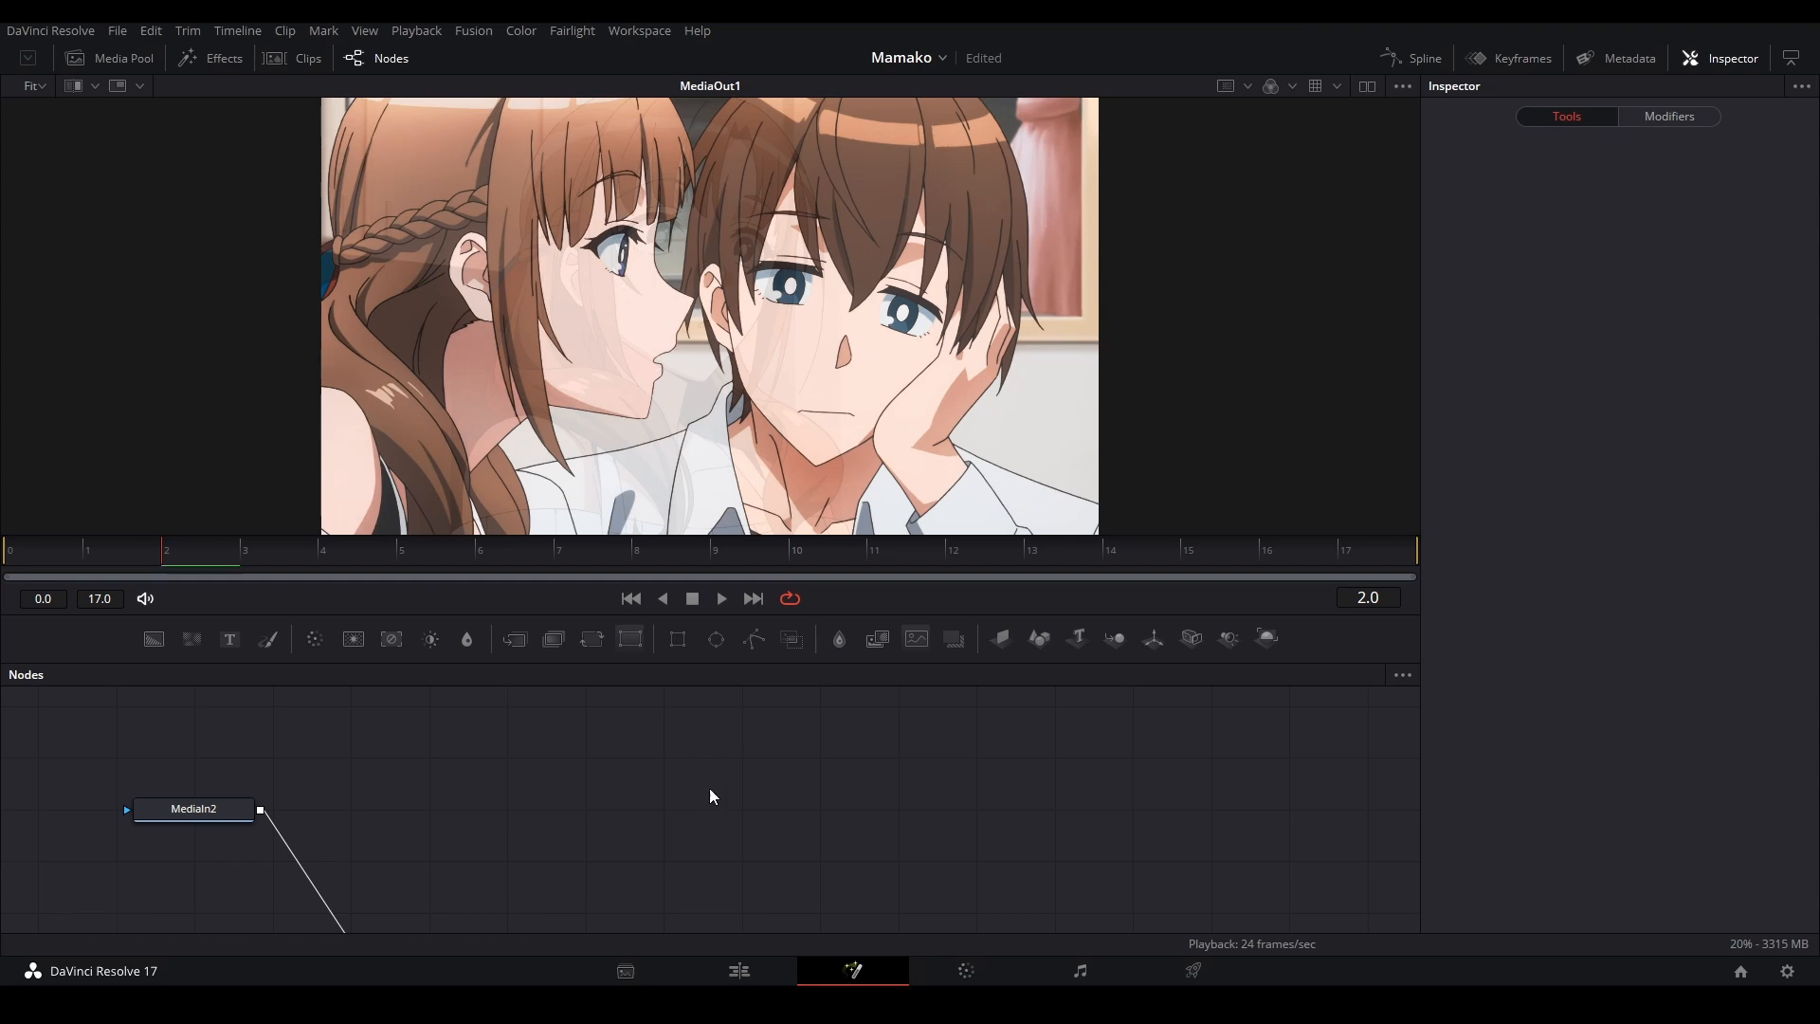
Step: Delete the CrossDissolve node from the transition's composition, save the project, and select the MediaIn1 node
left_click_drag(561, 774, 619, 675)
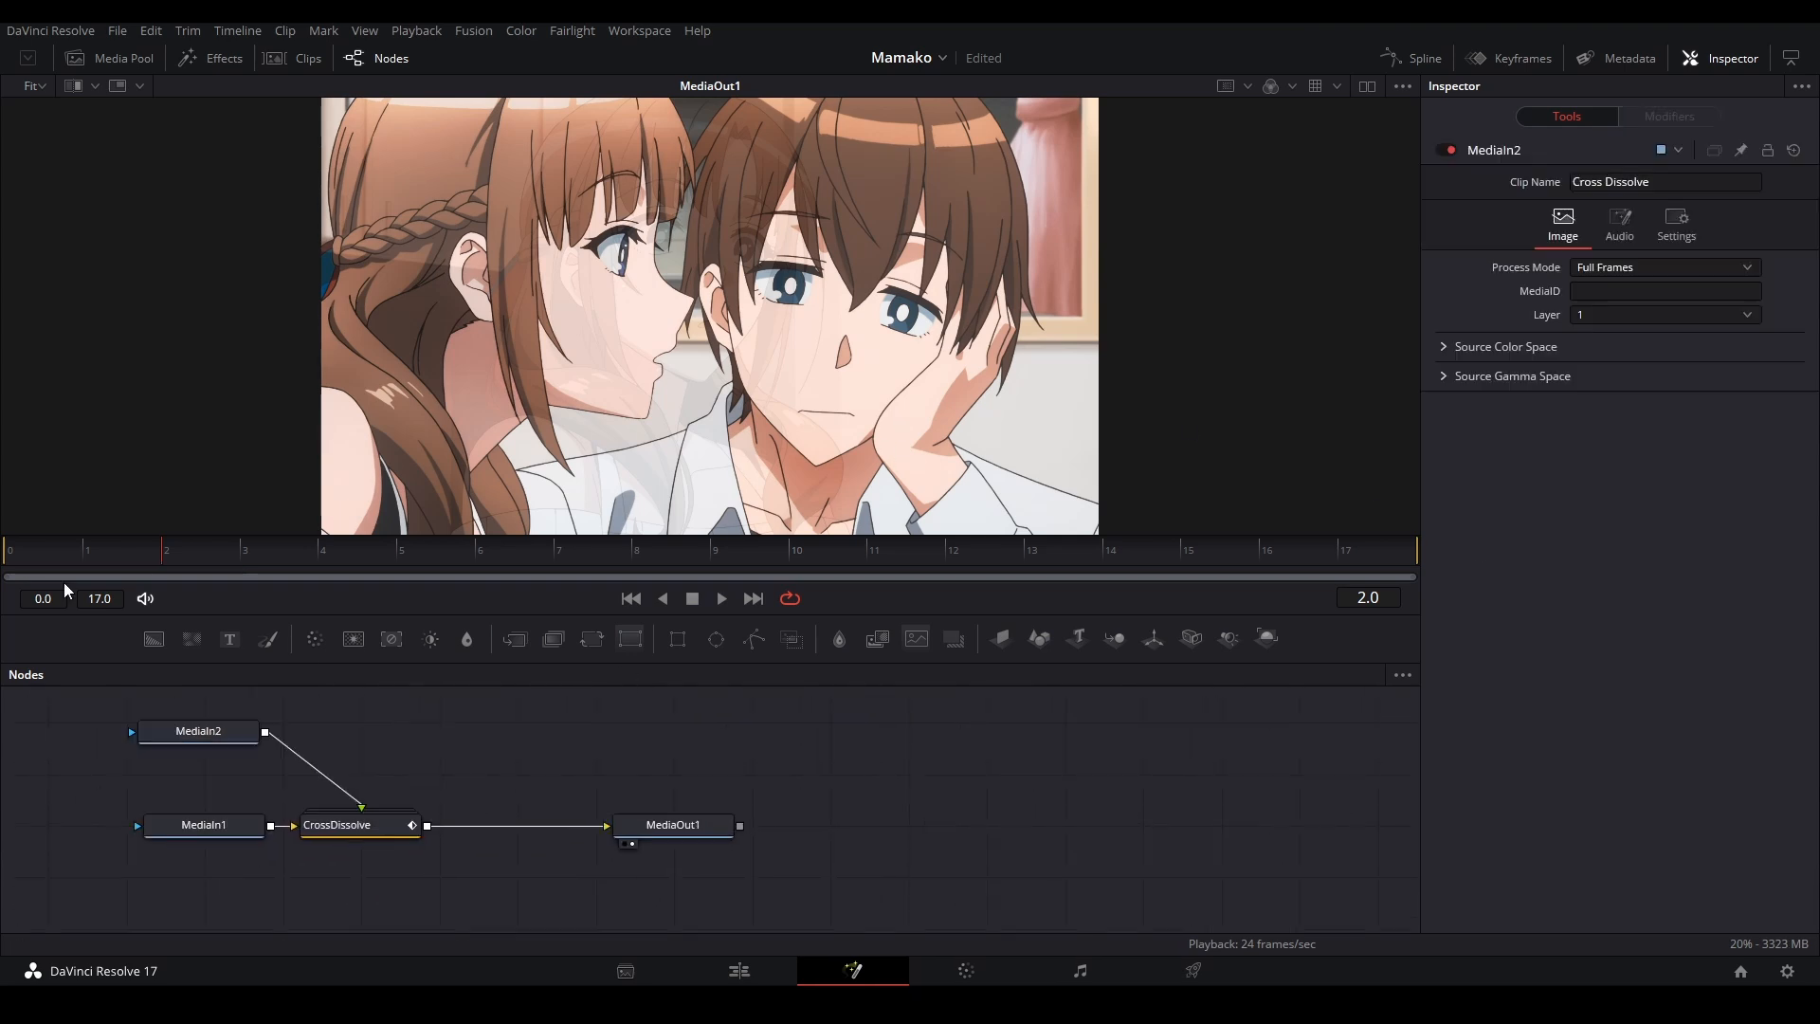
left_click(21, 556)
left_click(1405, 567)
left_click(391, 827)
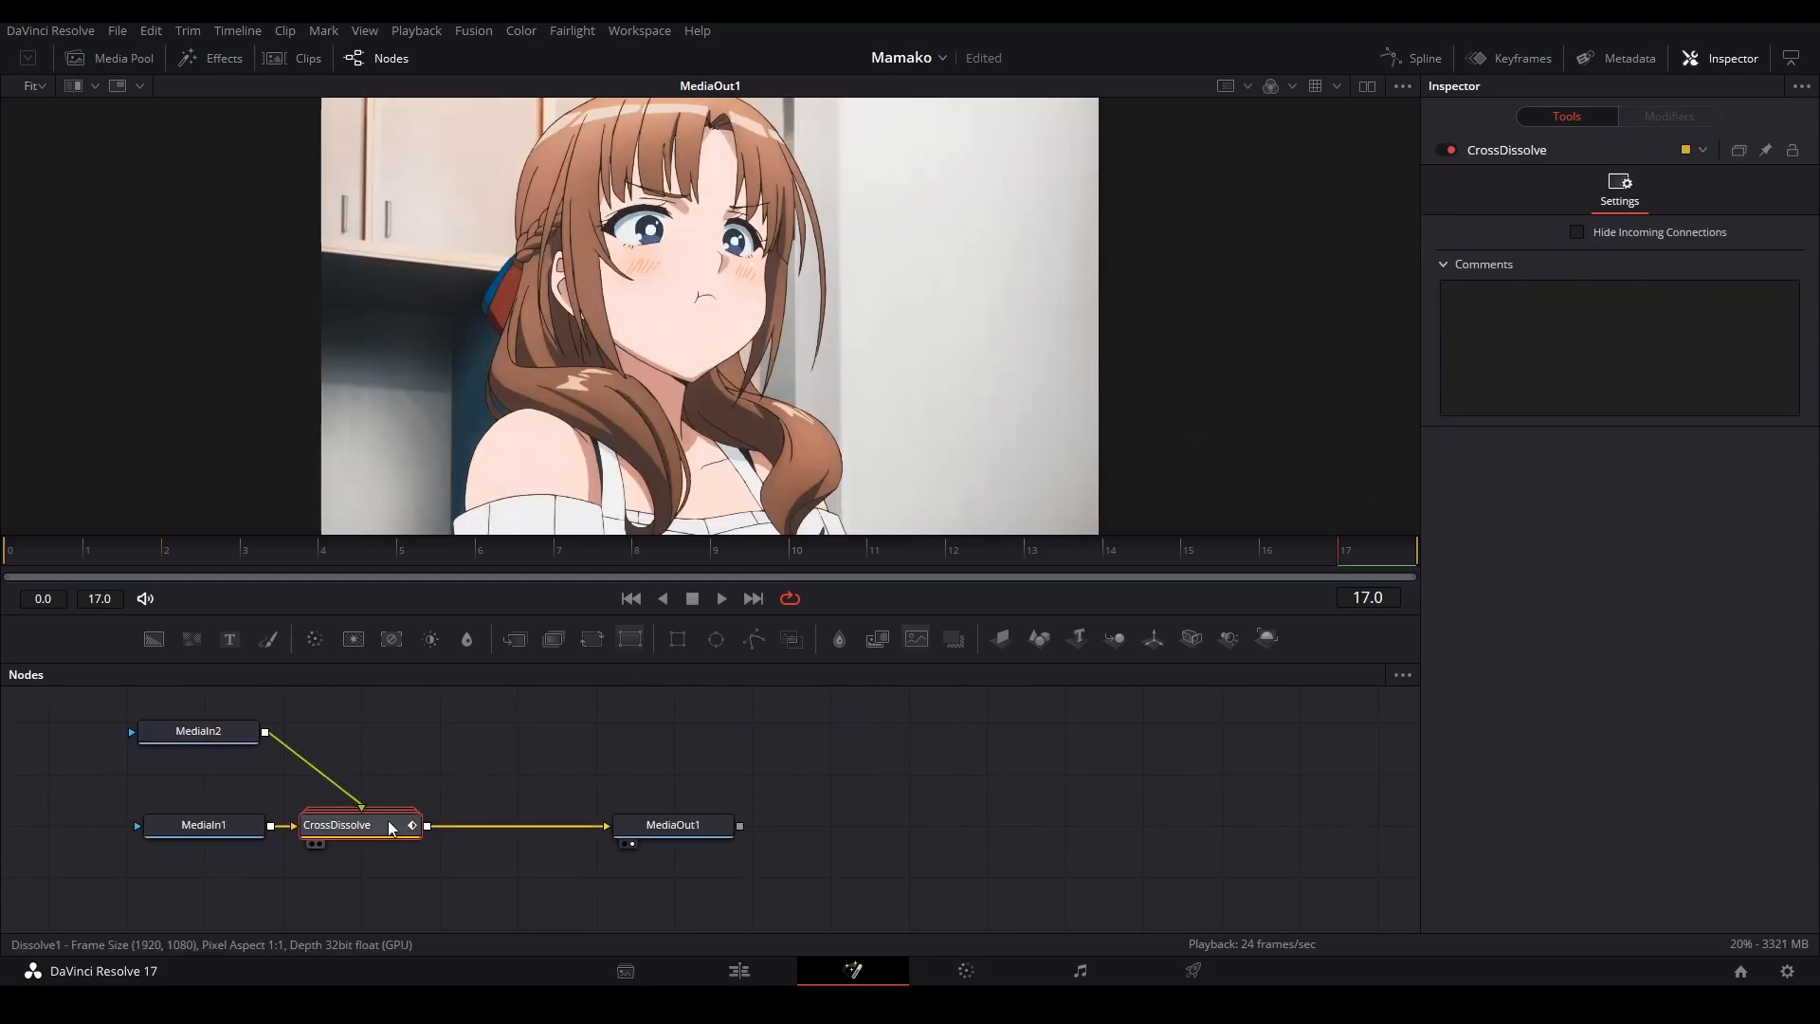
key("Delete")
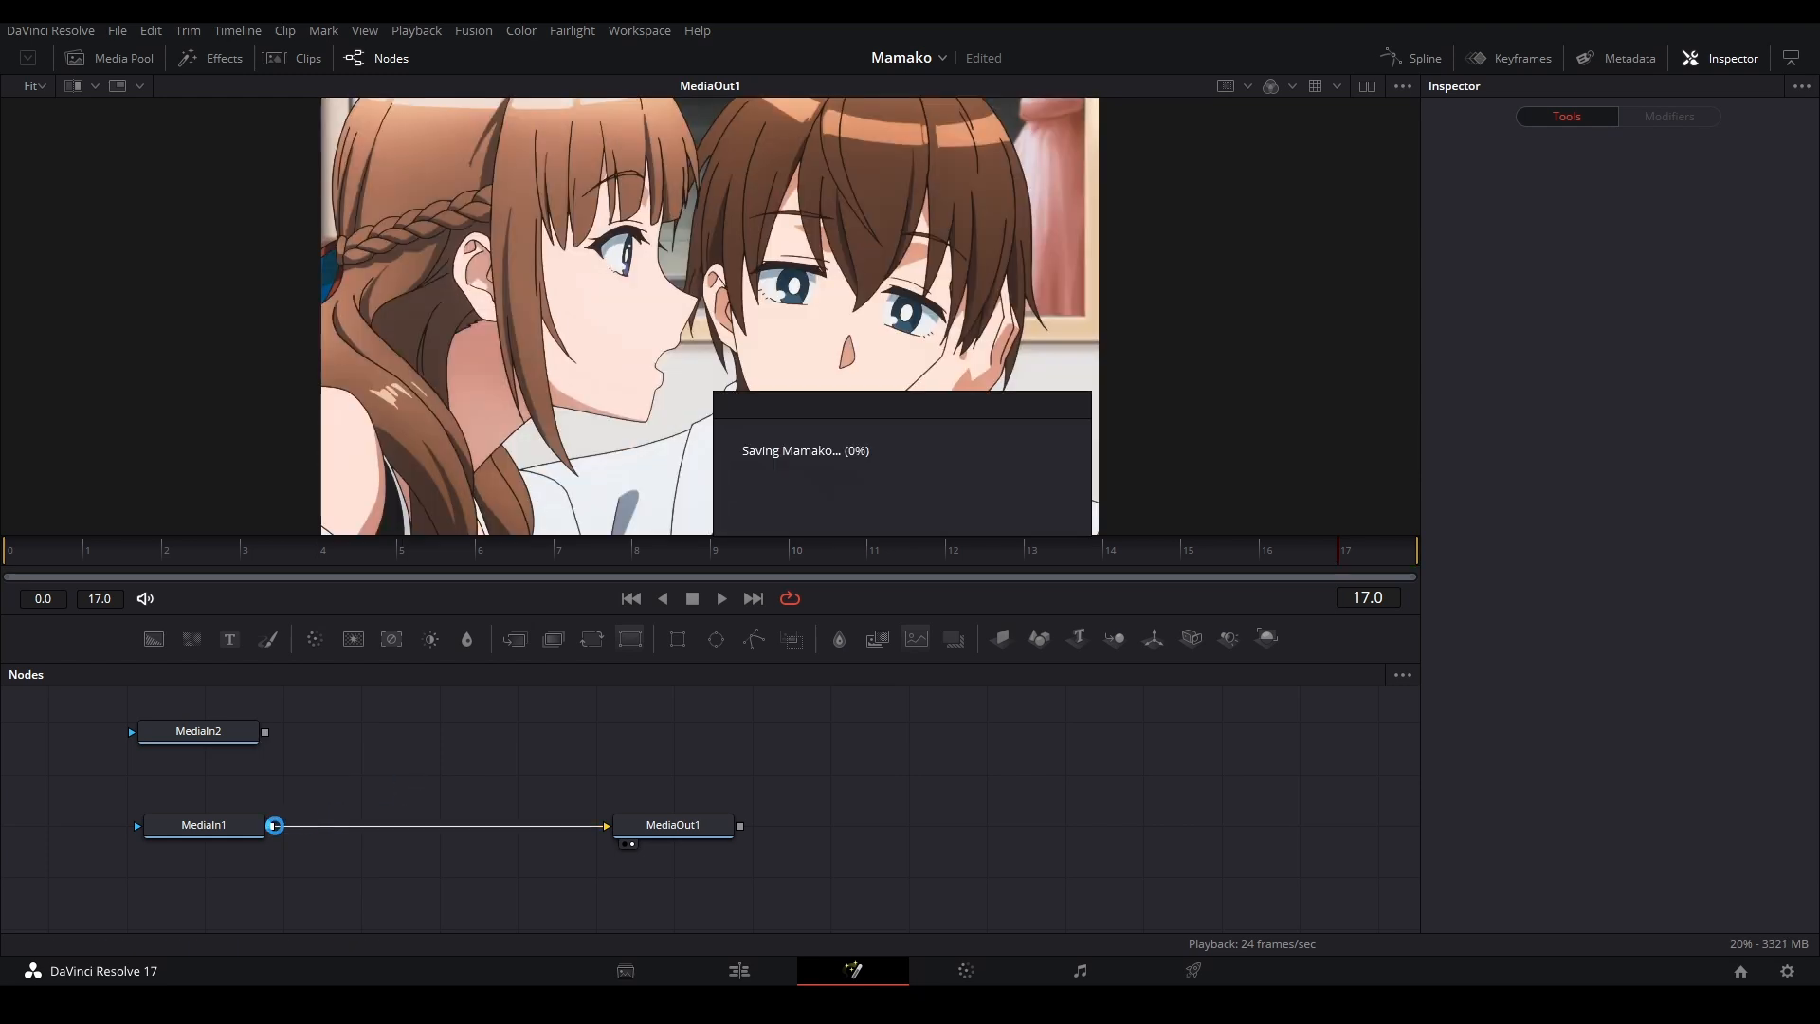
left_click(230, 833)
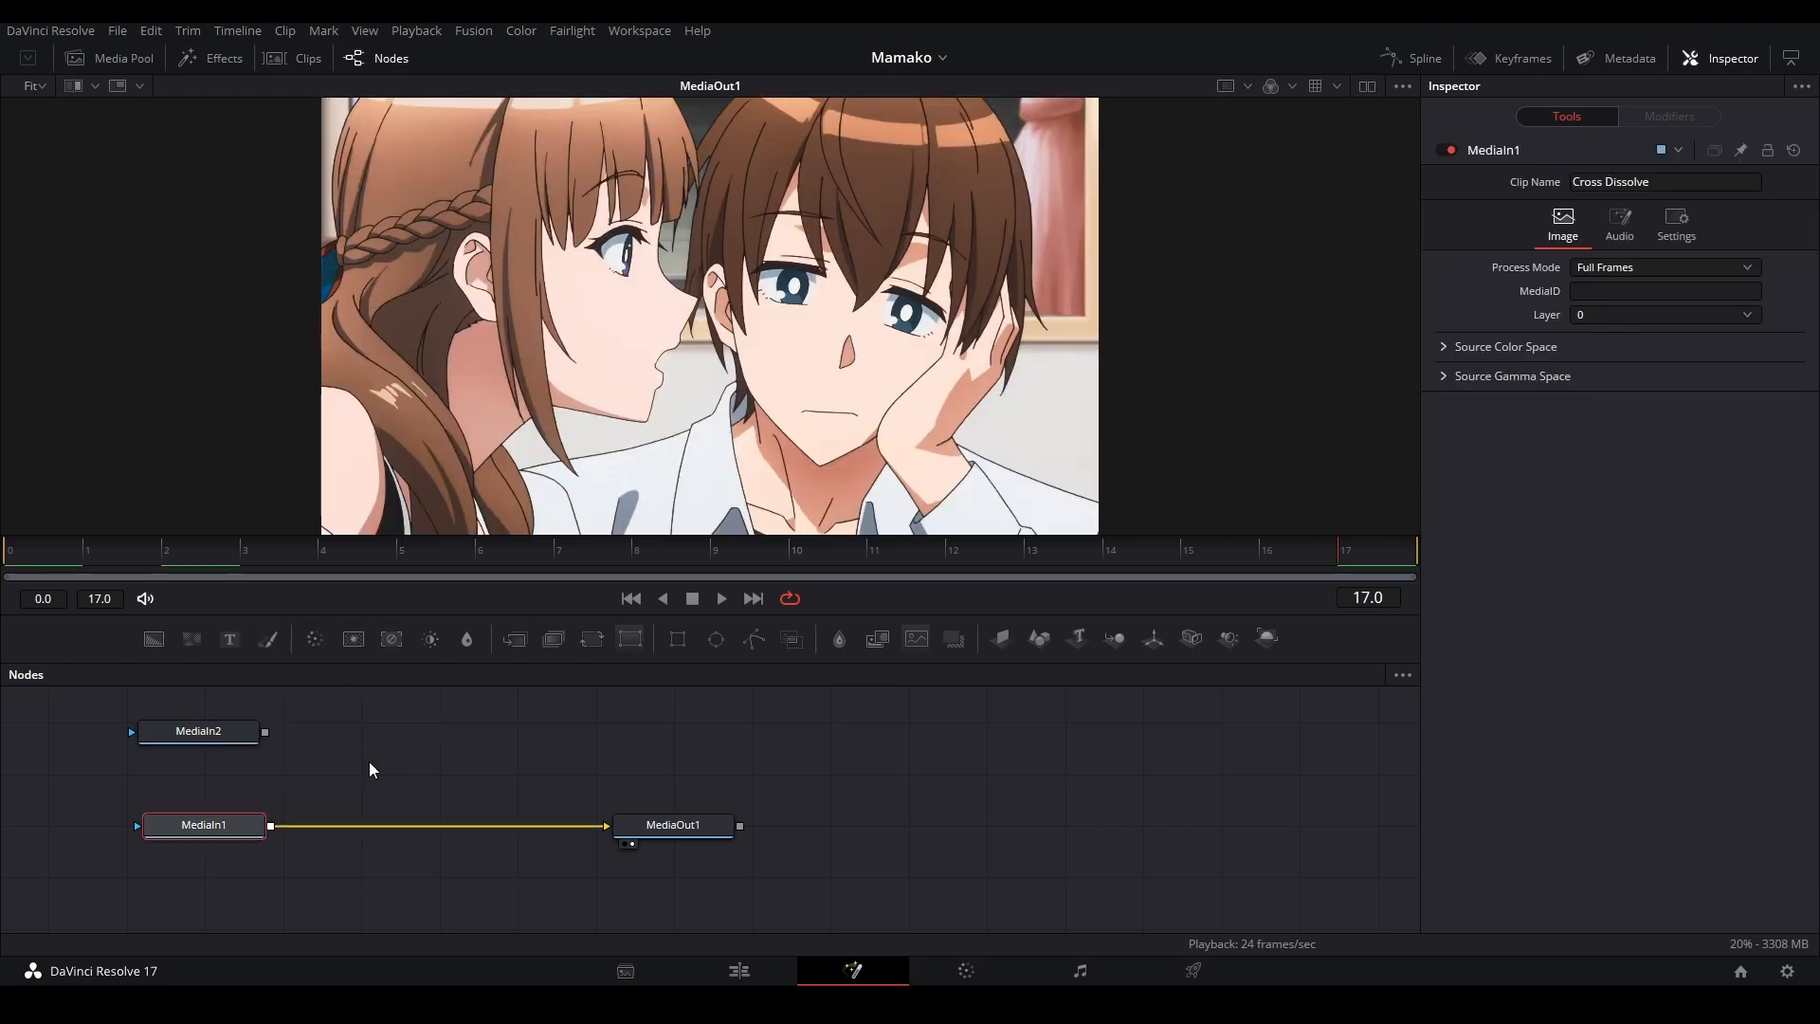
Step: Insert a Merge node between MediaIn1 and MediaOut1 and connect MediaIn2 as its foreground
left_click_drag(512, 639, 403, 805)
left_click(399, 770)
scroll(262, 785, "down", 2)
scroll(289, 756, "up", 1)
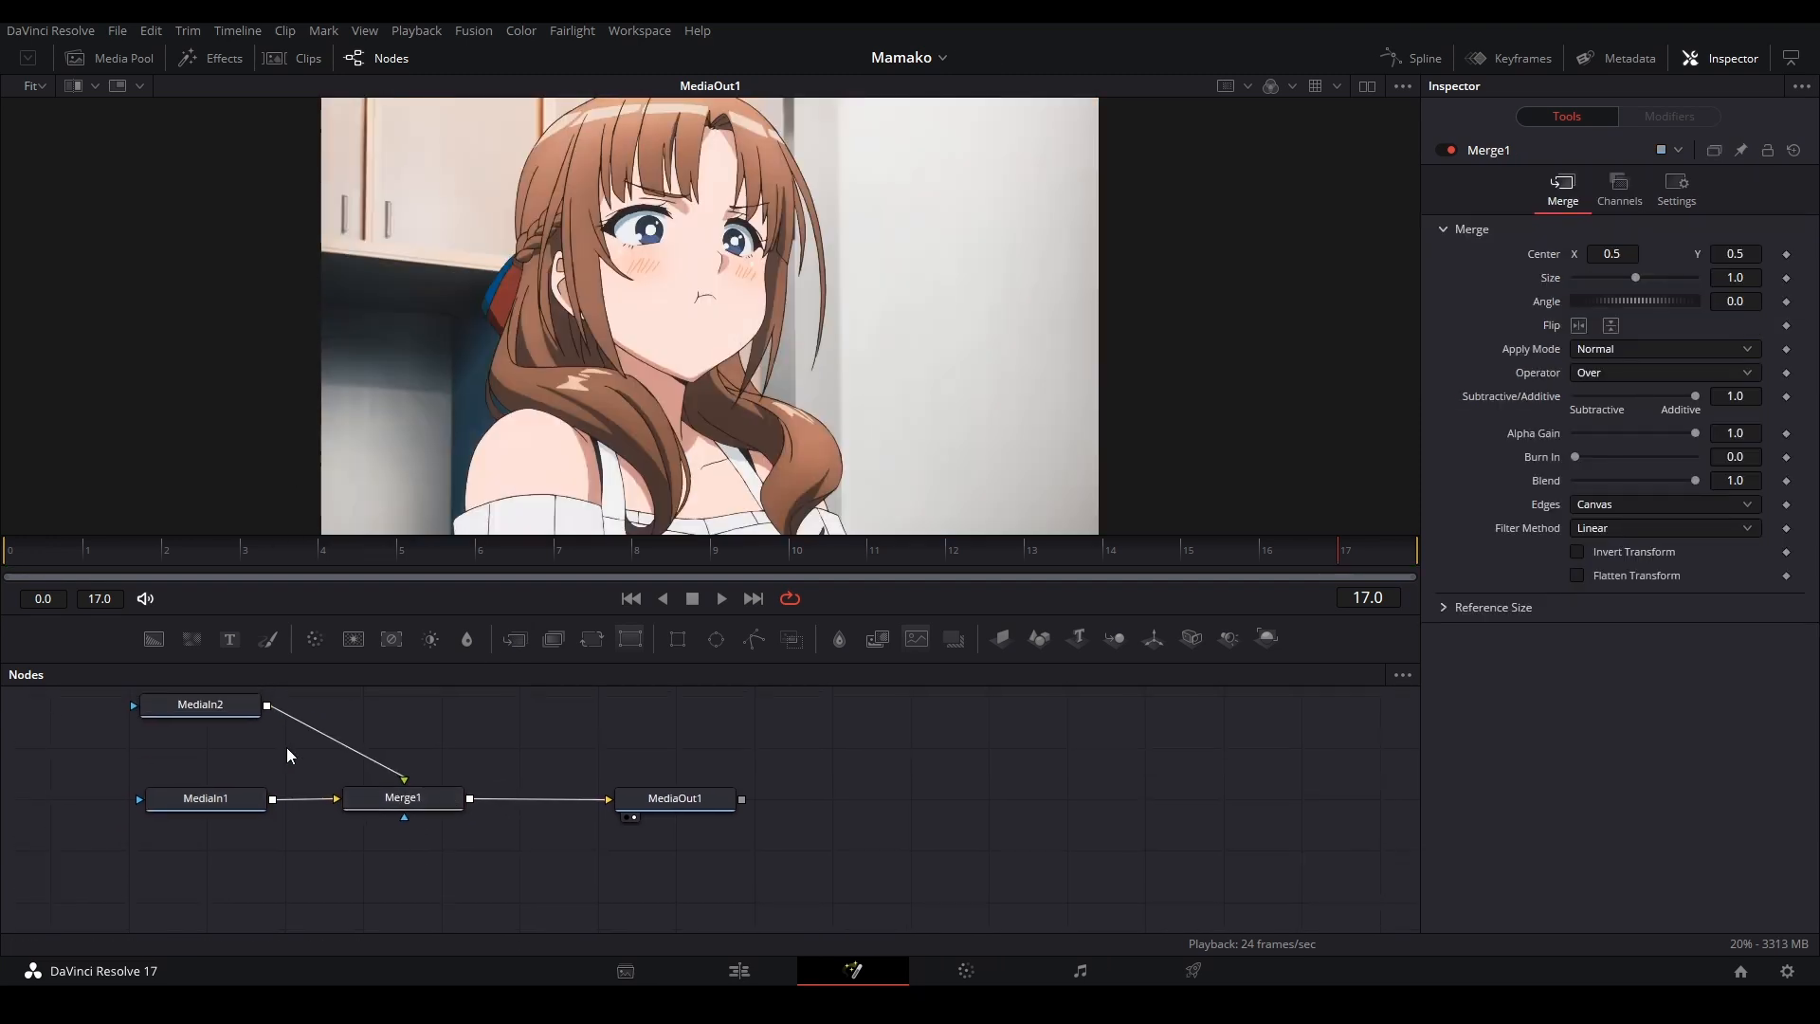
scroll(287, 748, "up", 1)
left_click(205, 713)
left_click_drag(559, 771, 566, 764)
left_click(561, 760)
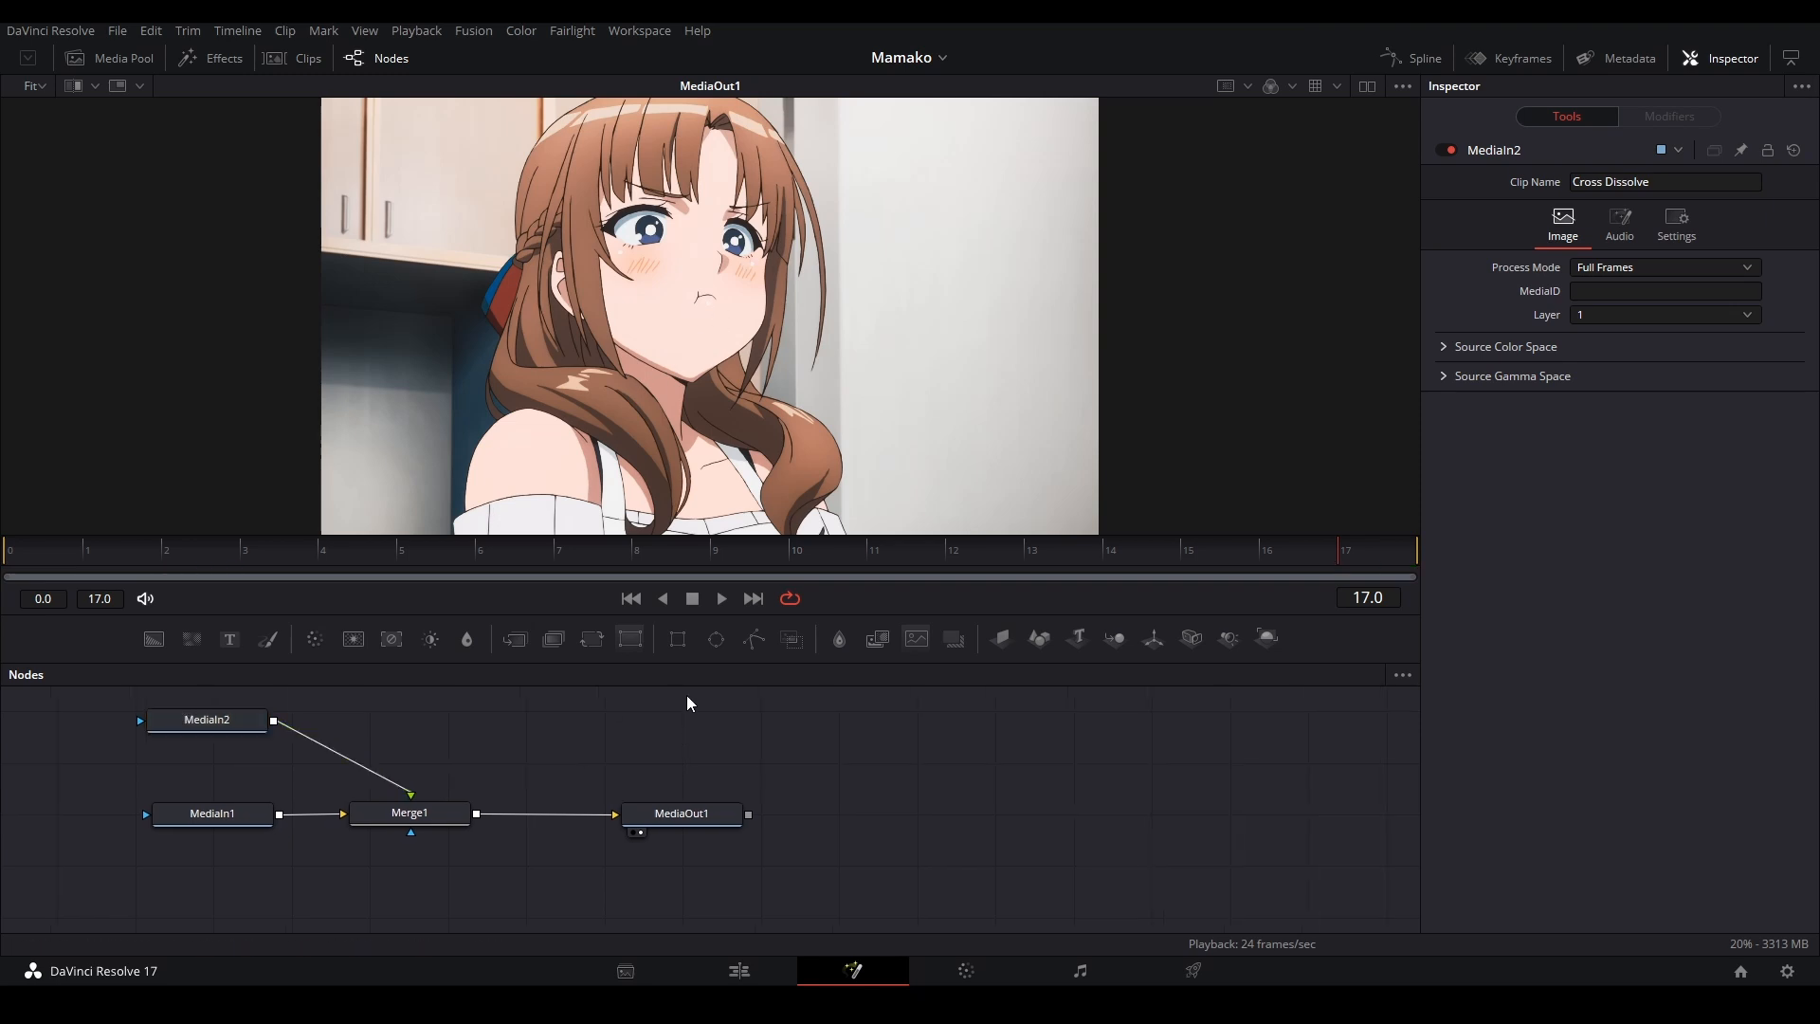
Step: Add an Ellipse mask beneath Merge1 and connect it to the merge's effect mask input
left_click_drag(718, 639, 414, 816)
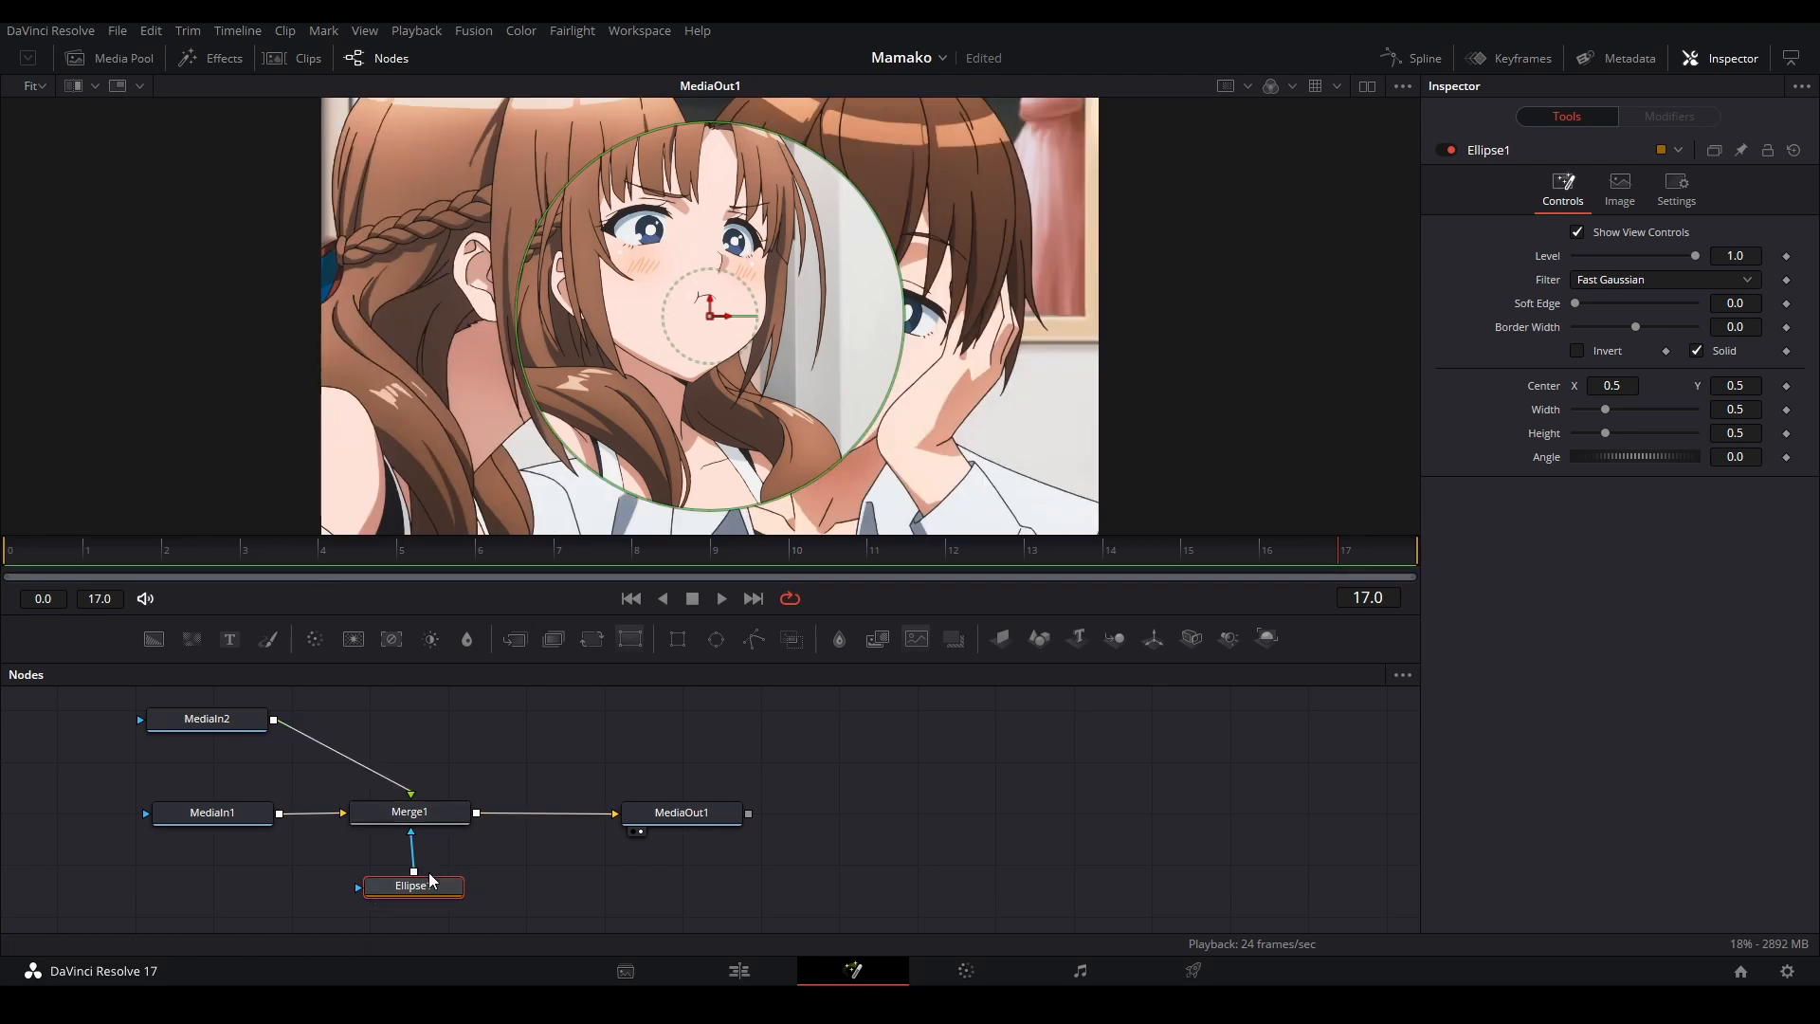
left_click(504, 881)
left_click(437, 891)
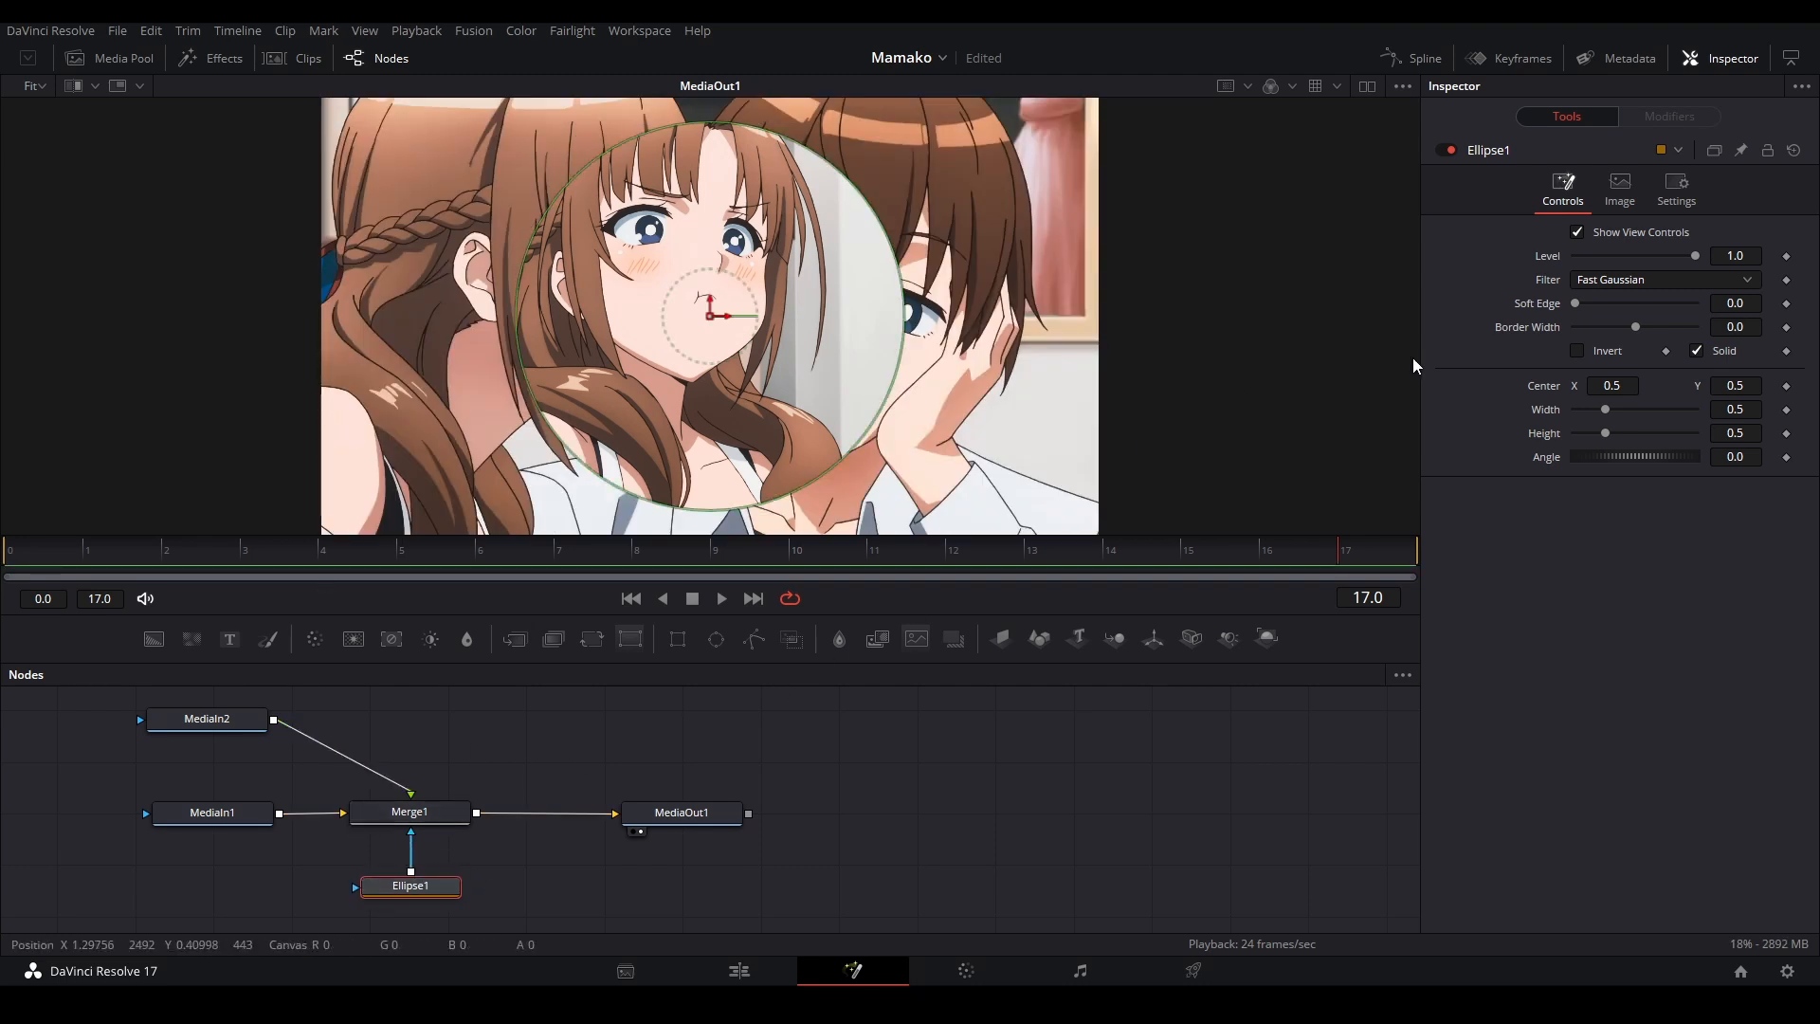
Step: Add an expression to the ellipse's Height that links it to Width
left_click(1742, 433)
type("0")
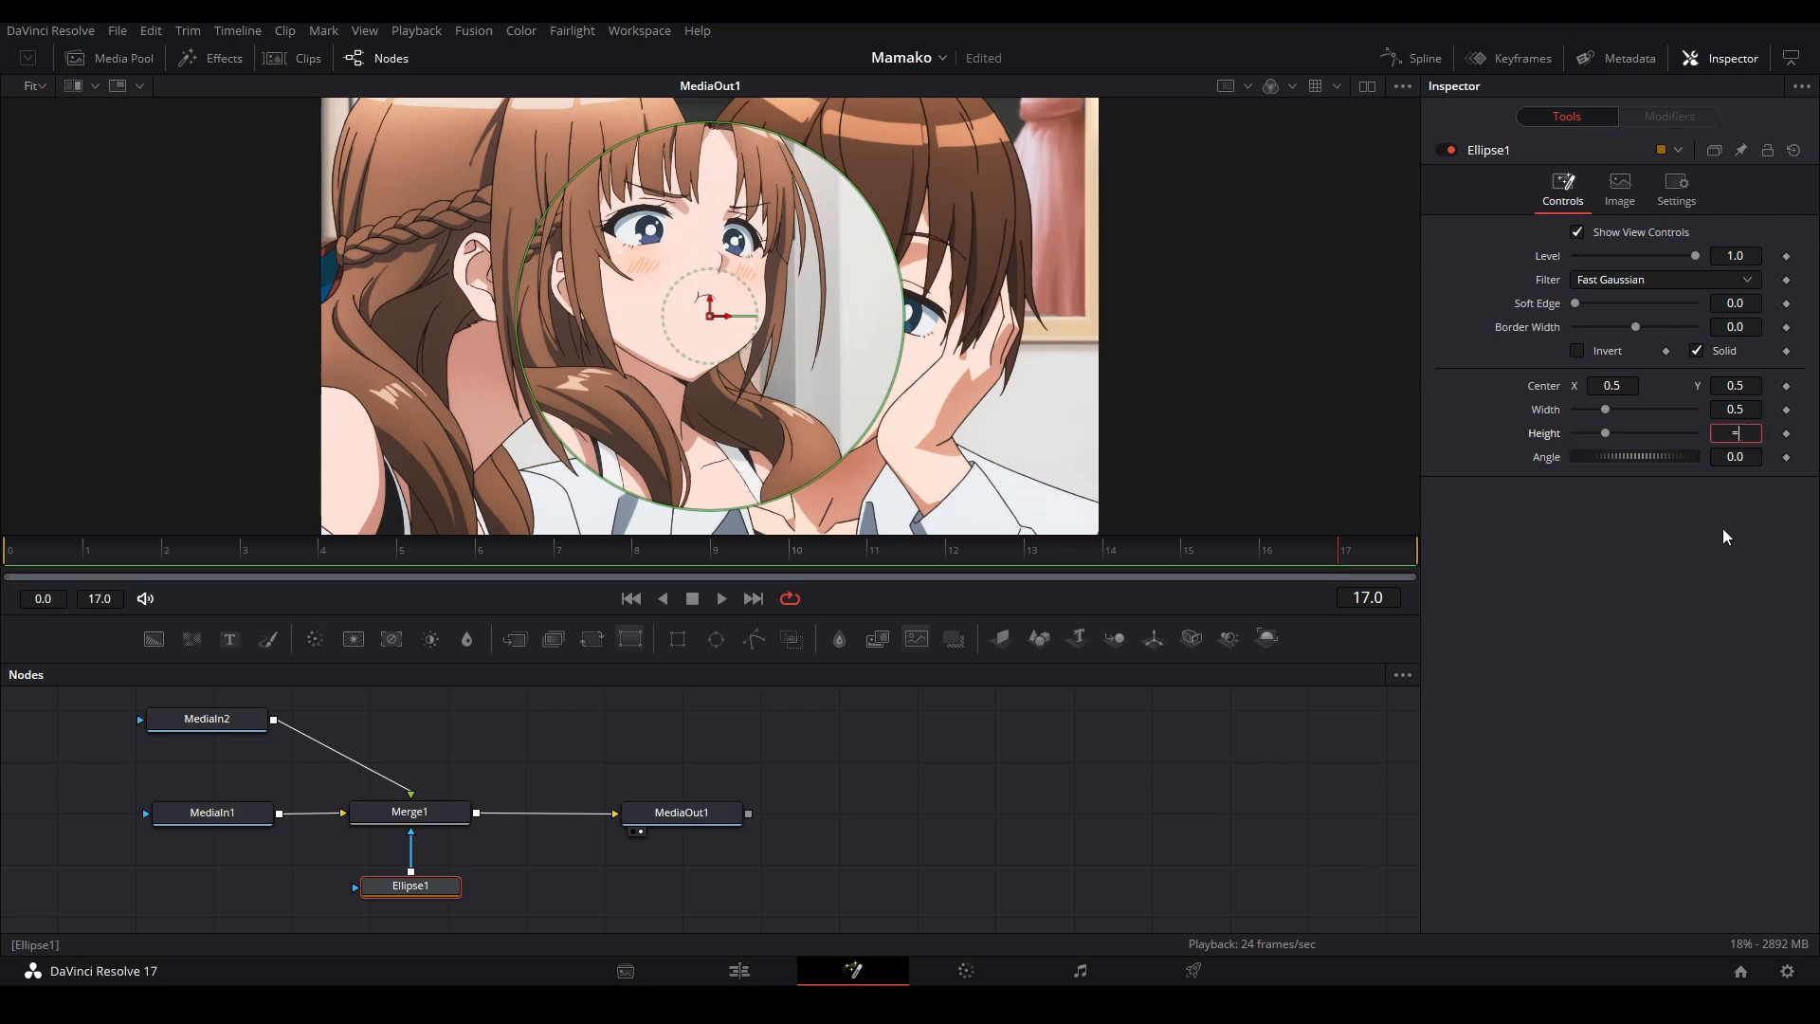
key("Return")
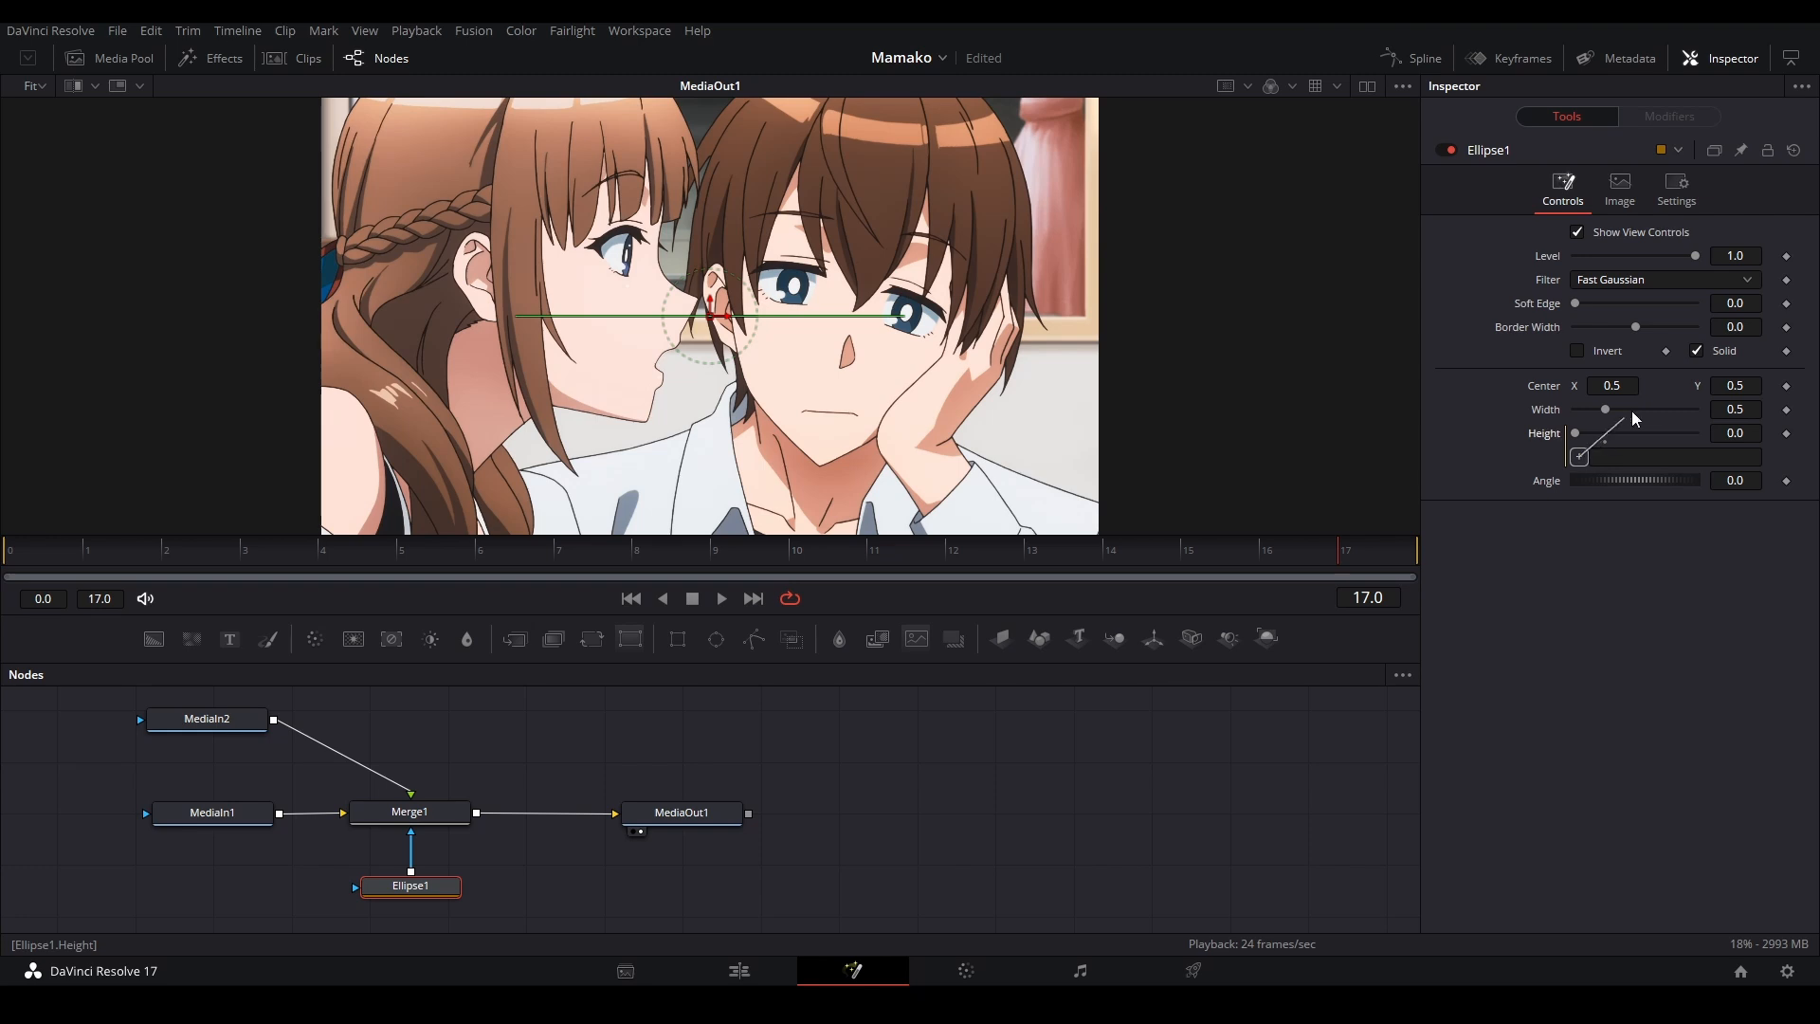
left_click_drag(1631, 411, 1731, 407)
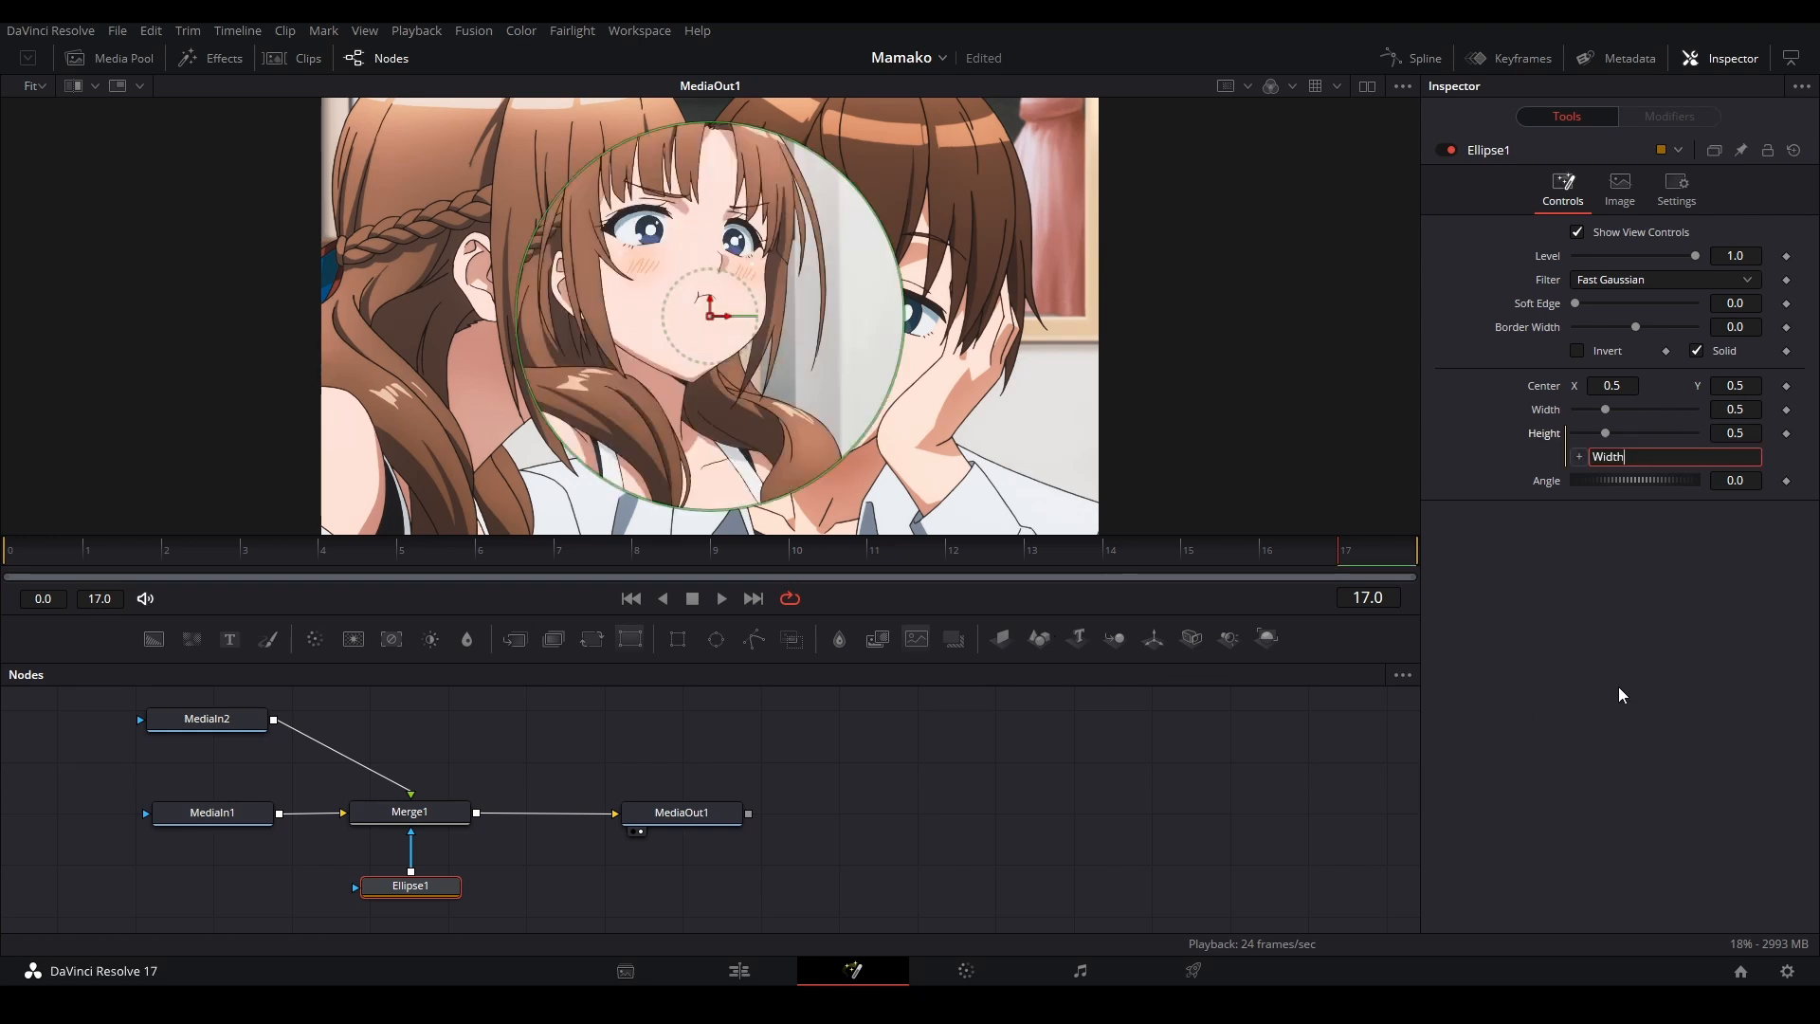
left_click(1612, 560)
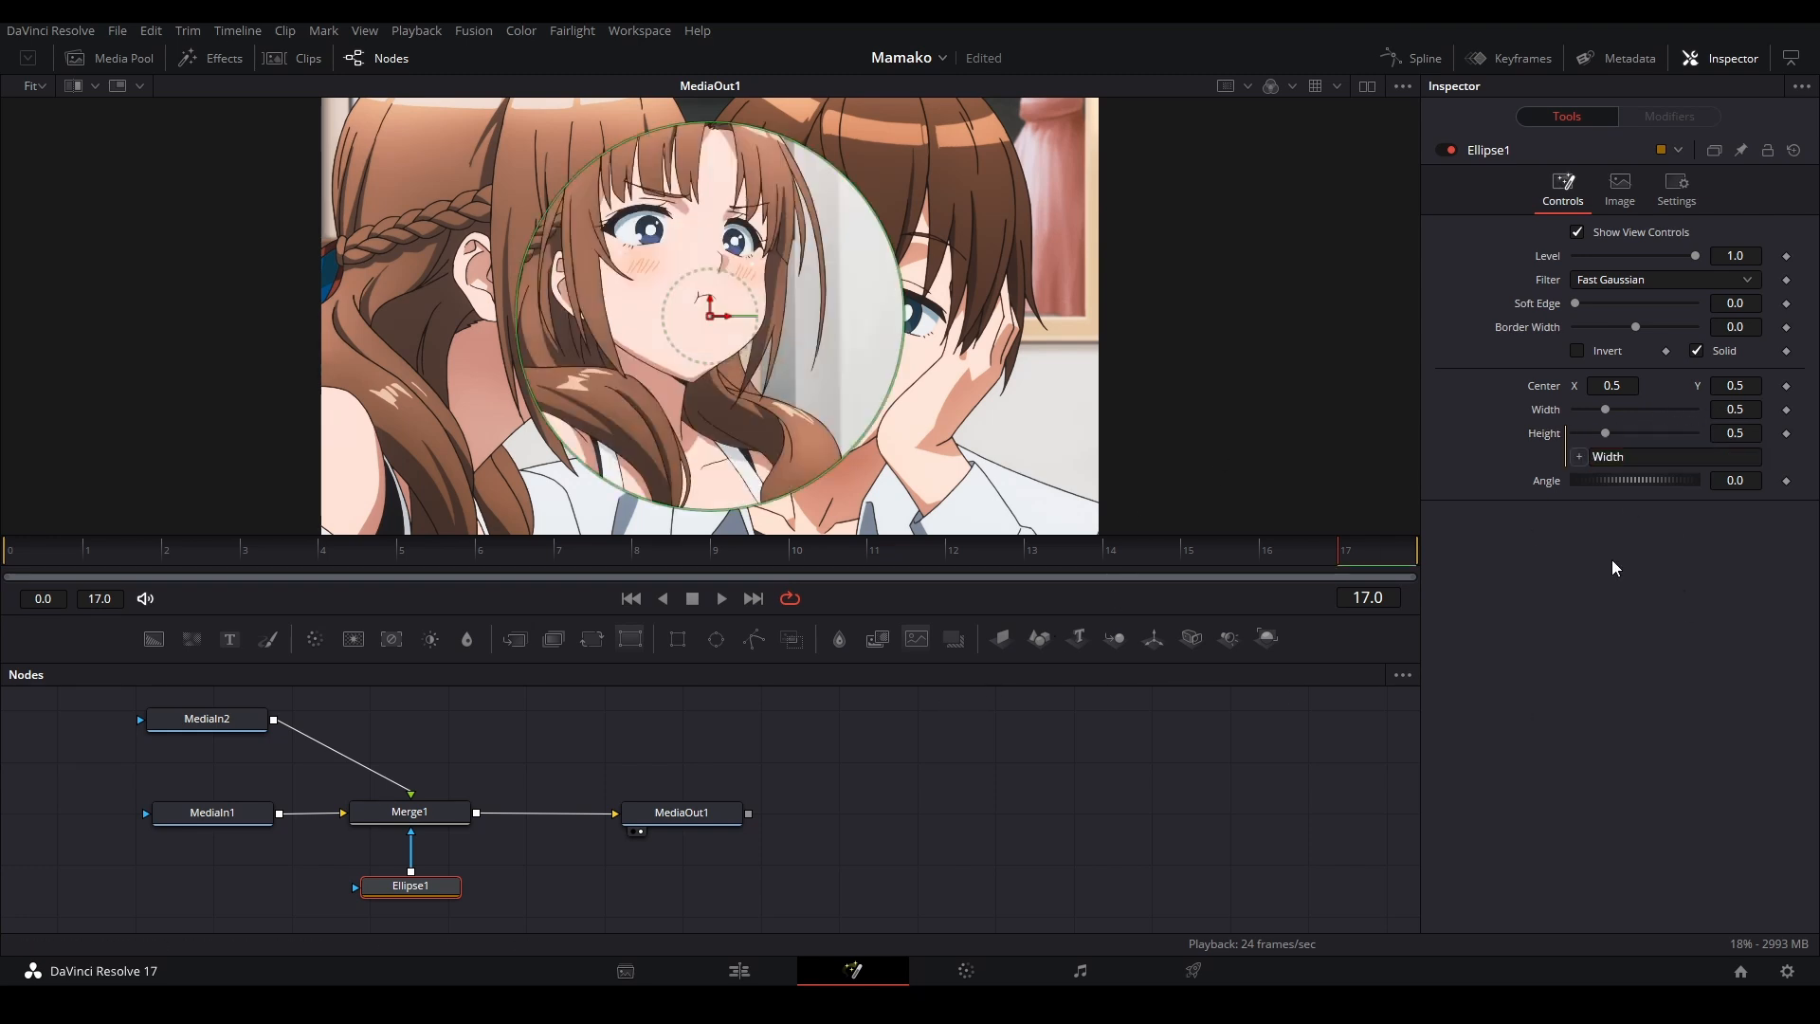
Step: Keyframe the ellipse's Width so the circle is closed at frame 0 and extends past the picture edges at frame 17
left_click(1788, 410)
left_click(22, 575)
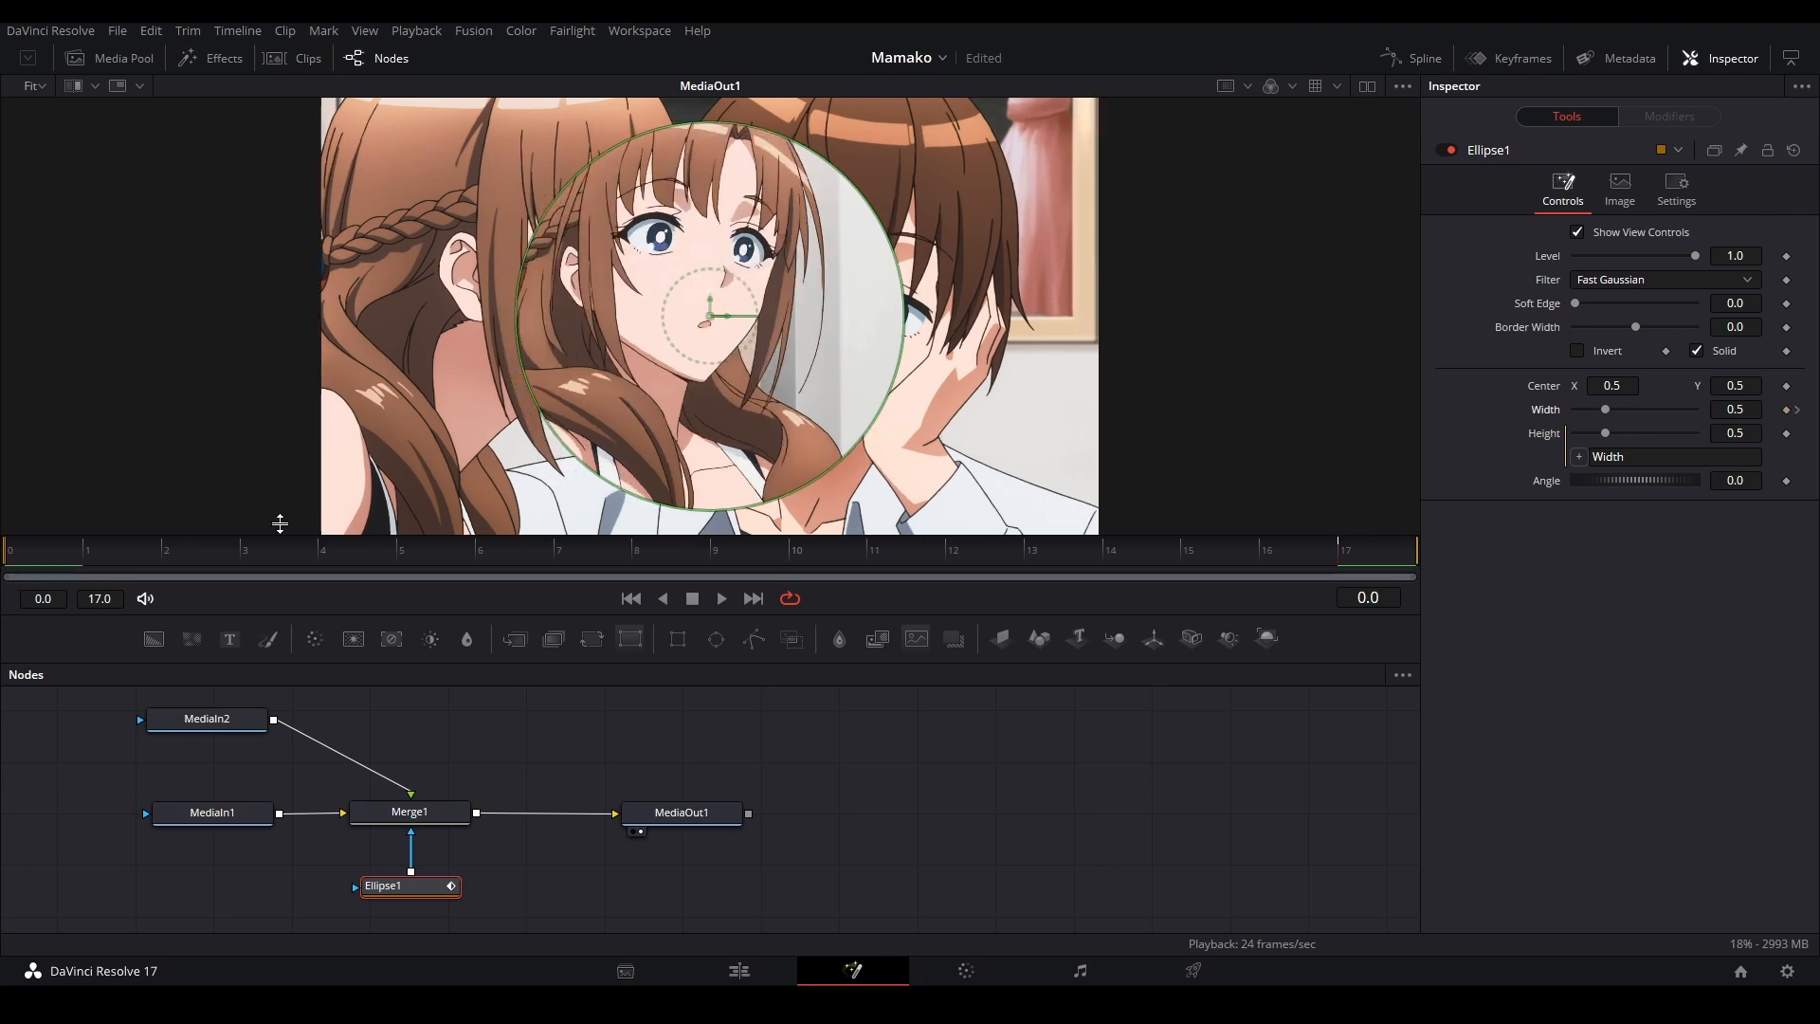
left_click_drag(1735, 410, 1252, 427)
left_click(1797, 410)
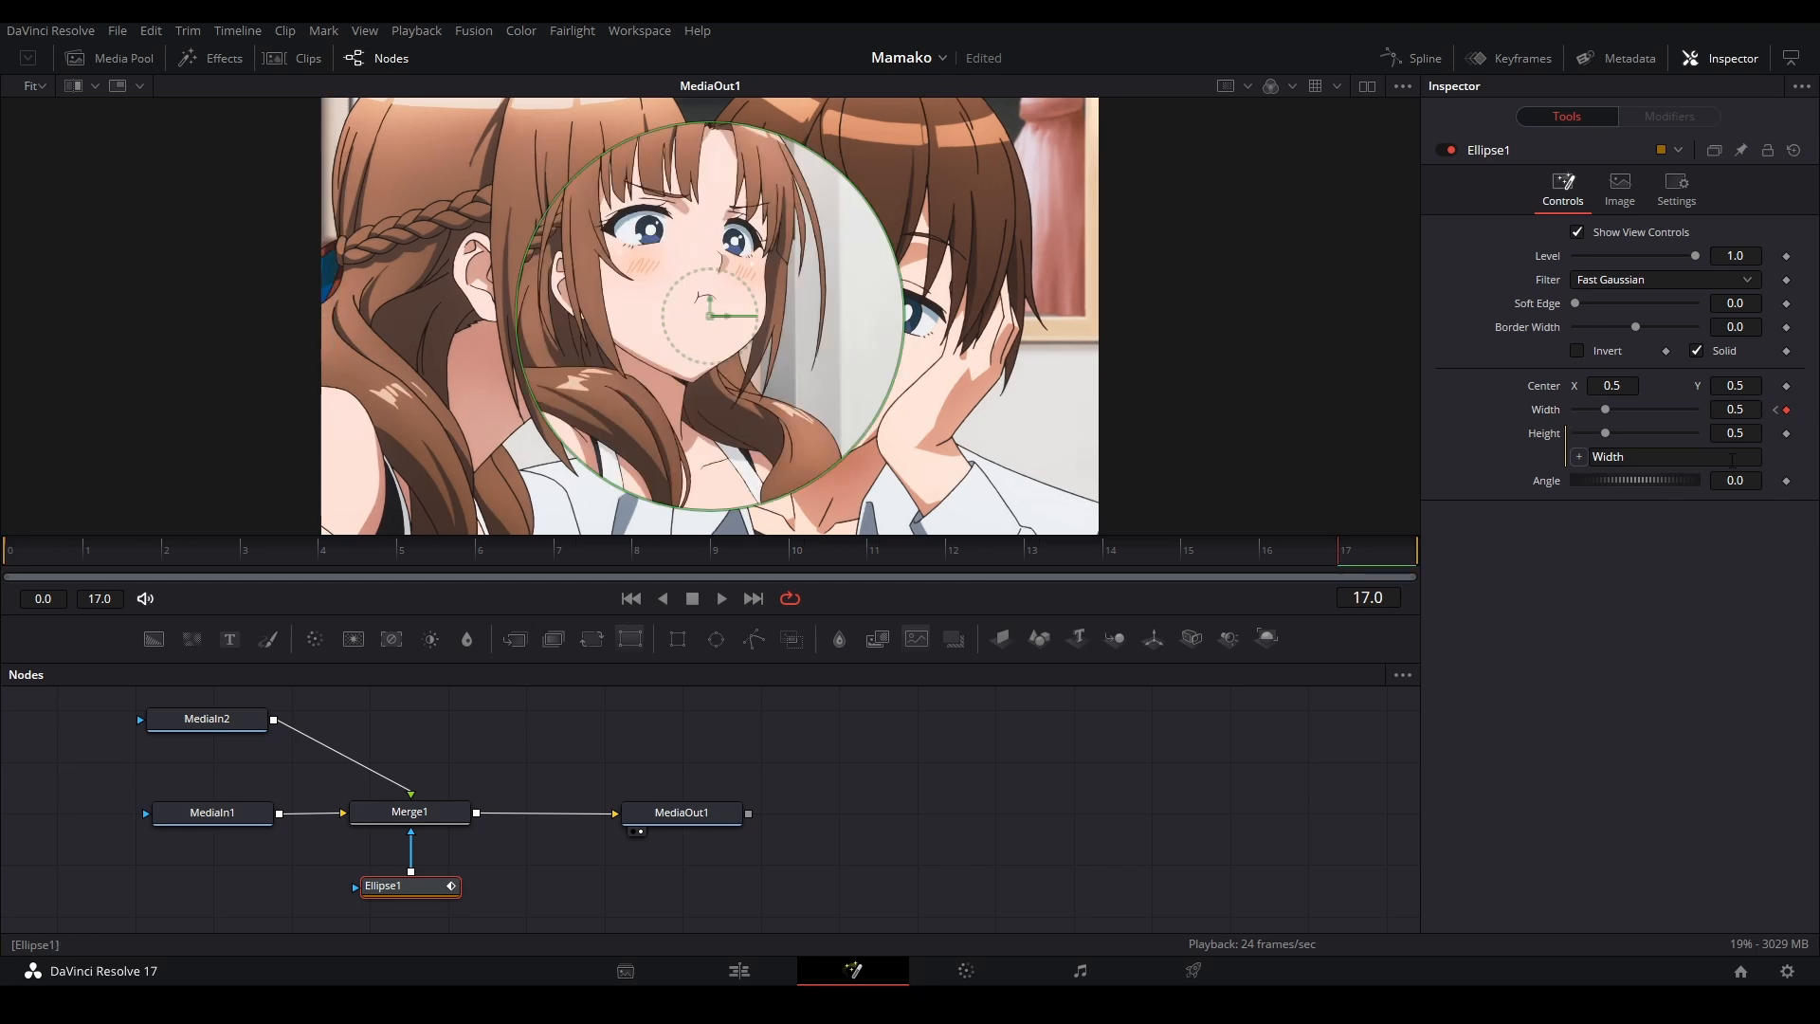
left_click_drag(1735, 410, 1811, 410)
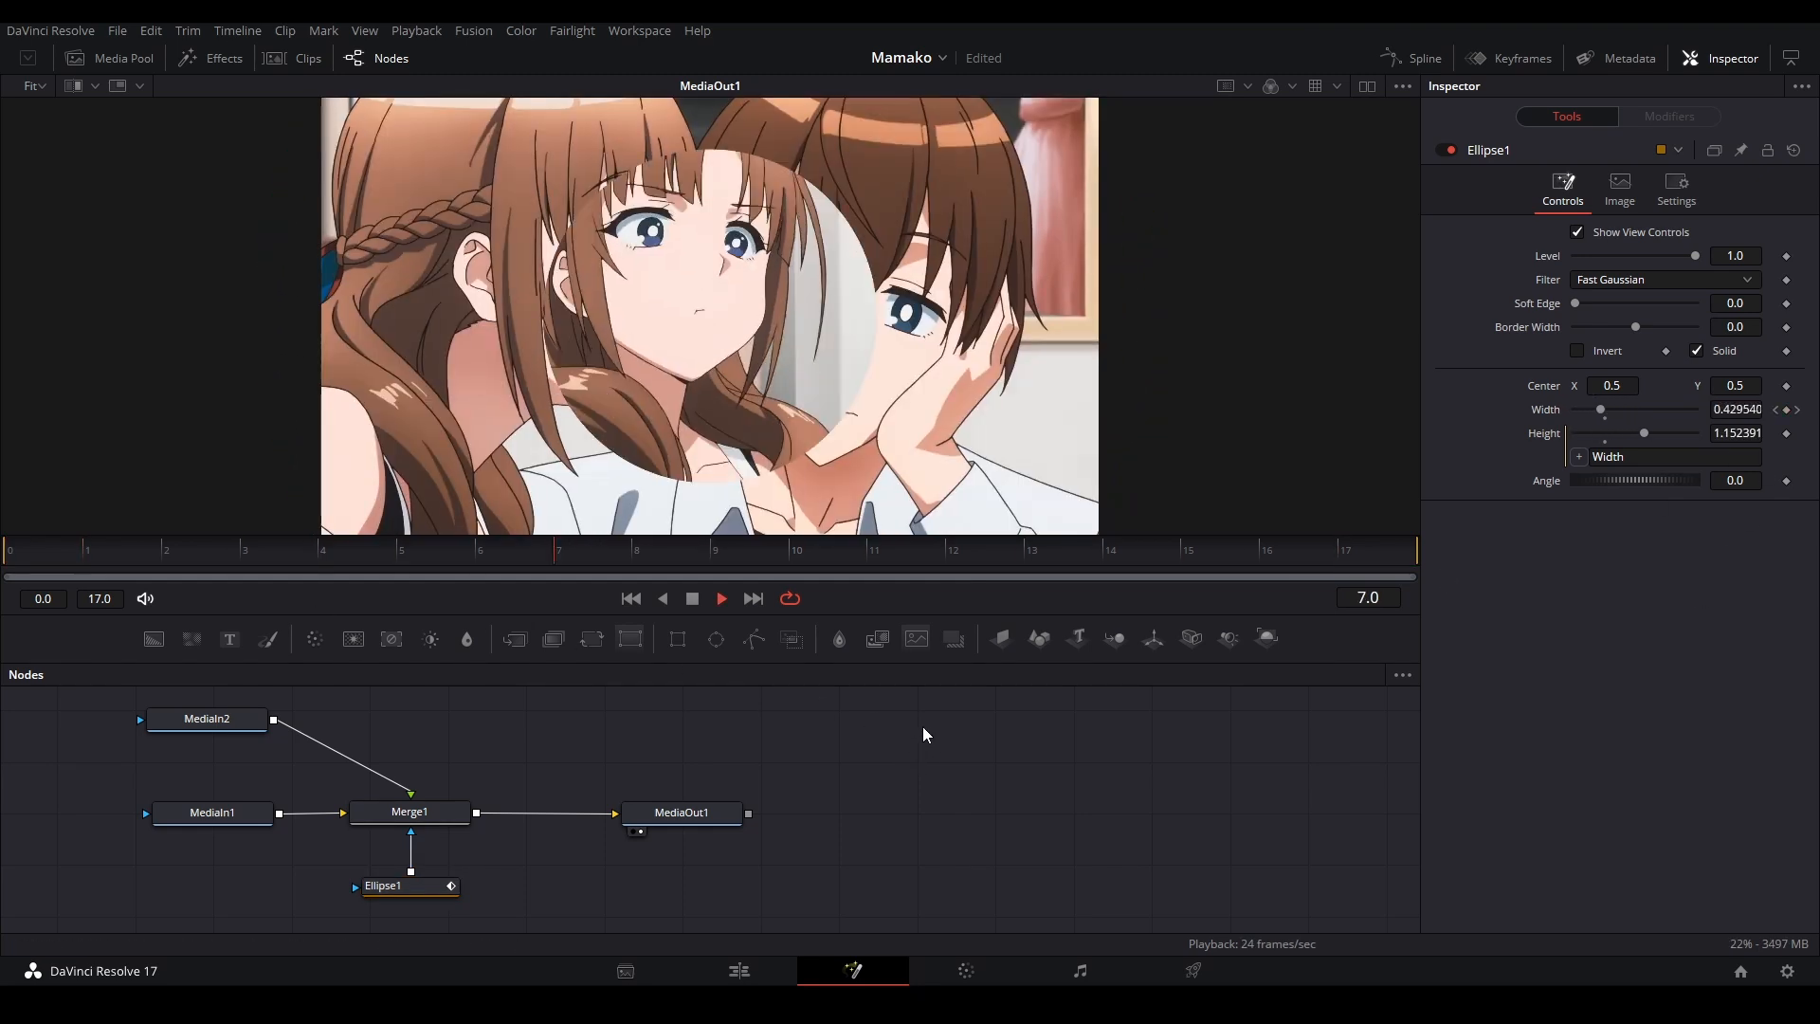
Step: Shorten the Fusion transition to 12 frames on the Edit page and play it to test the keyframed circle
key("space")
left_click(740, 971)
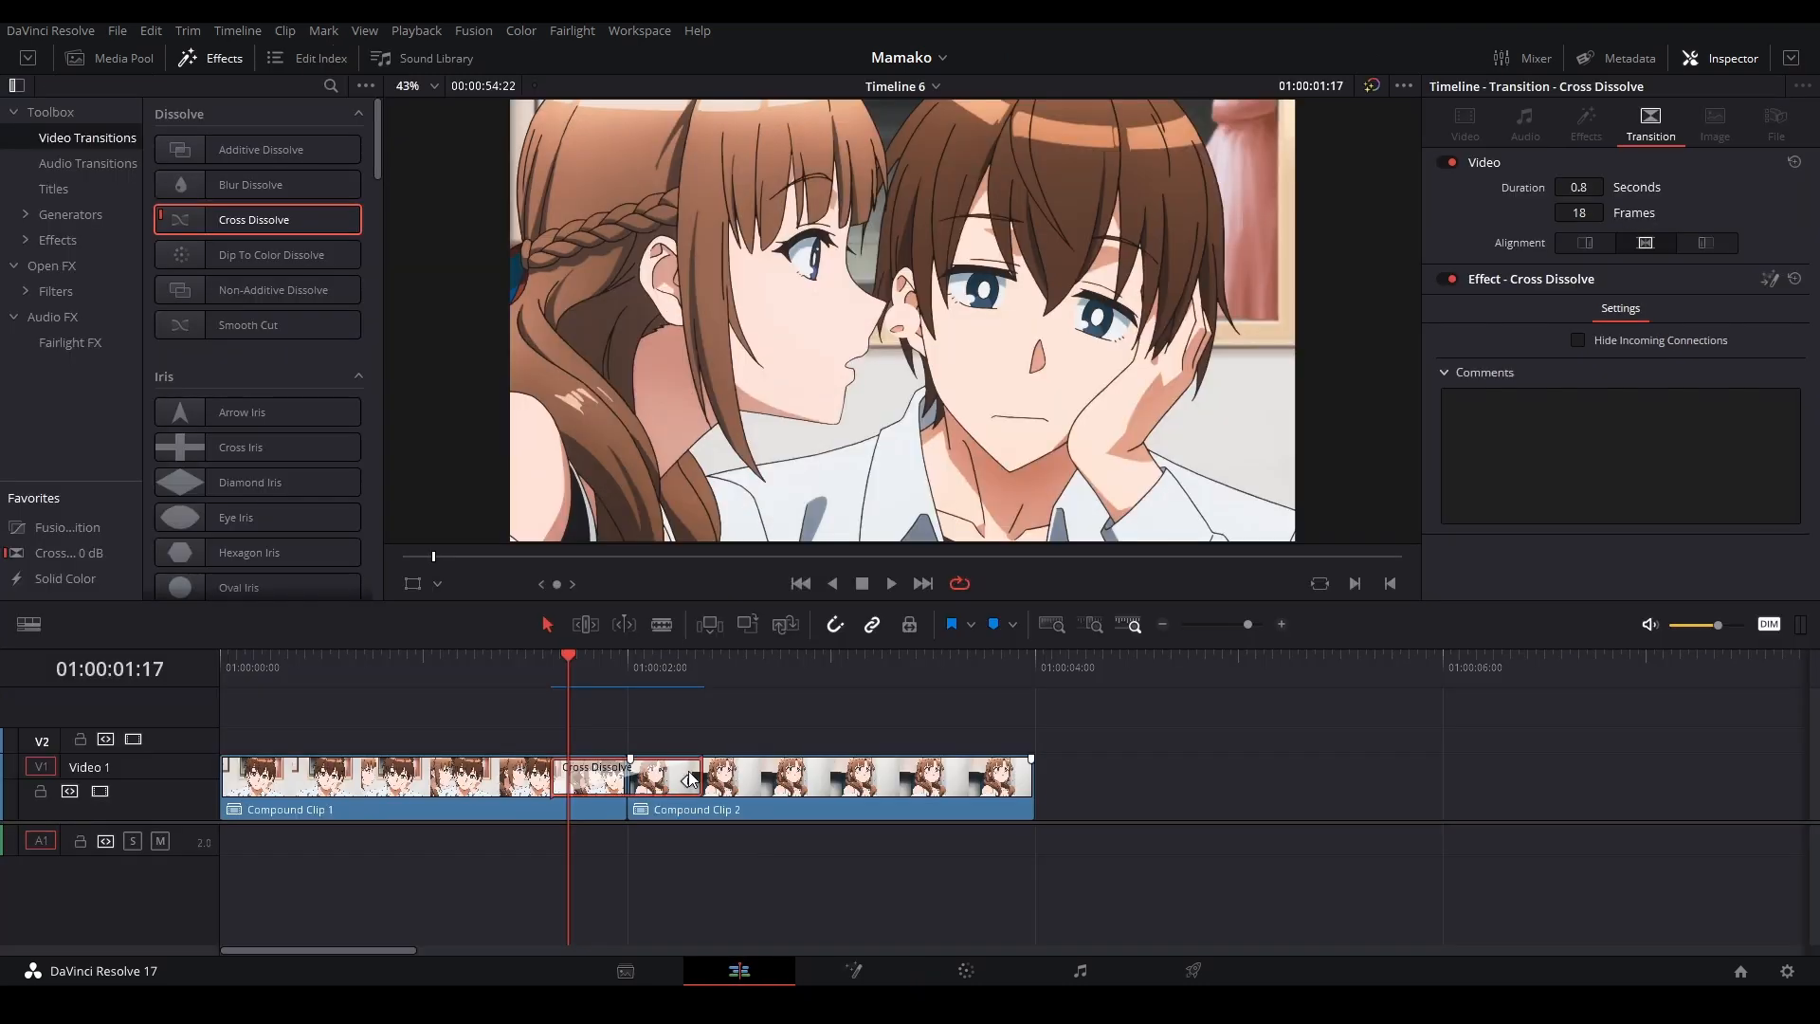
left_click_drag(700, 781, 657, 781)
key("space")
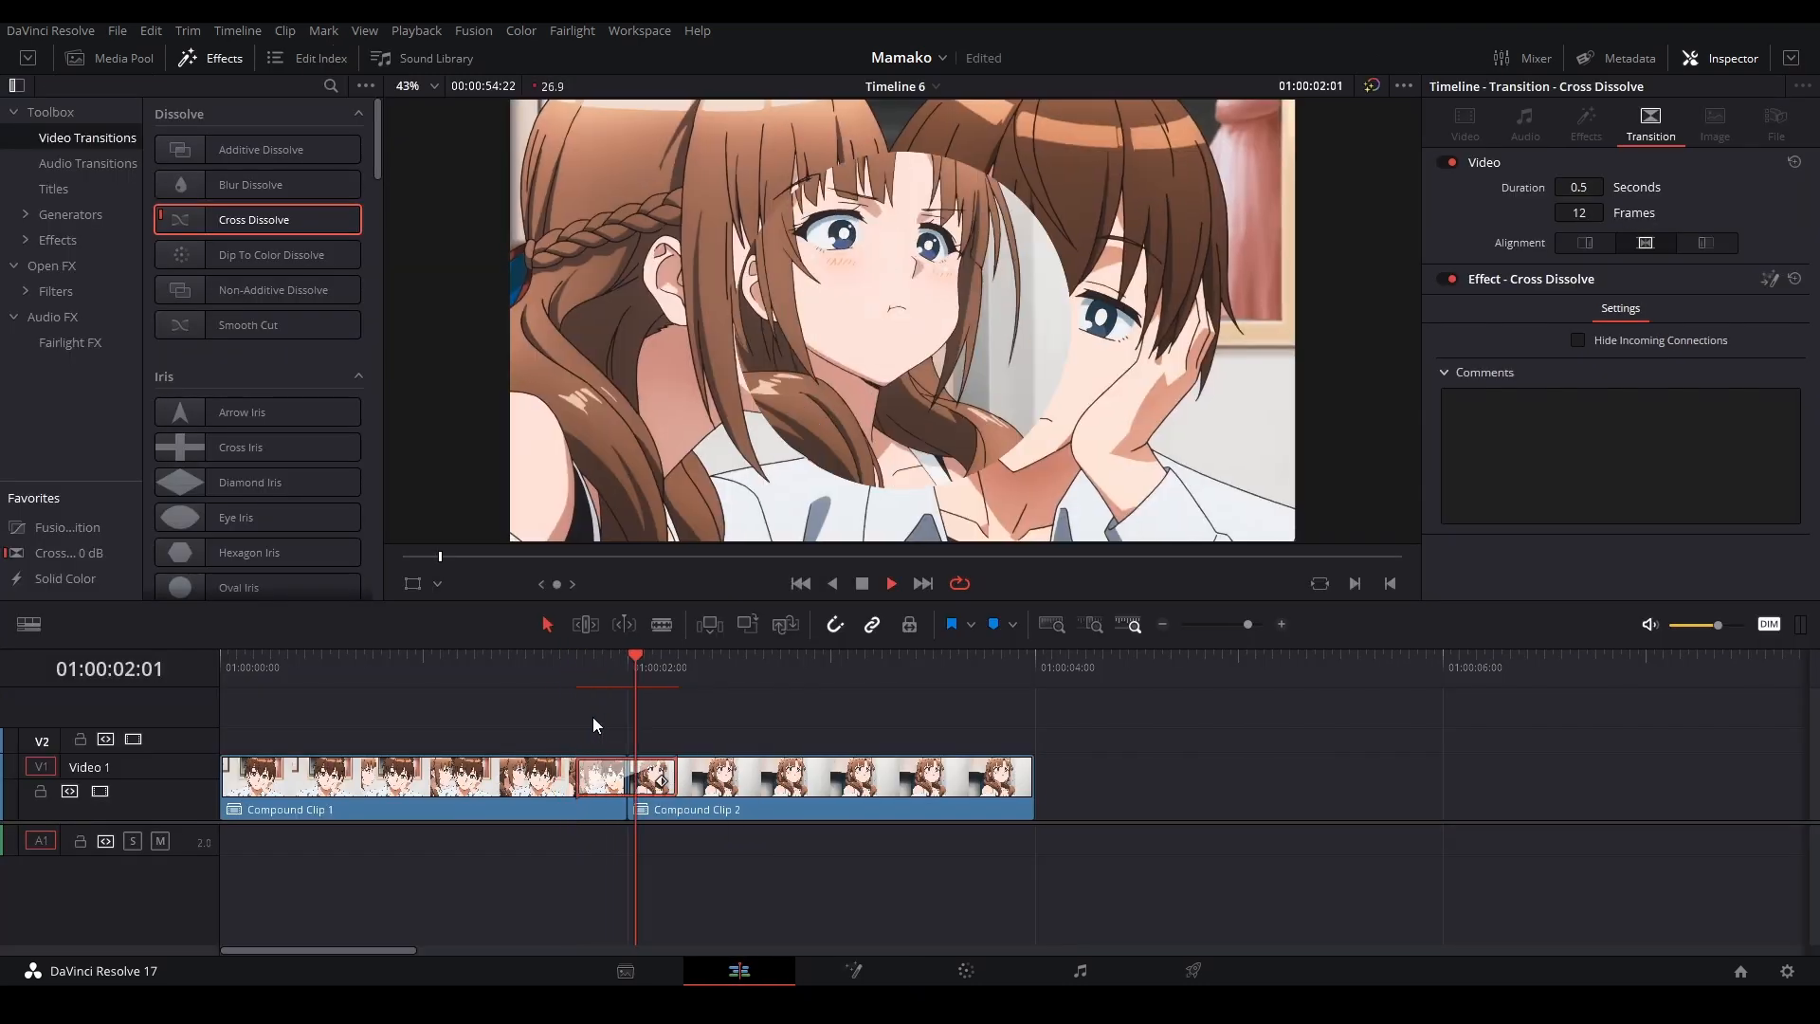
key("space")
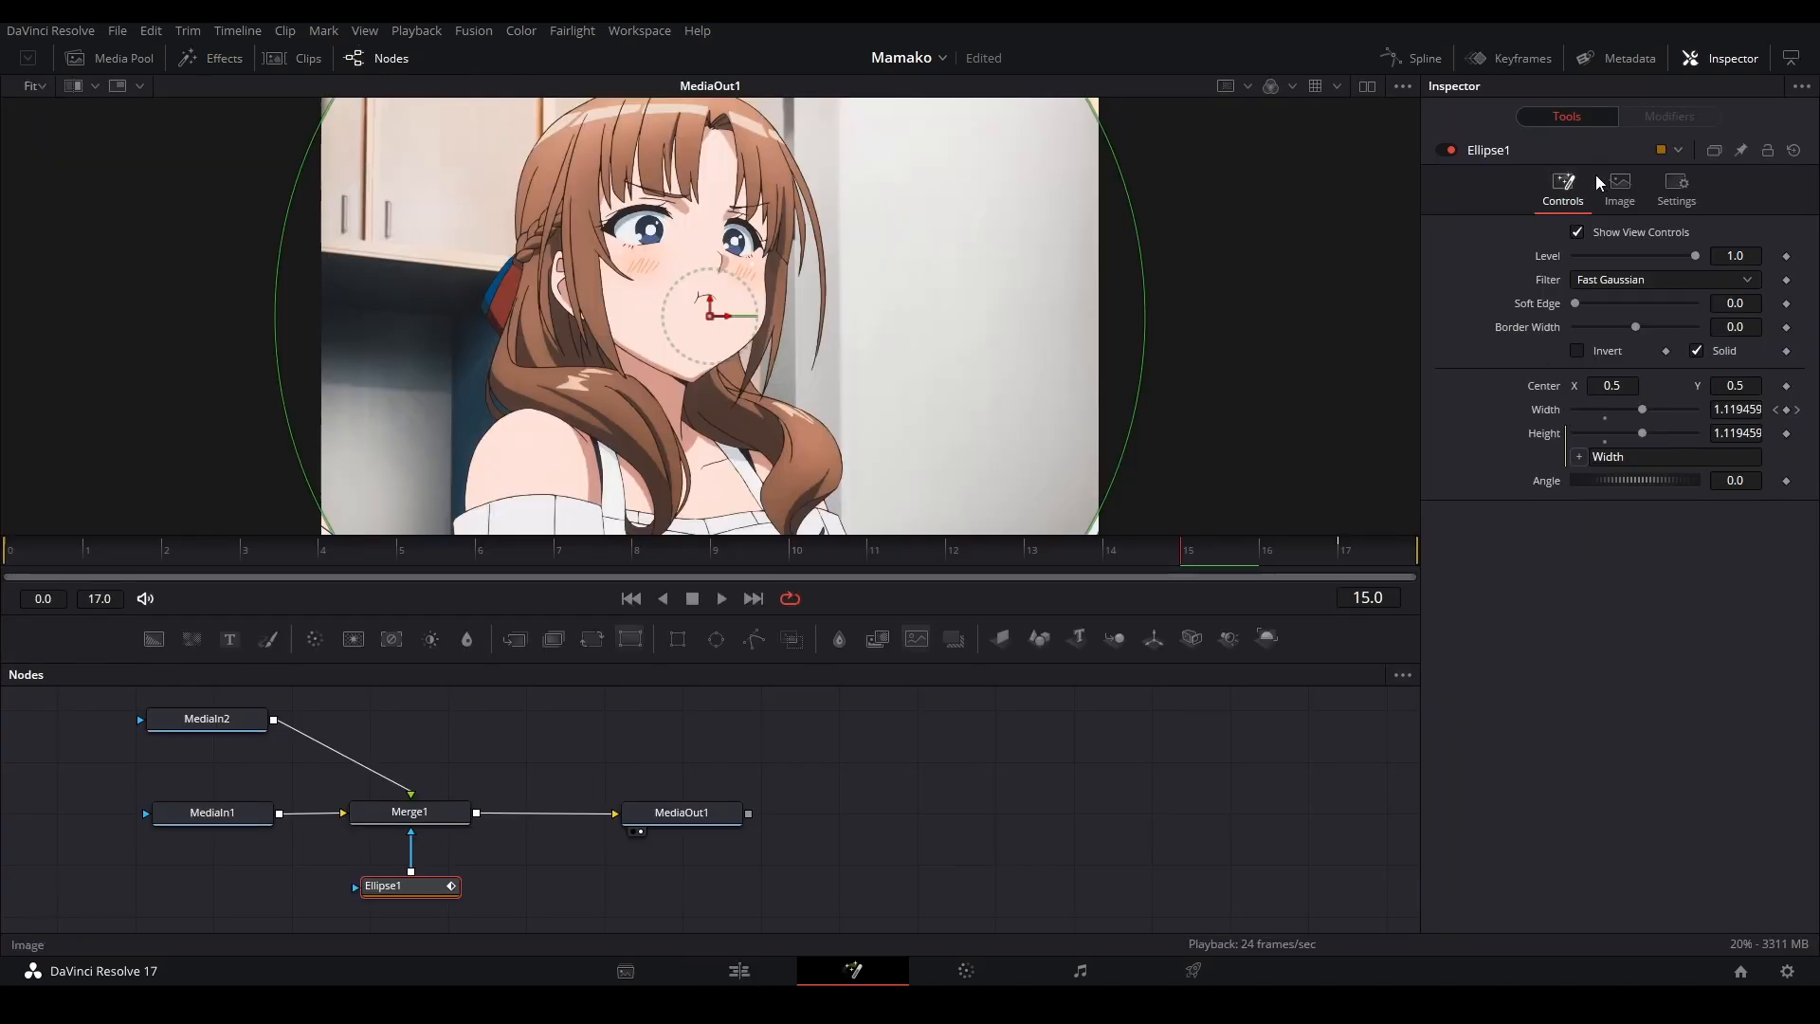
Step: Reset the ellipse's Width to clear its keyframes, and apply an Anim Curves modifier to it at frame 17
double_click(1555, 413)
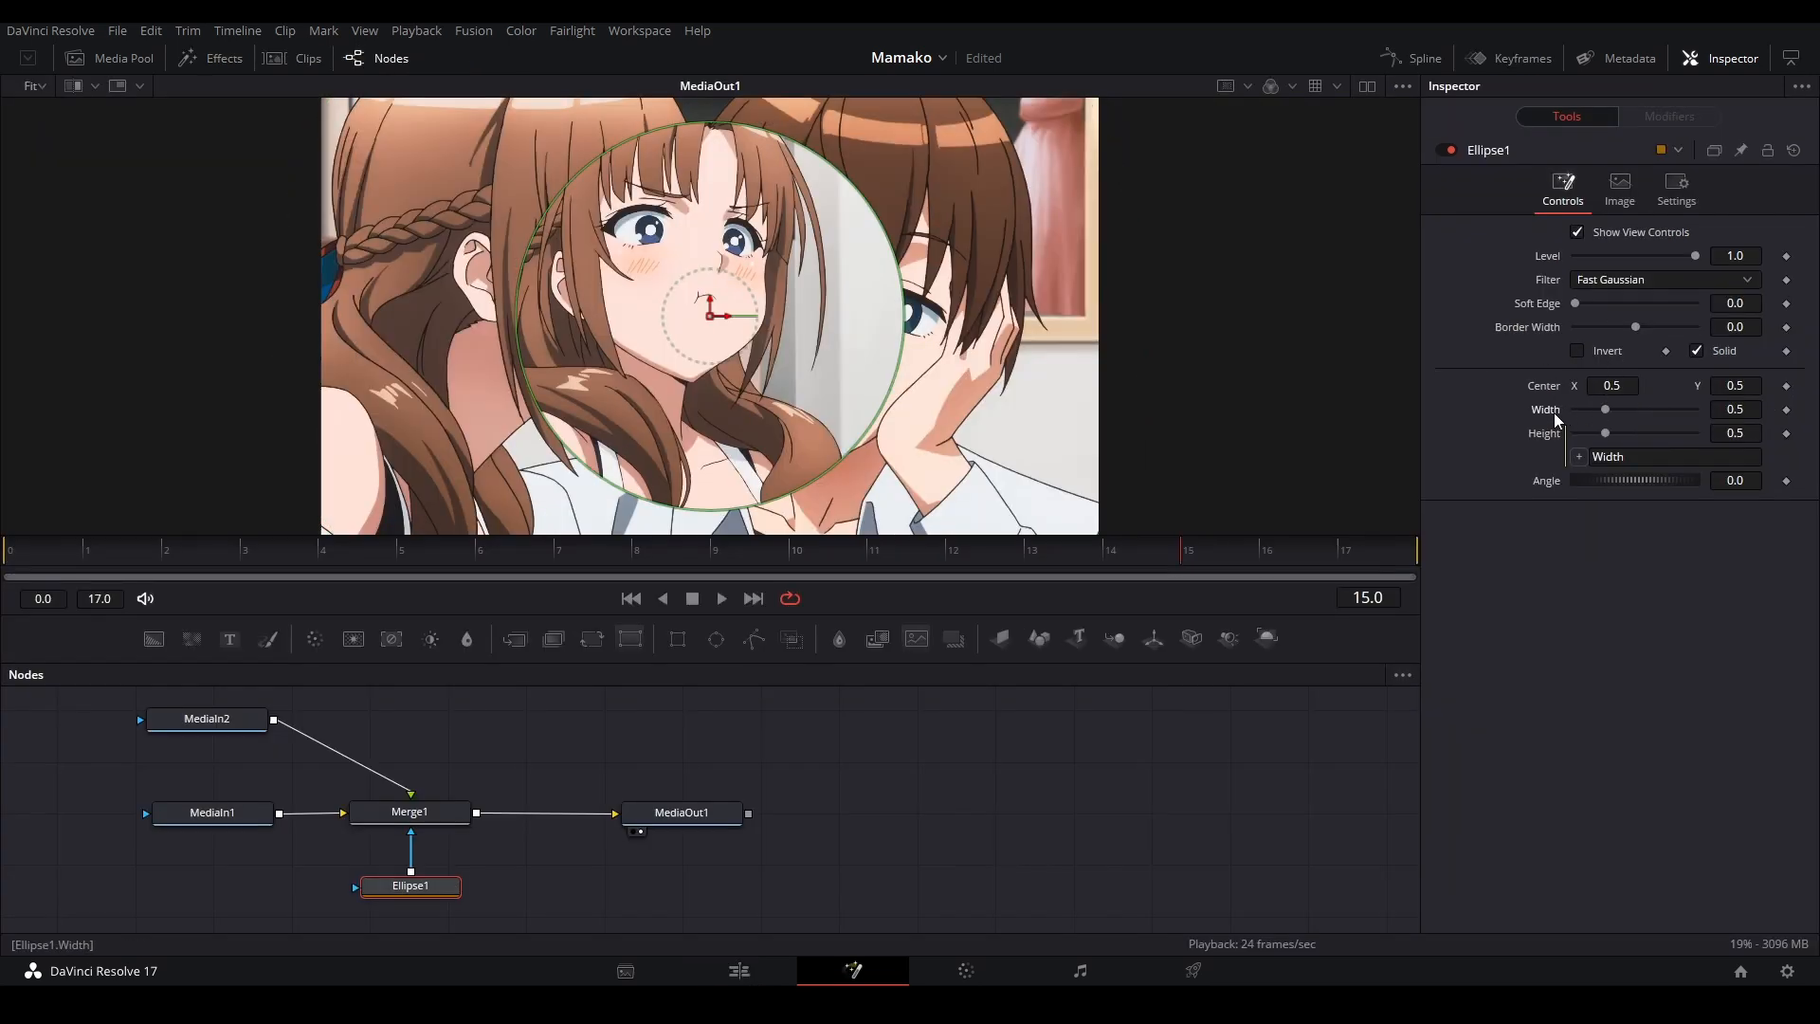
left_click(1345, 556)
right_click(1545, 408)
mouse_move(1583, 483)
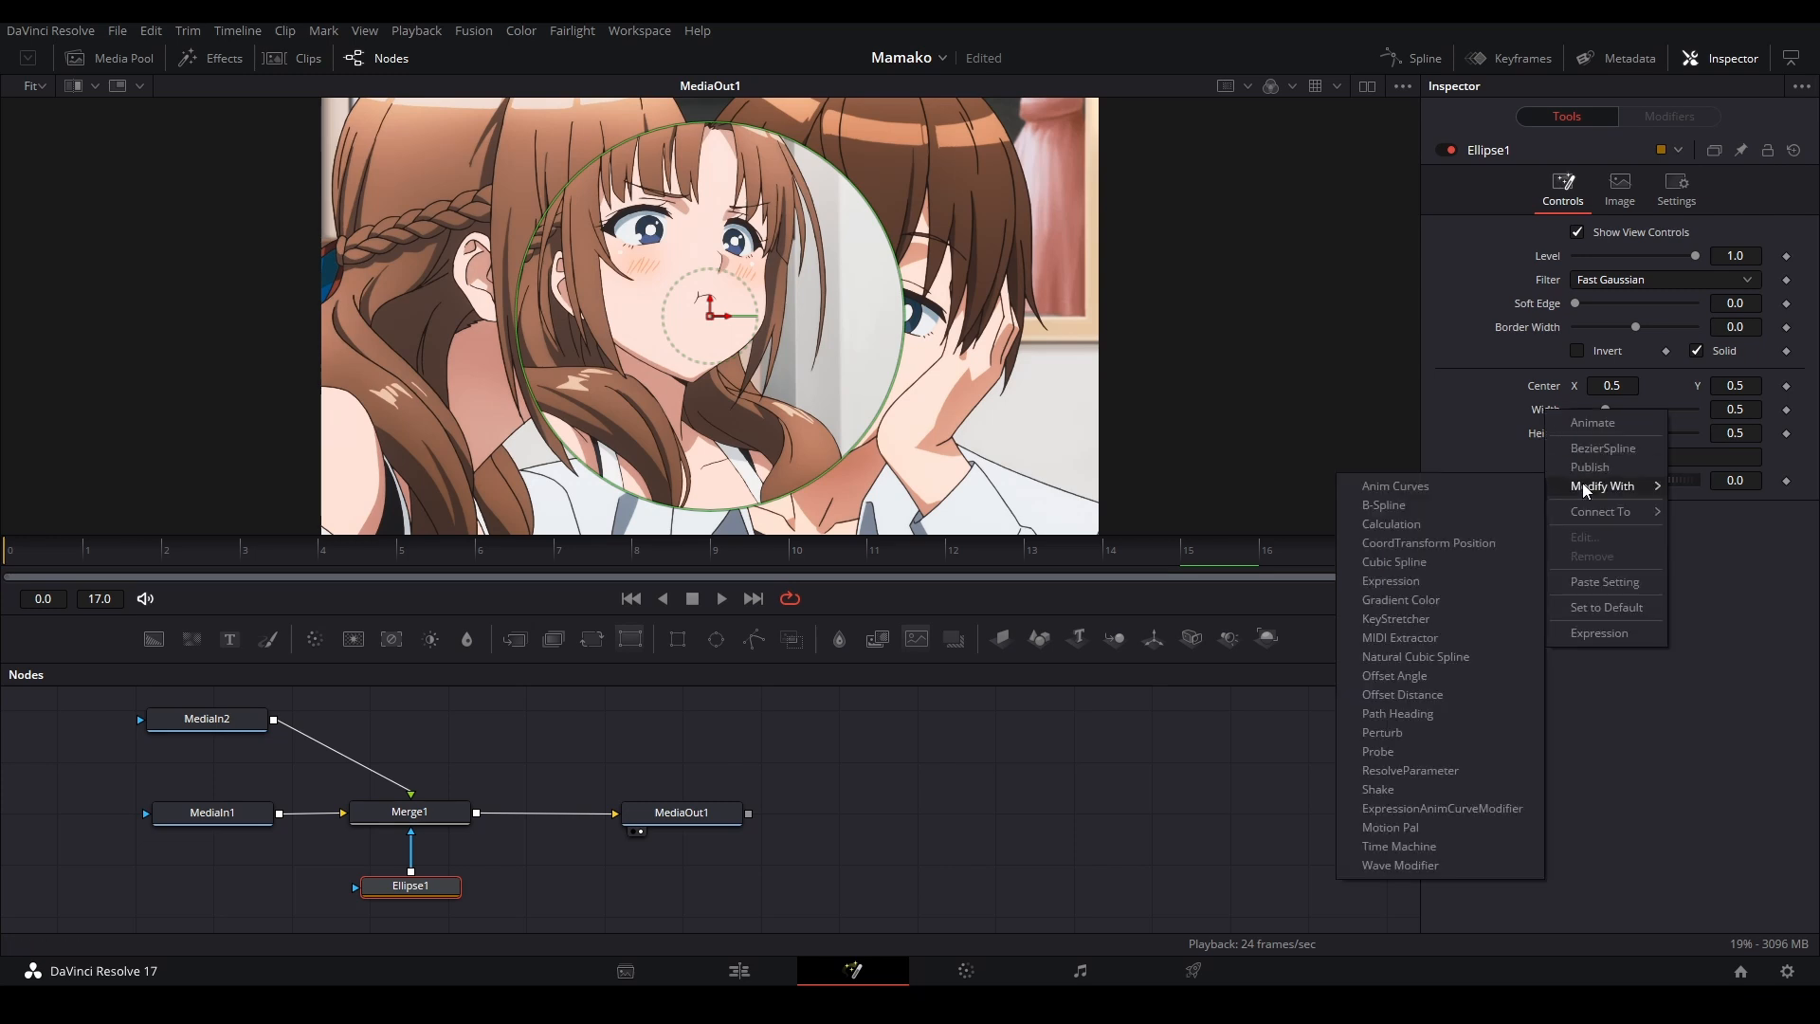
left_click(1489, 490)
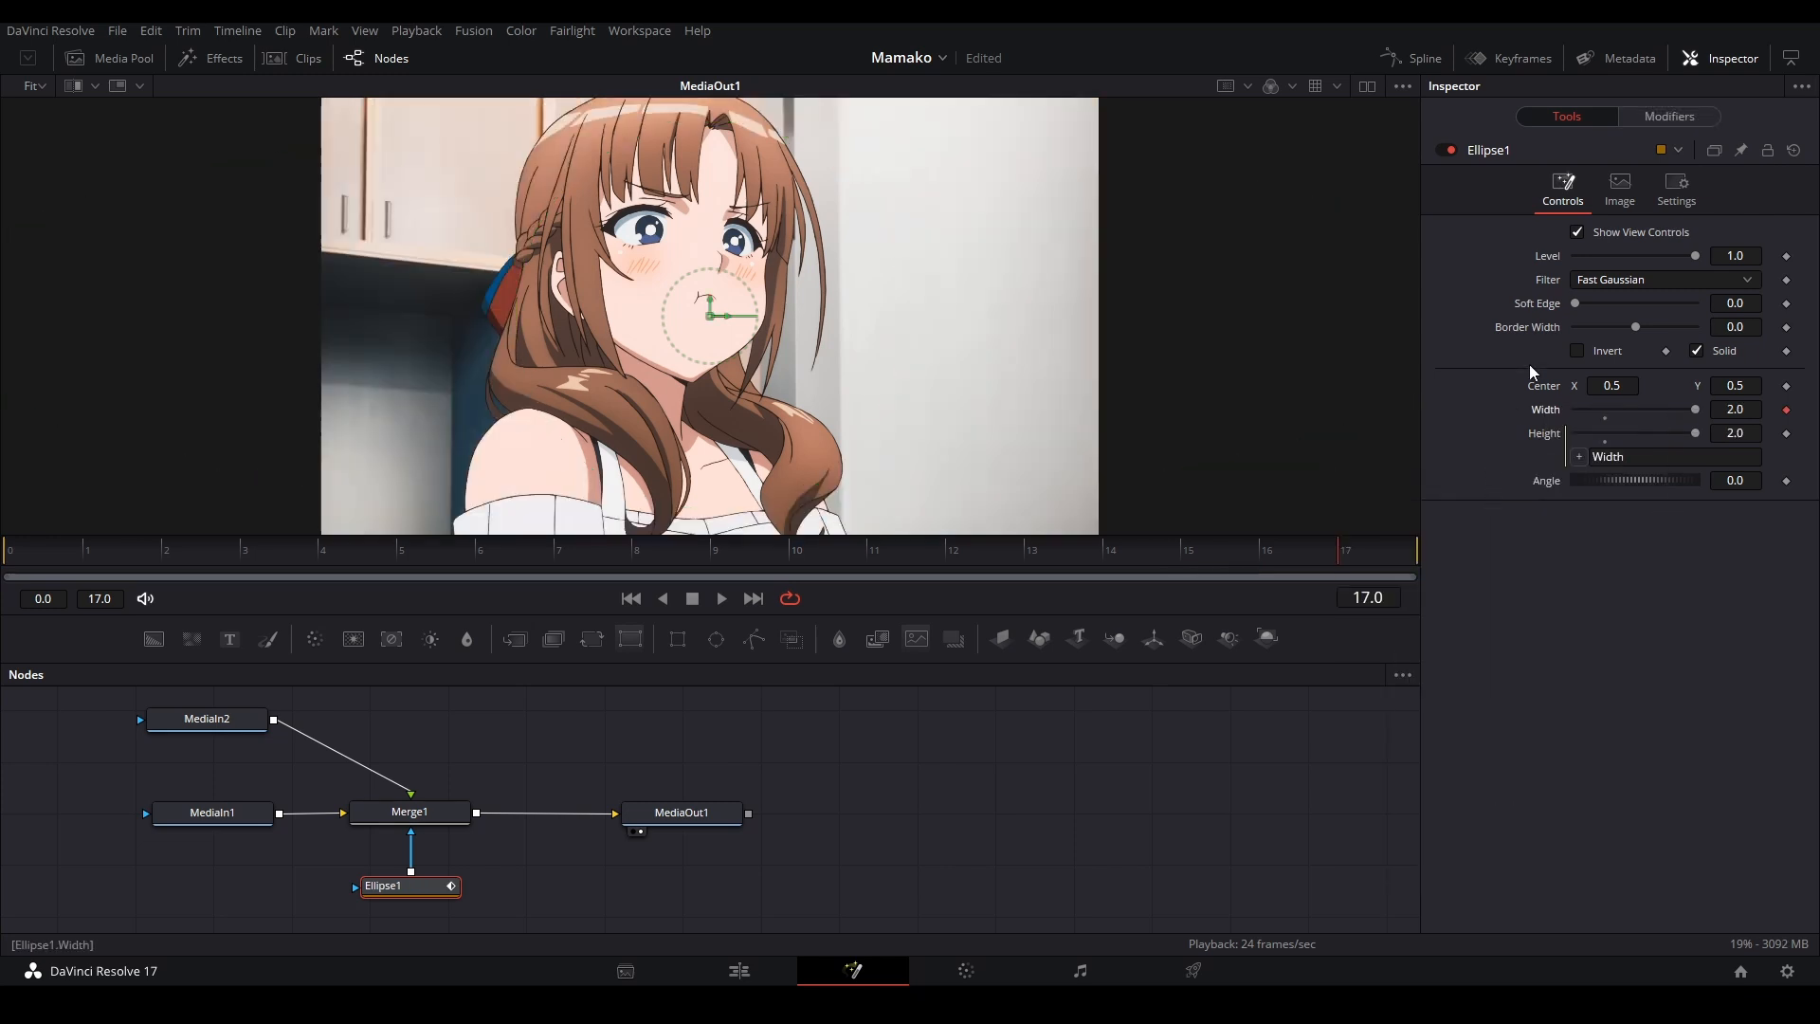
Step: Set the curve shape of the Width's Anim Curves modifier to Custom
left_click(1669, 117)
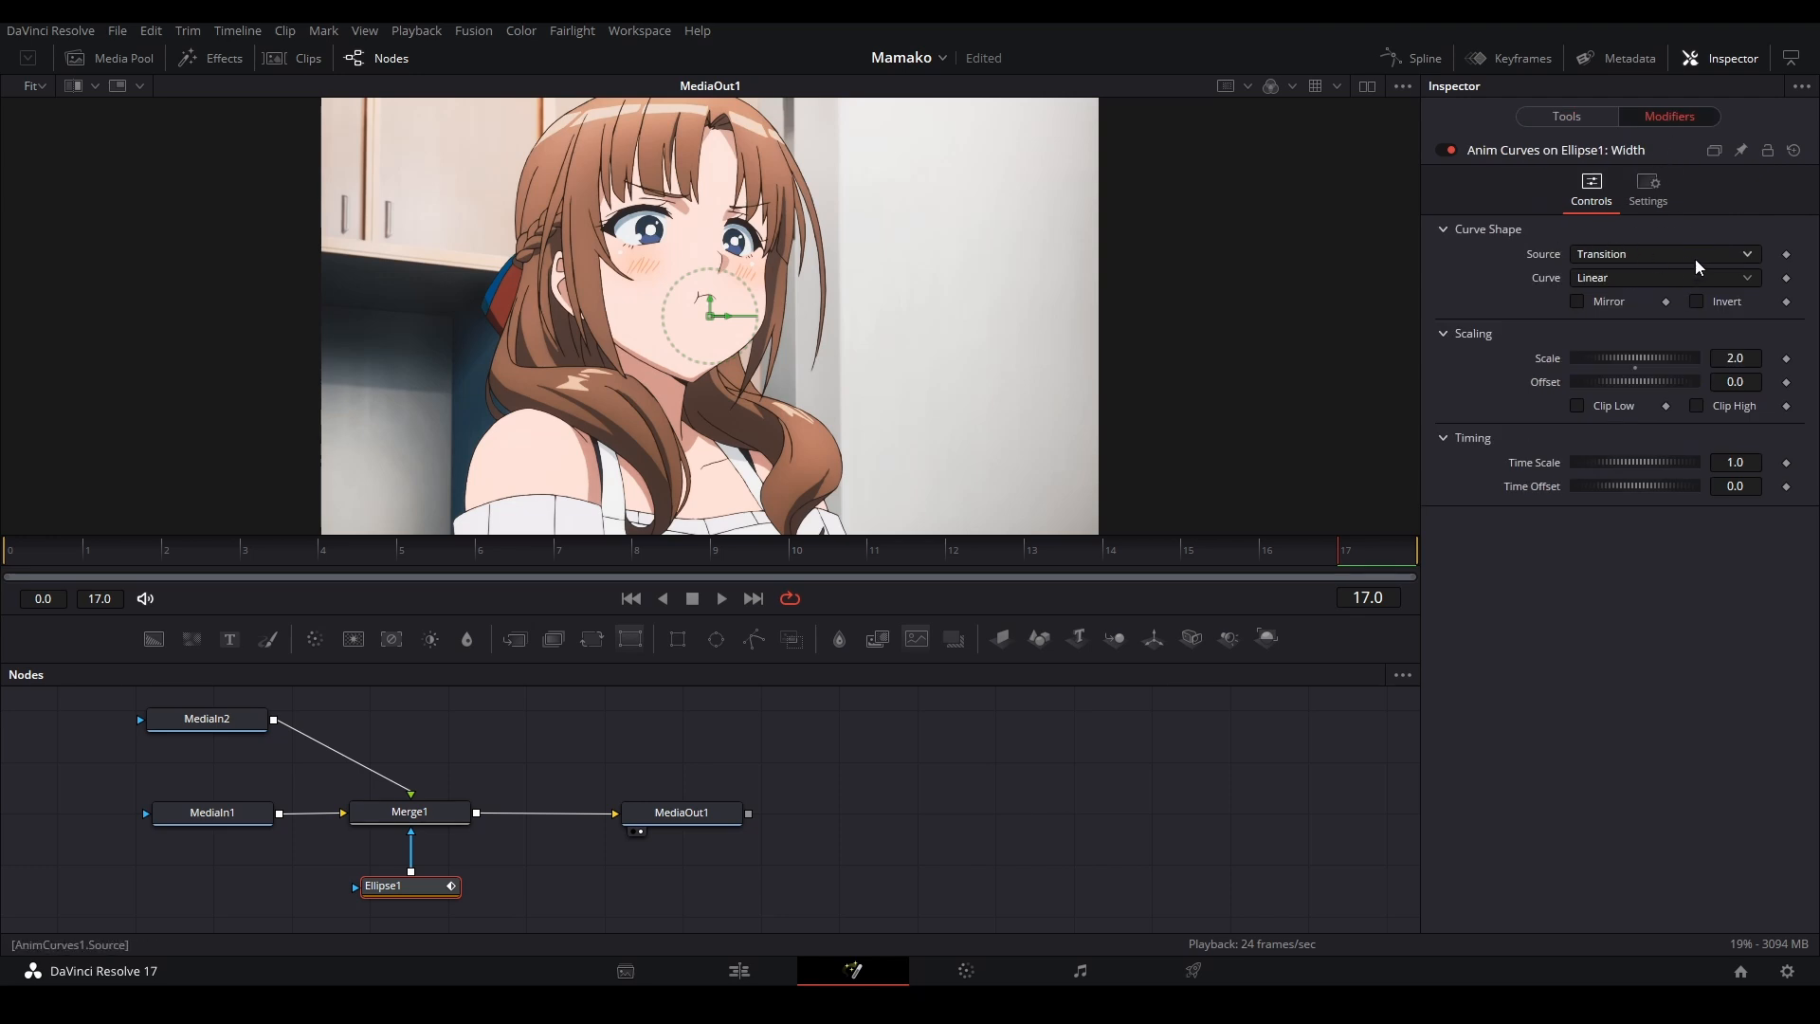
left_click(1650, 277)
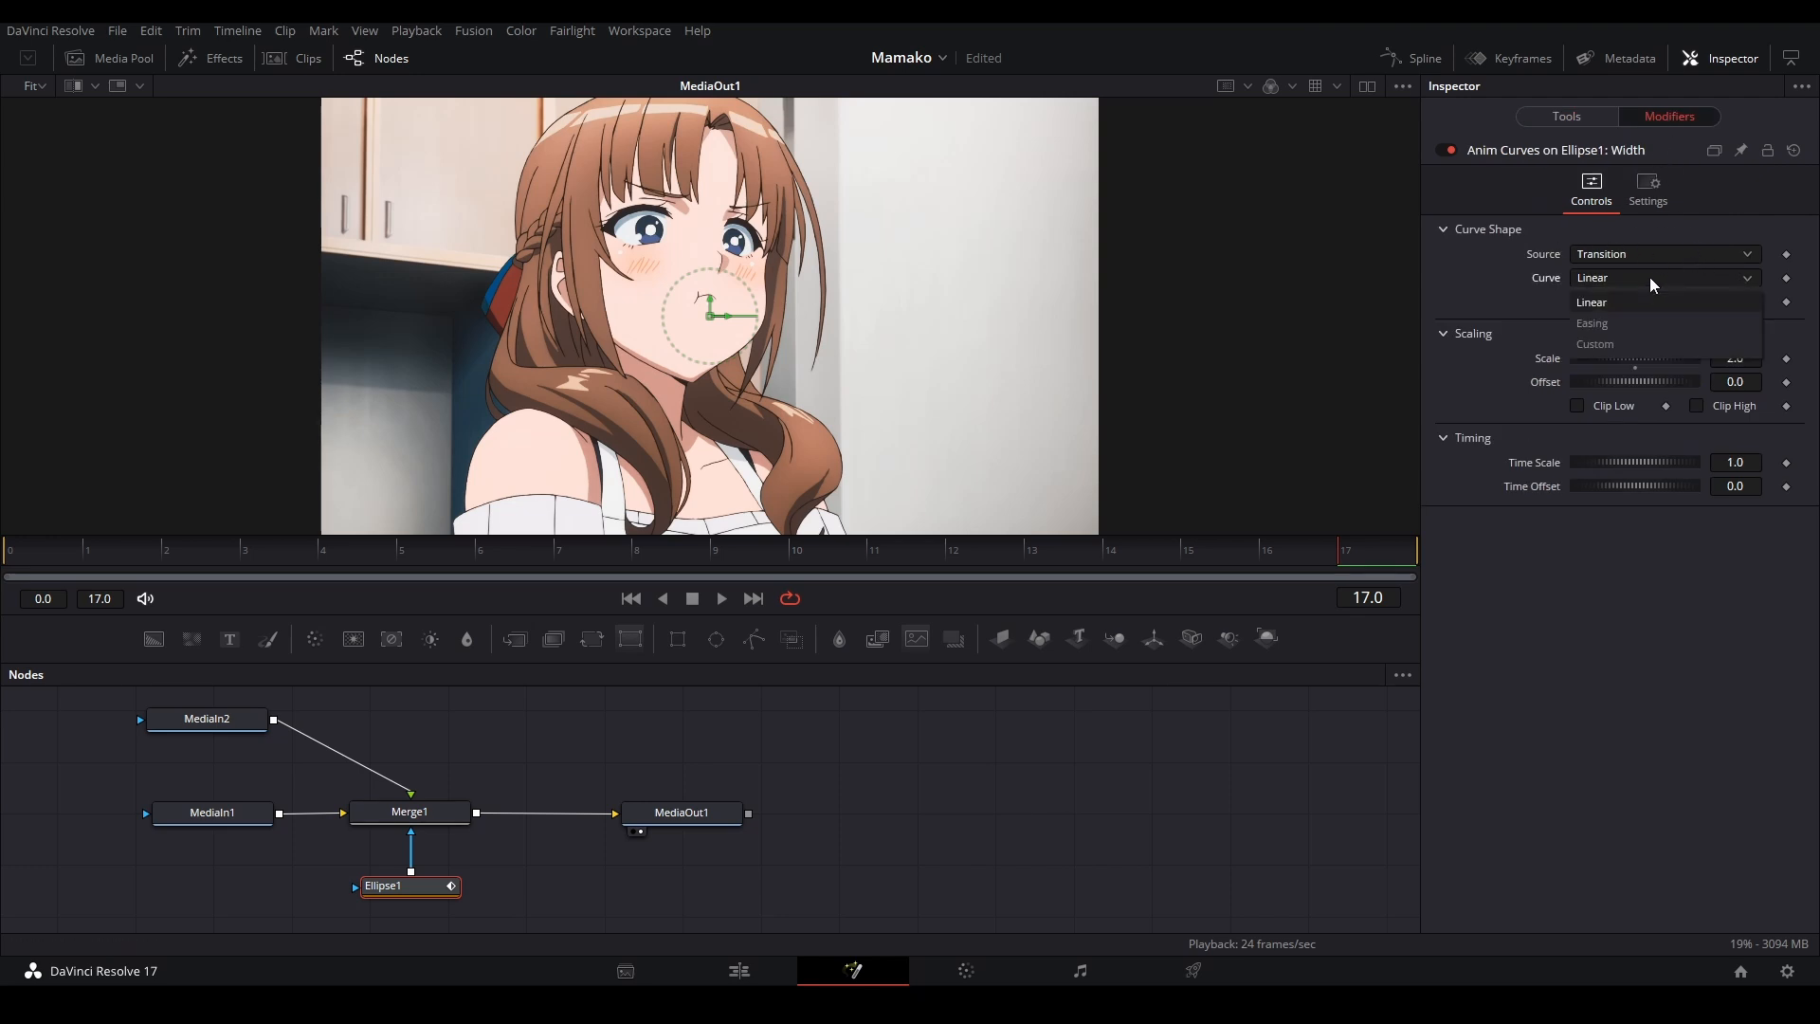
left_click(1646, 341)
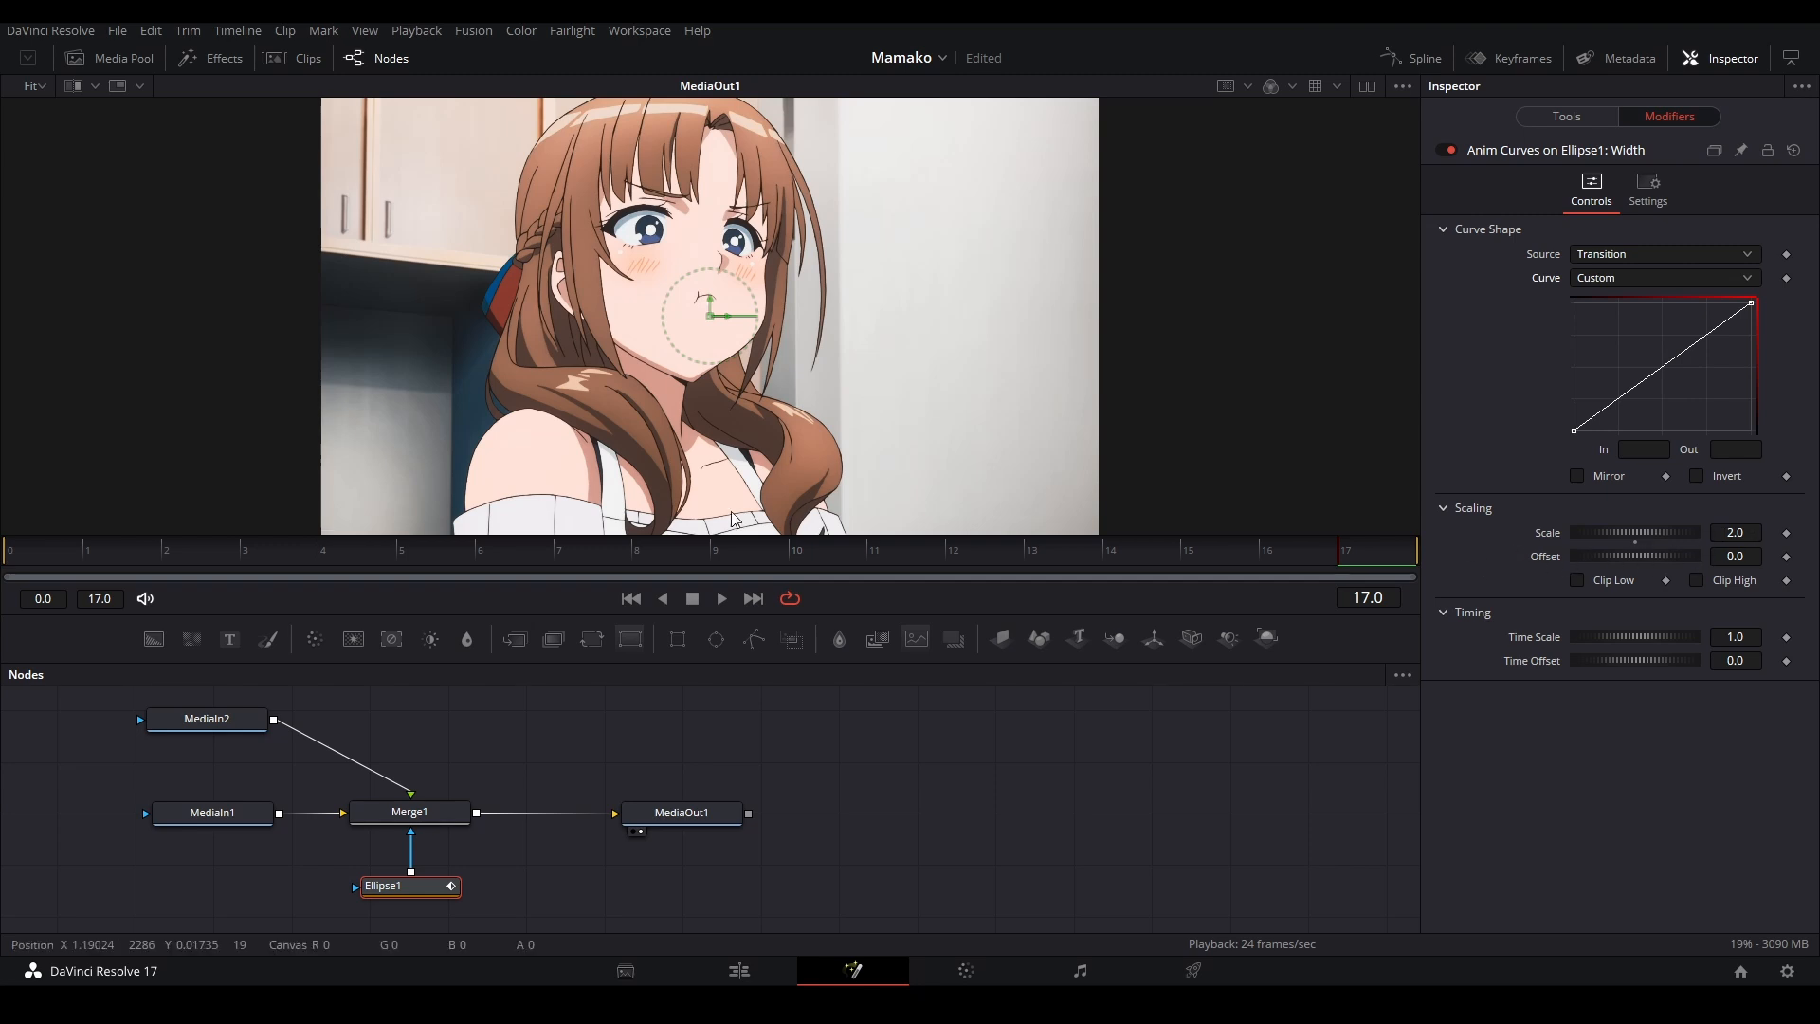
Step: Set the Anim Curves scale to 1.18 so the circle just covers the picture at frame 17, play it back, and save
left_click(38, 551)
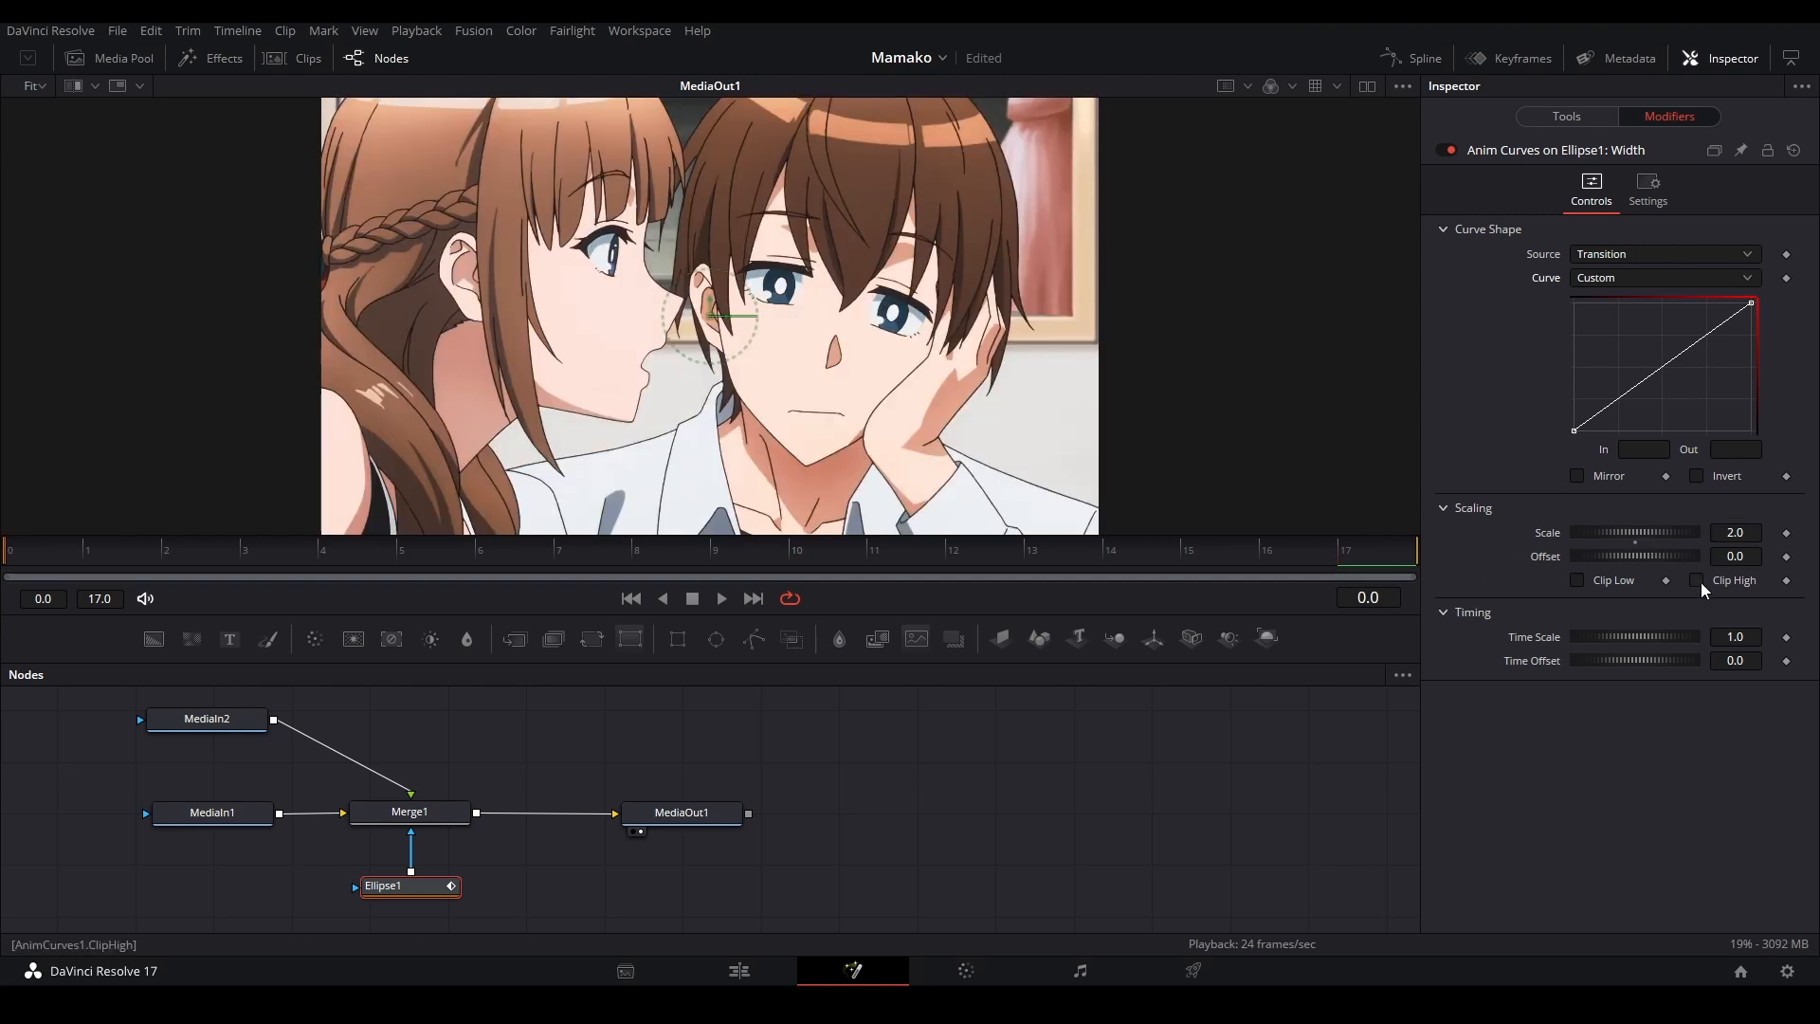
left_click(1347, 550)
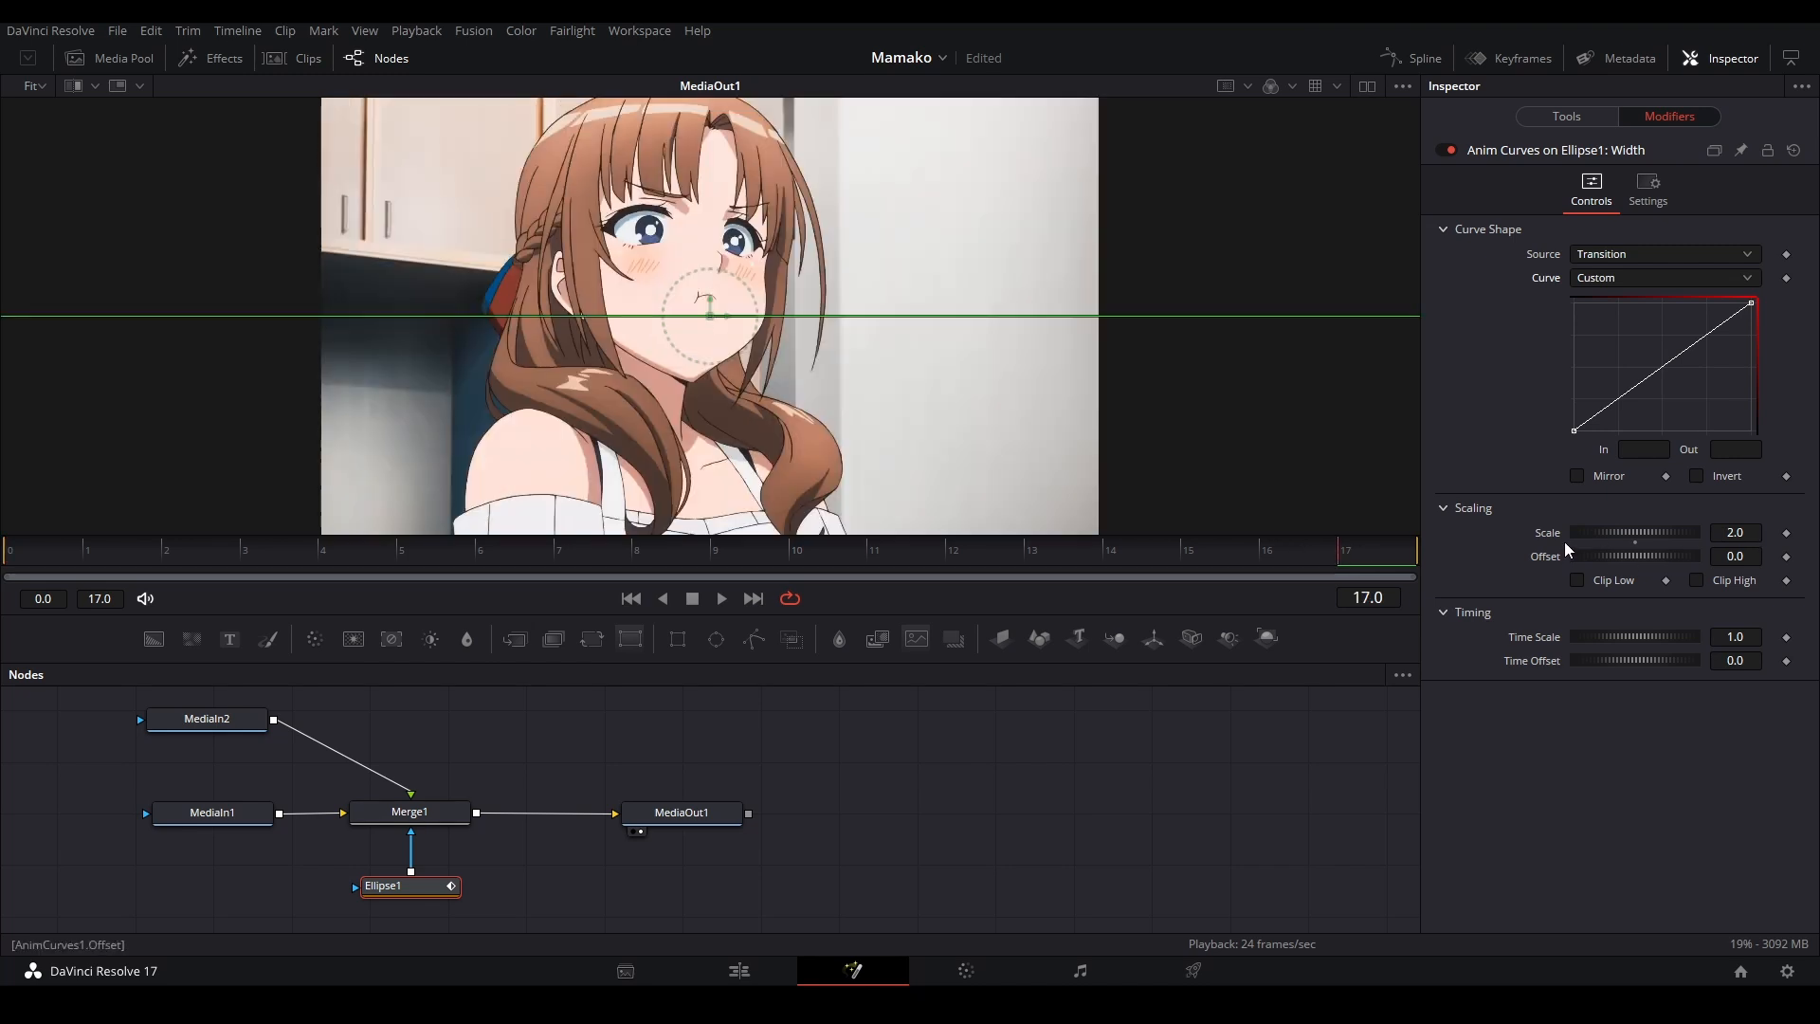
mouse_move(1739, 532)
left_mouse_down()
mouse_move(736, 531)
mouse_move(1704, 533)
left_mouse_up()
left_click_drag(1142, 179, 1054, 381)
left_click_drag(1695, 536, 1684, 540)
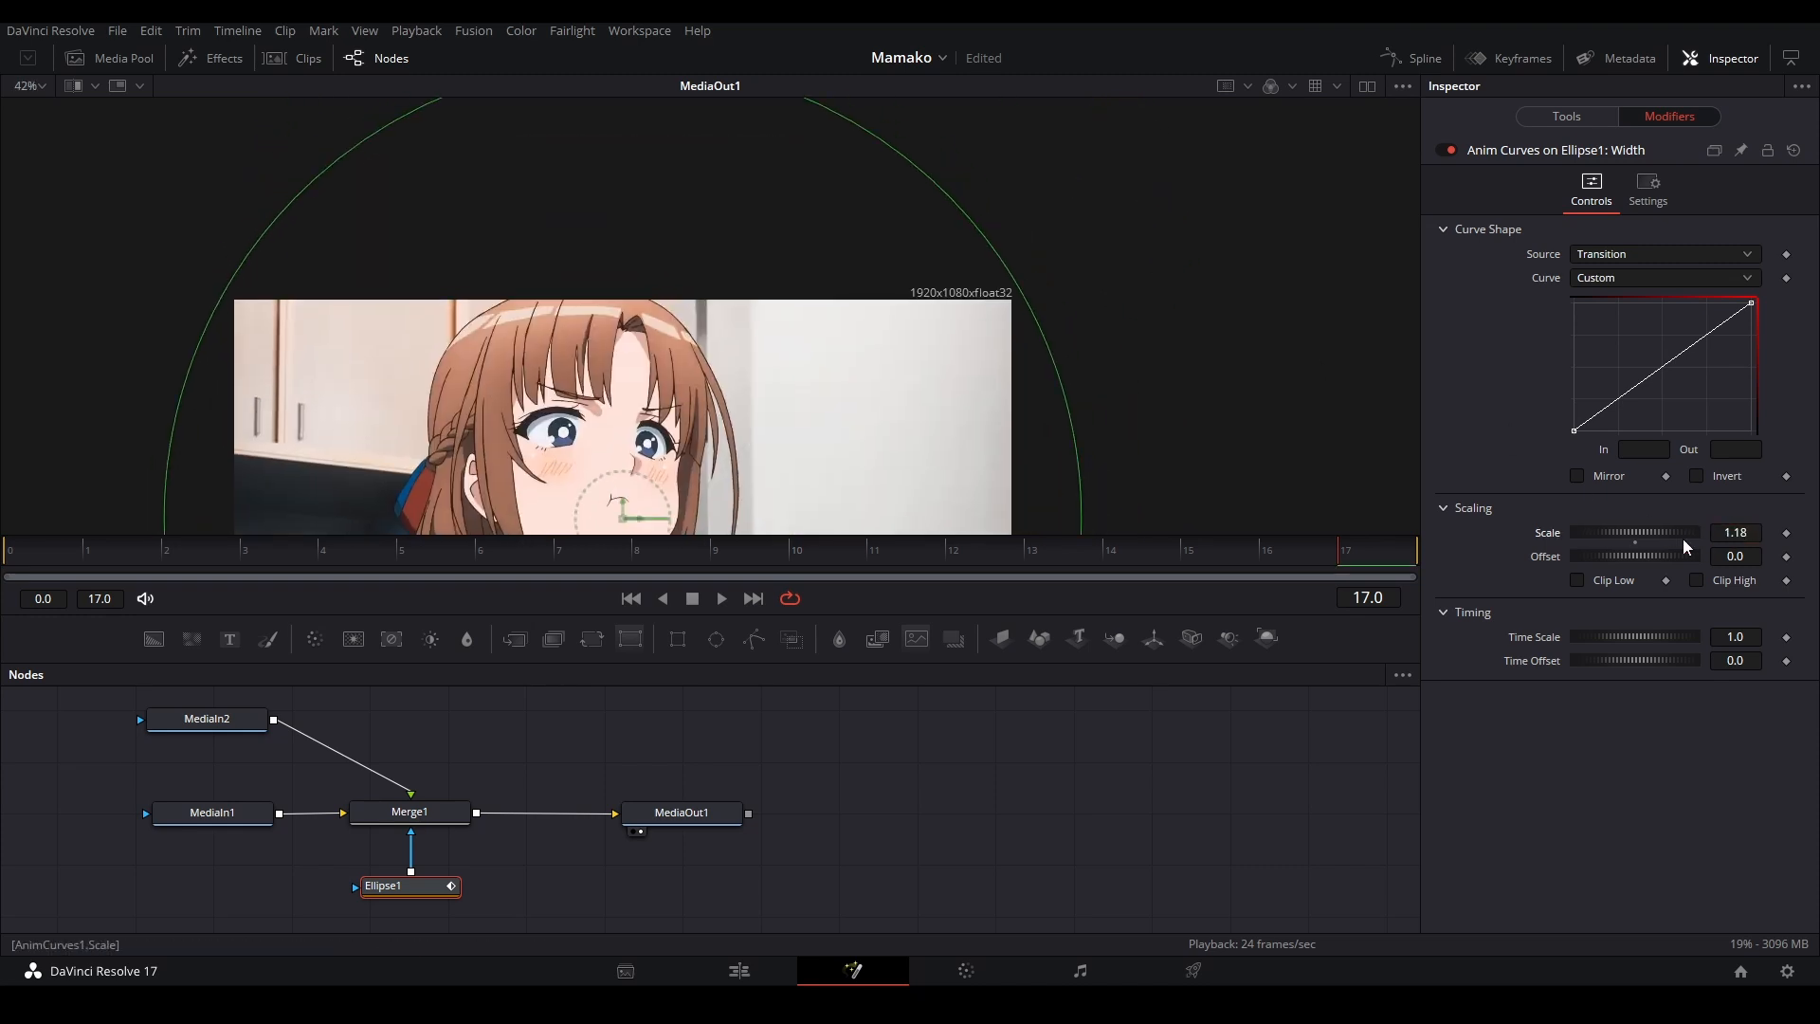
key("space")
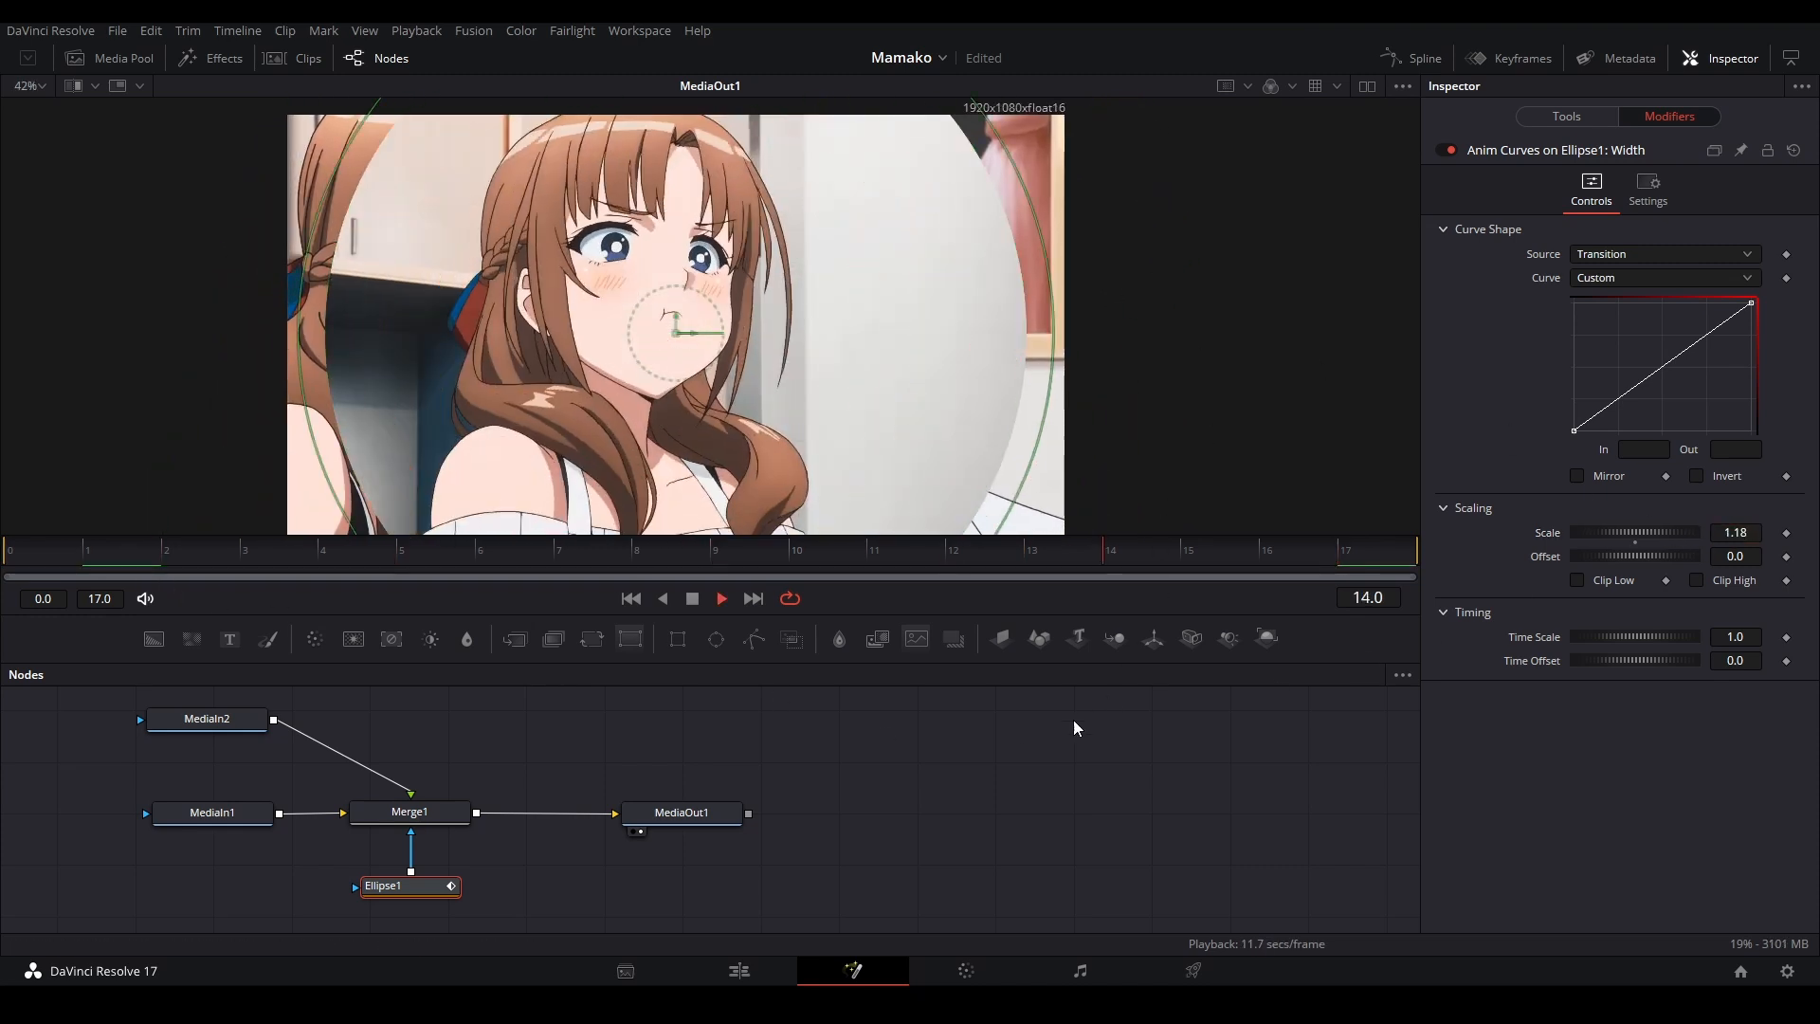
key("ctrl+s")
Step: Shorten the transition to 12 frames on the Edit page again and play it to test the Anim Curves timing
left_click(740, 968)
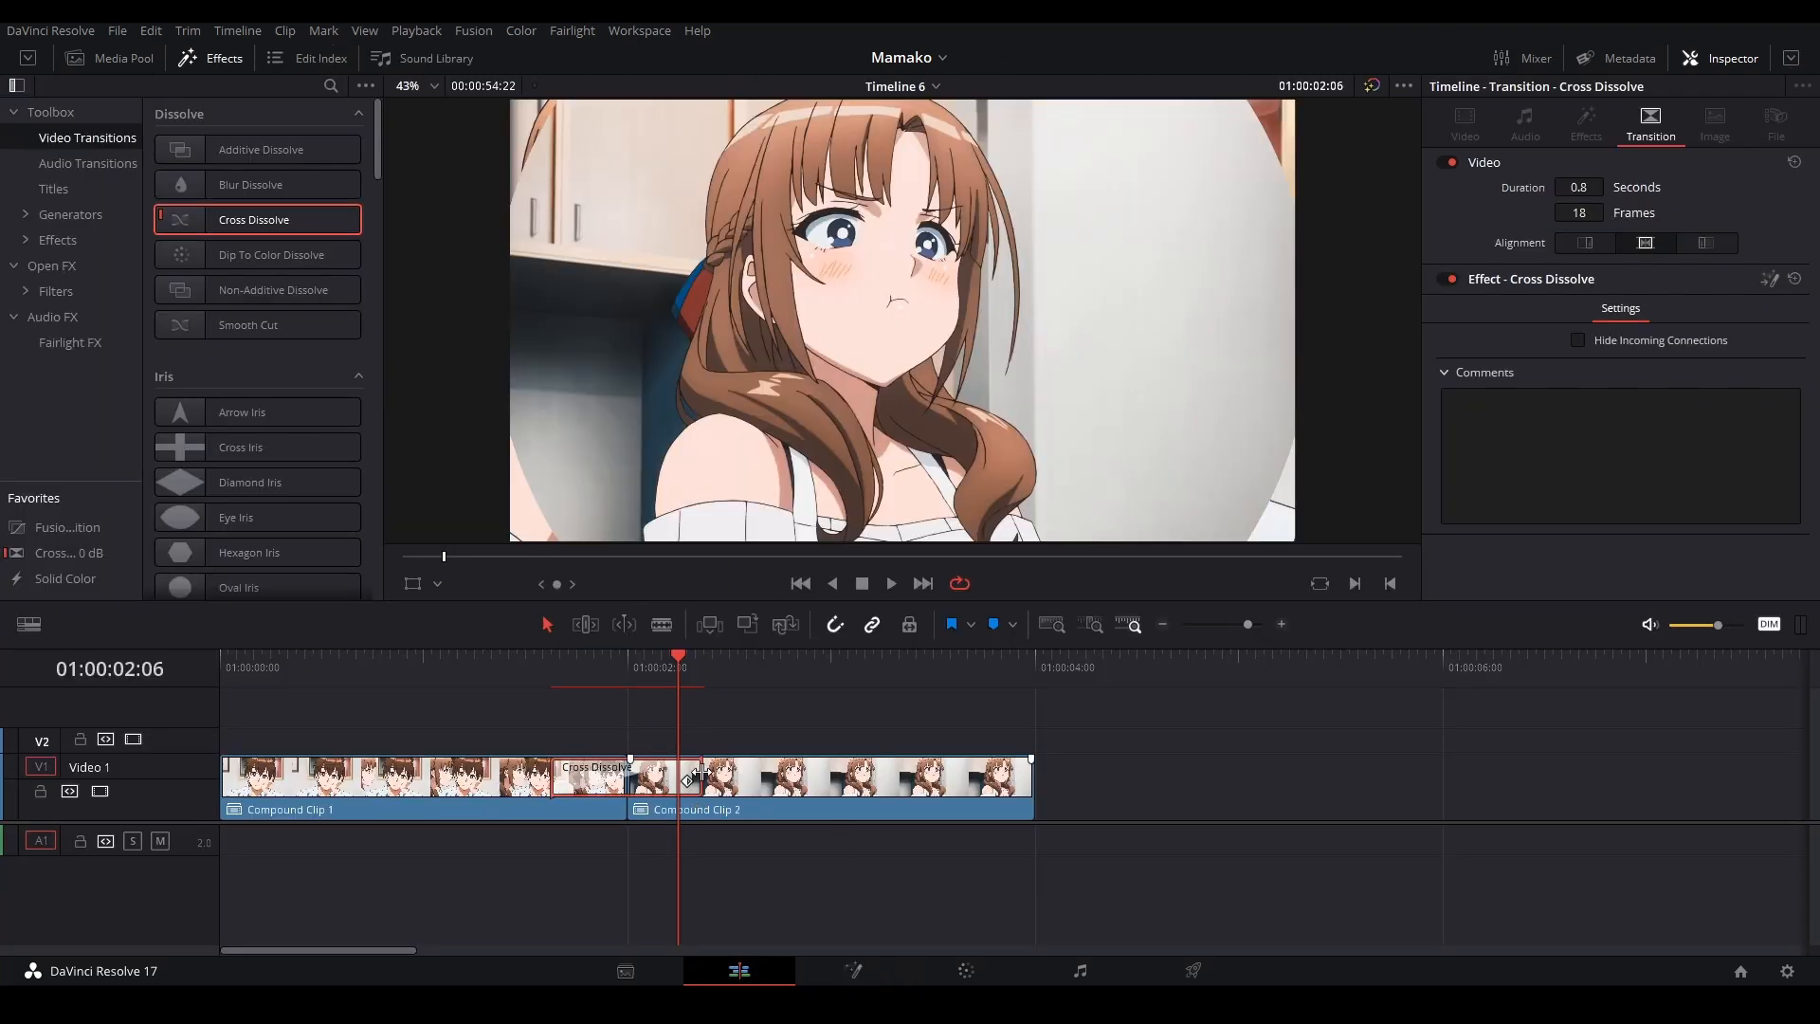
left_click_drag(700, 773, 677, 774)
left_click(578, 680)
key("space")
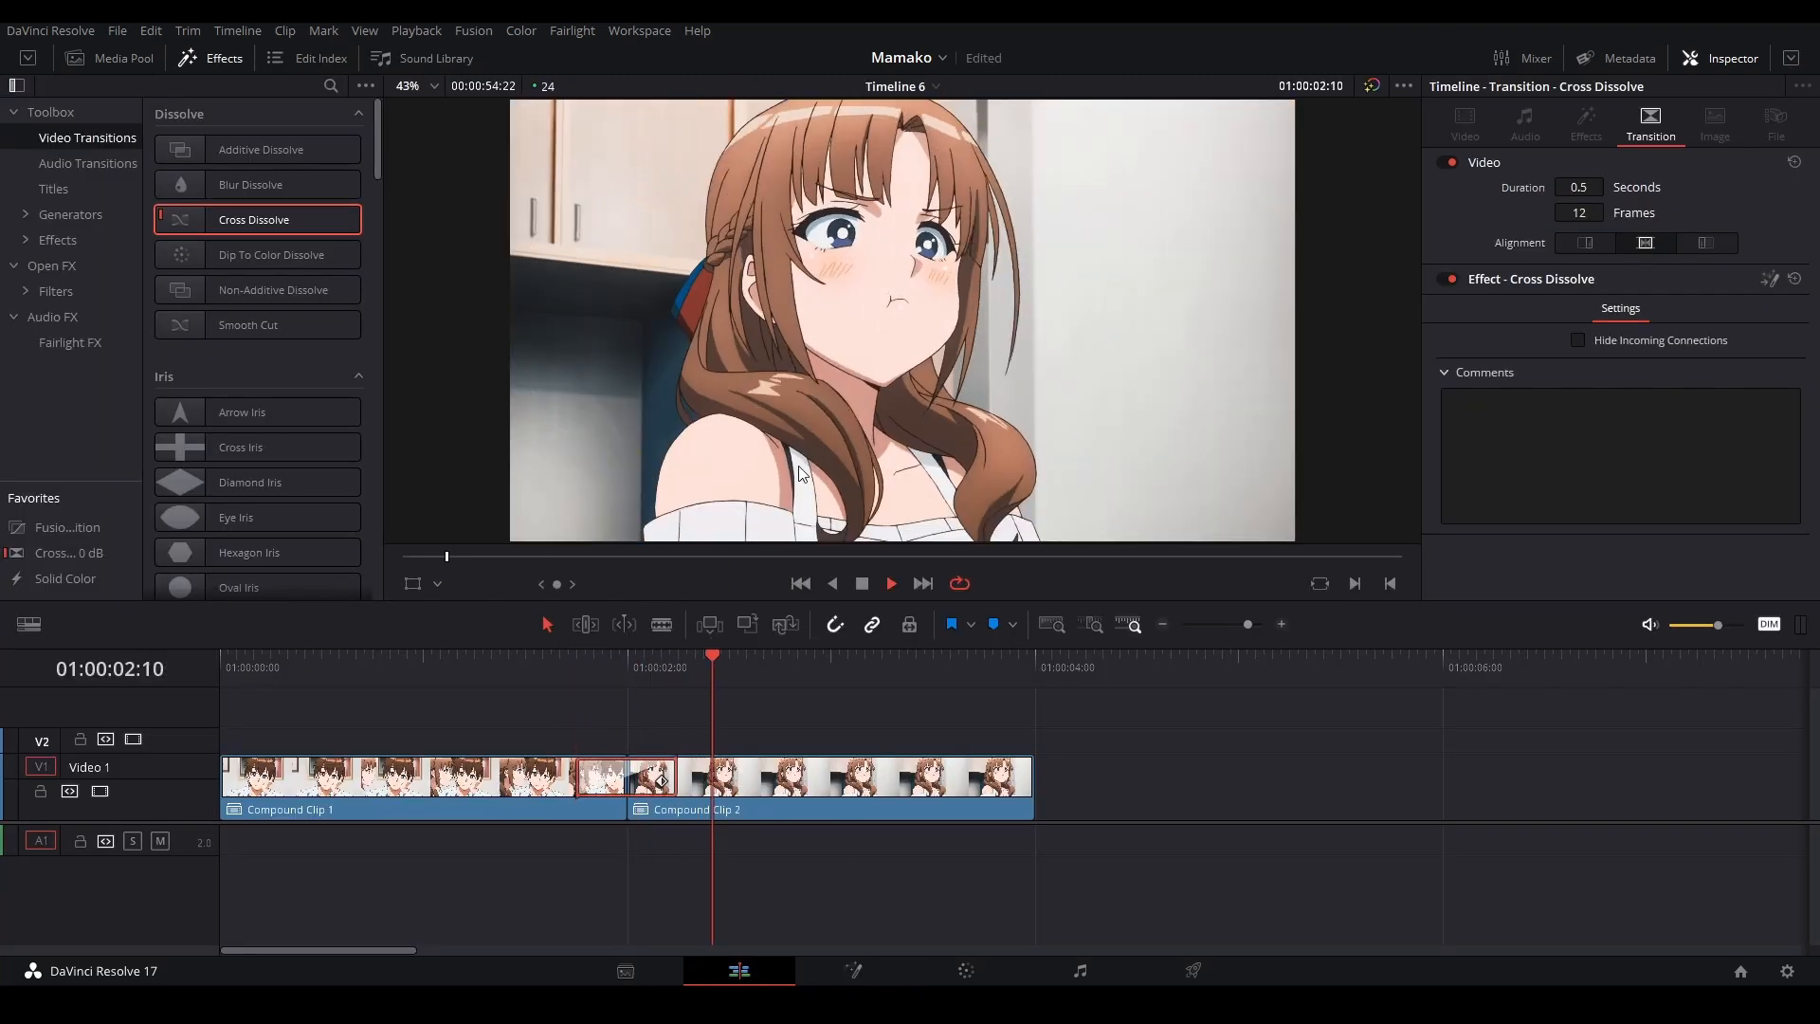
left_click(531, 661)
Step: On the Fusion page, add an sEllipse shape node below Merge1 and feed it into an sRender node shown in the viewer
key("shift+5")
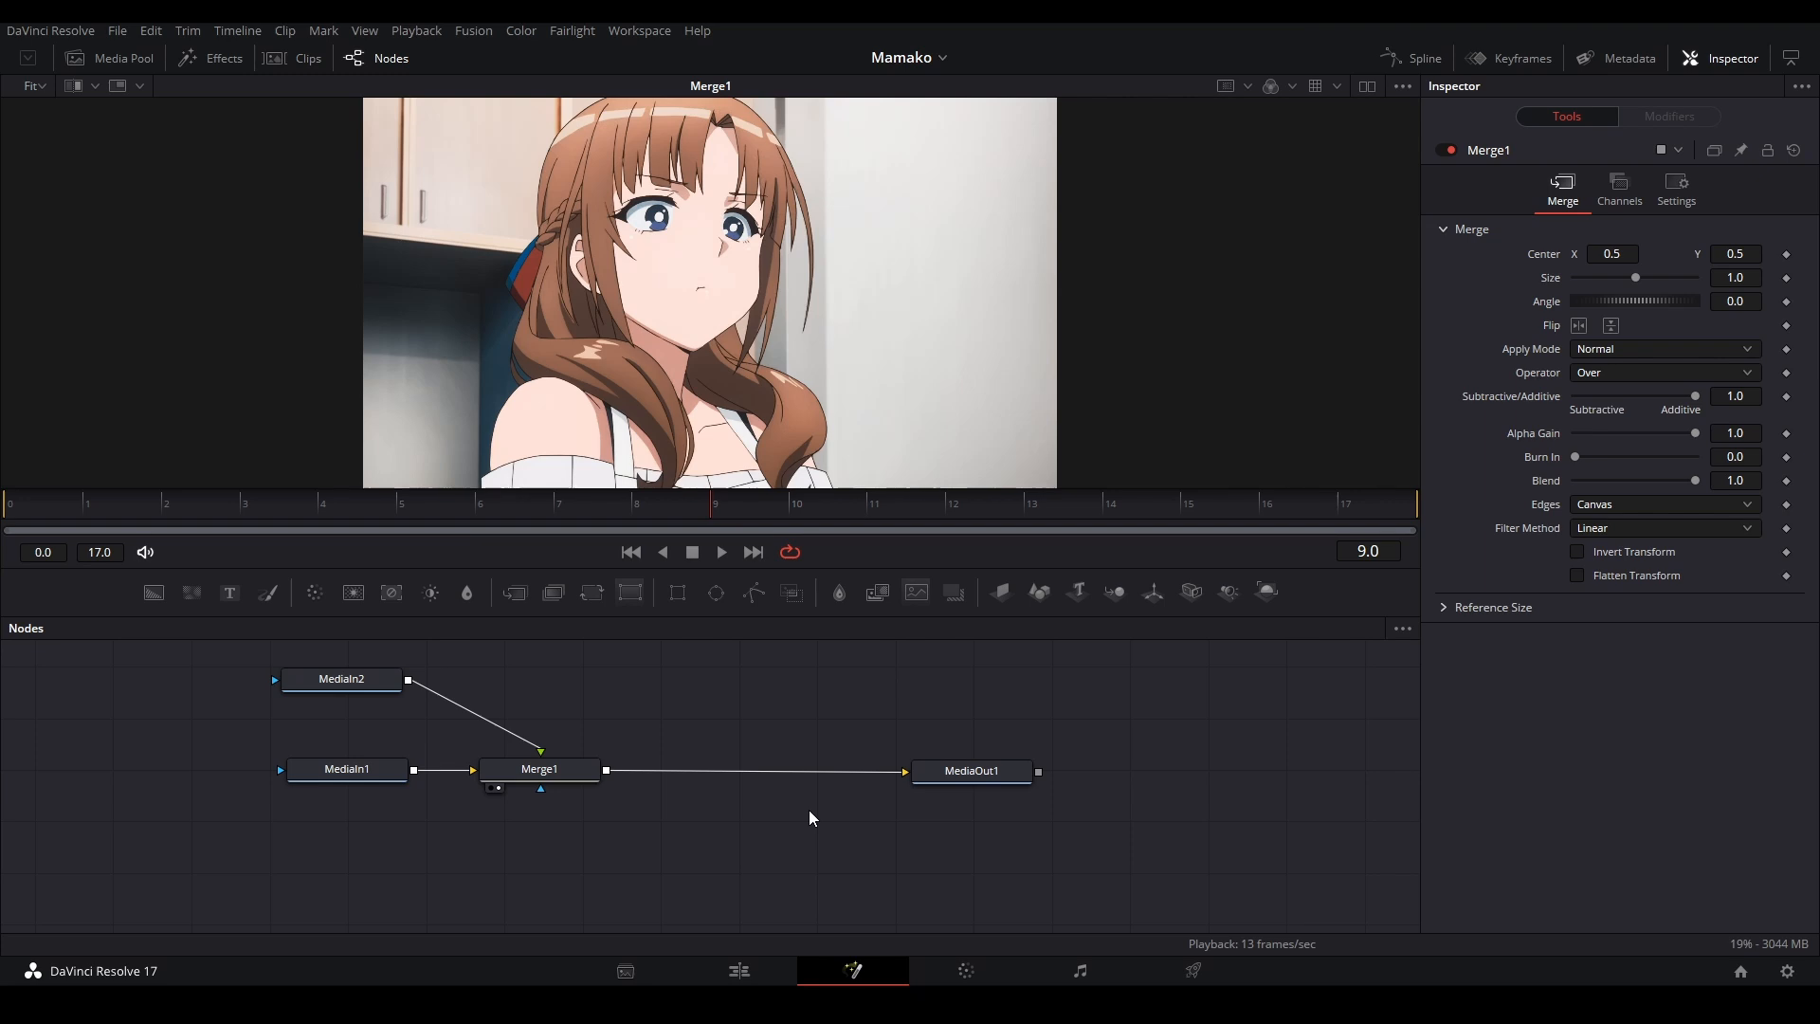
left_click_drag(732, 831, 780, 778)
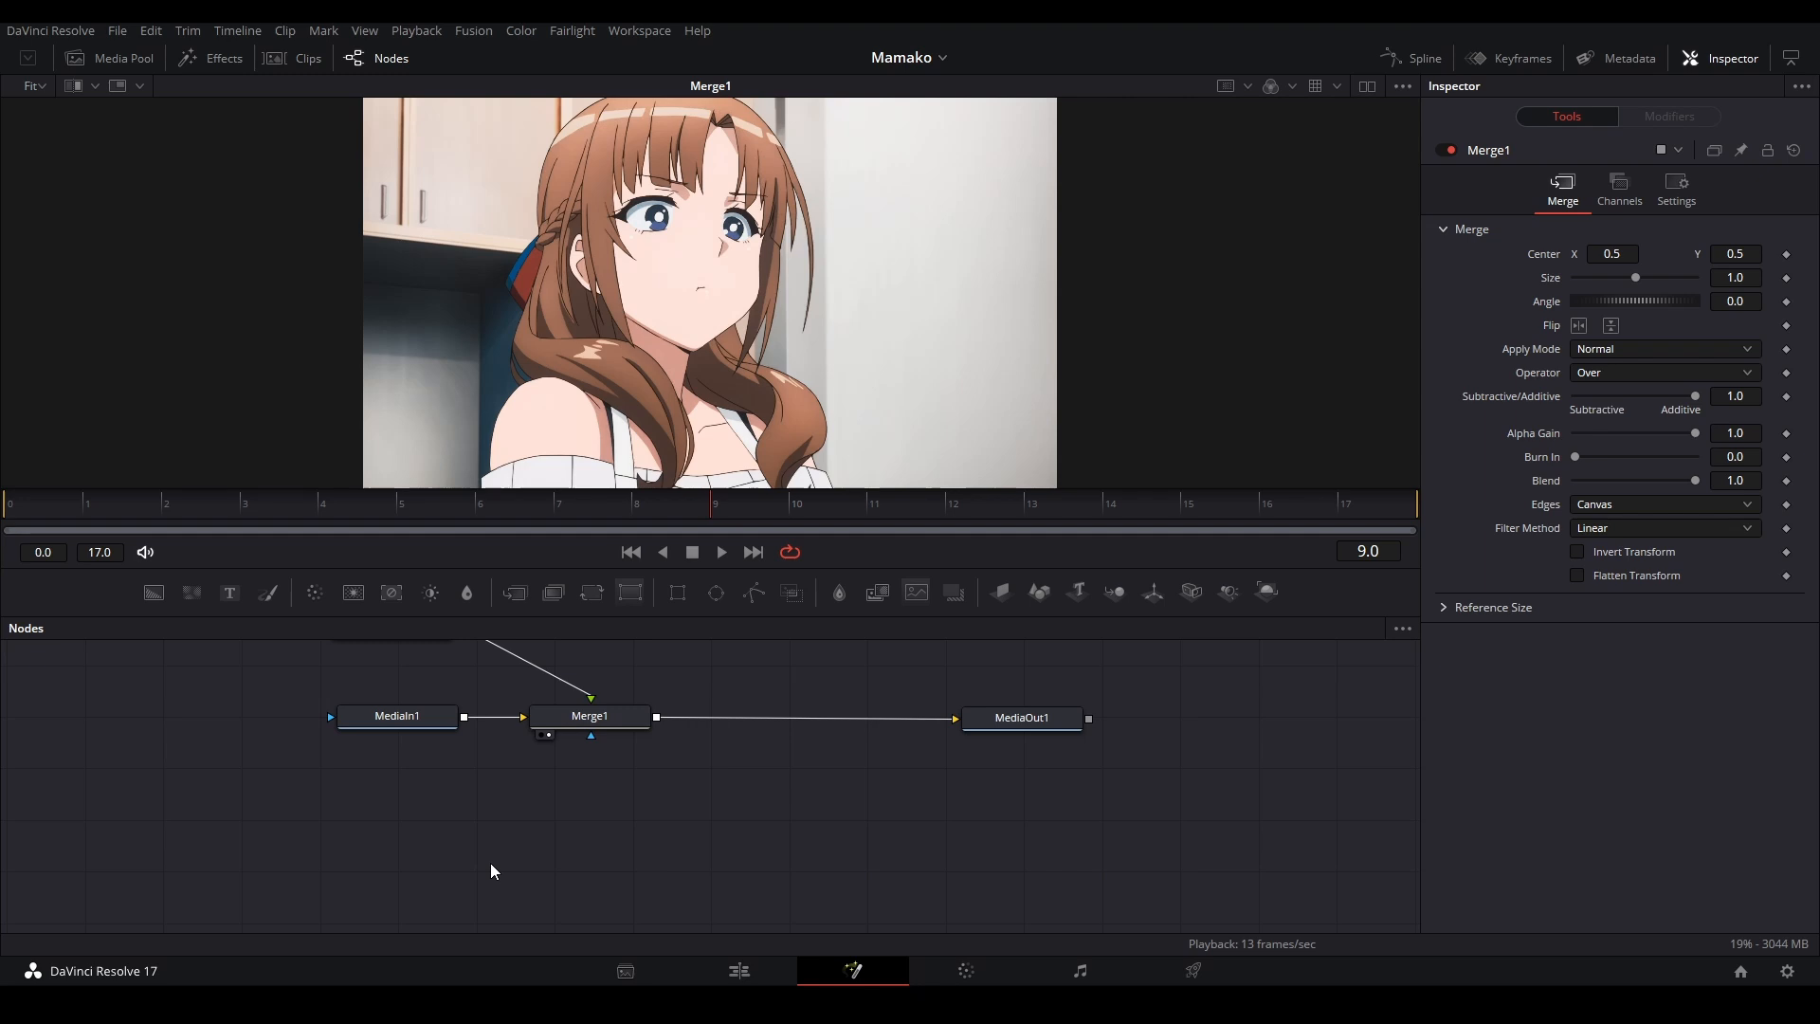
key("shift+space")
type("bitmap")
type("sell")
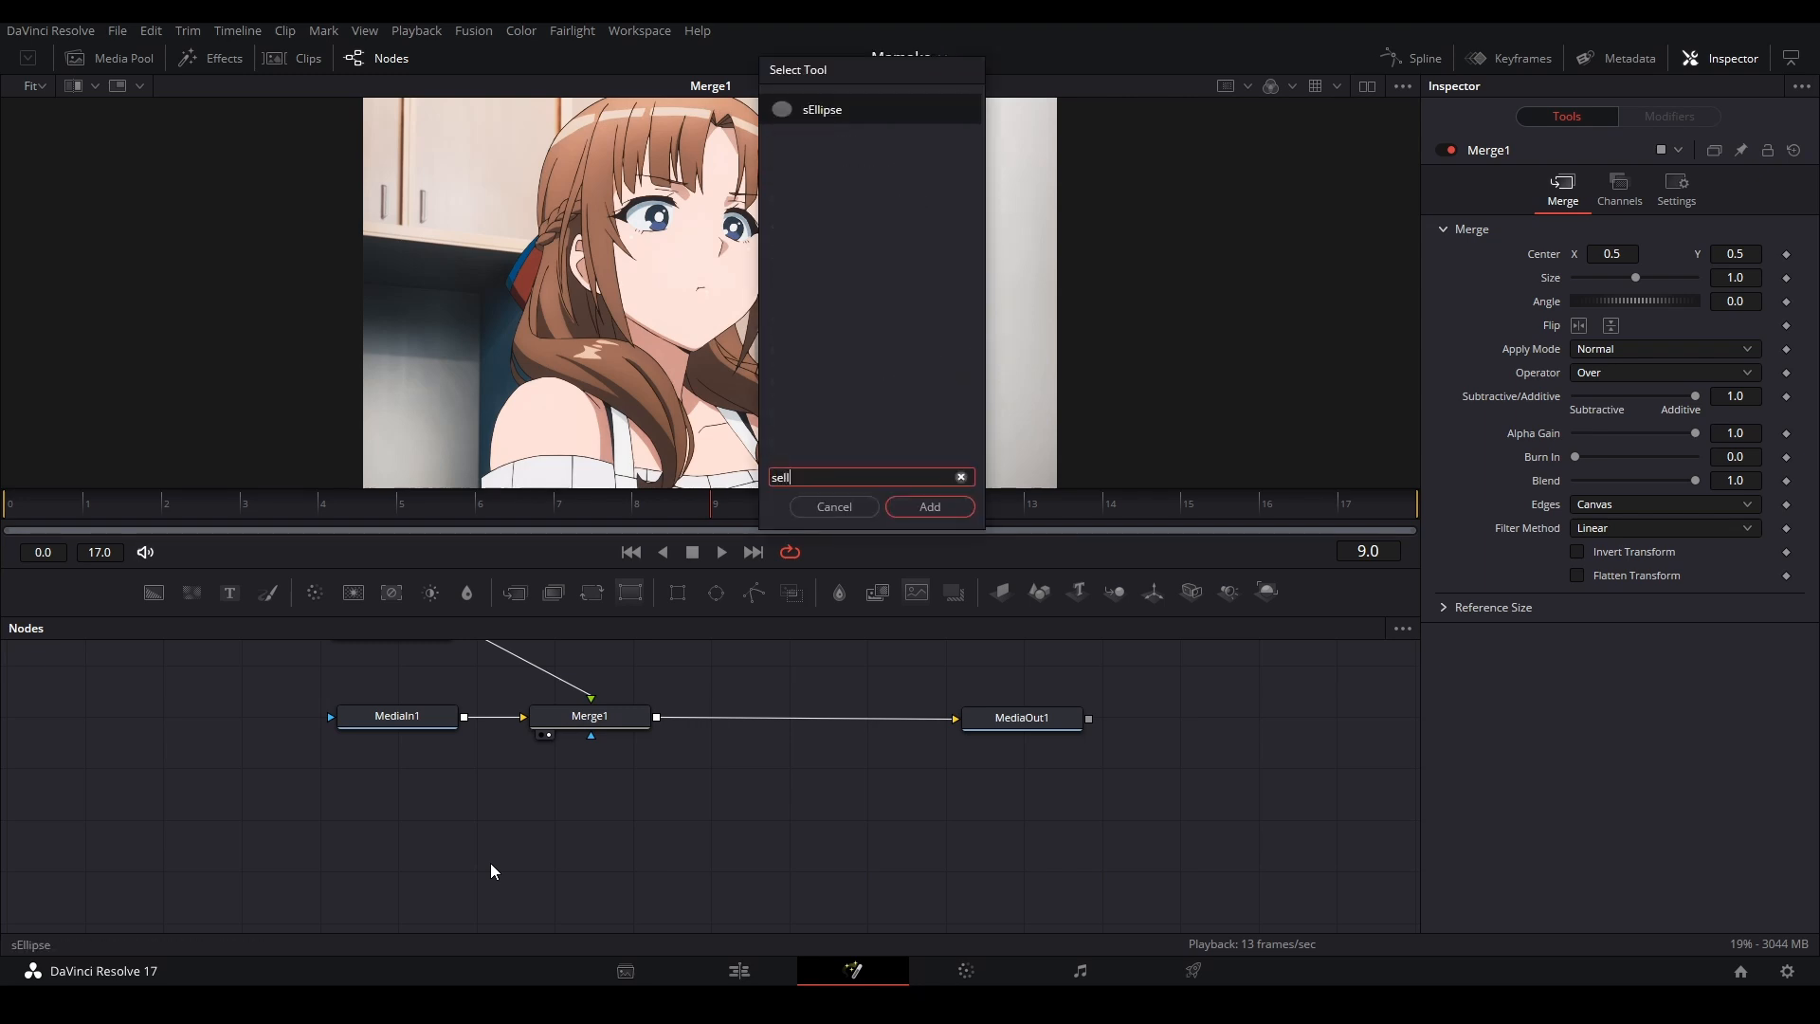
key("Return")
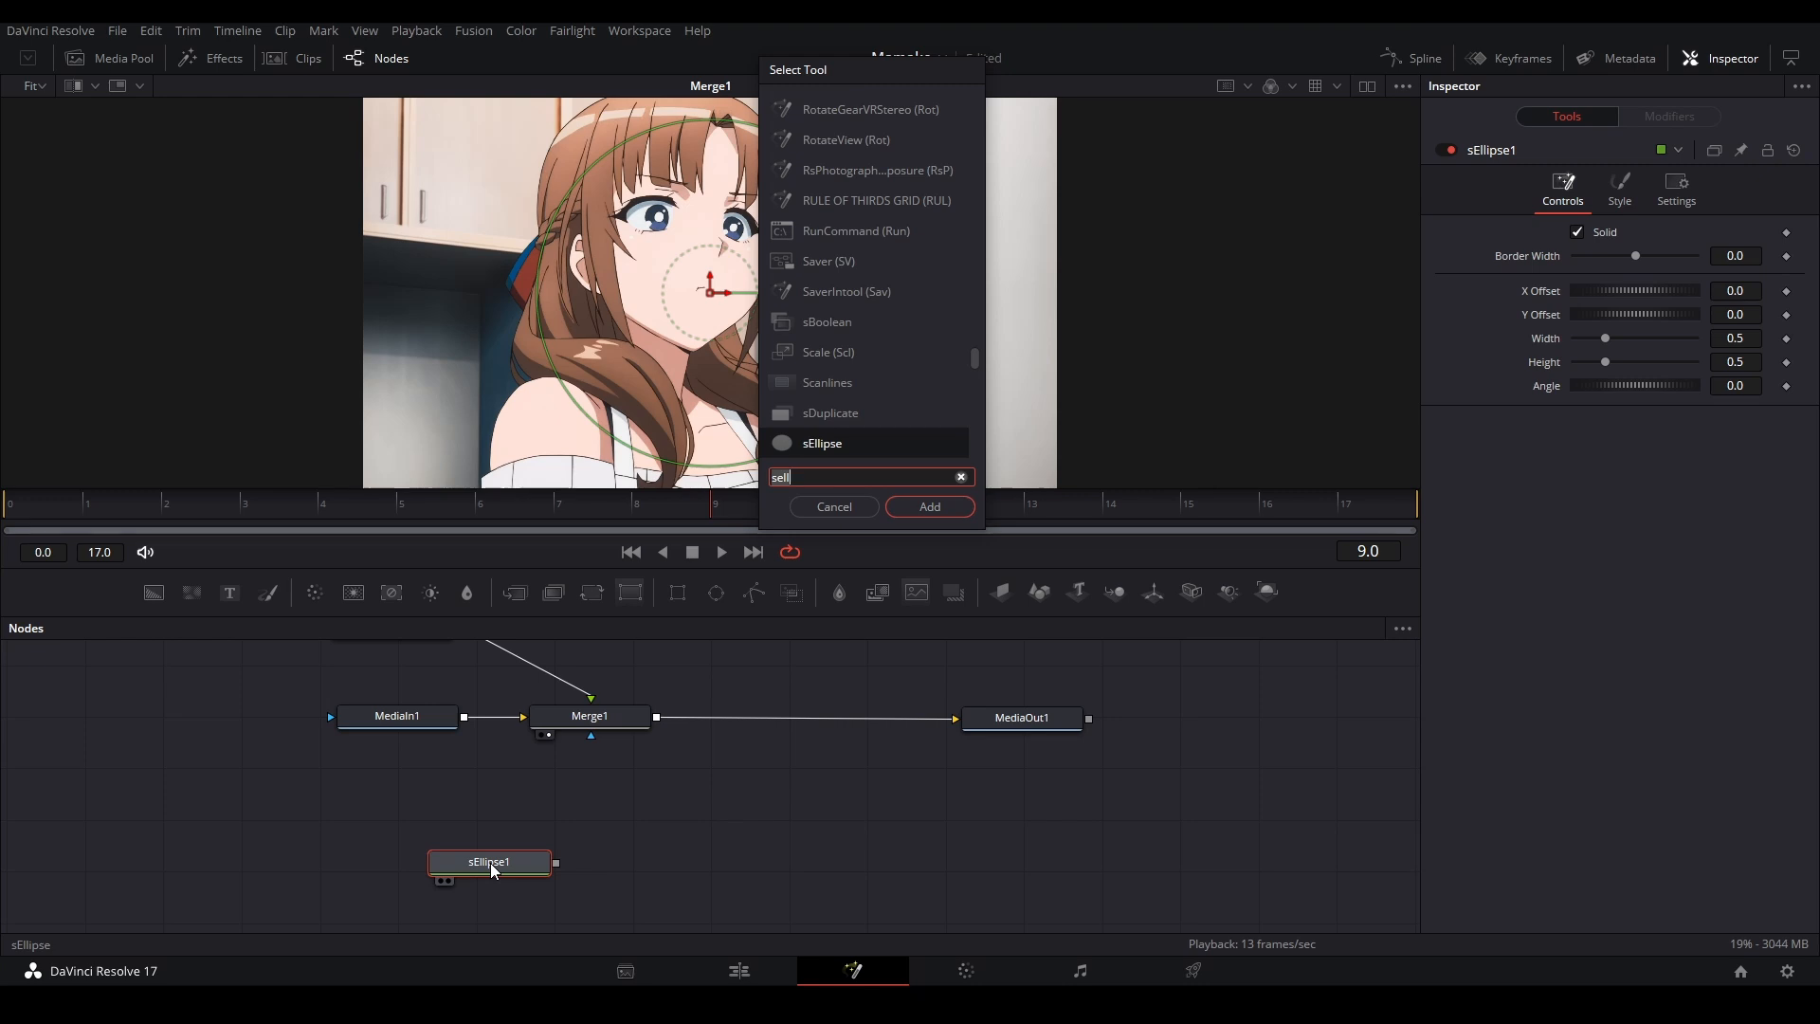
key("Return")
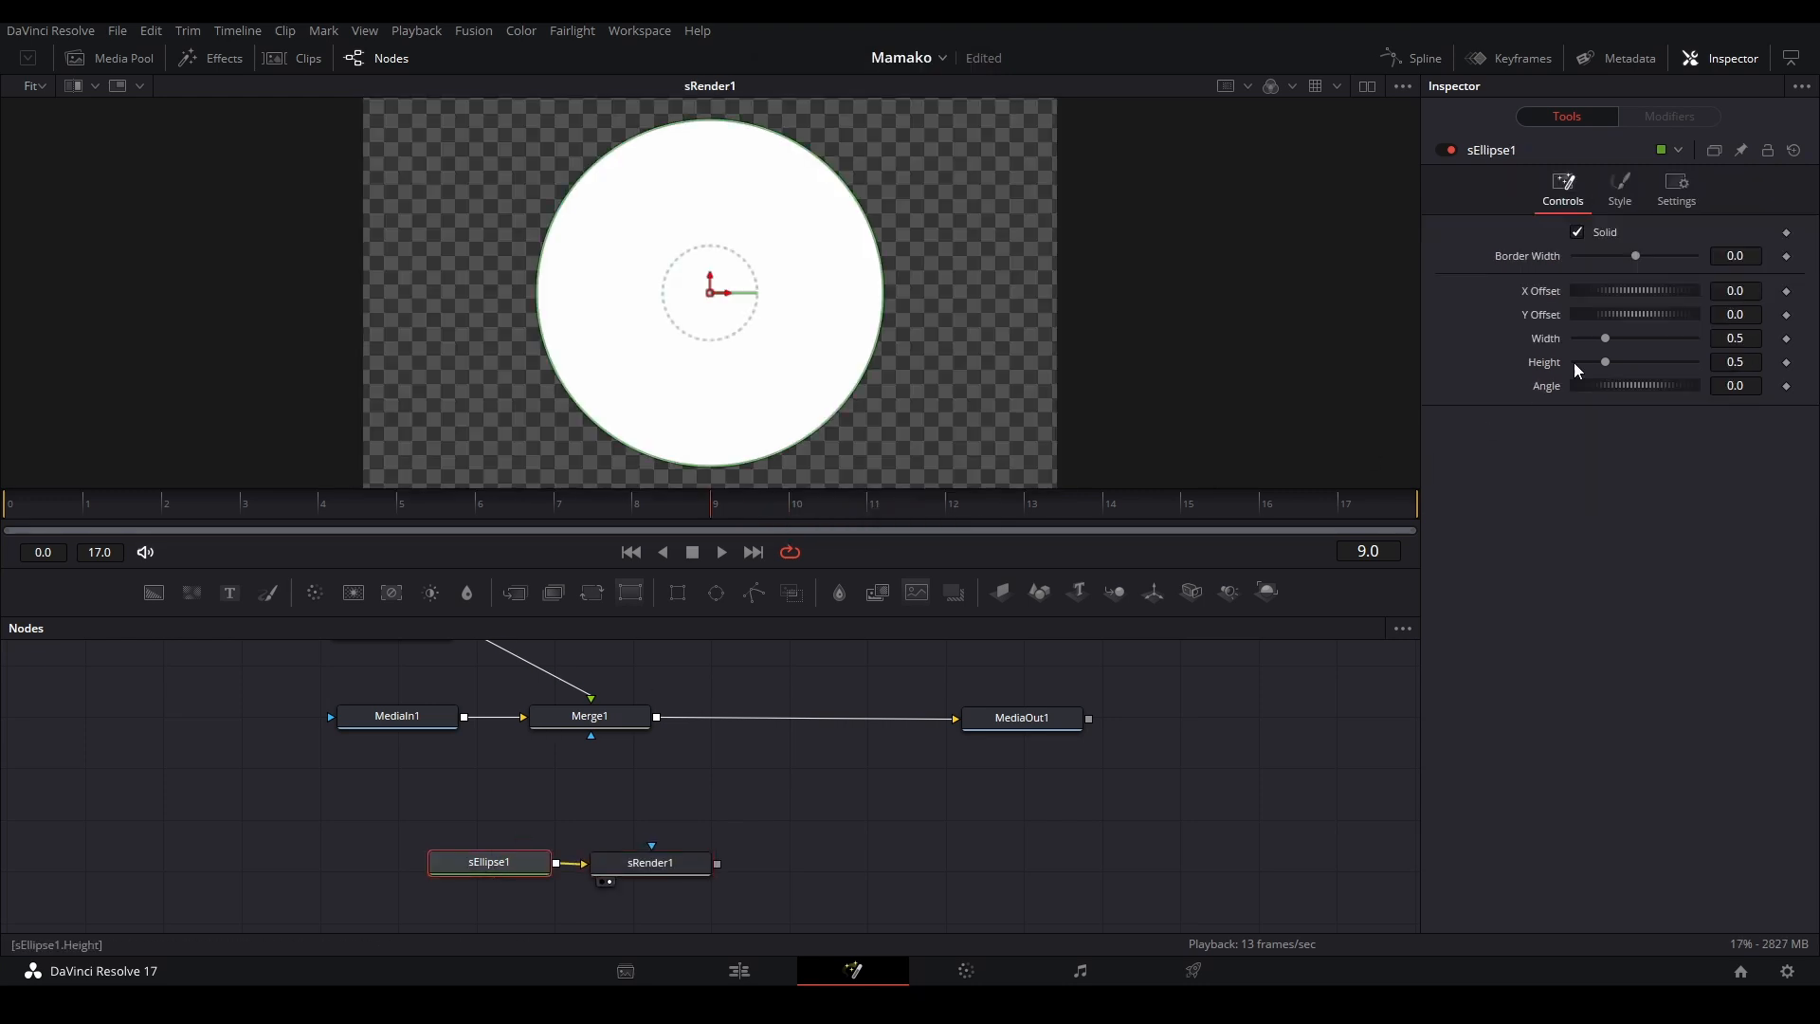
Step: Link the sEllipse's Height to its Width with an expression, and set the Width to 0.589
double_click(1738, 362)
type("=")
key("Return")
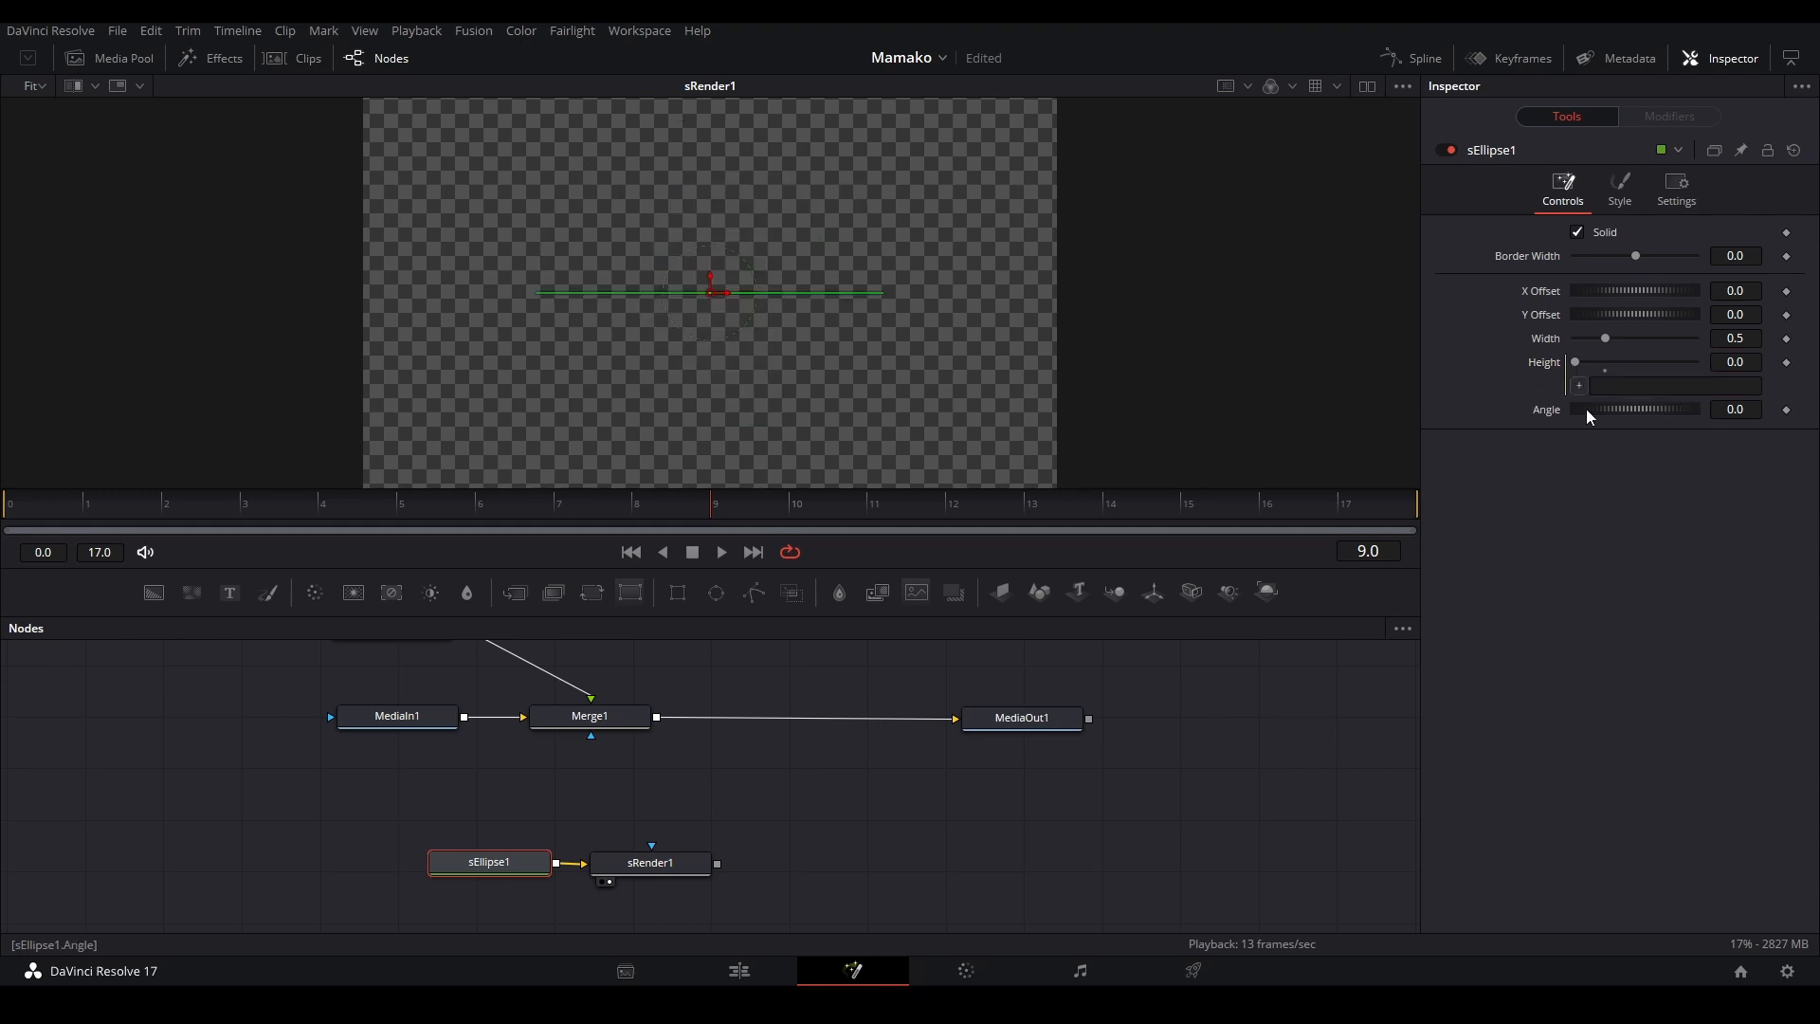
left_click_drag(1711, 348, 1758, 336)
left_click_drag(988, 286, 941, 297)
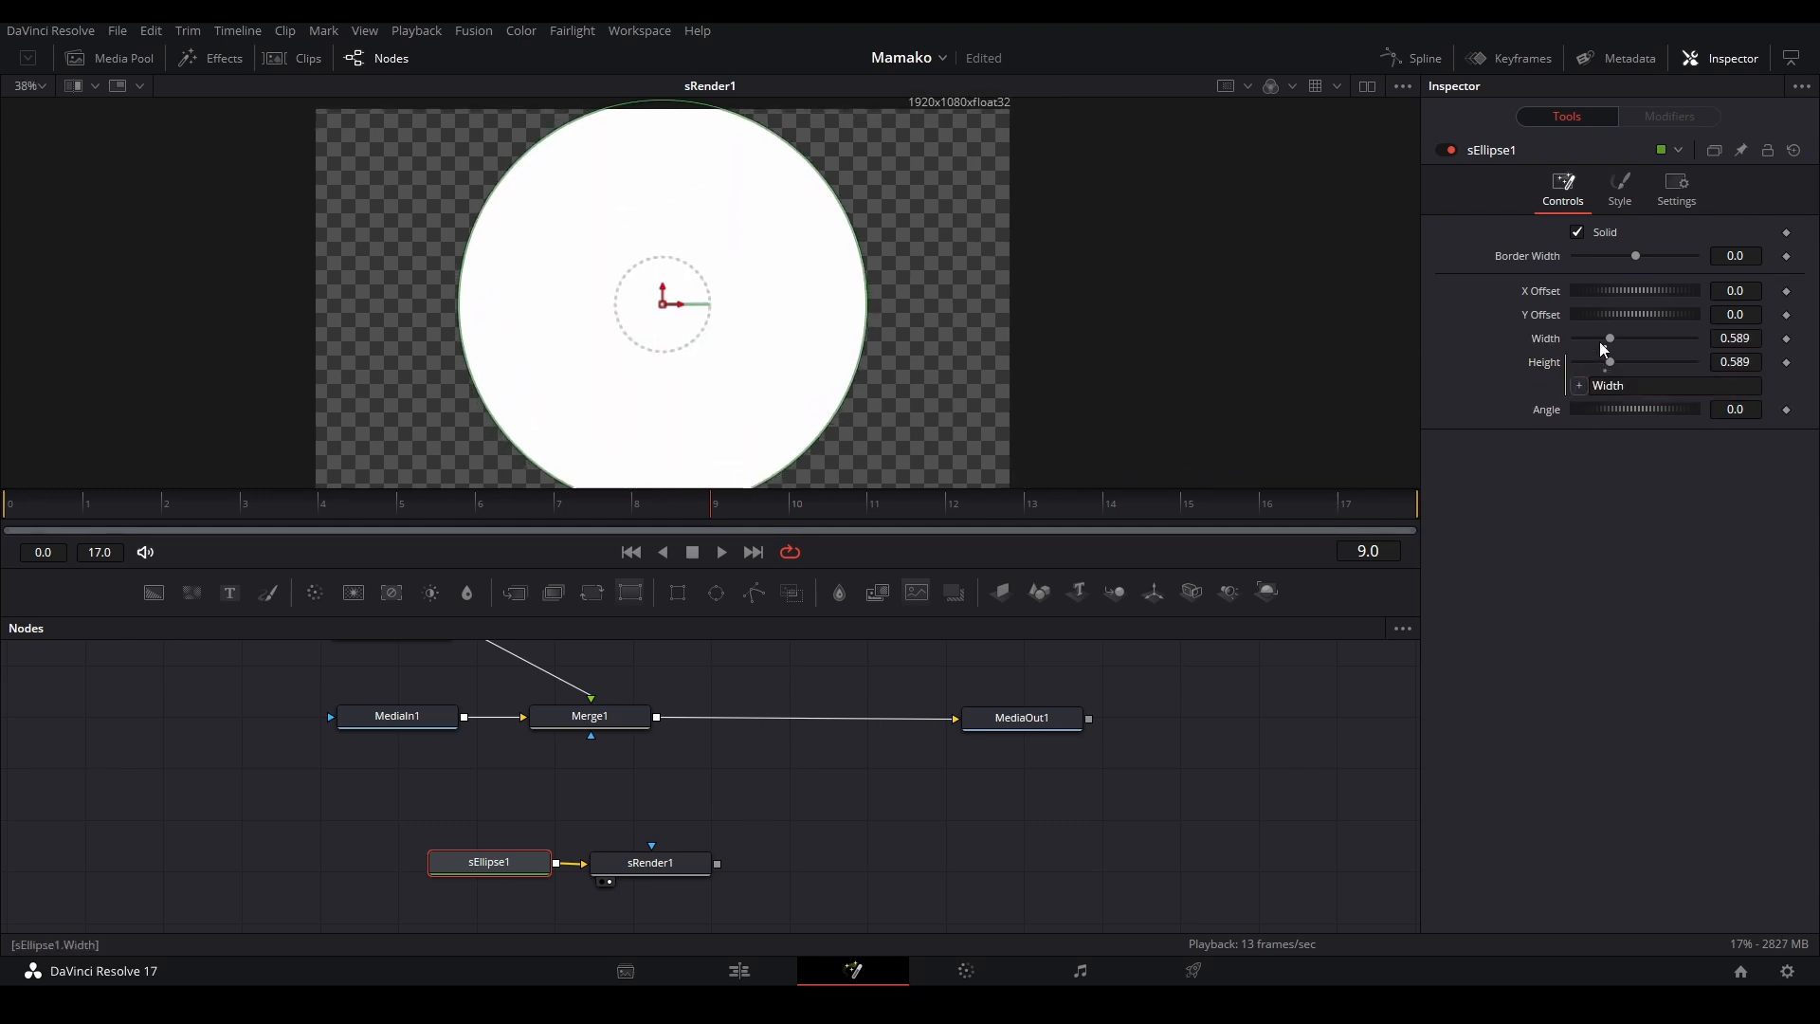
Step: Rearrange the shape nodes beneath Merge1 so that sRender1 sits directly above sEllipse1
left_click(959, 840)
left_click_drag(535, 821, 511, 753)
left_click_drag(517, 802, 608, 885)
left_click_drag(658, 804, 573, 819)
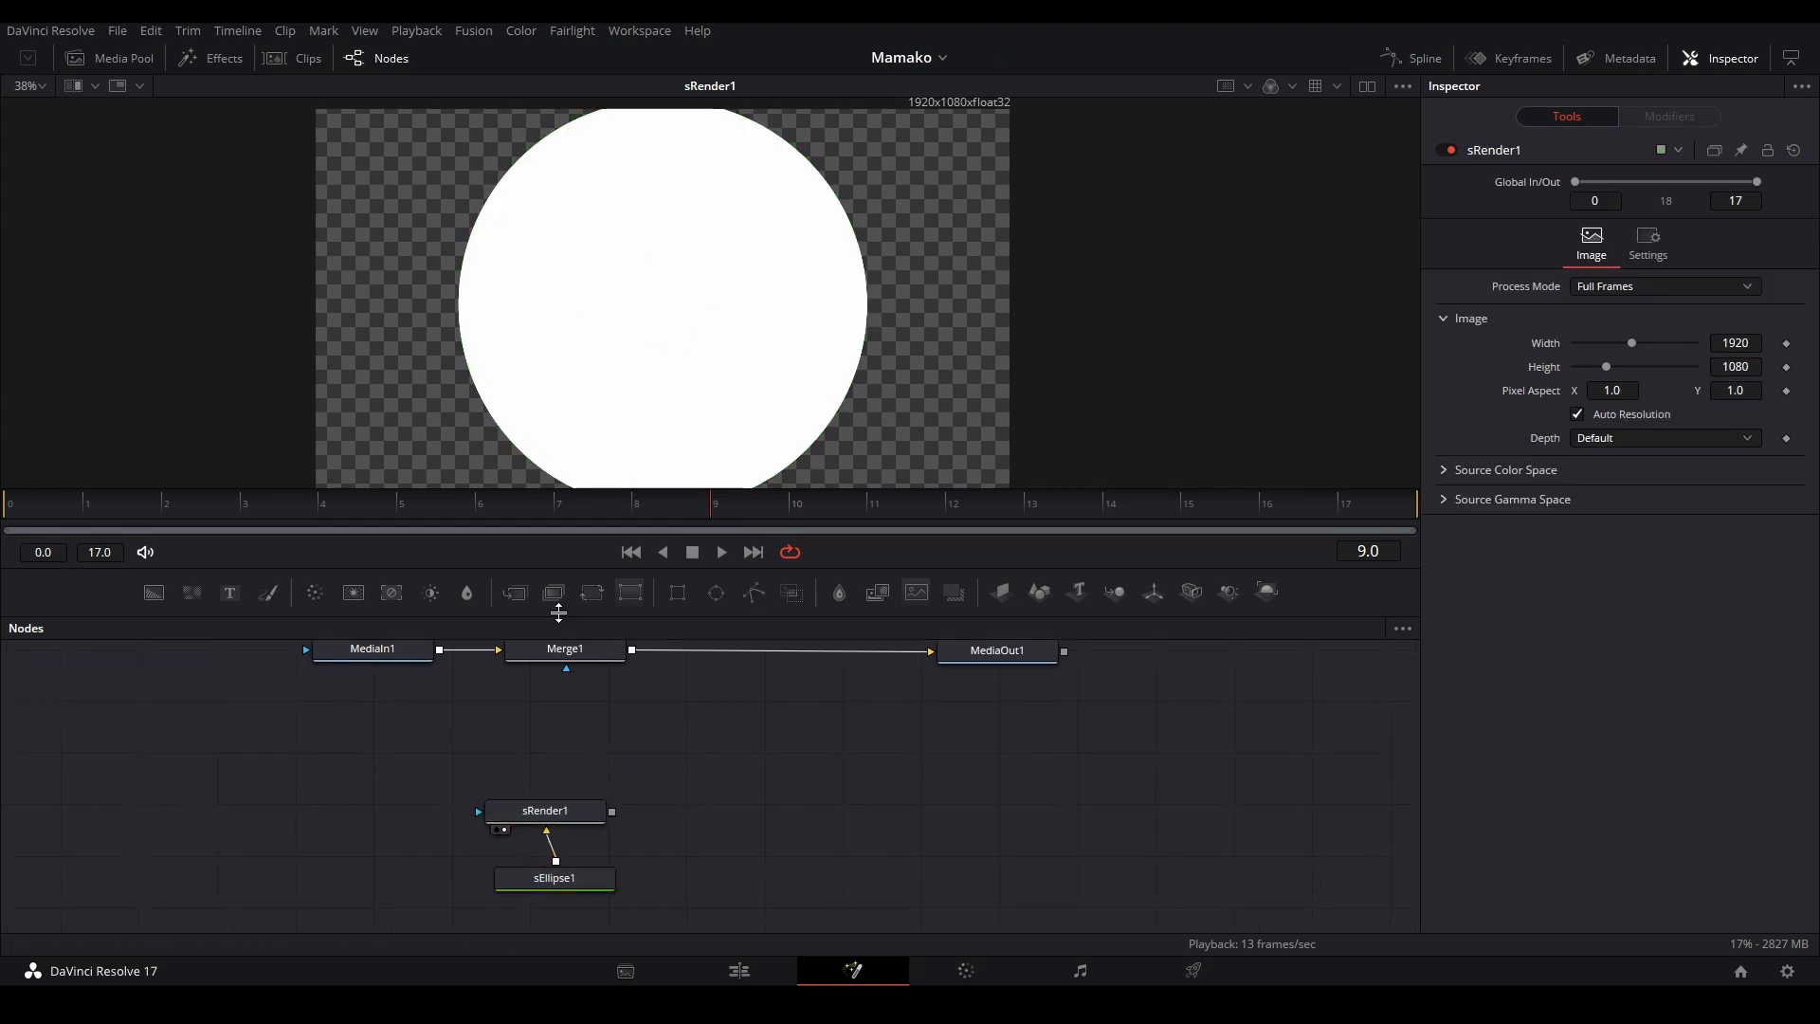
Step: Add a Transform node after sRender1 and connect its output to Merge1's effect mask input
left_click_drag(592, 593, 546, 731)
left_click_drag(614, 815, 576, 736)
mouse_move(605, 736)
left_mouse_down()
mouse_move(615, 815)
mouse_move(597, 740)
left_mouse_up()
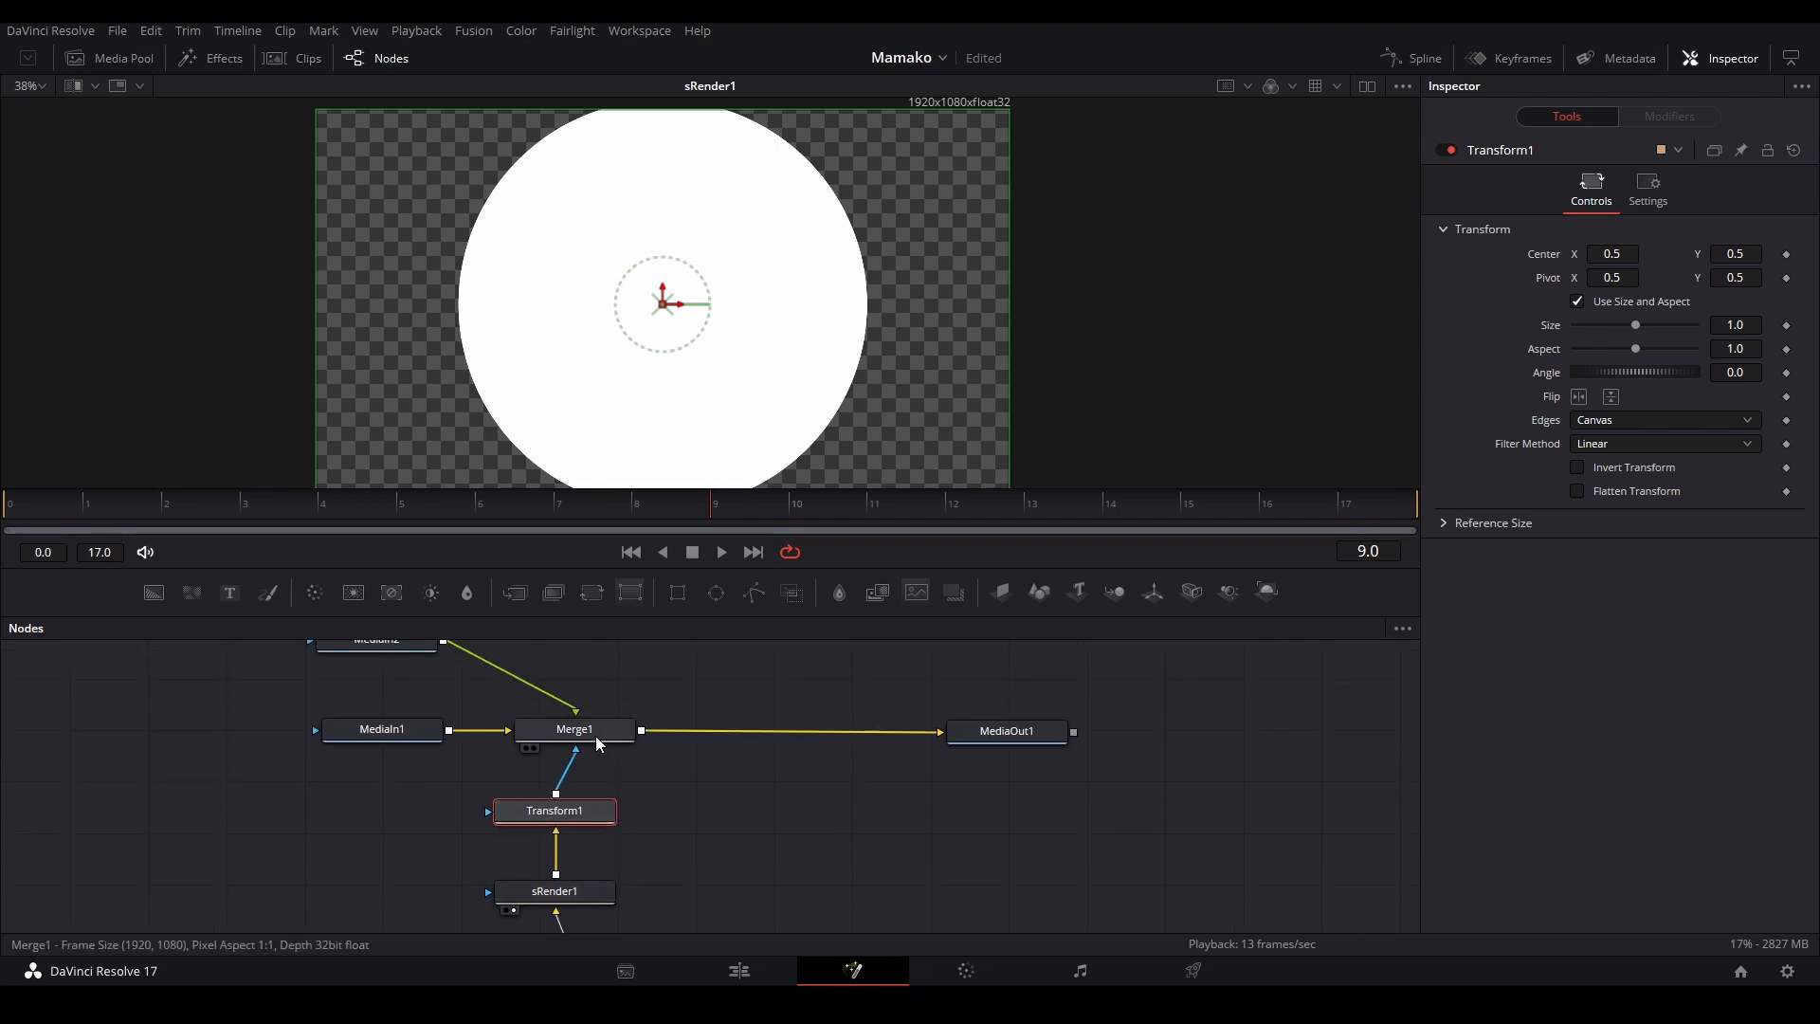
Step: Show Transform1 in the viewer and modify its Center with an XY Path
left_click(596, 737)
key("2")
left_click_drag(585, 815, 595, 815)
left_click(597, 817)
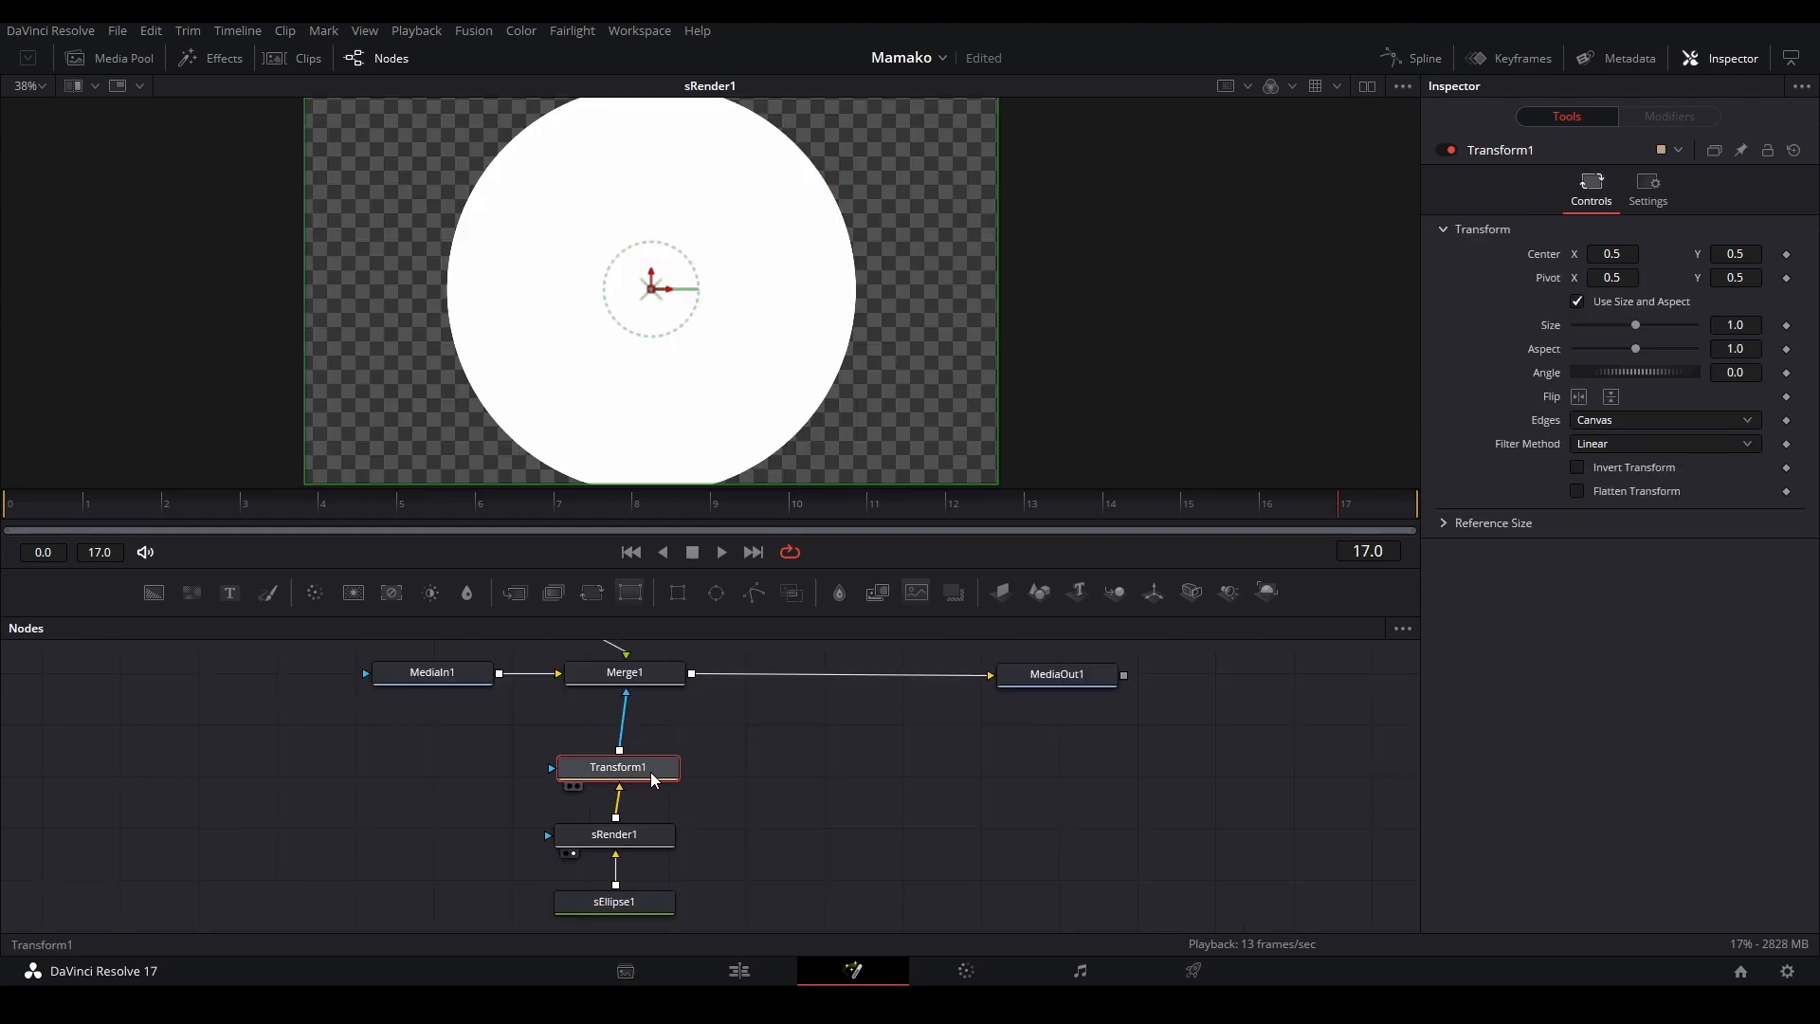
key("2")
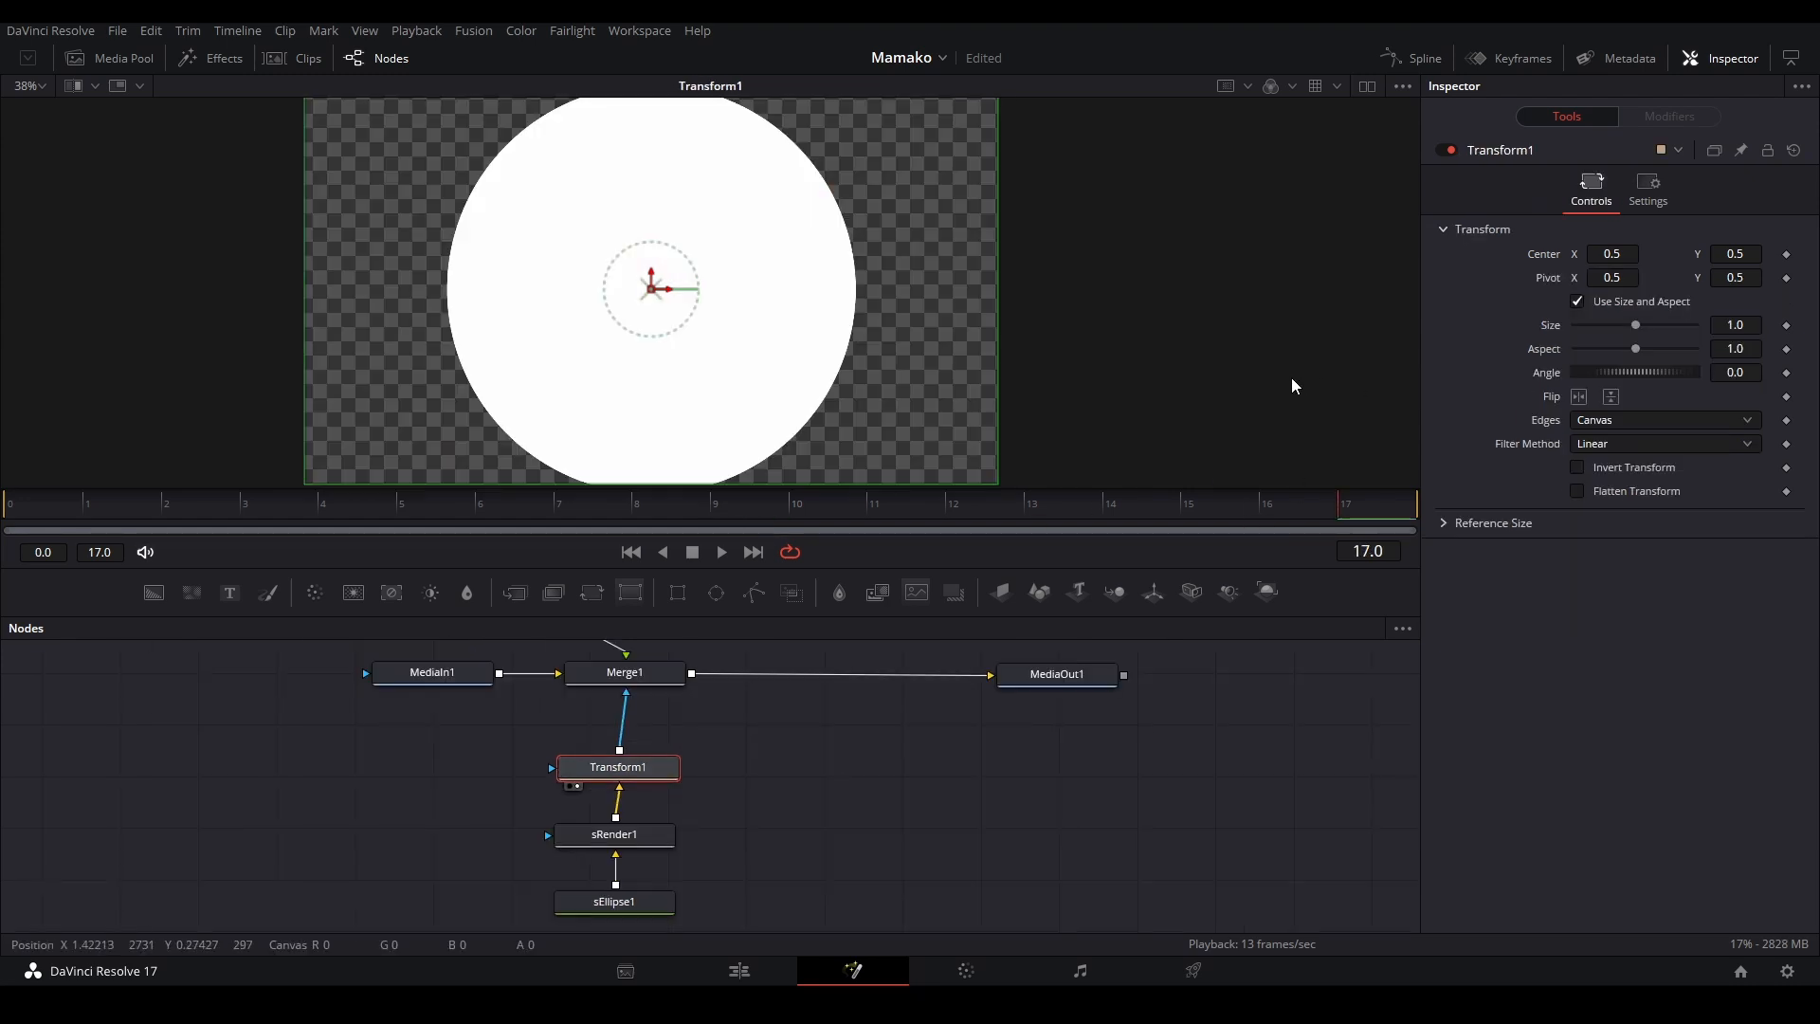
right_click(1547, 255)
mouse_move(1602, 331)
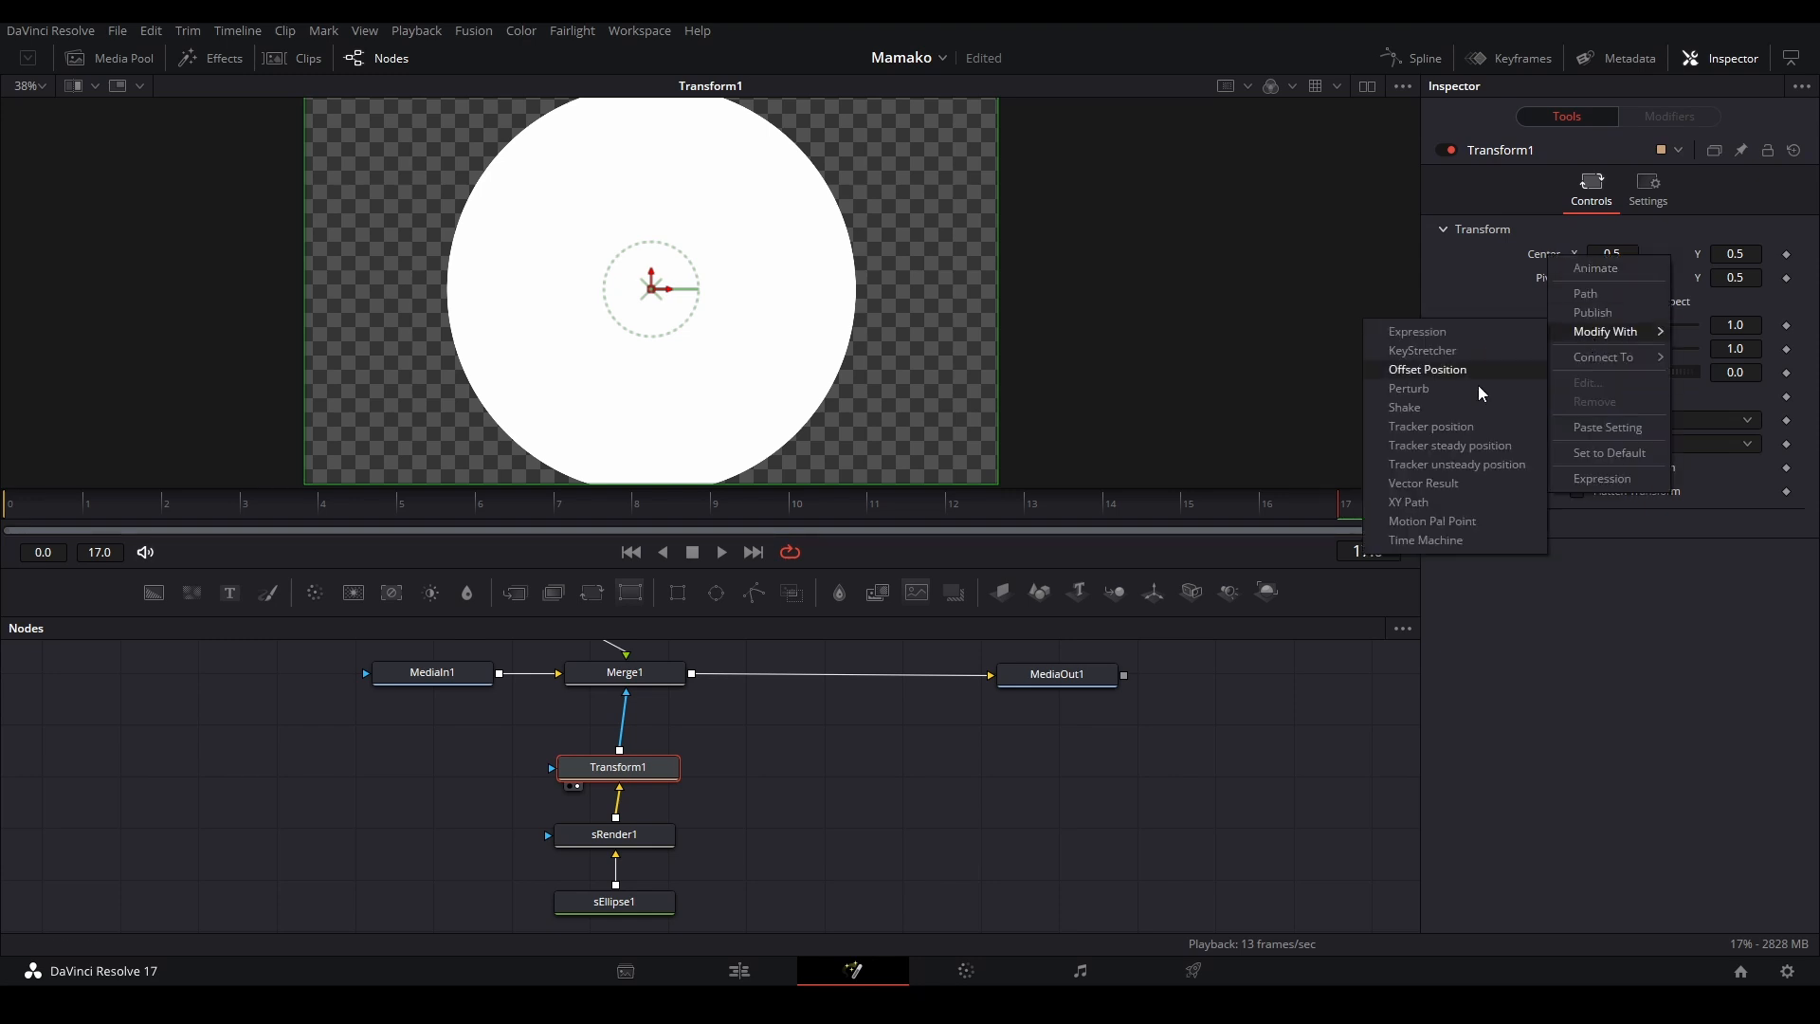
left_click(1464, 501)
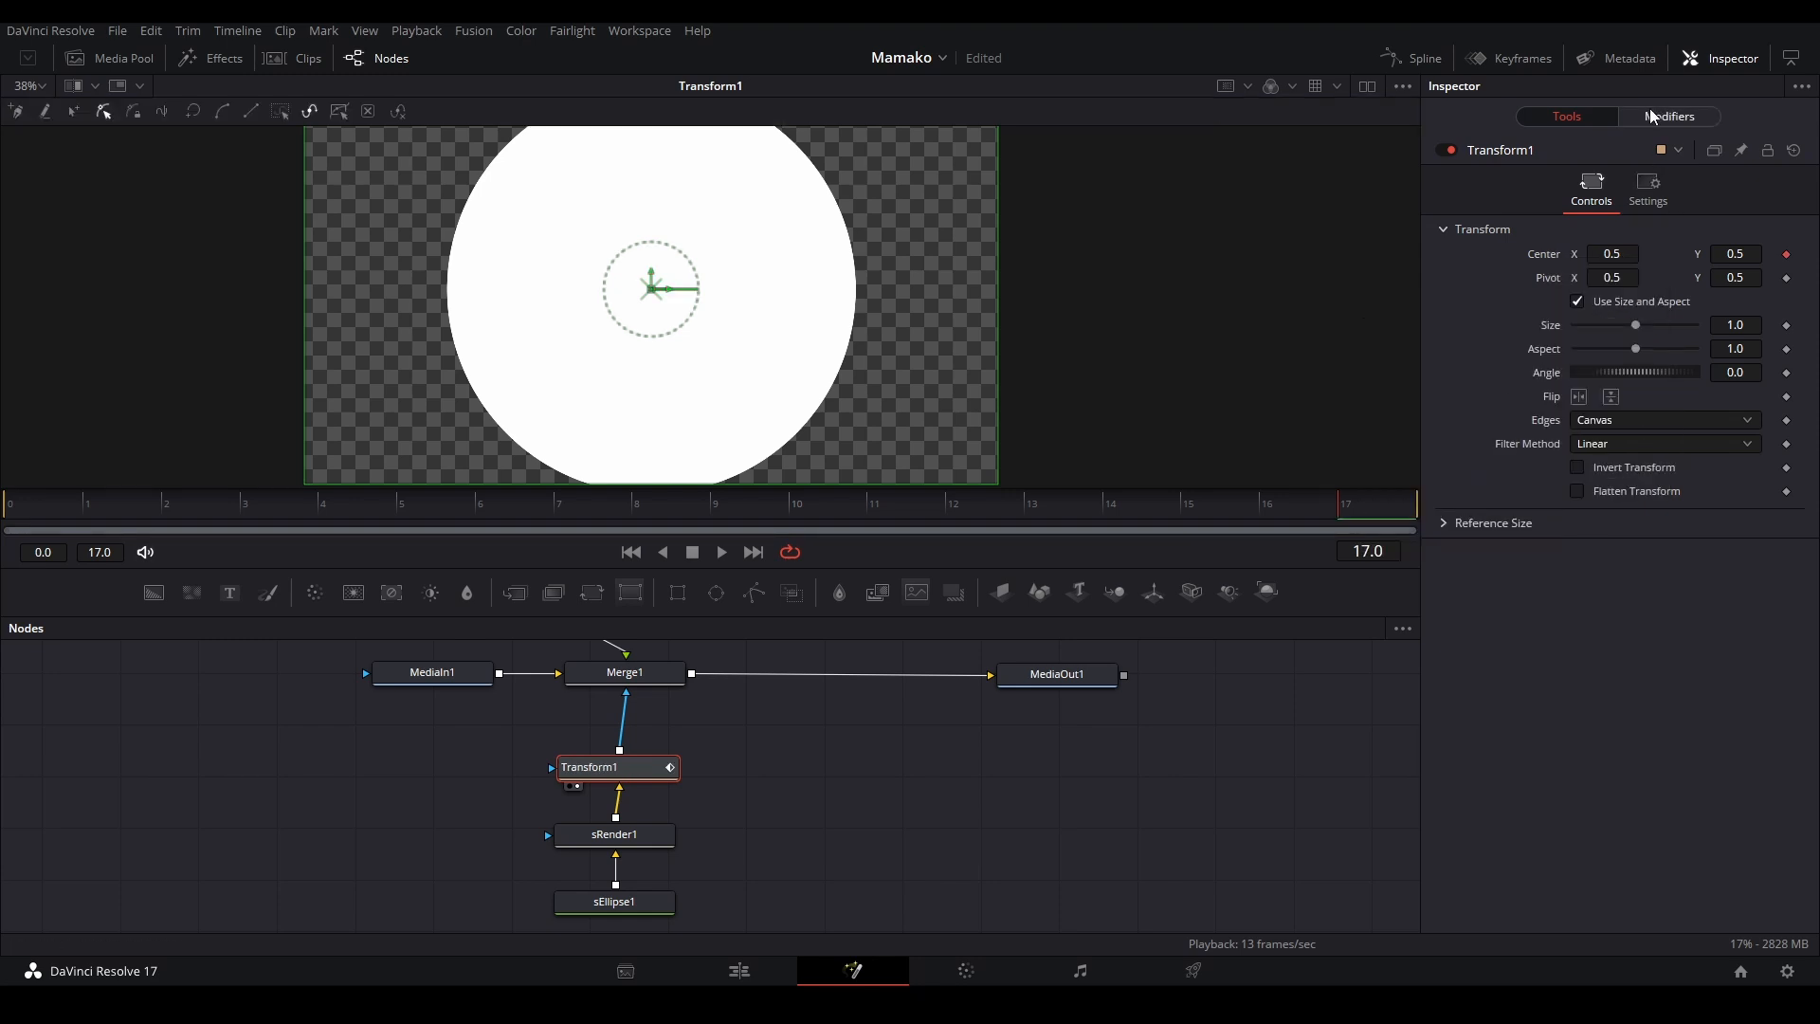
Step: Modify the XY Path's X value with Anim Curves, using Transition as the source and a Linear curve
left_click(1652, 115)
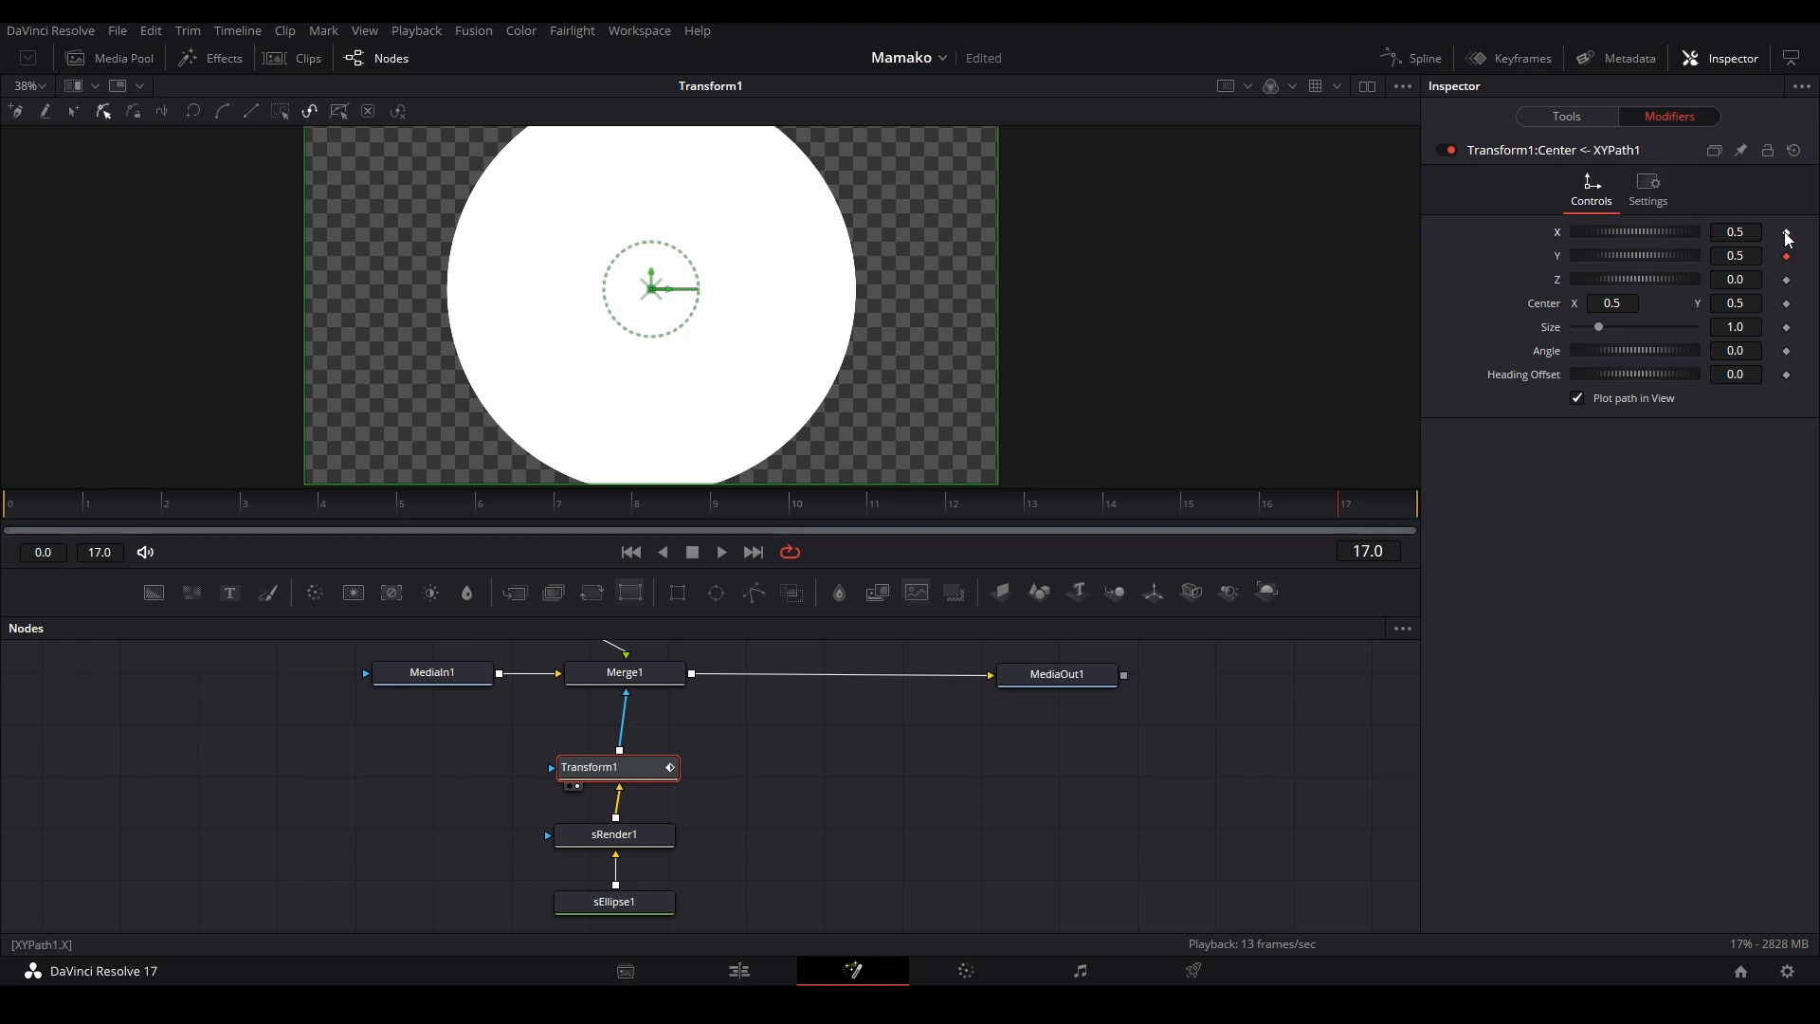
right_click(1557, 230)
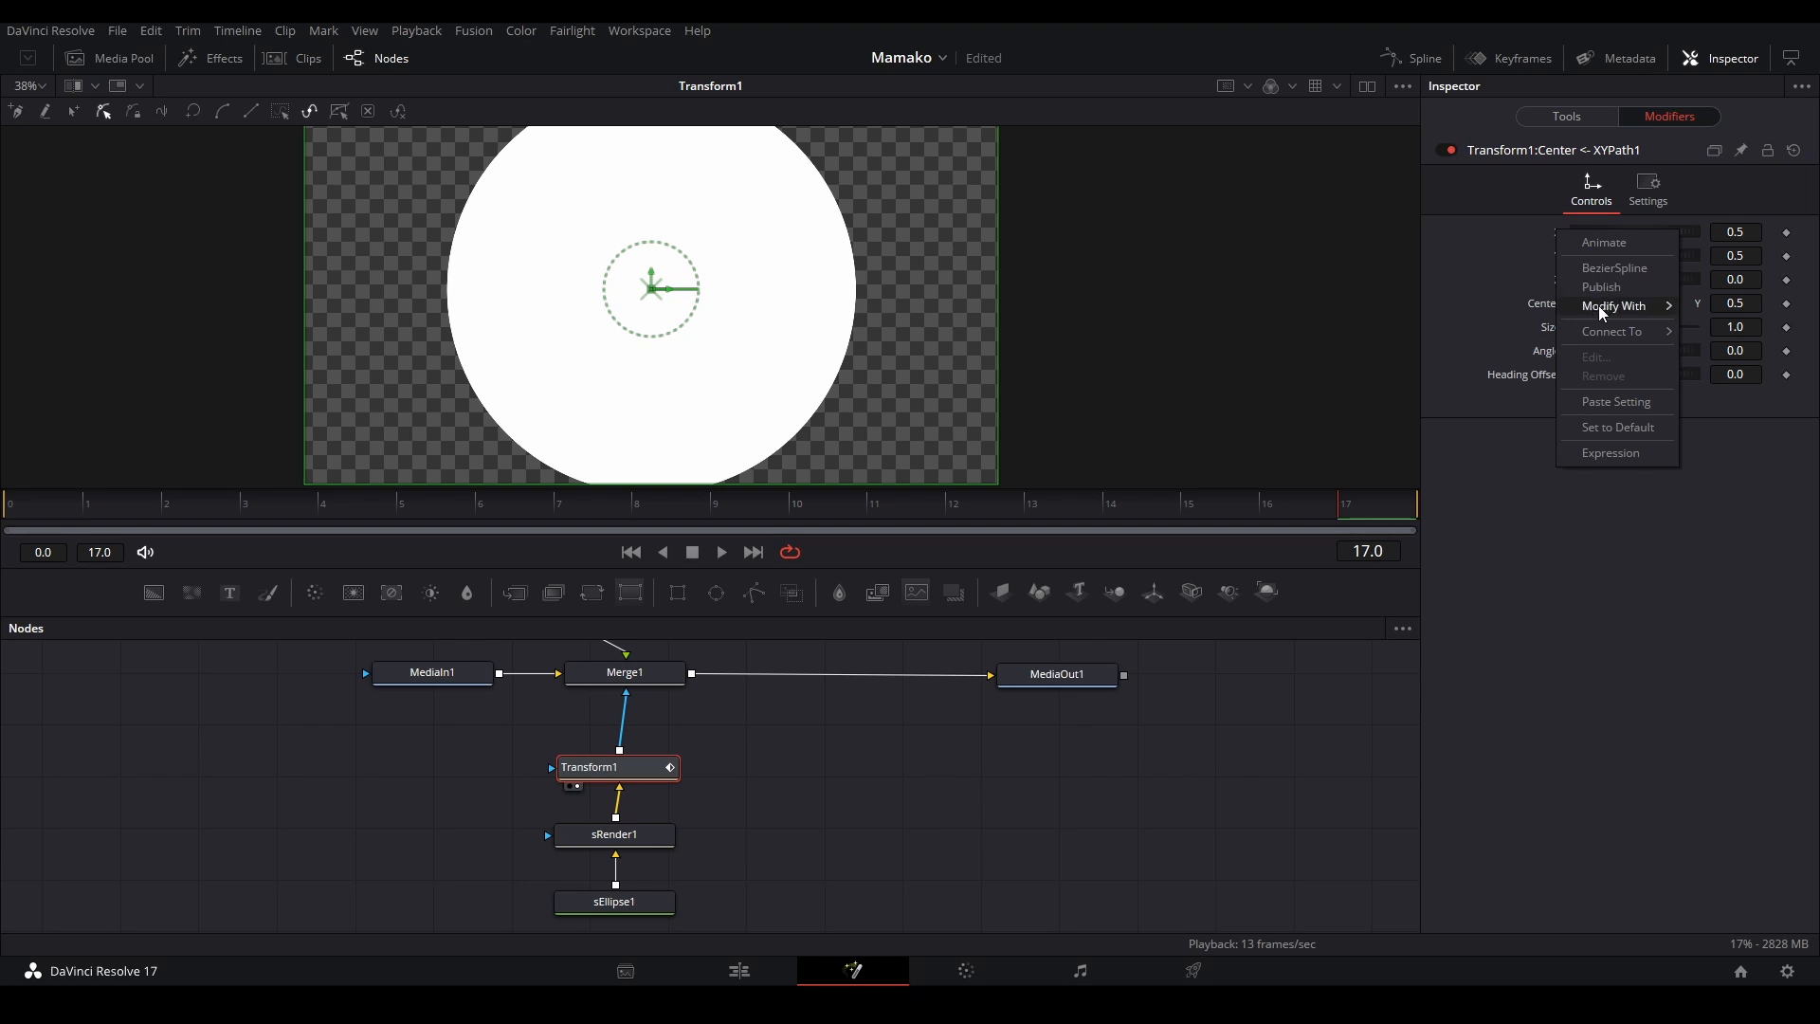
mouse_move(1601, 307)
left_click(1508, 305)
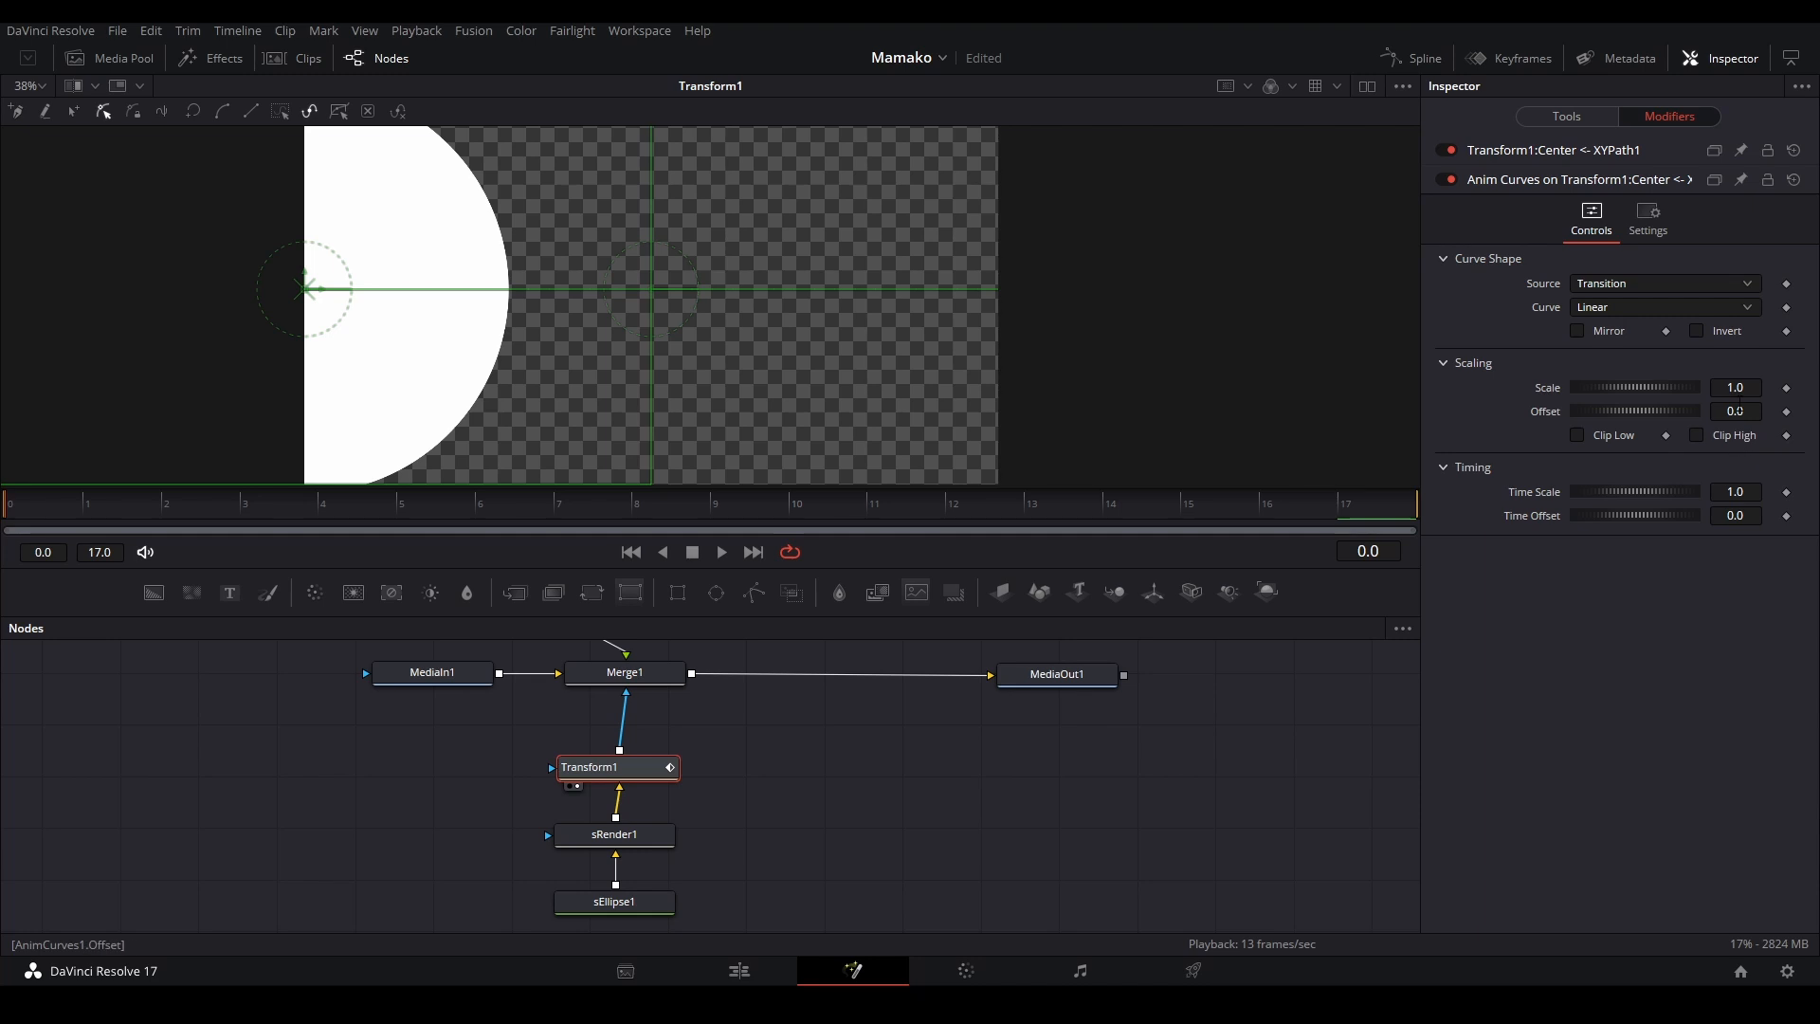
Step: Set the Anim Curves Offset to 1.304 and Scale to -1.615 so the circle crosses the whole frame, and save the project
left_click_drag(1740, 408, 1156, 428)
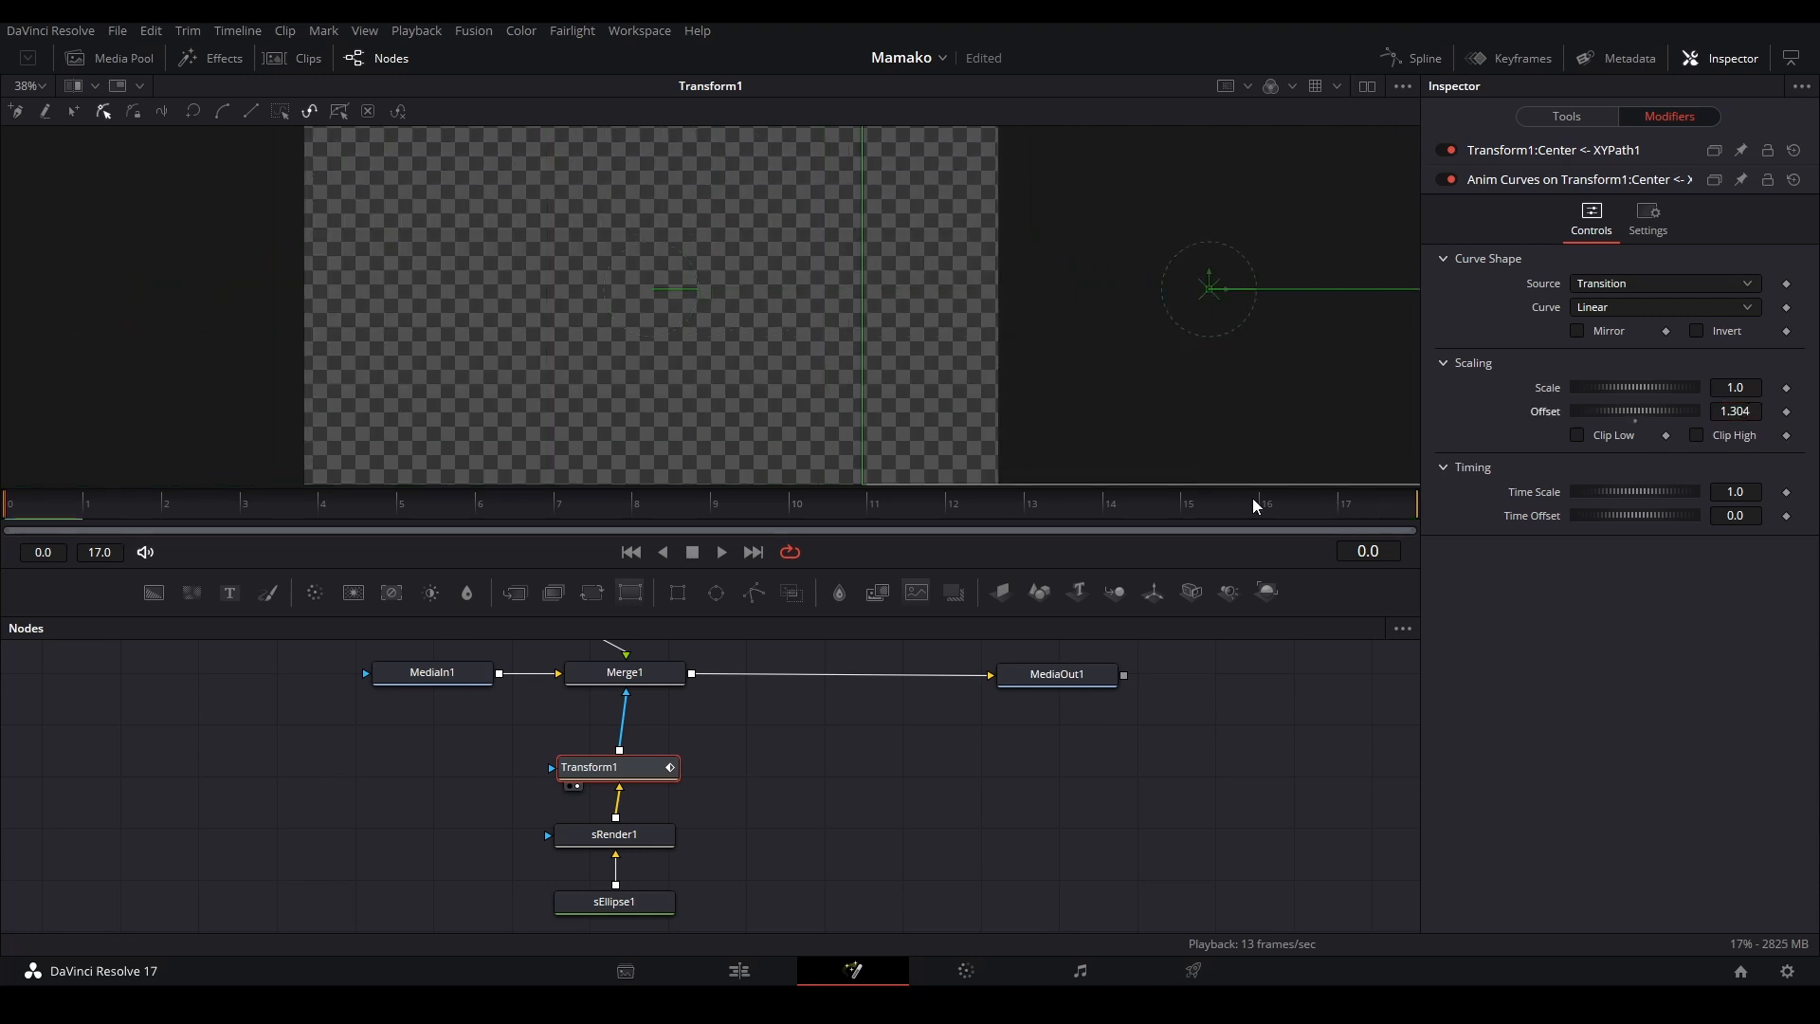
left_click(1362, 506)
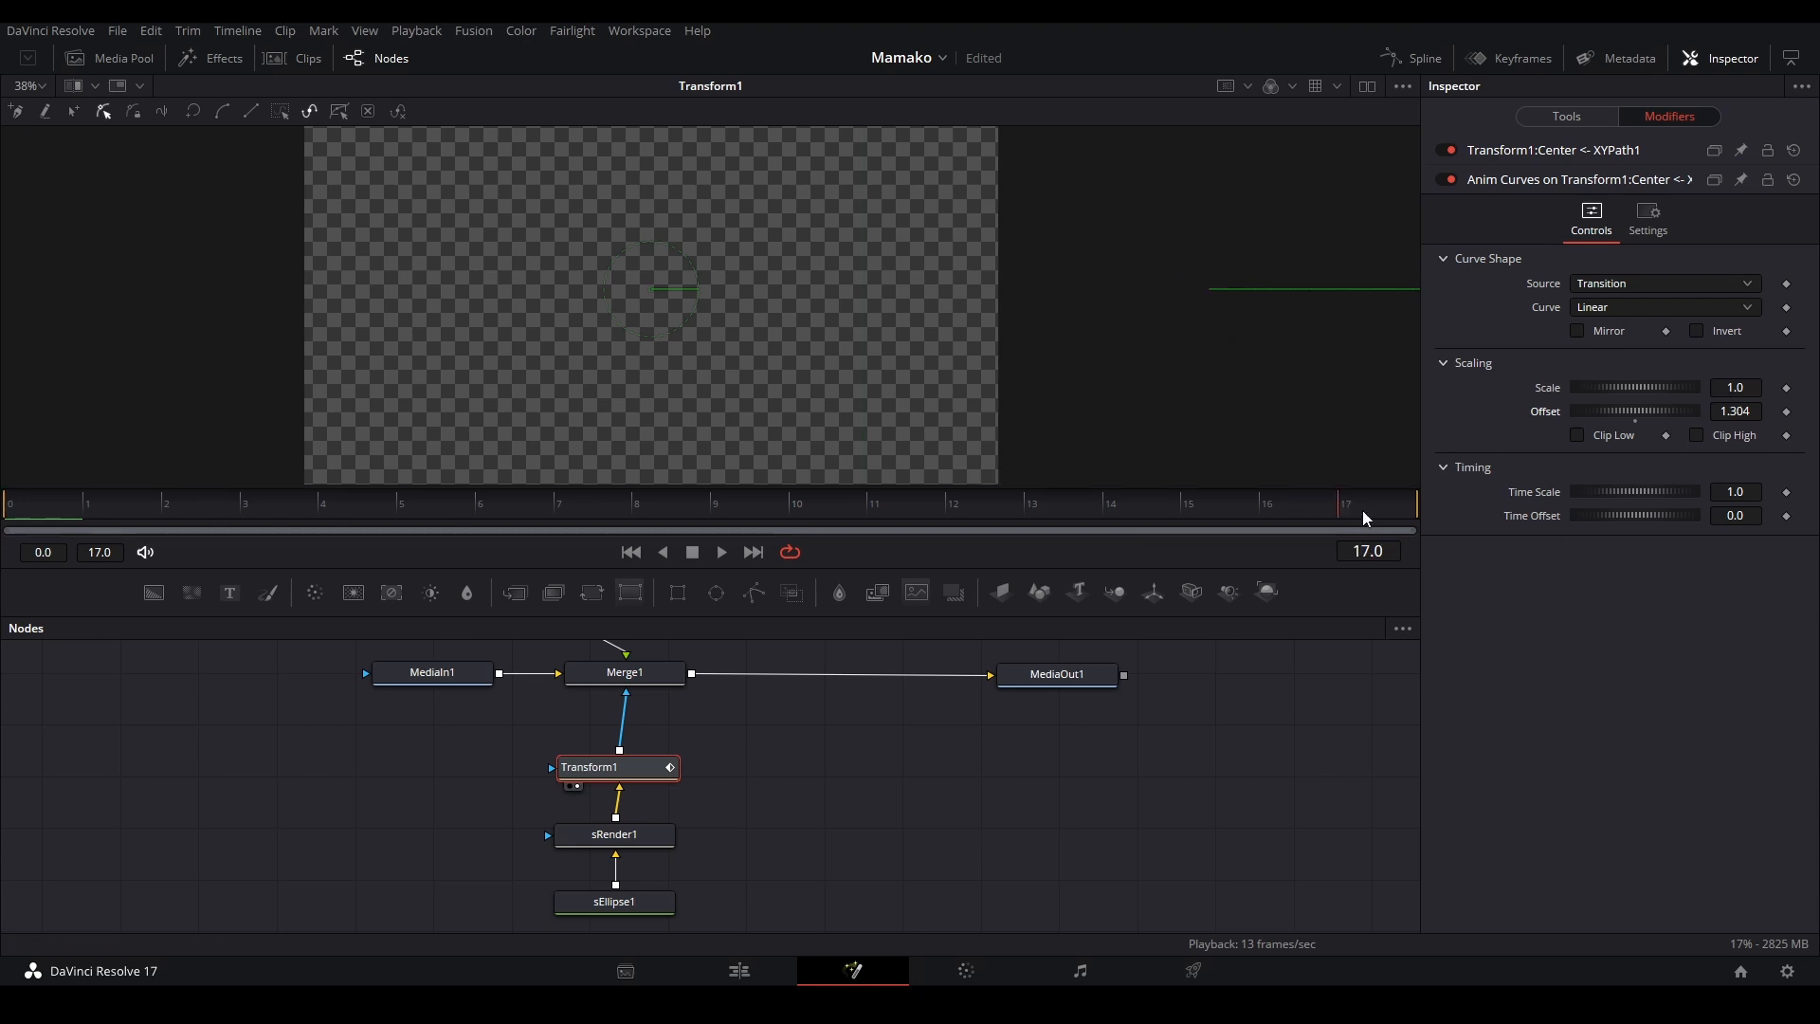
scroll(774, 350, "down", 5)
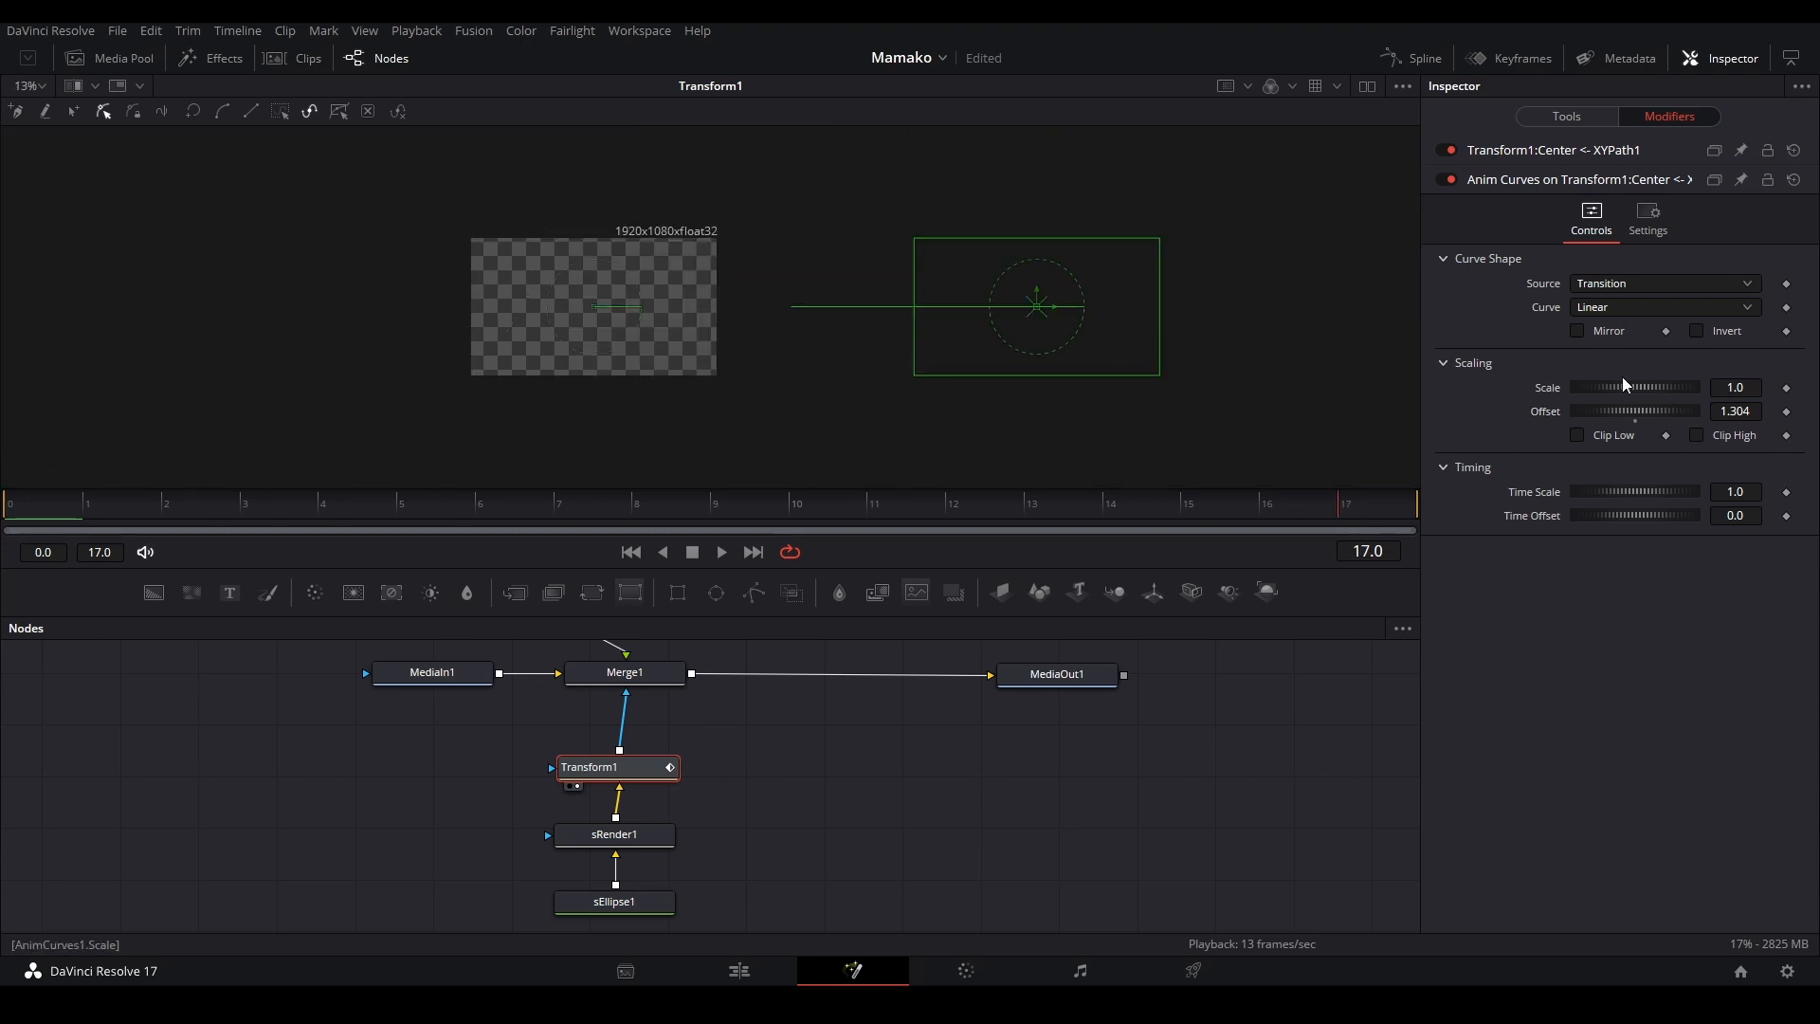
left_click_drag(1728, 387, 1131, 354)
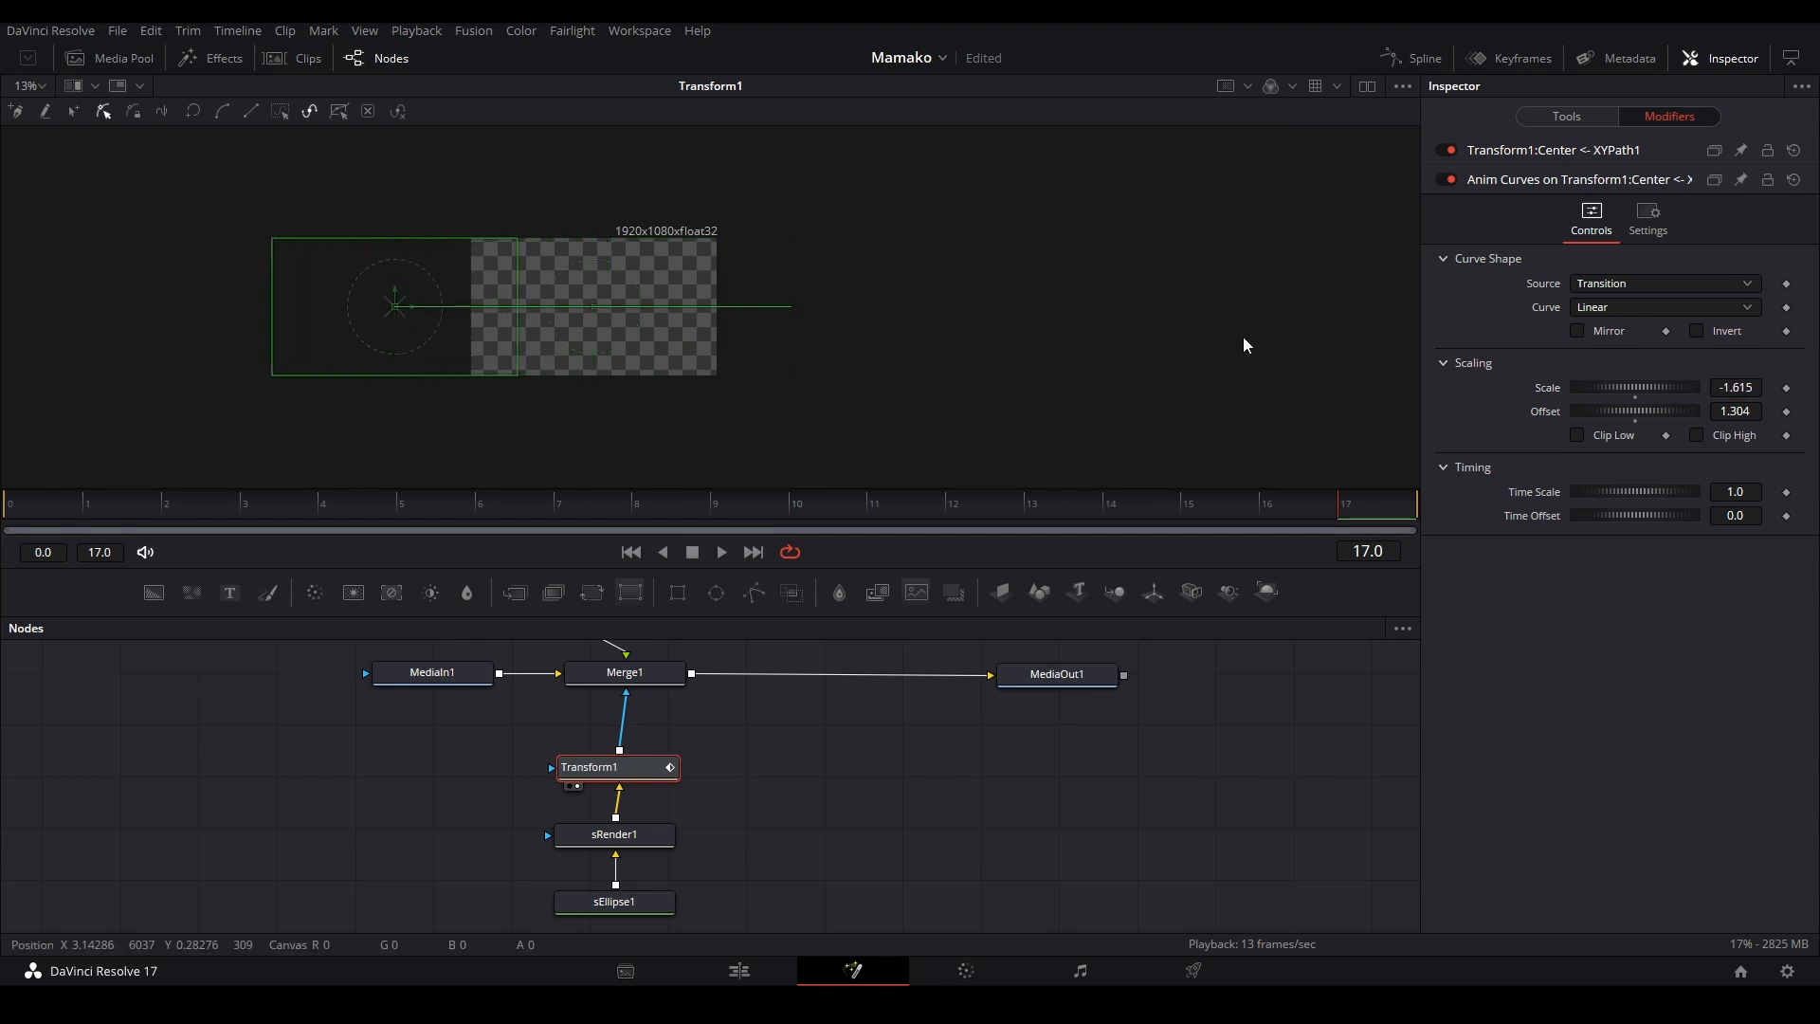
key("ctrl+f")
key("ctrl+s")
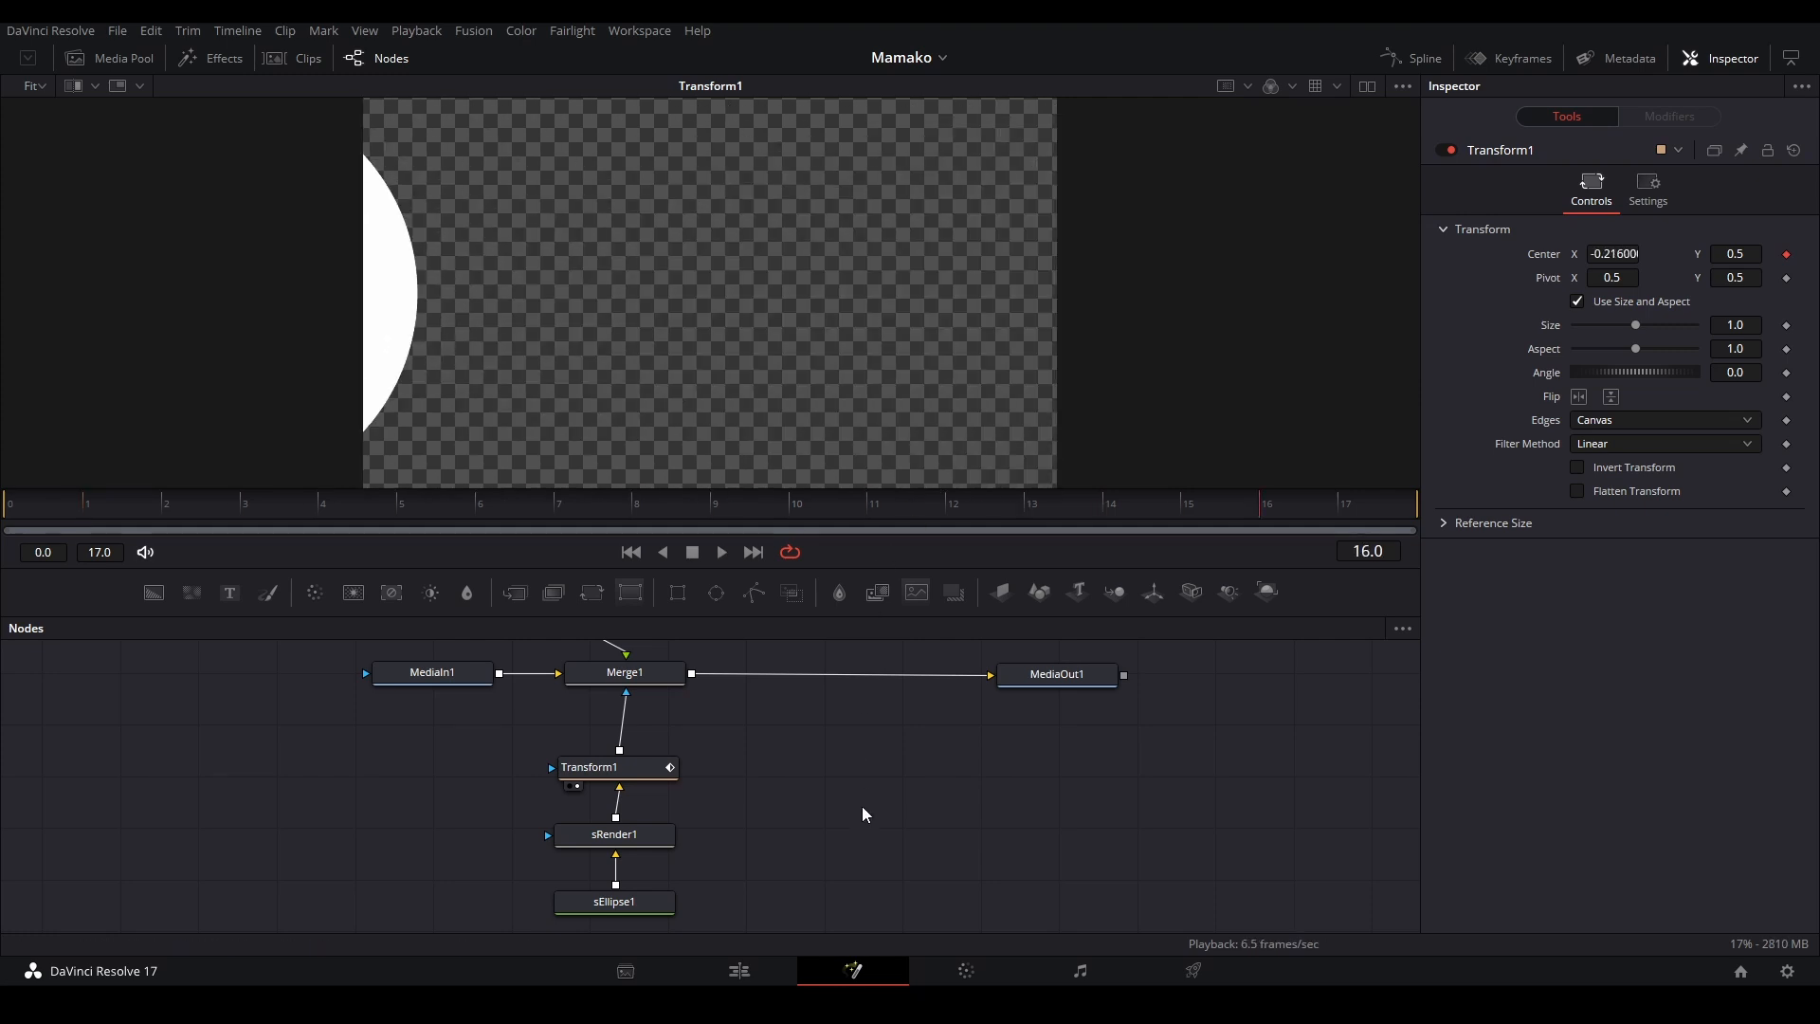
Step: Show Merge1 in the viewer and insert a DirectionalBlur node between sRender1 and Transform1, moving the shape nodes down to make room
left_click(652, 681)
key("1")
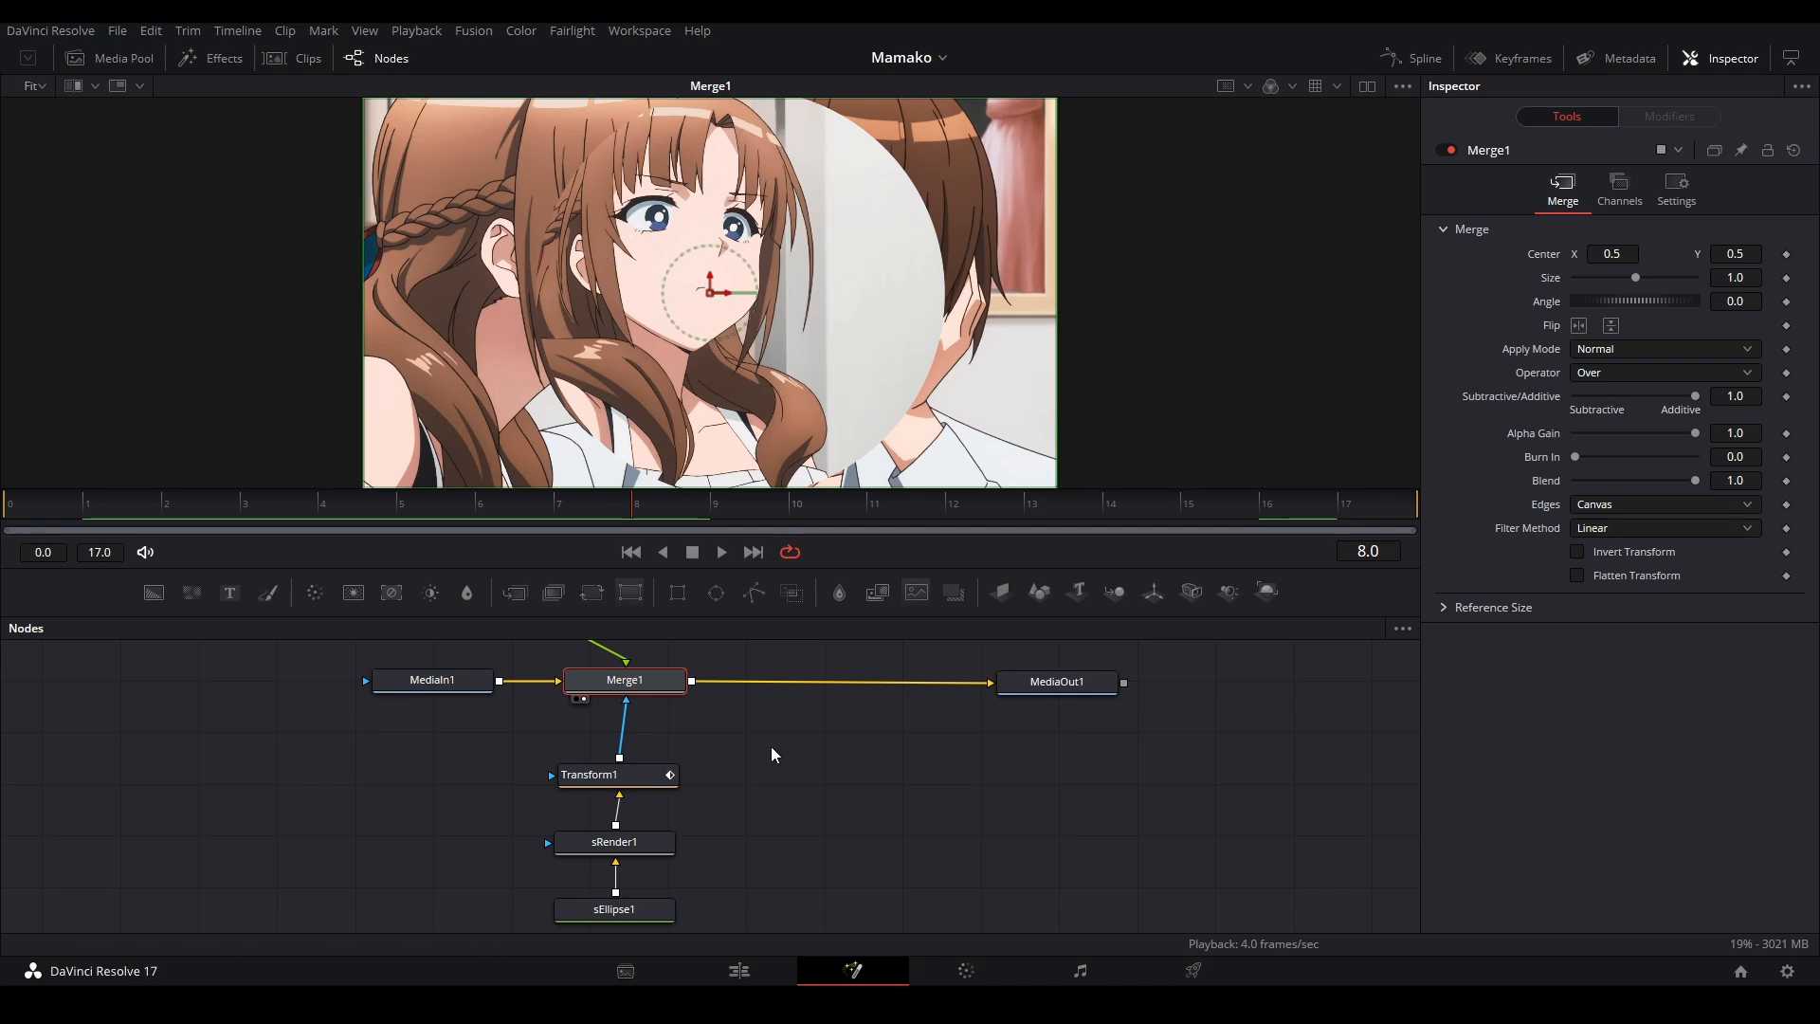
left_click_drag(691, 789, 593, 885)
left_click_drag(631, 787, 636, 871)
left_click(683, 796)
left_click_drag(670, 802, 656, 766)
key("shift+space")
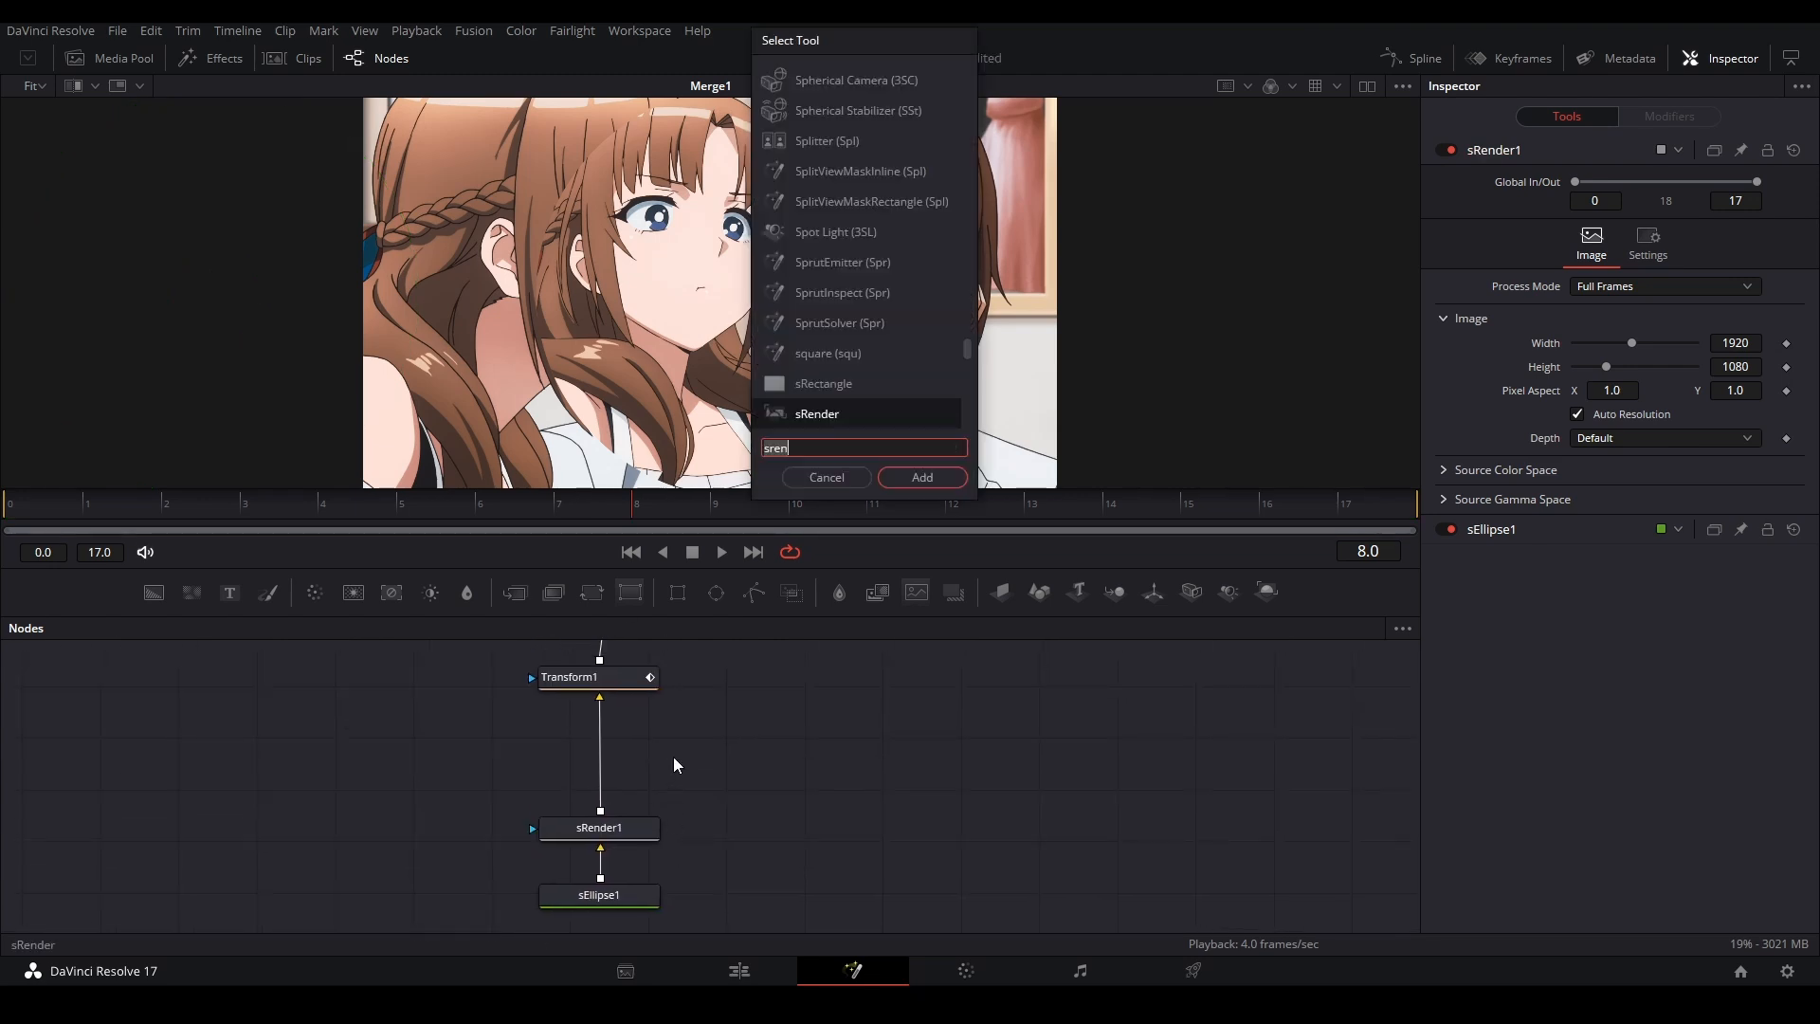
type("direc")
key("Return")
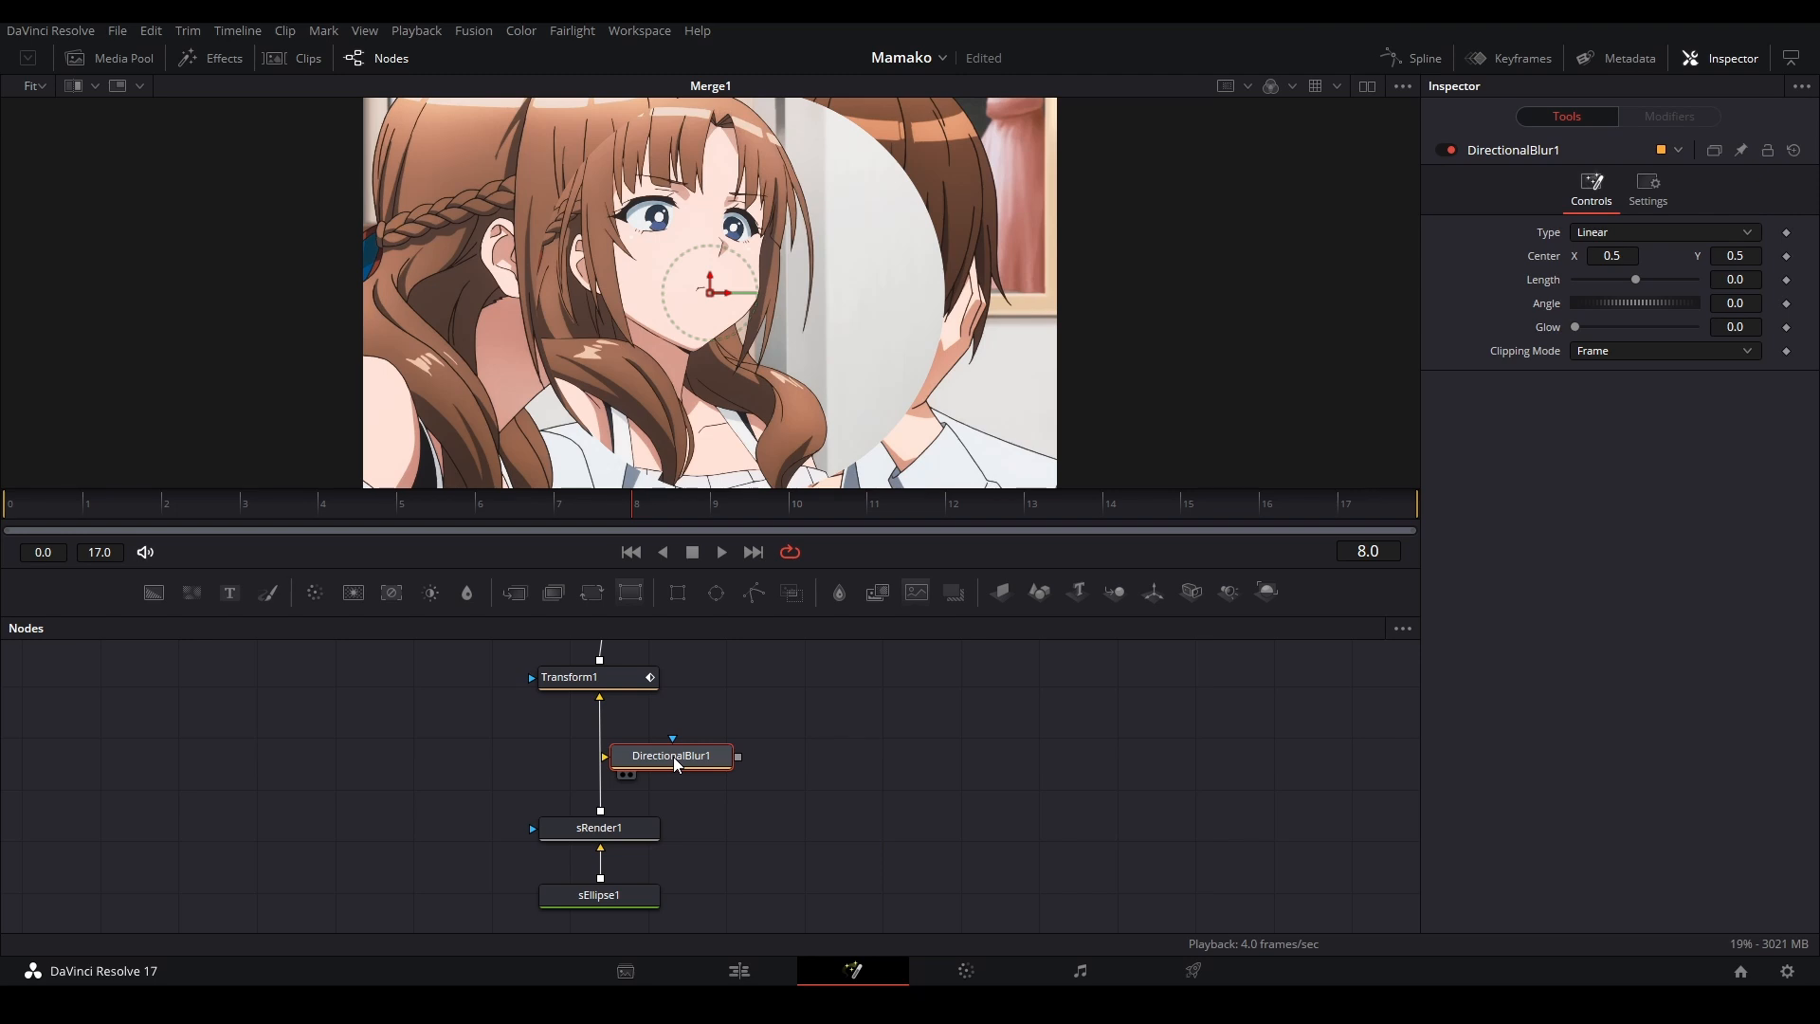
left_click_drag(673, 757, 599, 750)
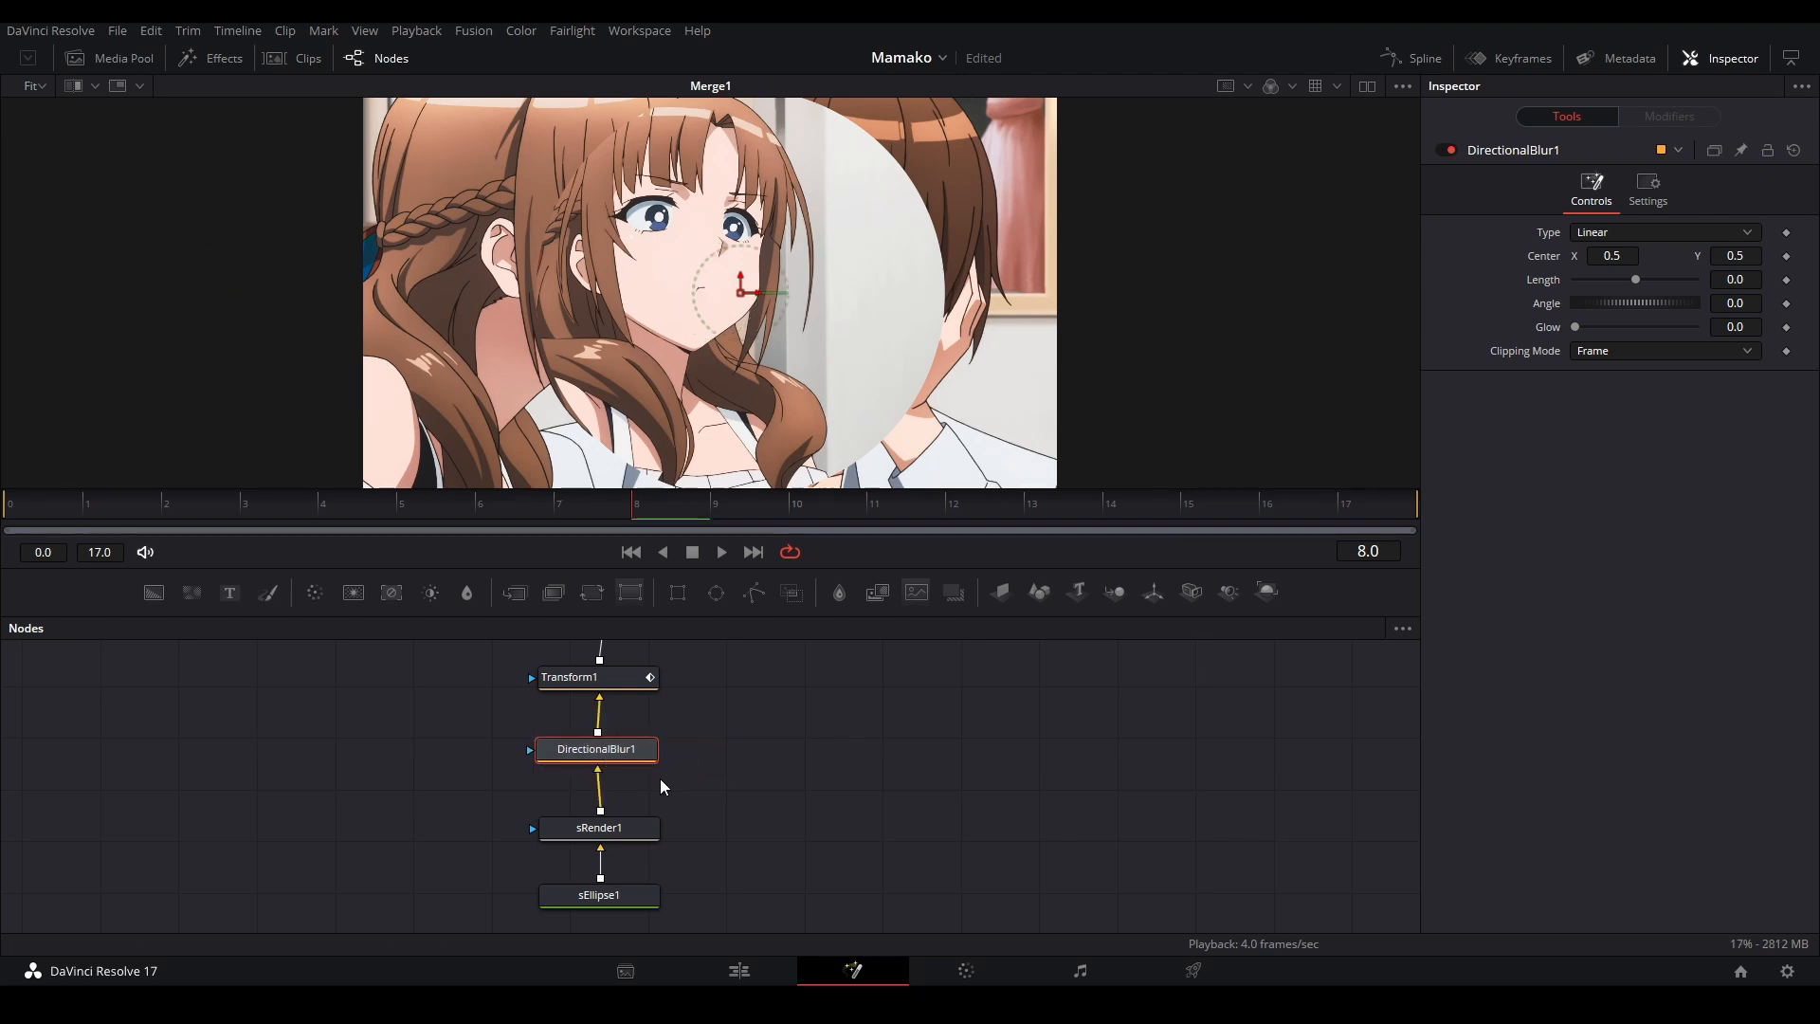
Step: View DirectionalBlur1 and set its Length to -1 and its Glow to 10
key("1")
left_click_drag(1217, 246, 1088, 261)
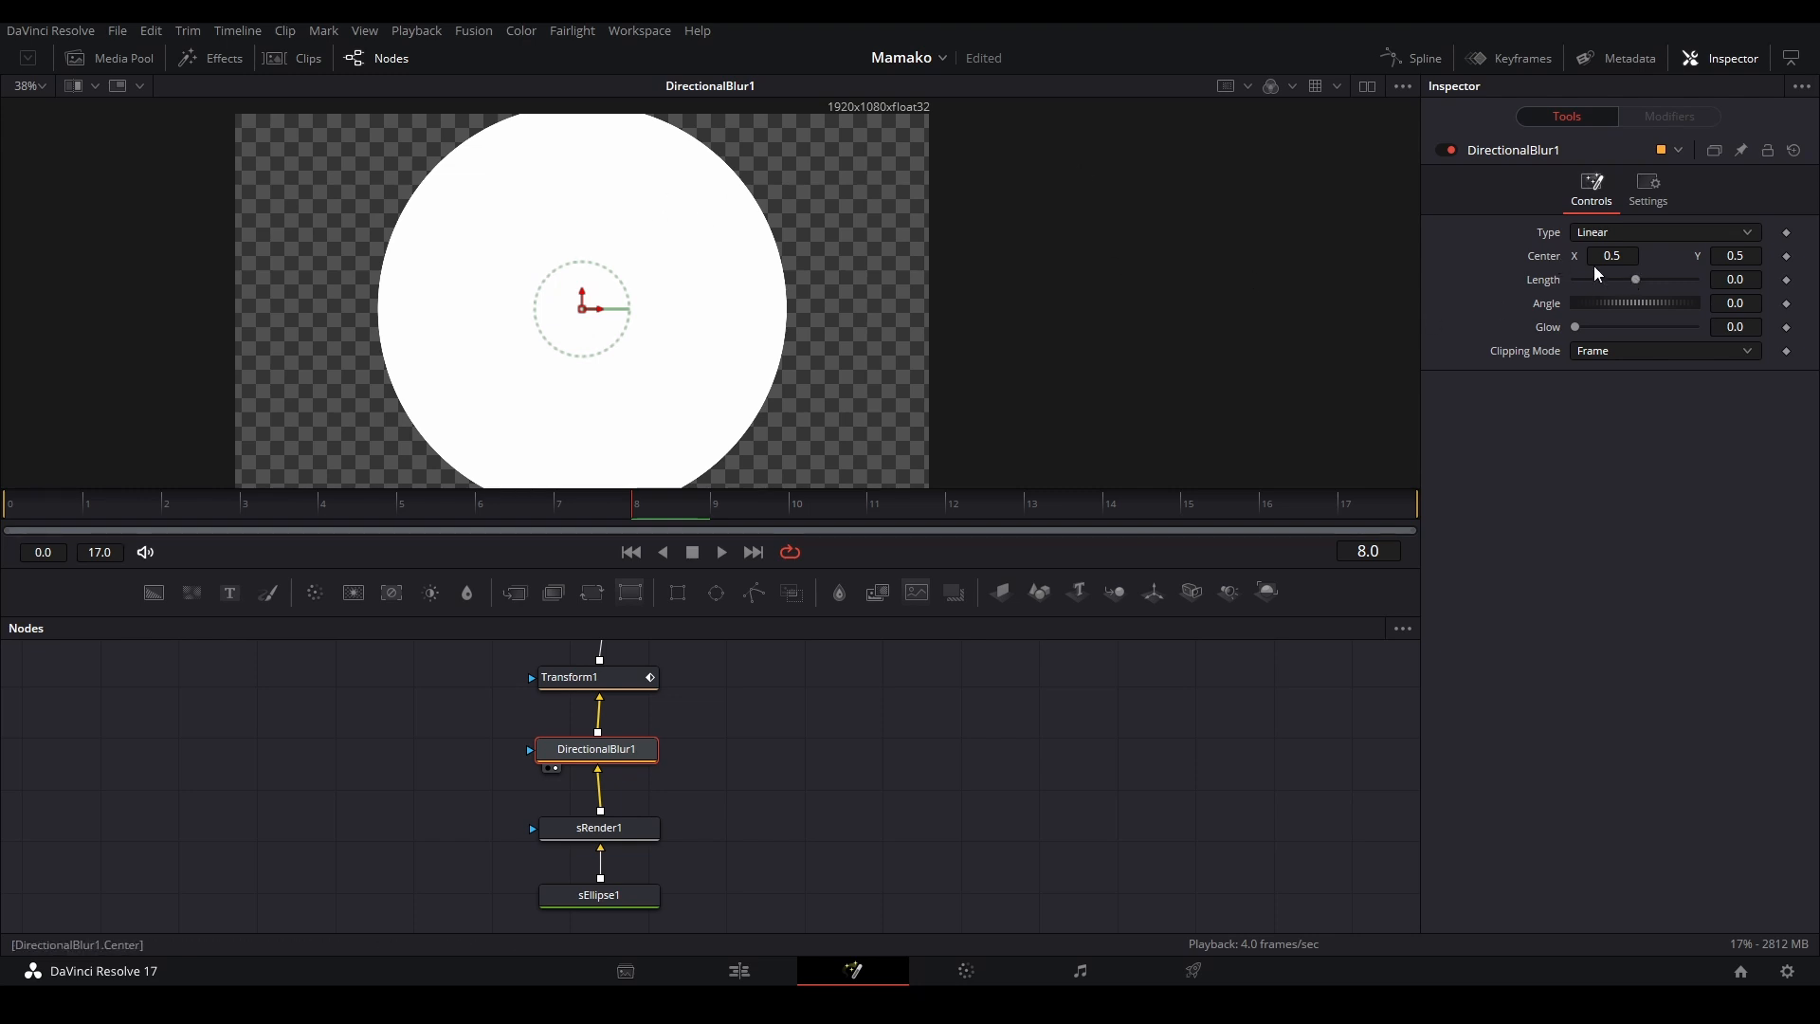
left_click_drag(1636, 274, 1543, 281)
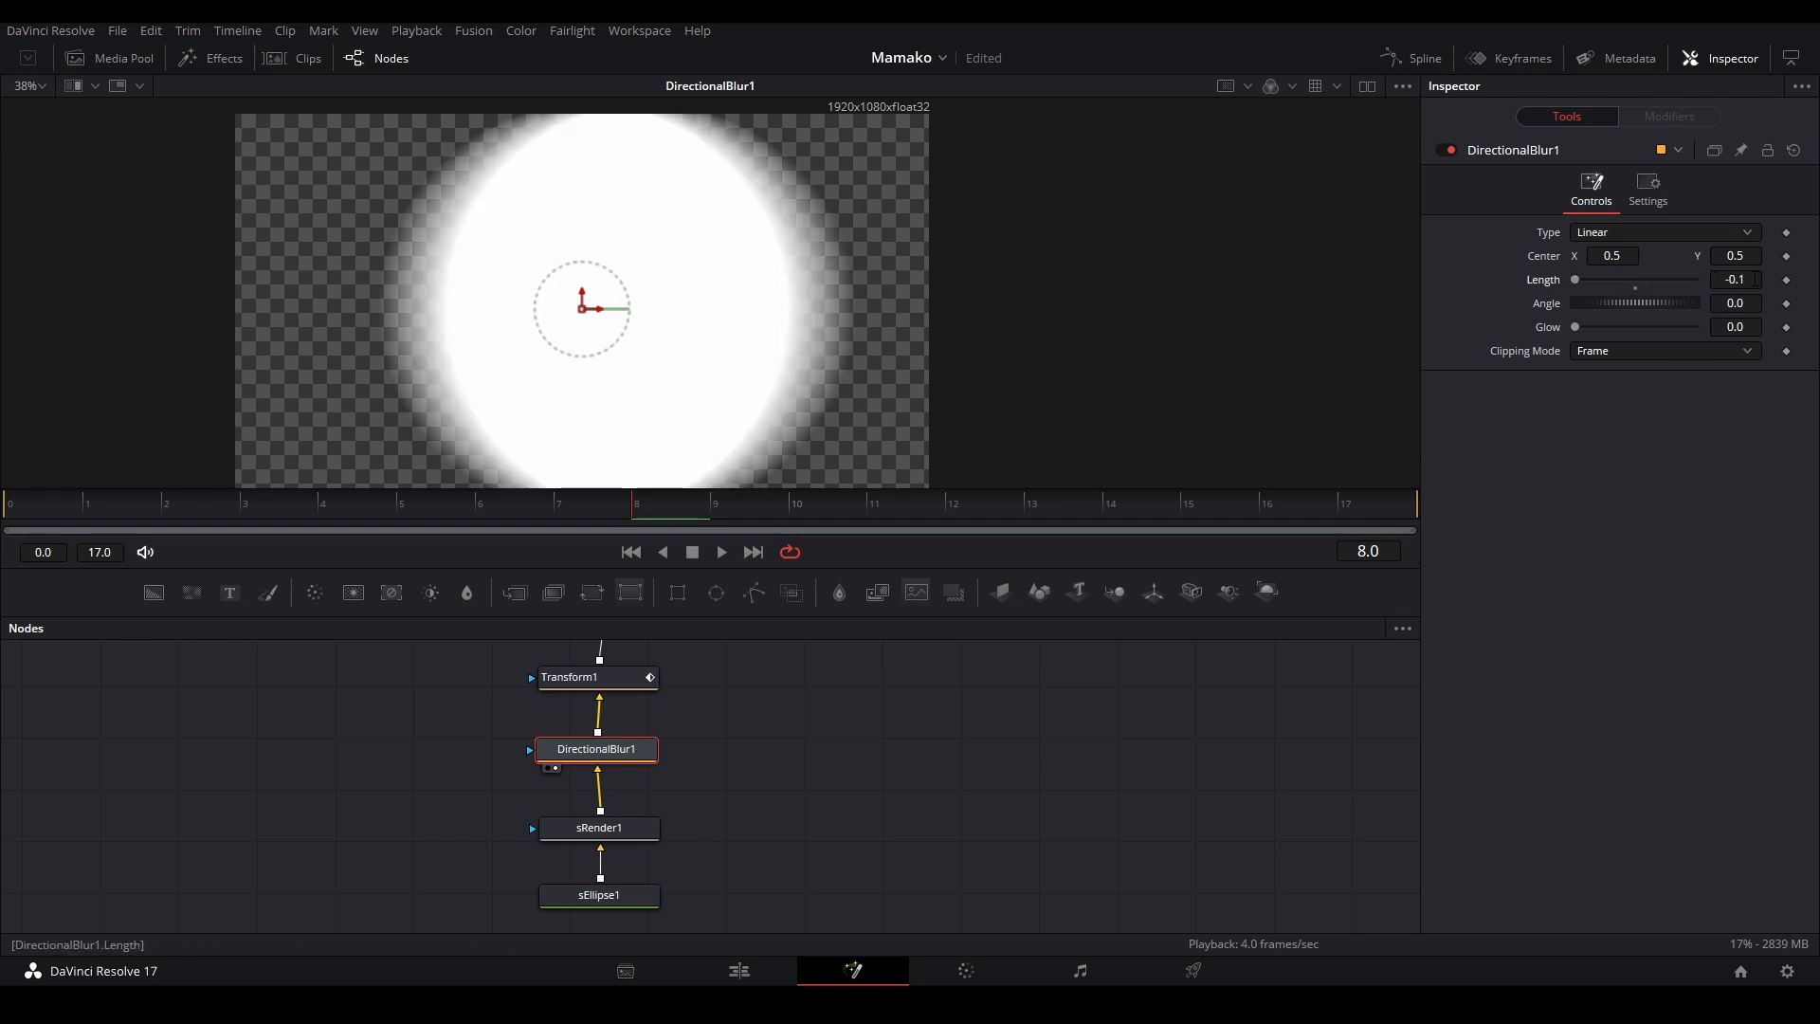
type("-1")
key("Tab")
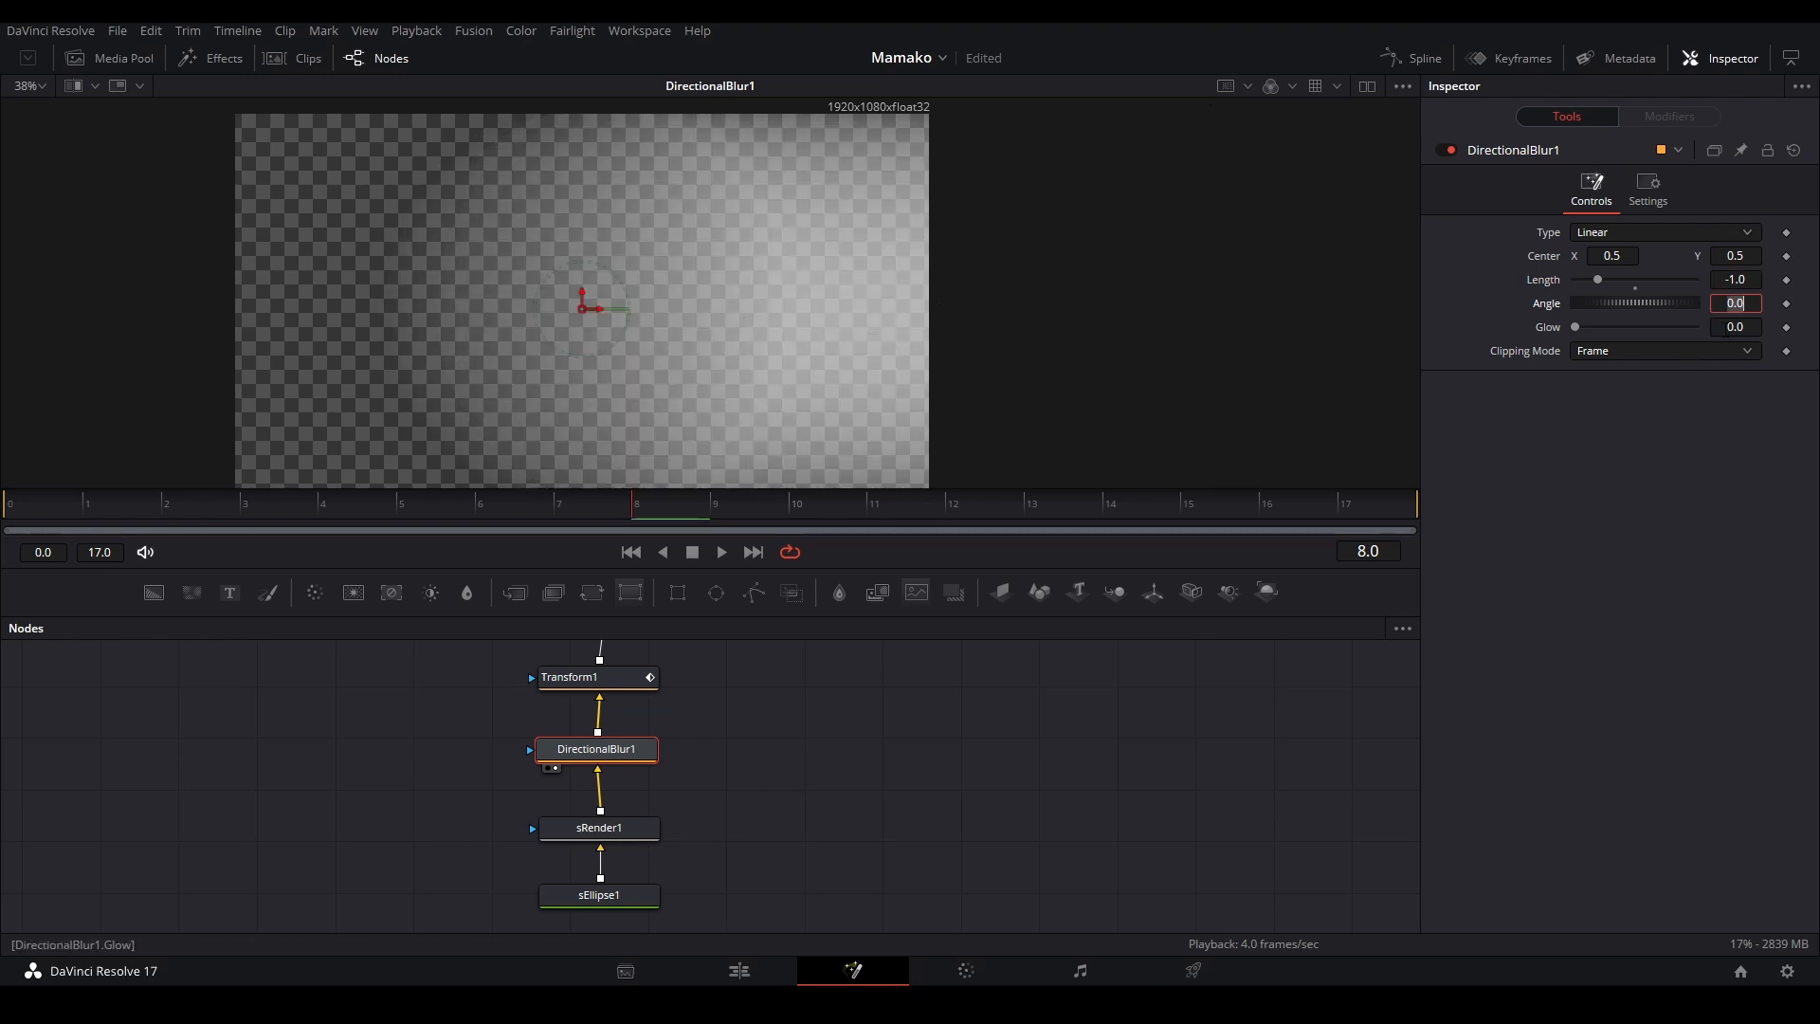
left_click(1728, 327)
type("10")
key("Return")
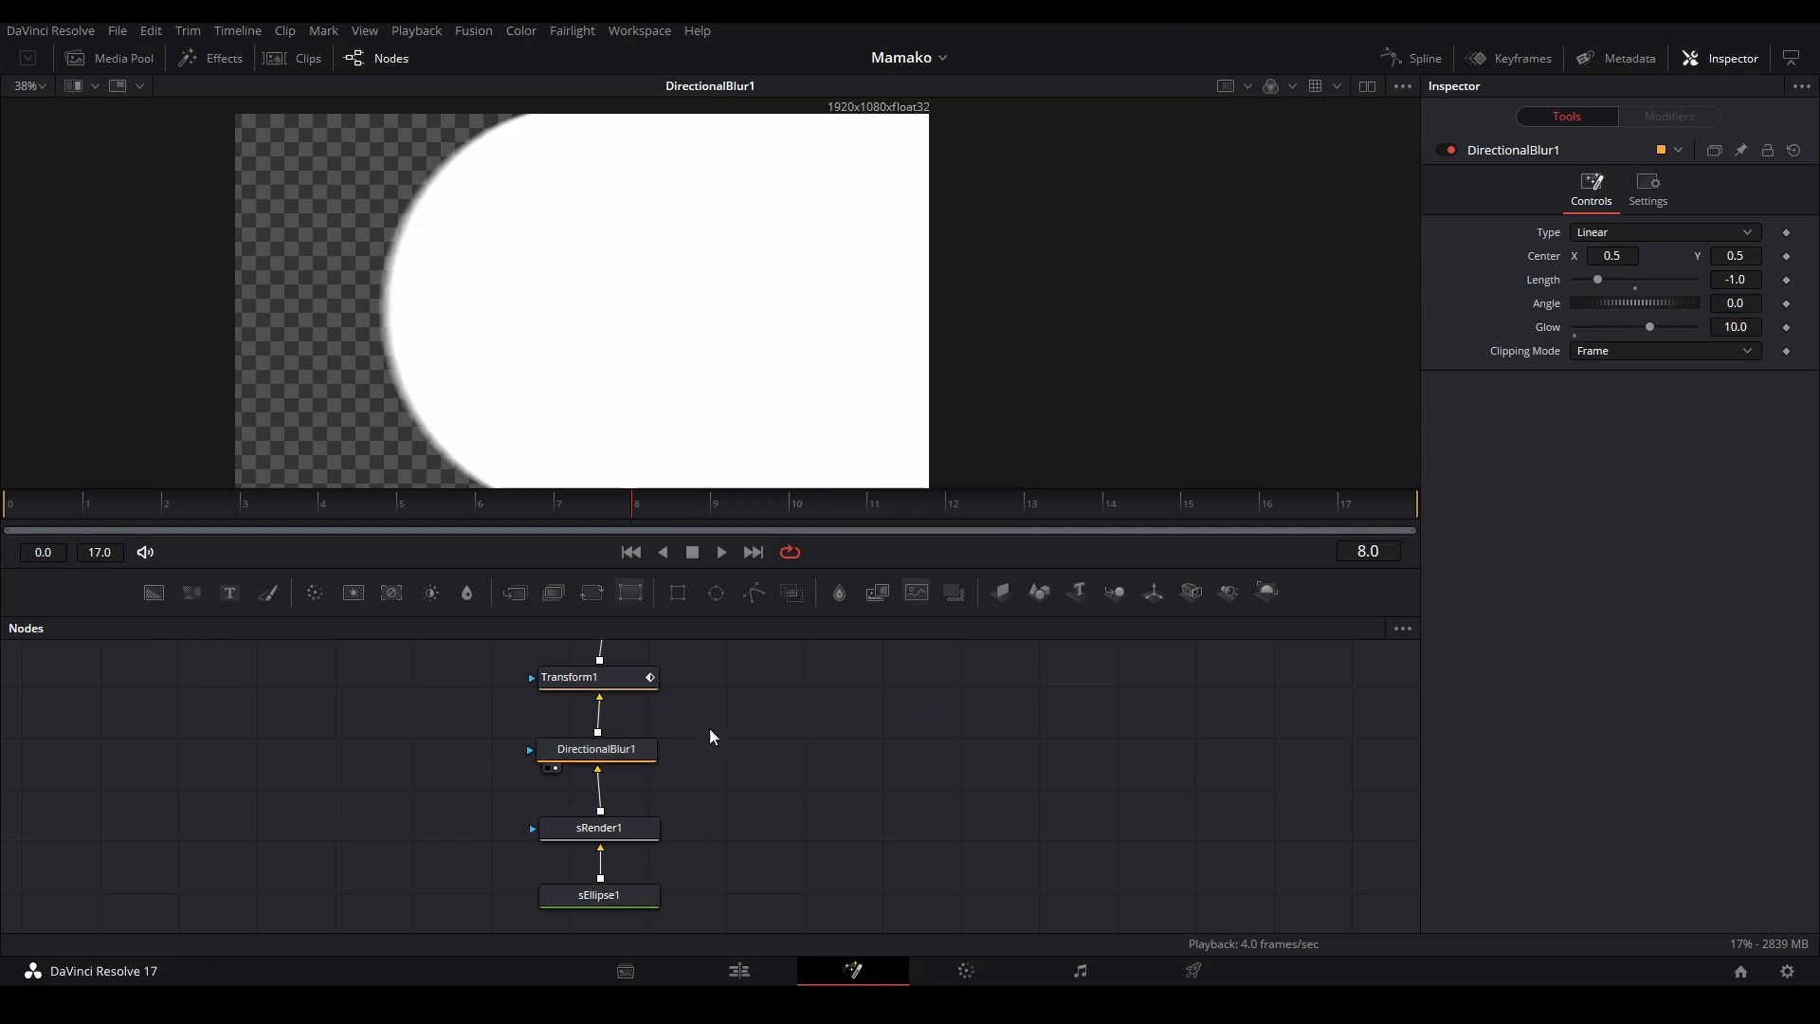
Step: Insert a Bitmap node between DirectionalBlur1 and Transform1 and show it in the viewer
left_click_drag(712, 732, 536, 887)
left_click_drag(611, 765, 611, 806)
left_click(641, 748)
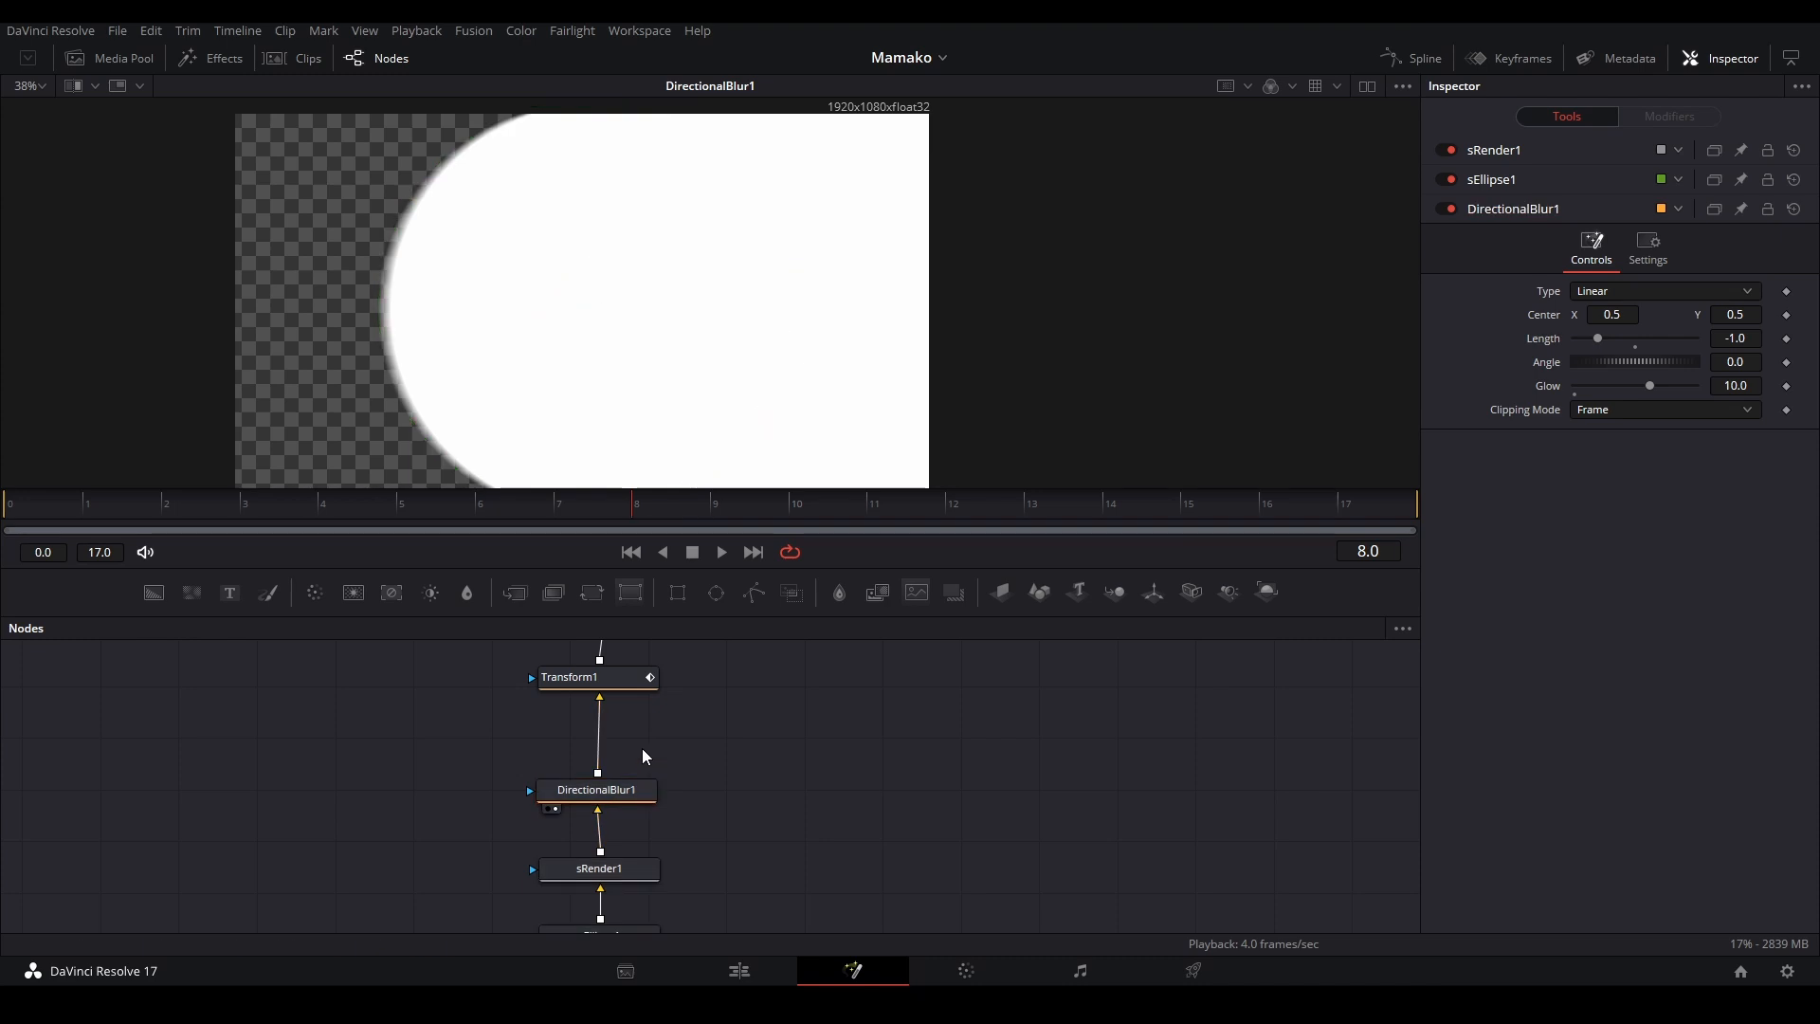
key("shift+space")
type("bitm")
key("Return")
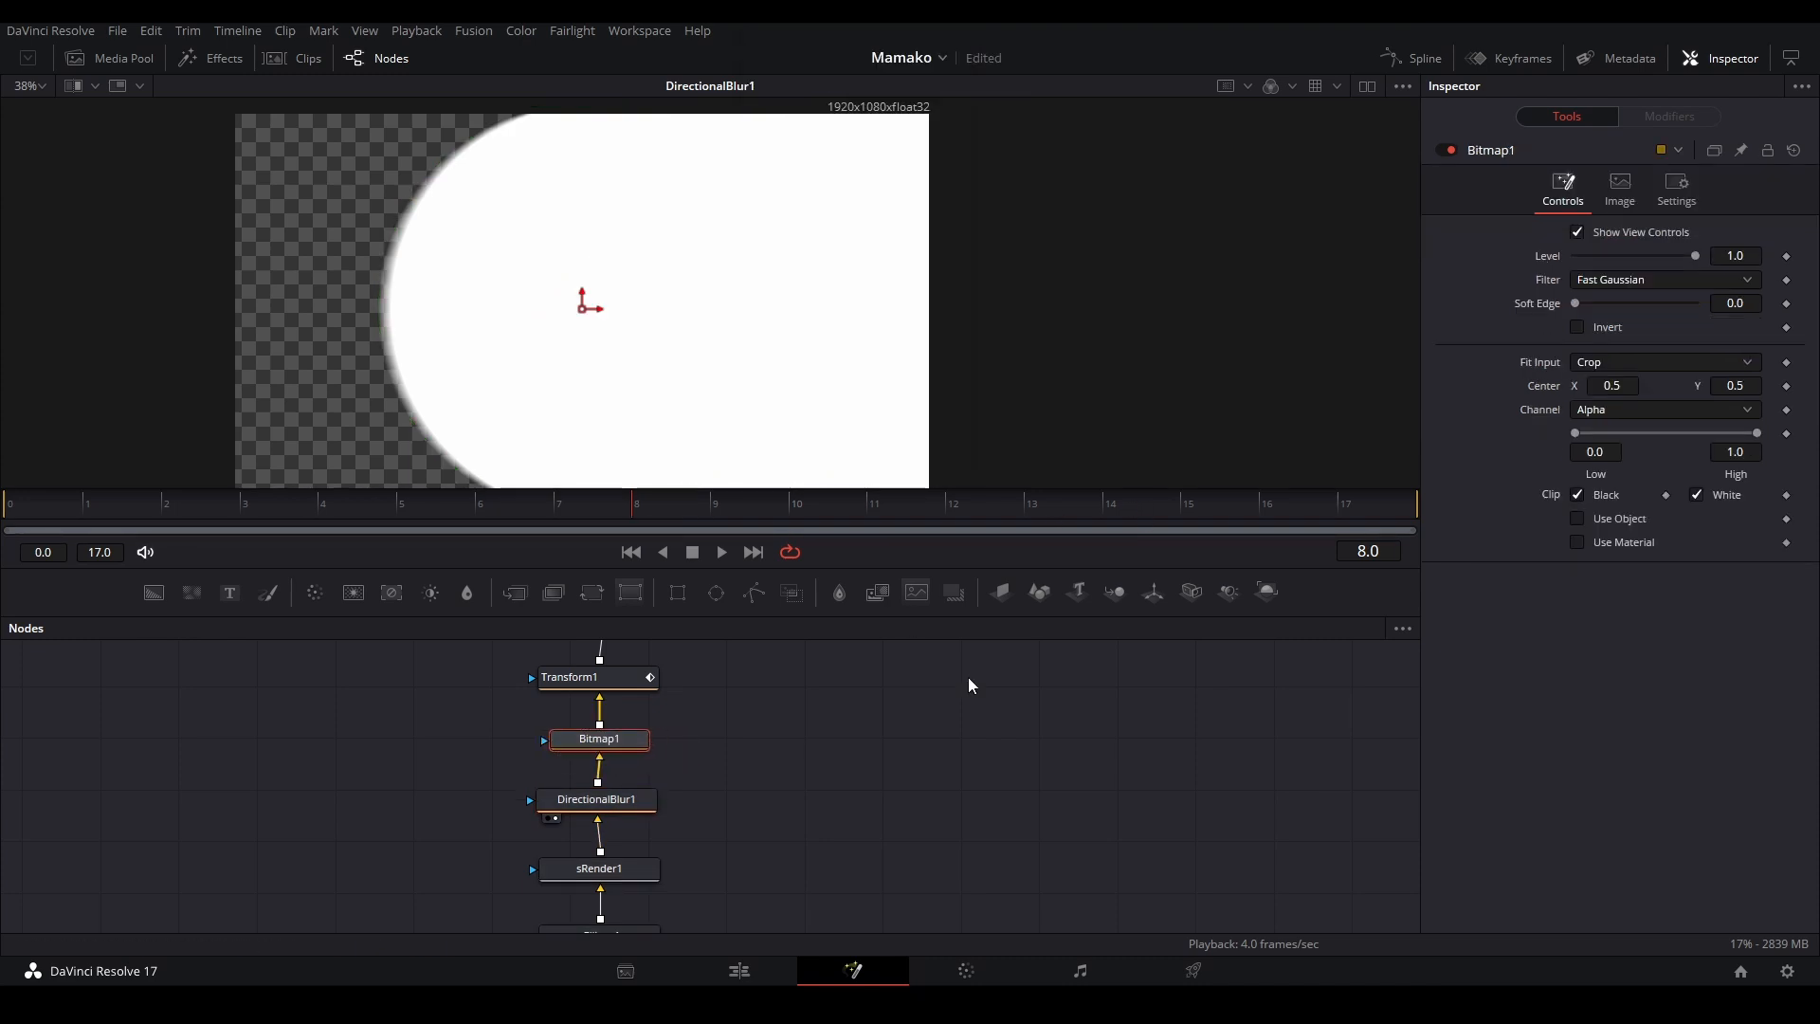
key("1")
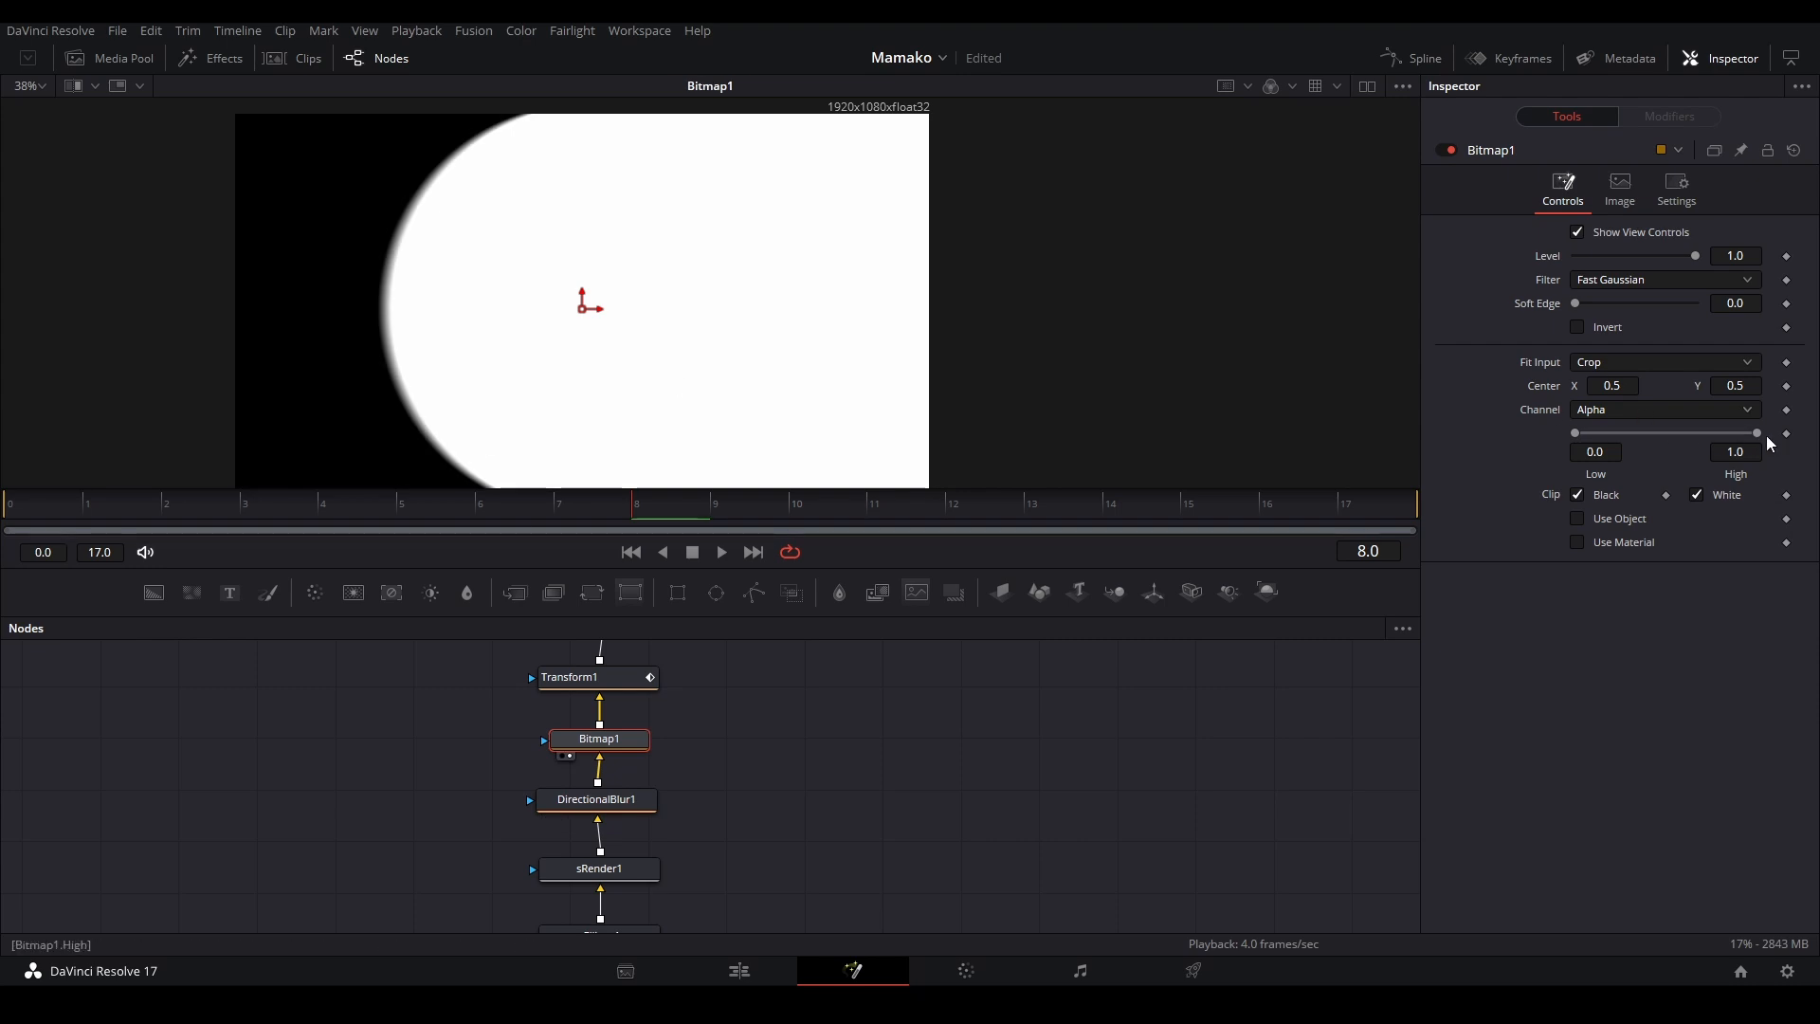
Step: Sharpen the mask edge by setting Bitmap1's Low to 0.072 and High to 0.144
left_click_drag(1758, 434, 1589, 434)
scroll(370, 213, "up", 5)
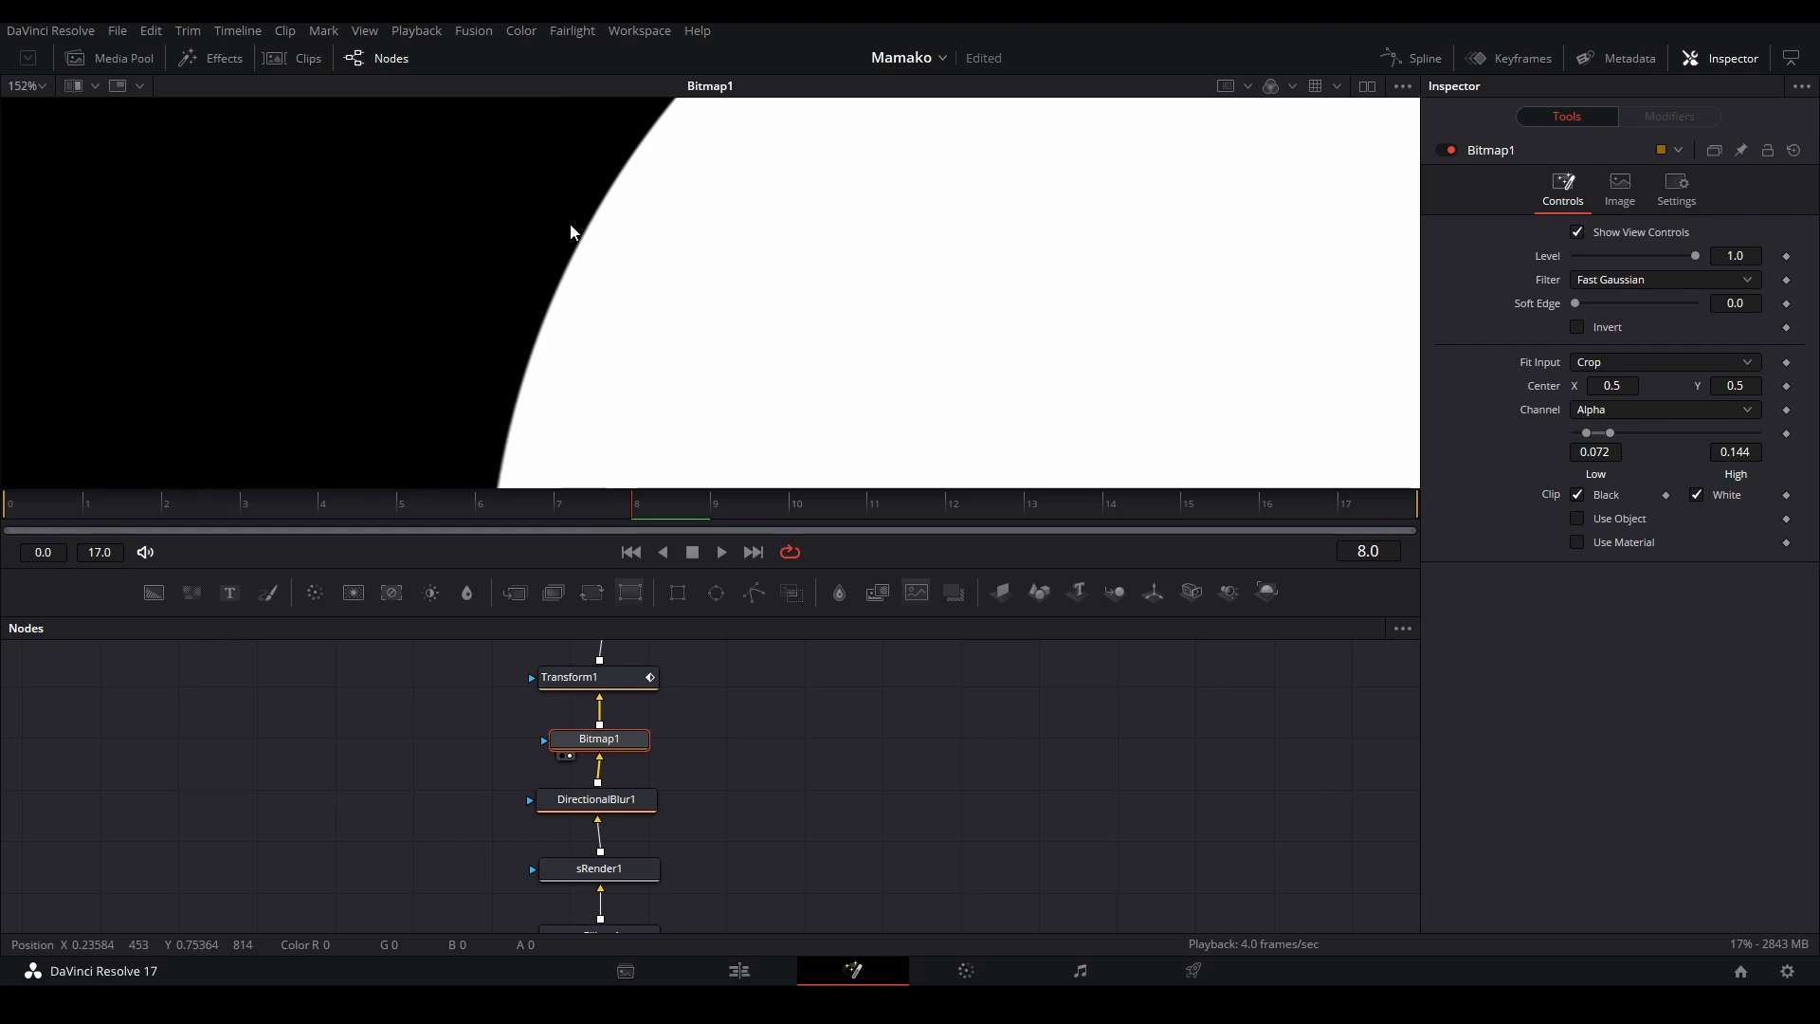
scroll(571, 232, "down", 5)
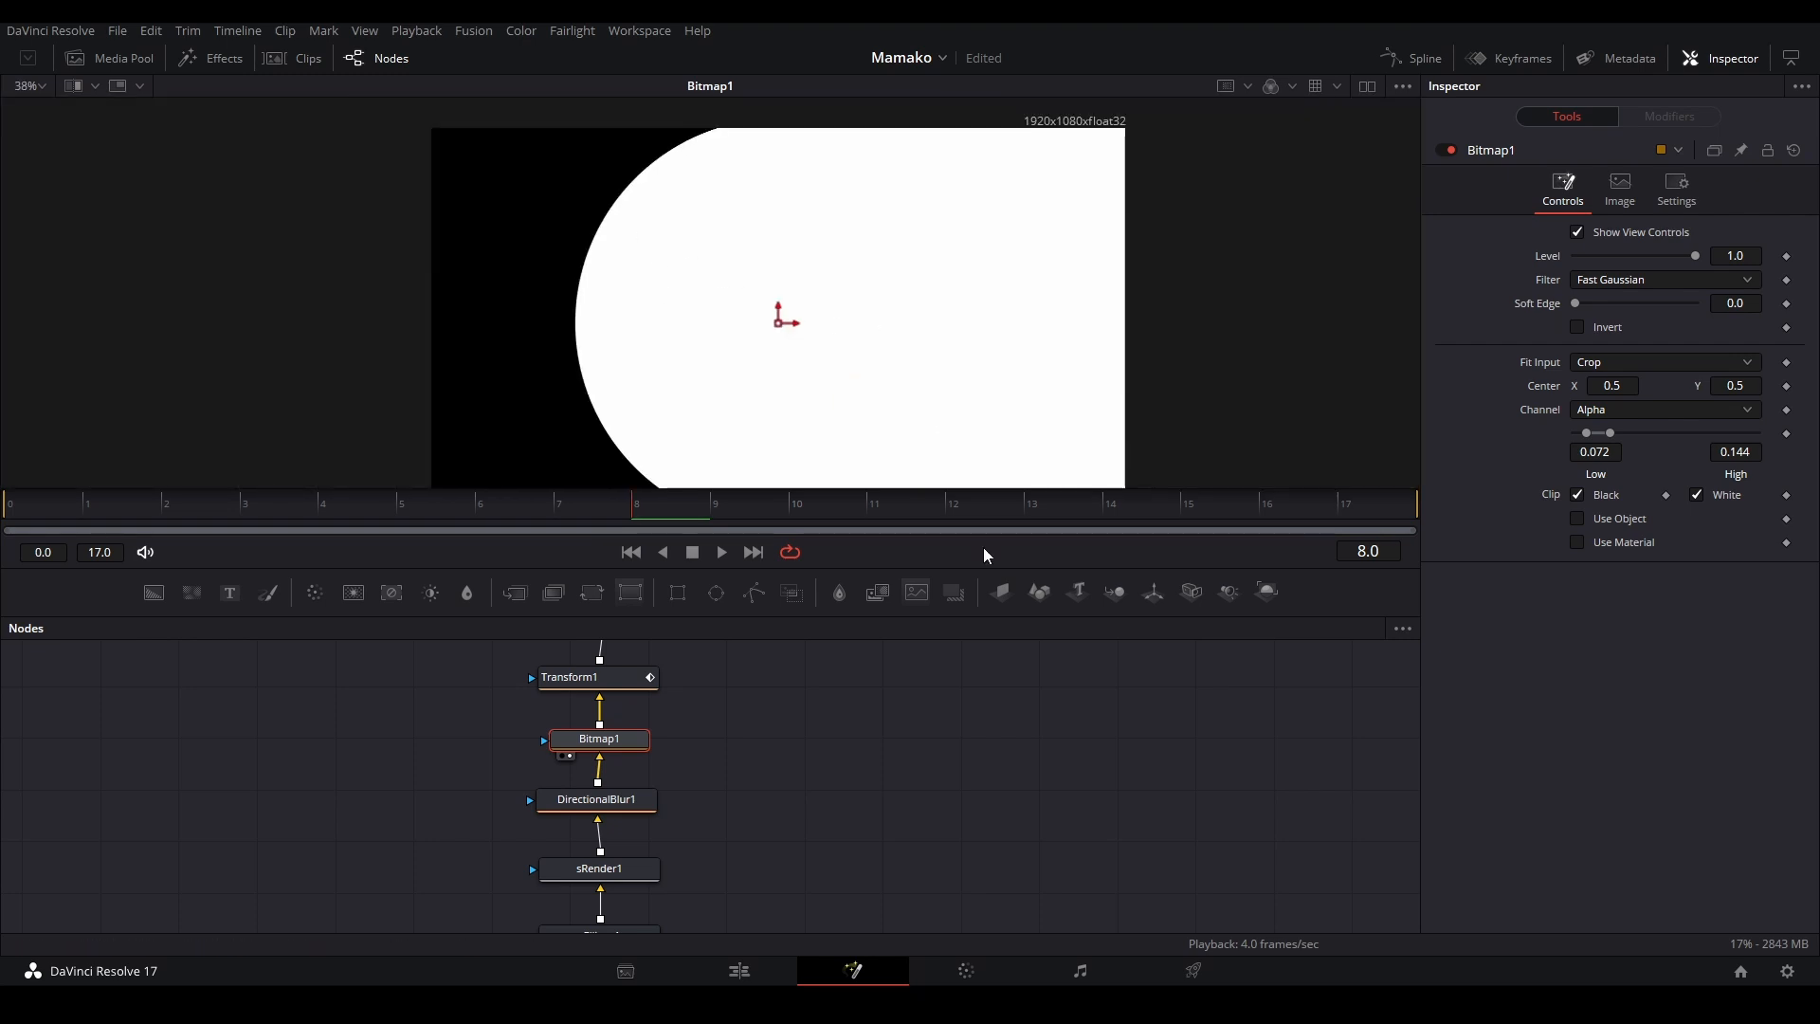
key("ctrl+f")
Step: View Transform1 and Merge1 in turn and play the transition from the first frame to check the wipe
left_click(598, 677)
key("2")
left_click_drag(777, 702, 787, 783)
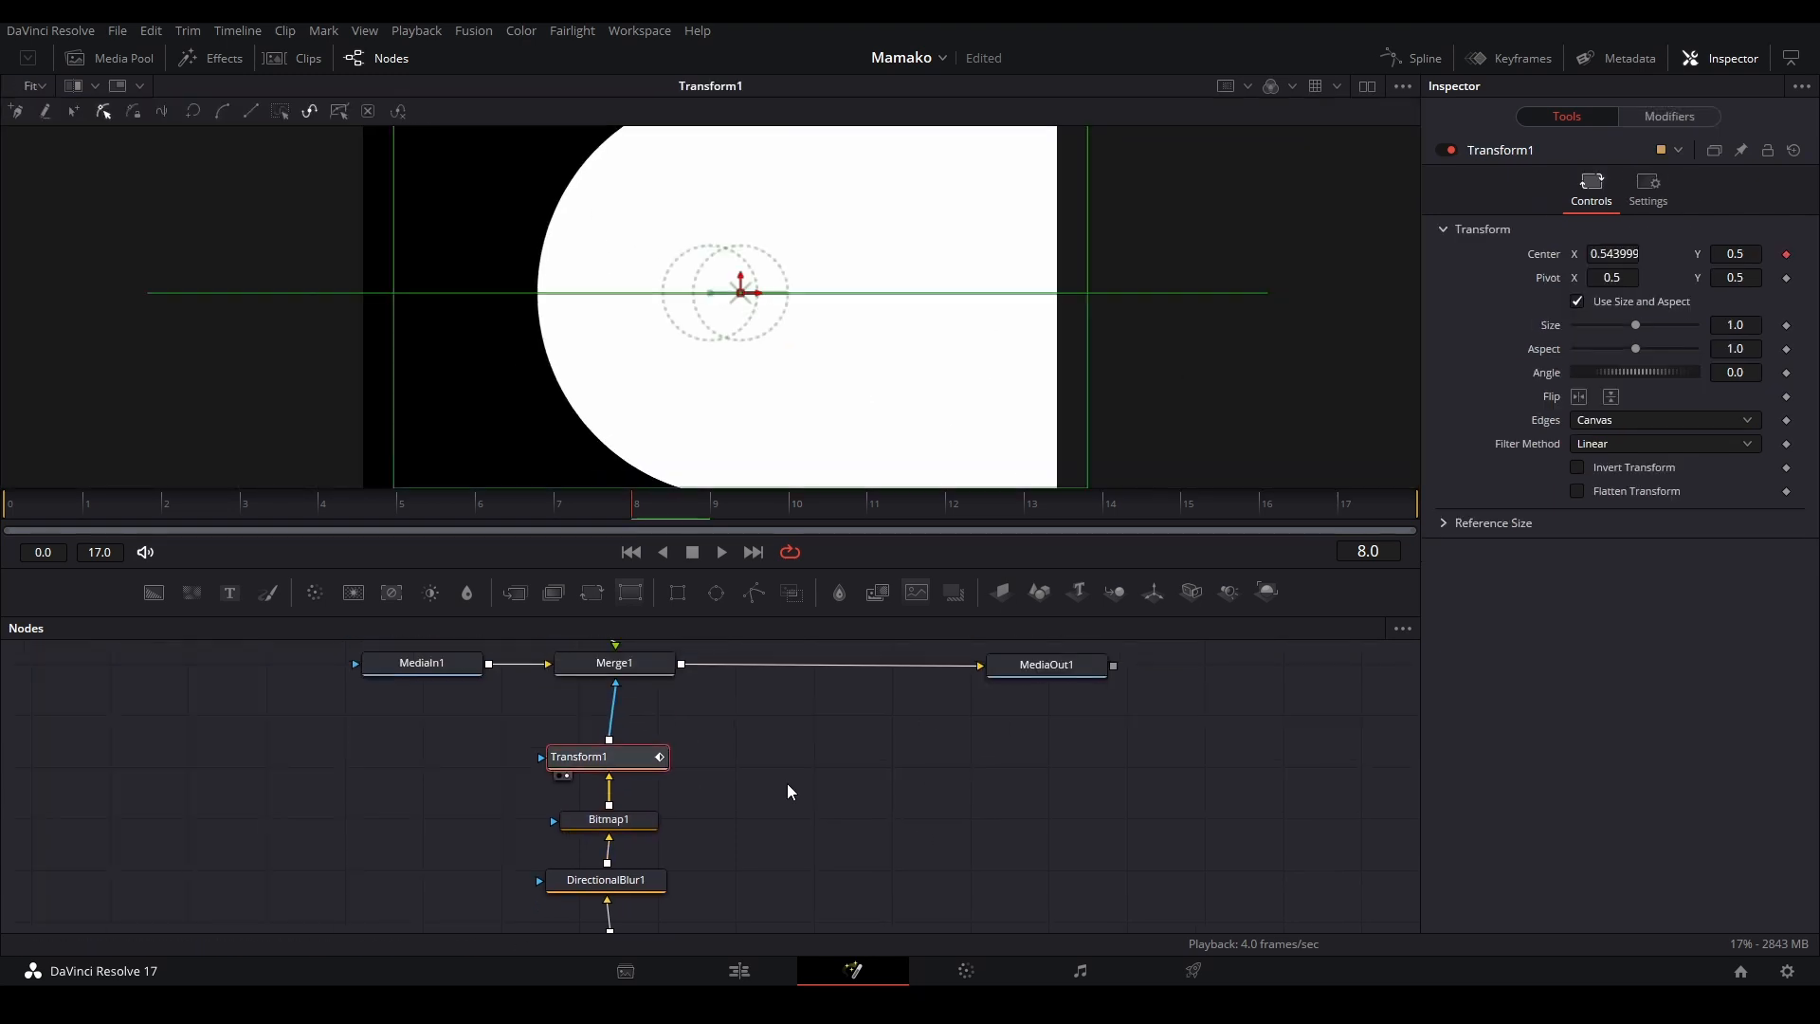
left_click(615, 663)
key("2")
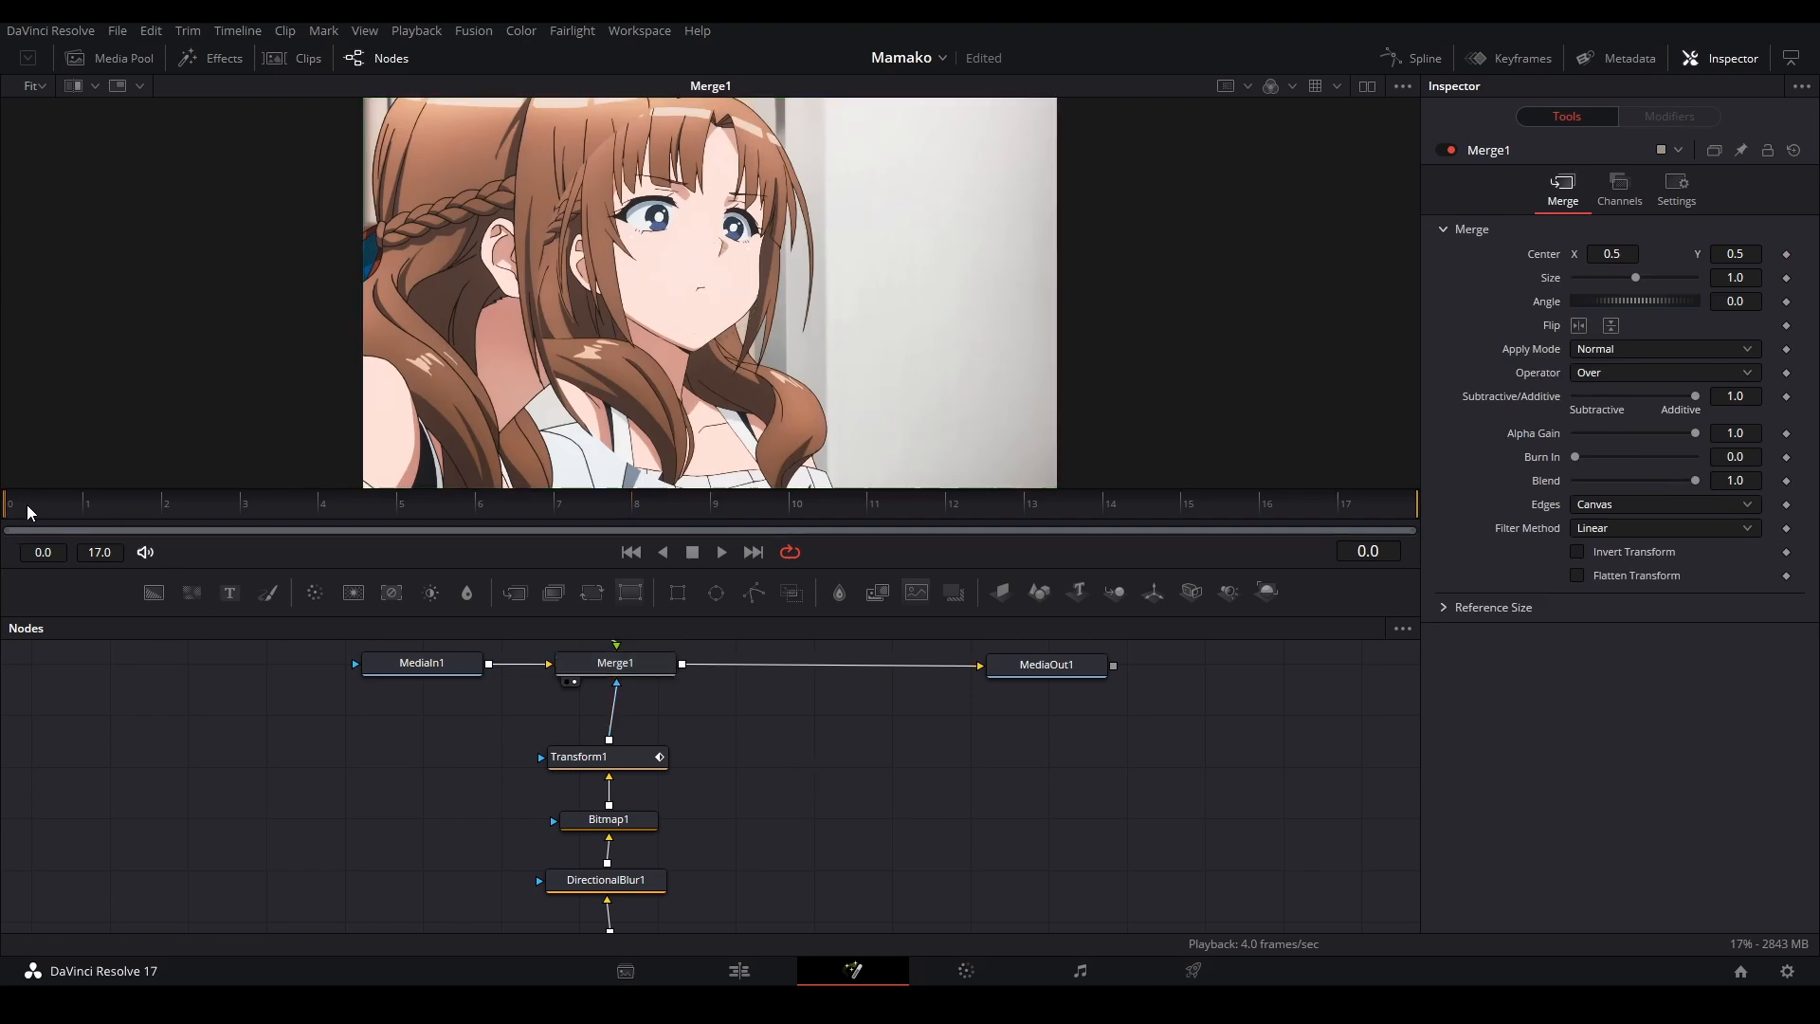
key("space")
key("space")
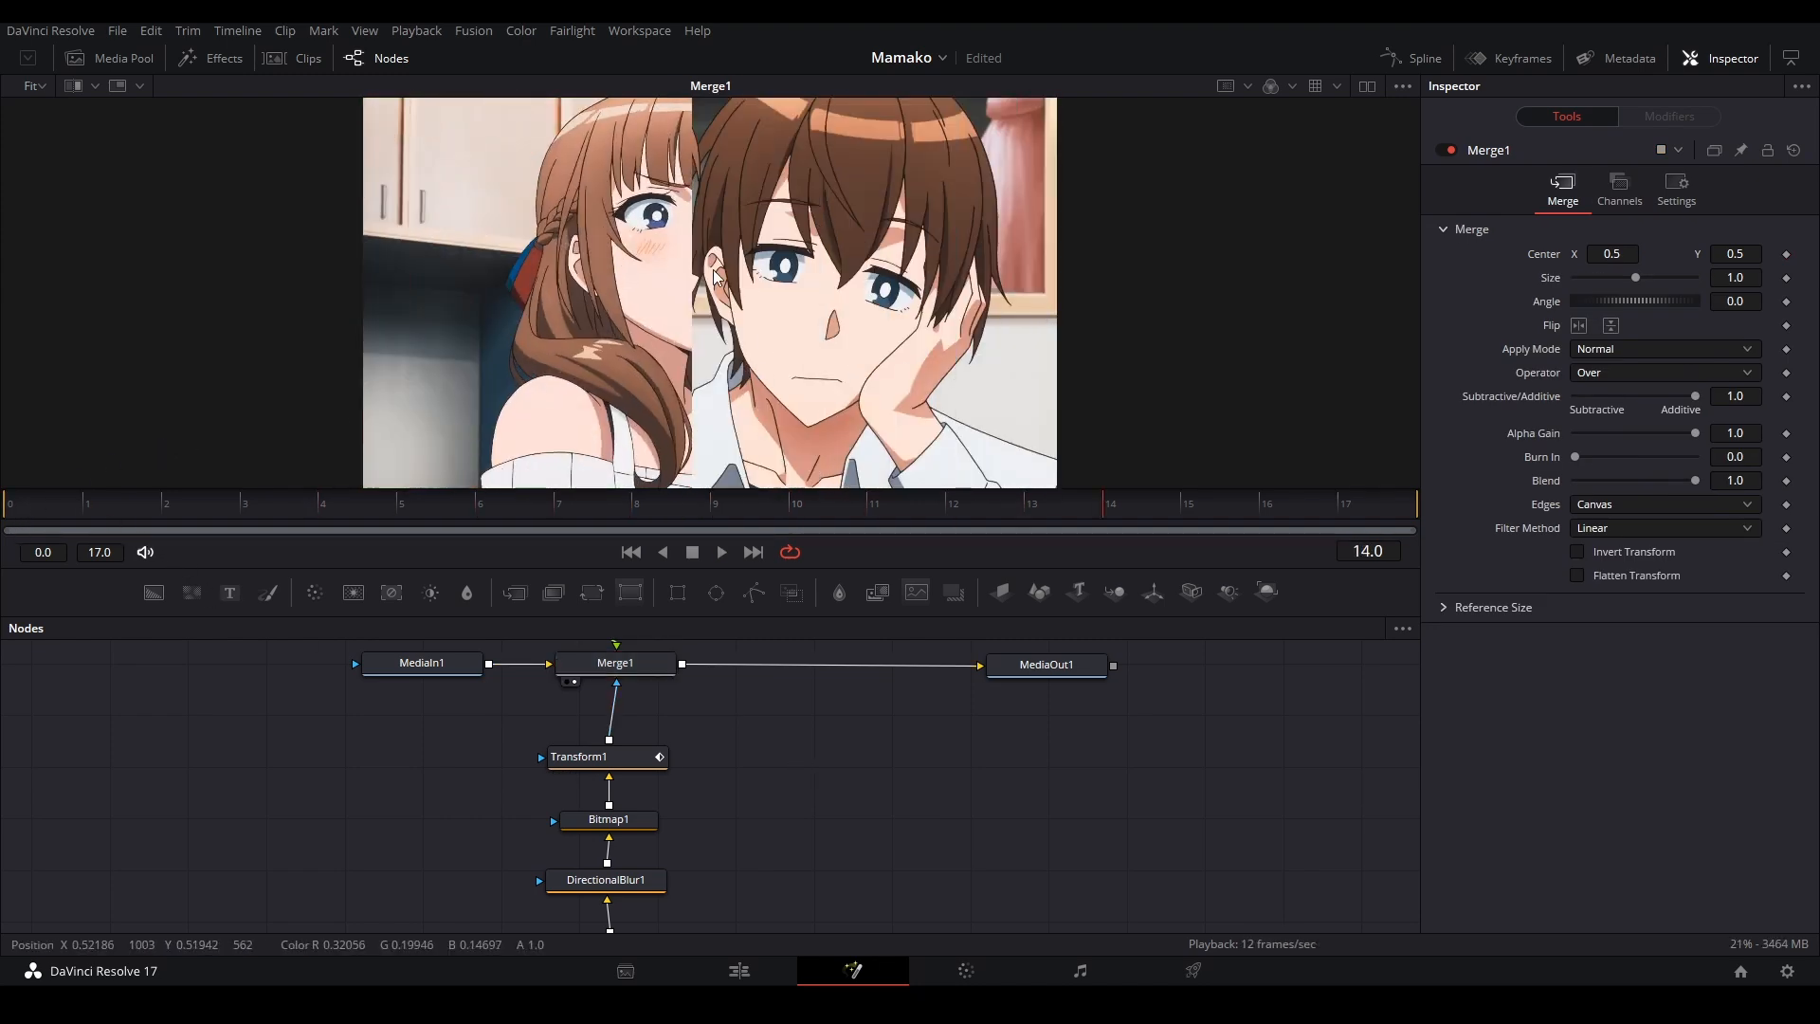
Step: Show Transform1 in the viewer and set its Edges to Duplicate
left_click(654, 757)
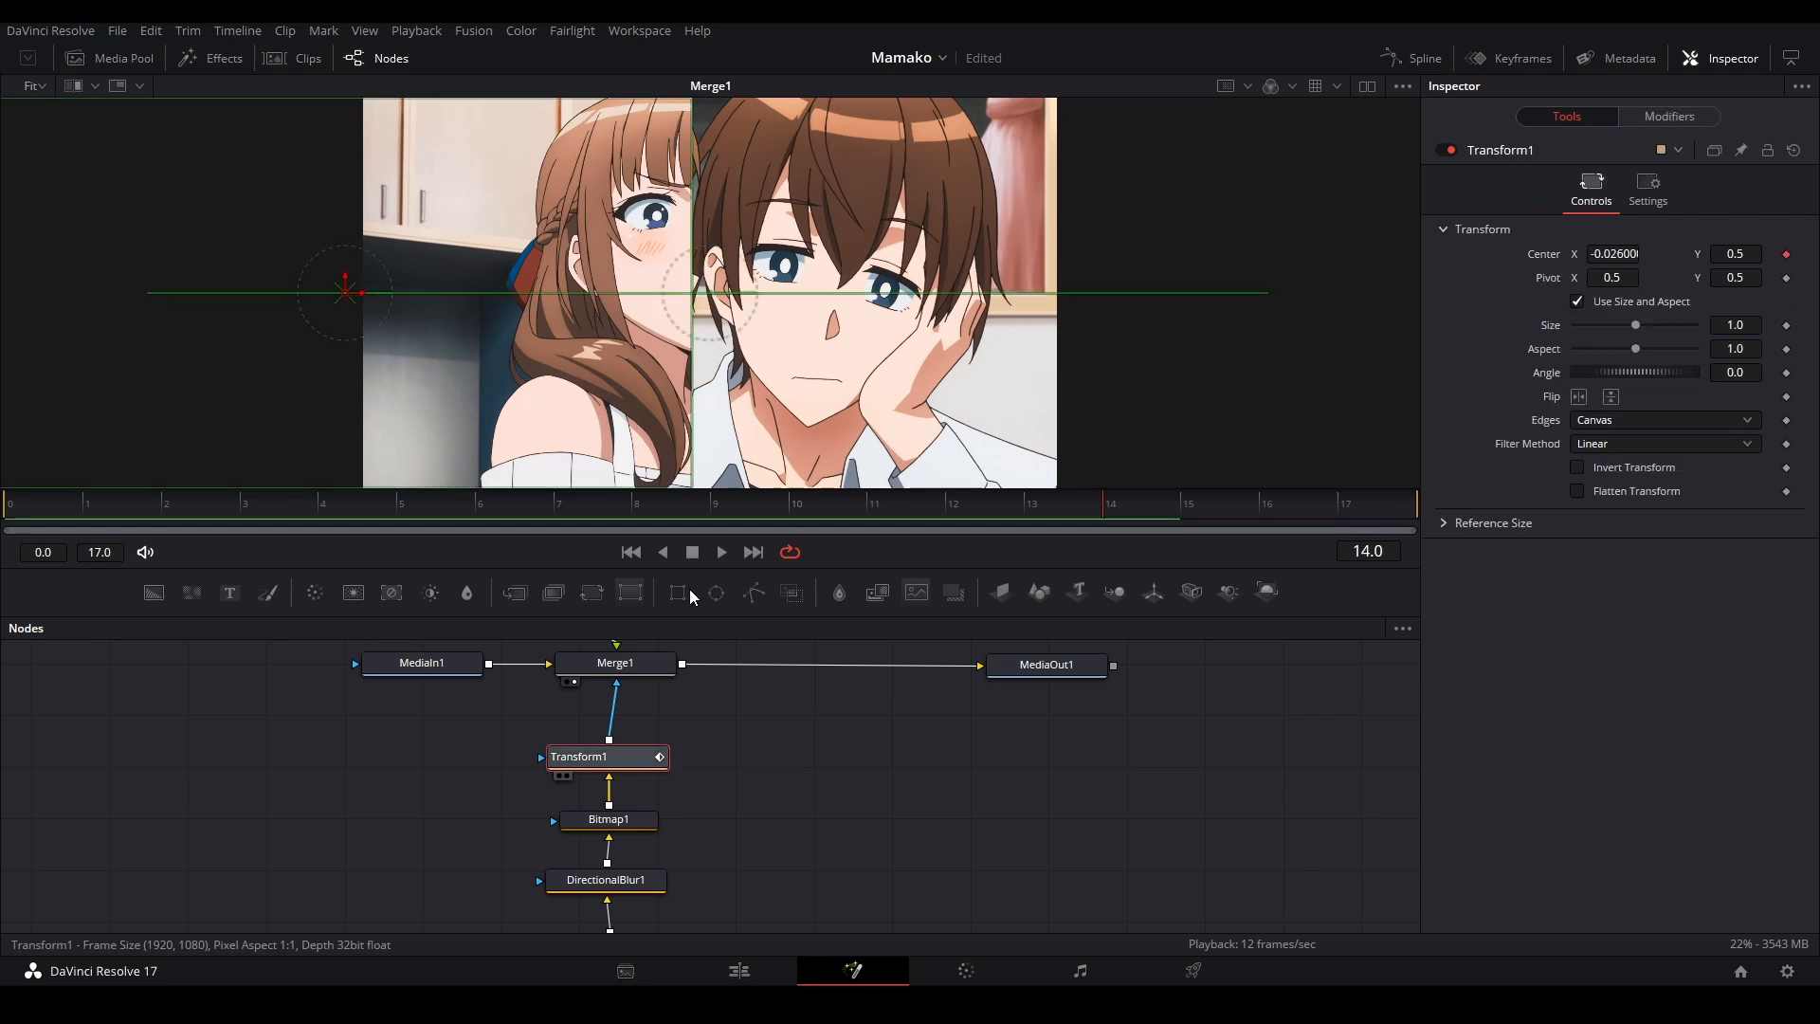
key("2")
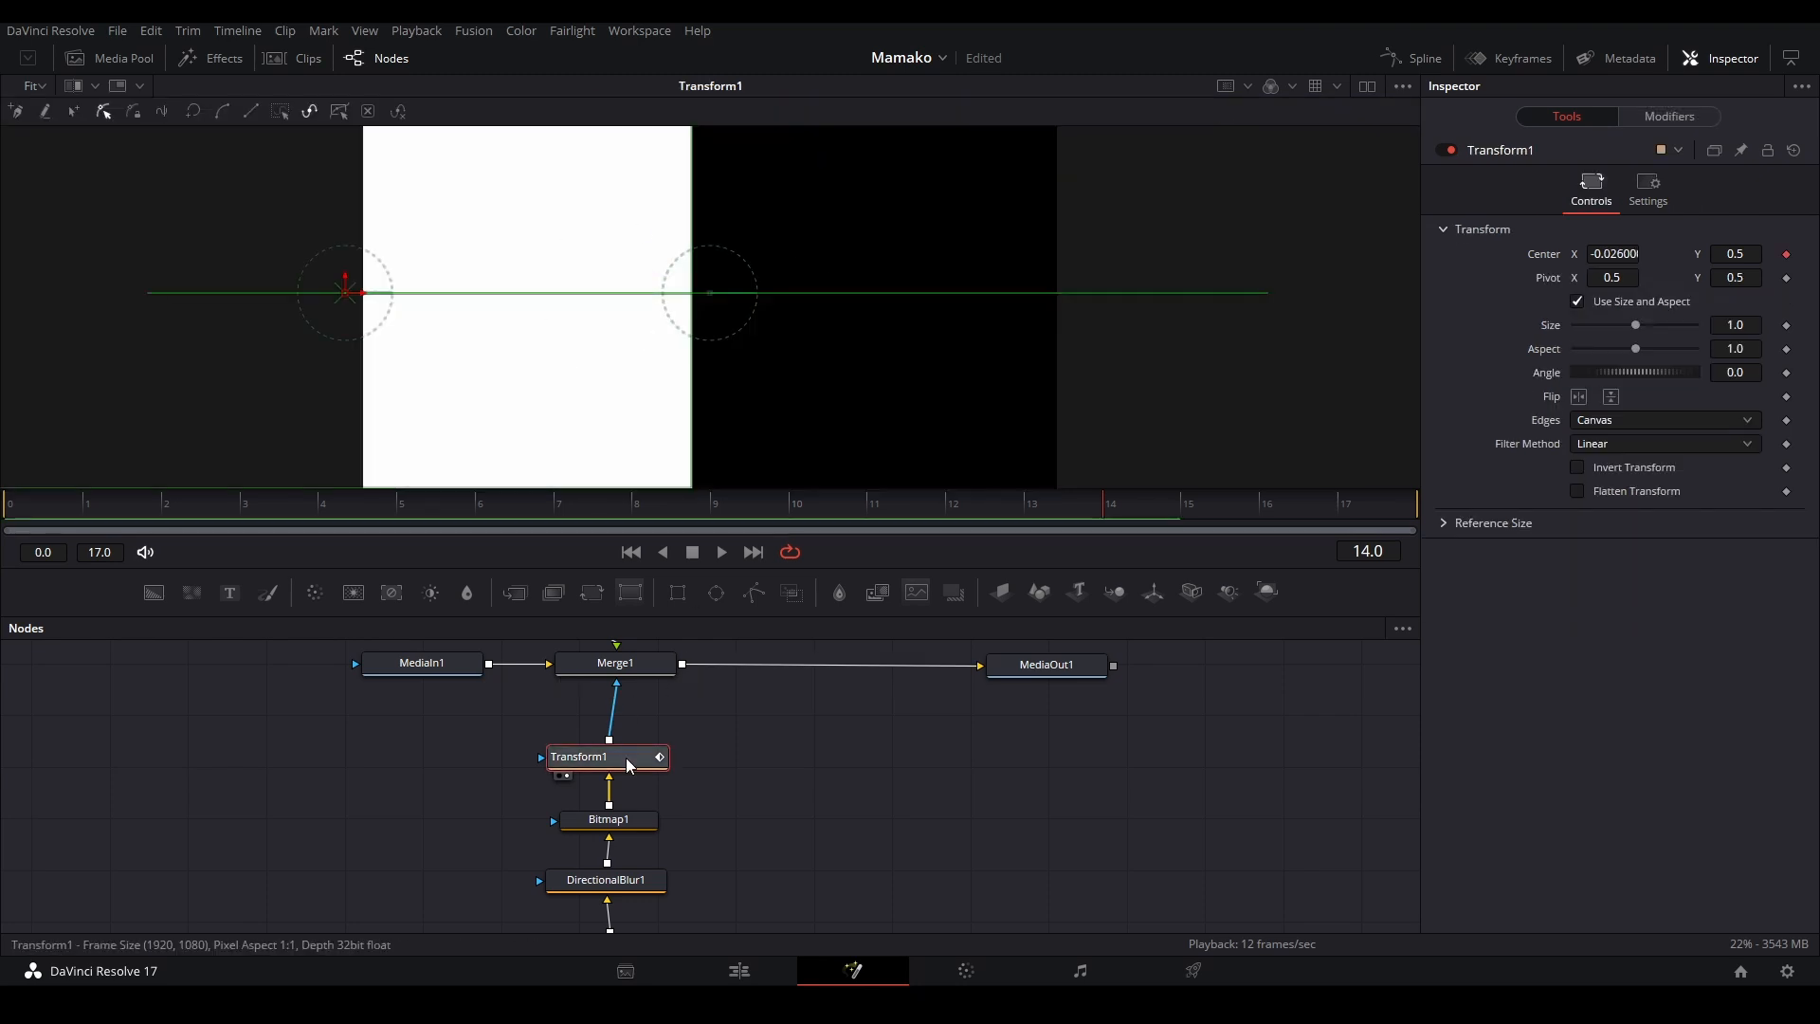
left_click(1597, 424)
left_click(1612, 486)
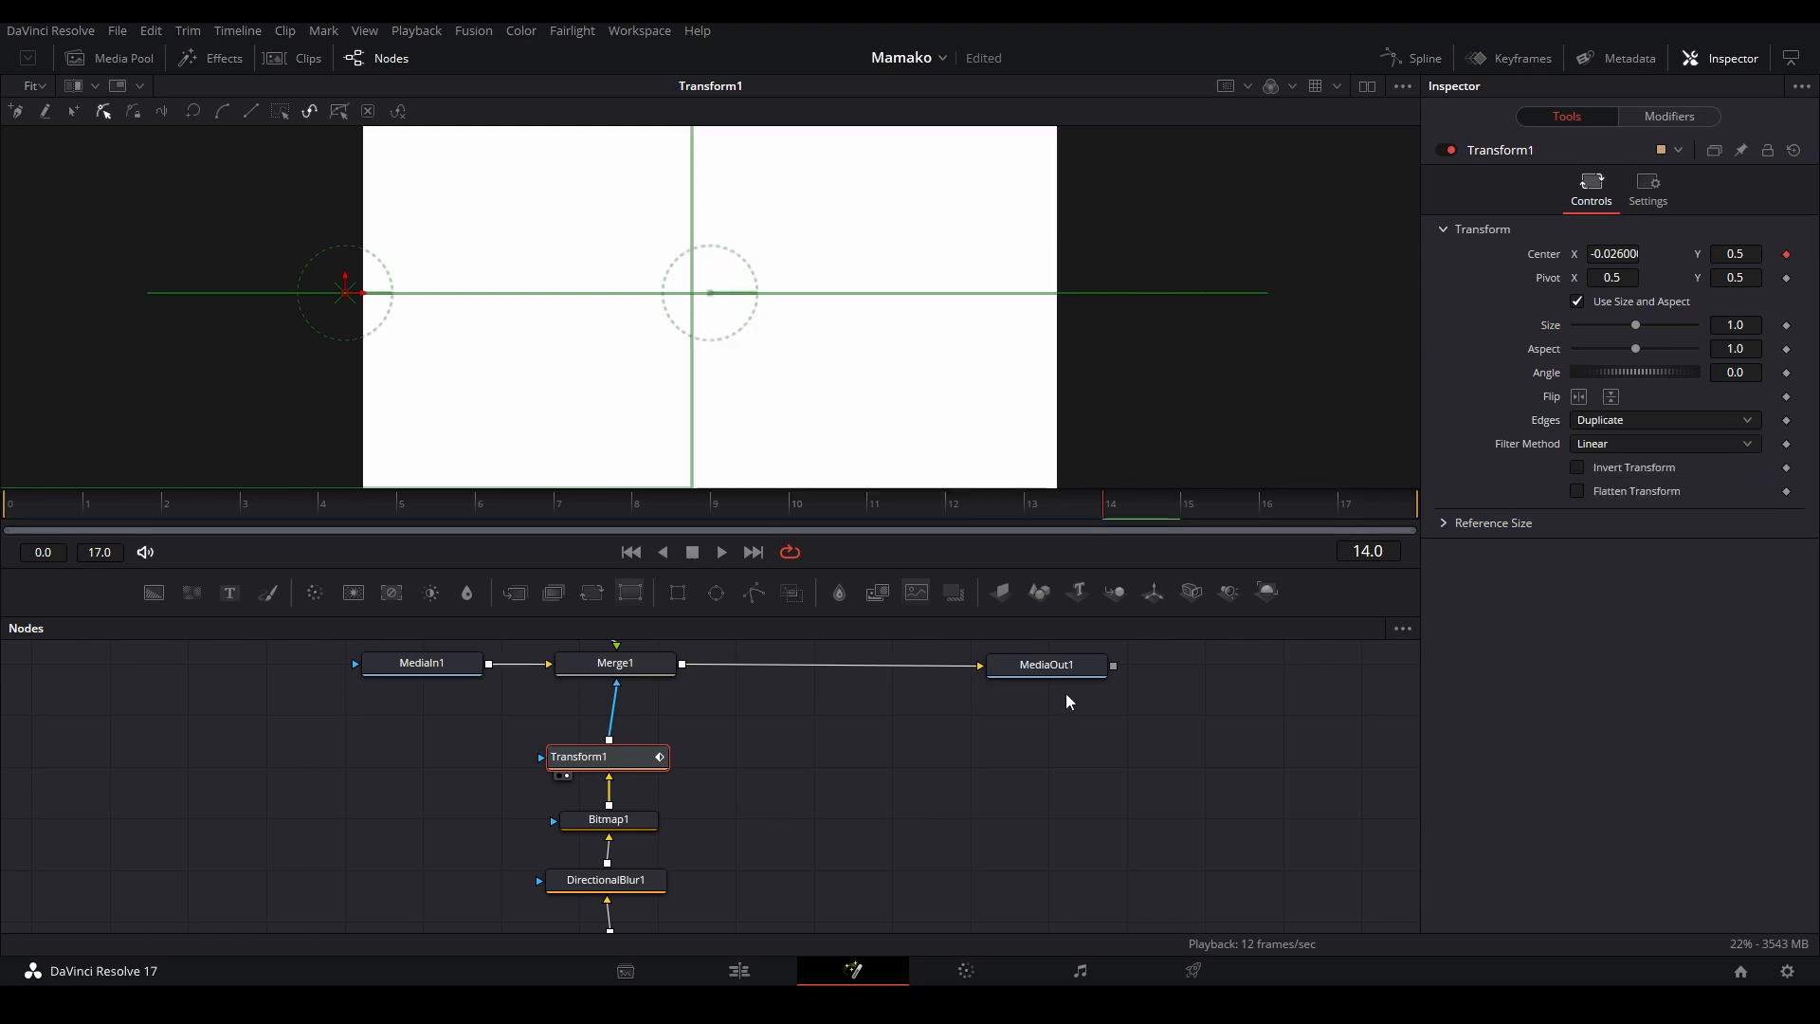
Step: View MediaOut1, play the transition from the start, and examine the circular wipe at frame 7
left_click(1026, 670)
left_click(1006, 698)
left_click(20, 504)
key("space")
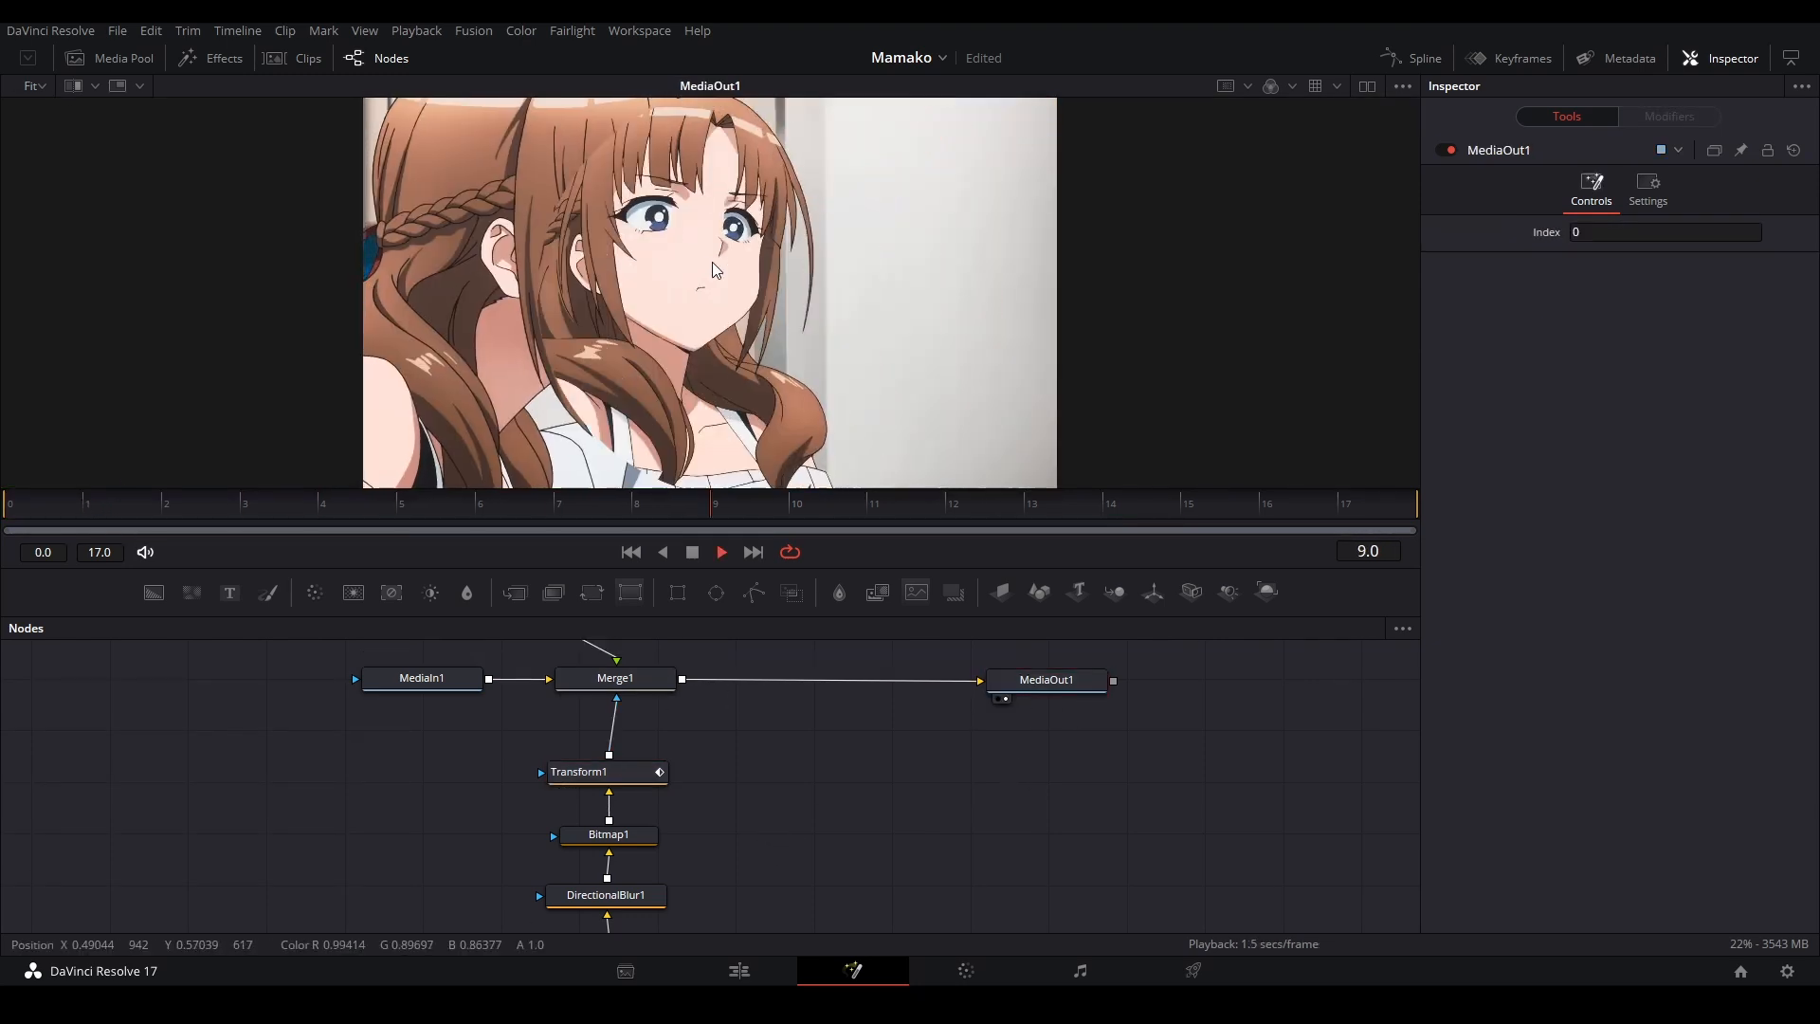
key("space")
left_click_drag(706, 804, 633, 813)
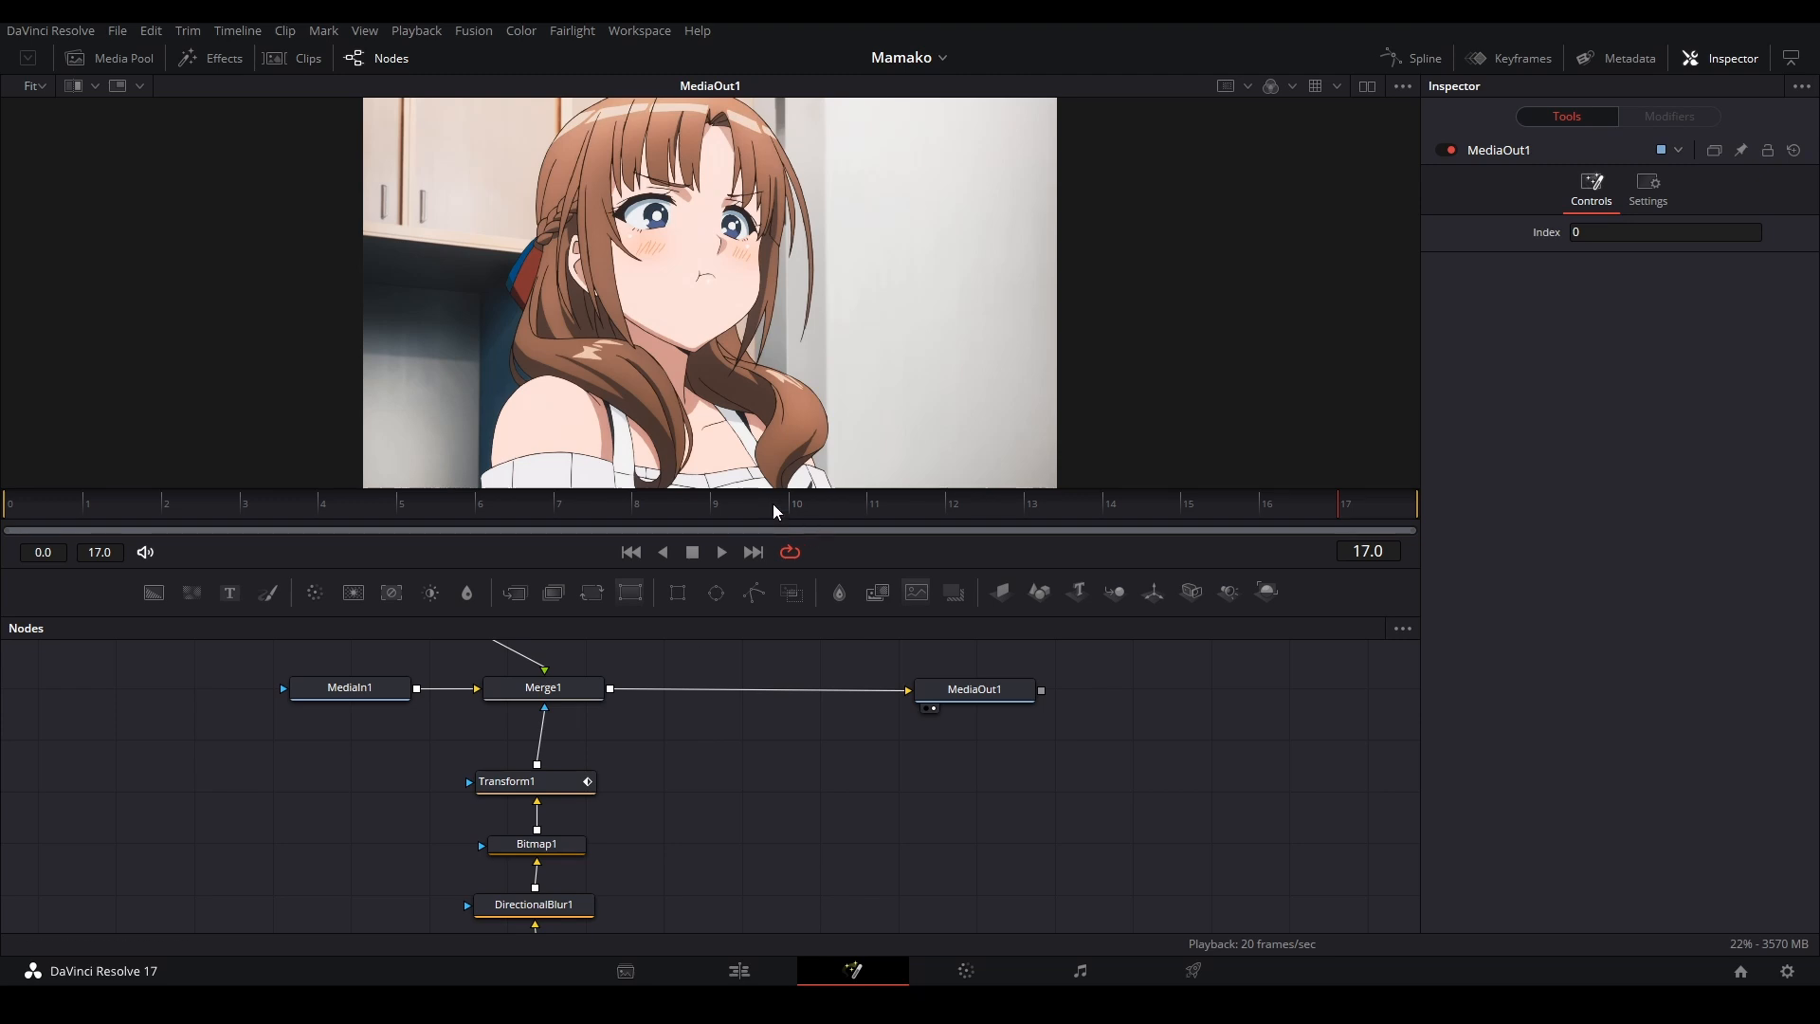
left_click_drag(774, 512, 559, 512)
Step: Add a second Merge node between Merge1 and MediaOut1
left_click_drag(727, 813, 711, 799)
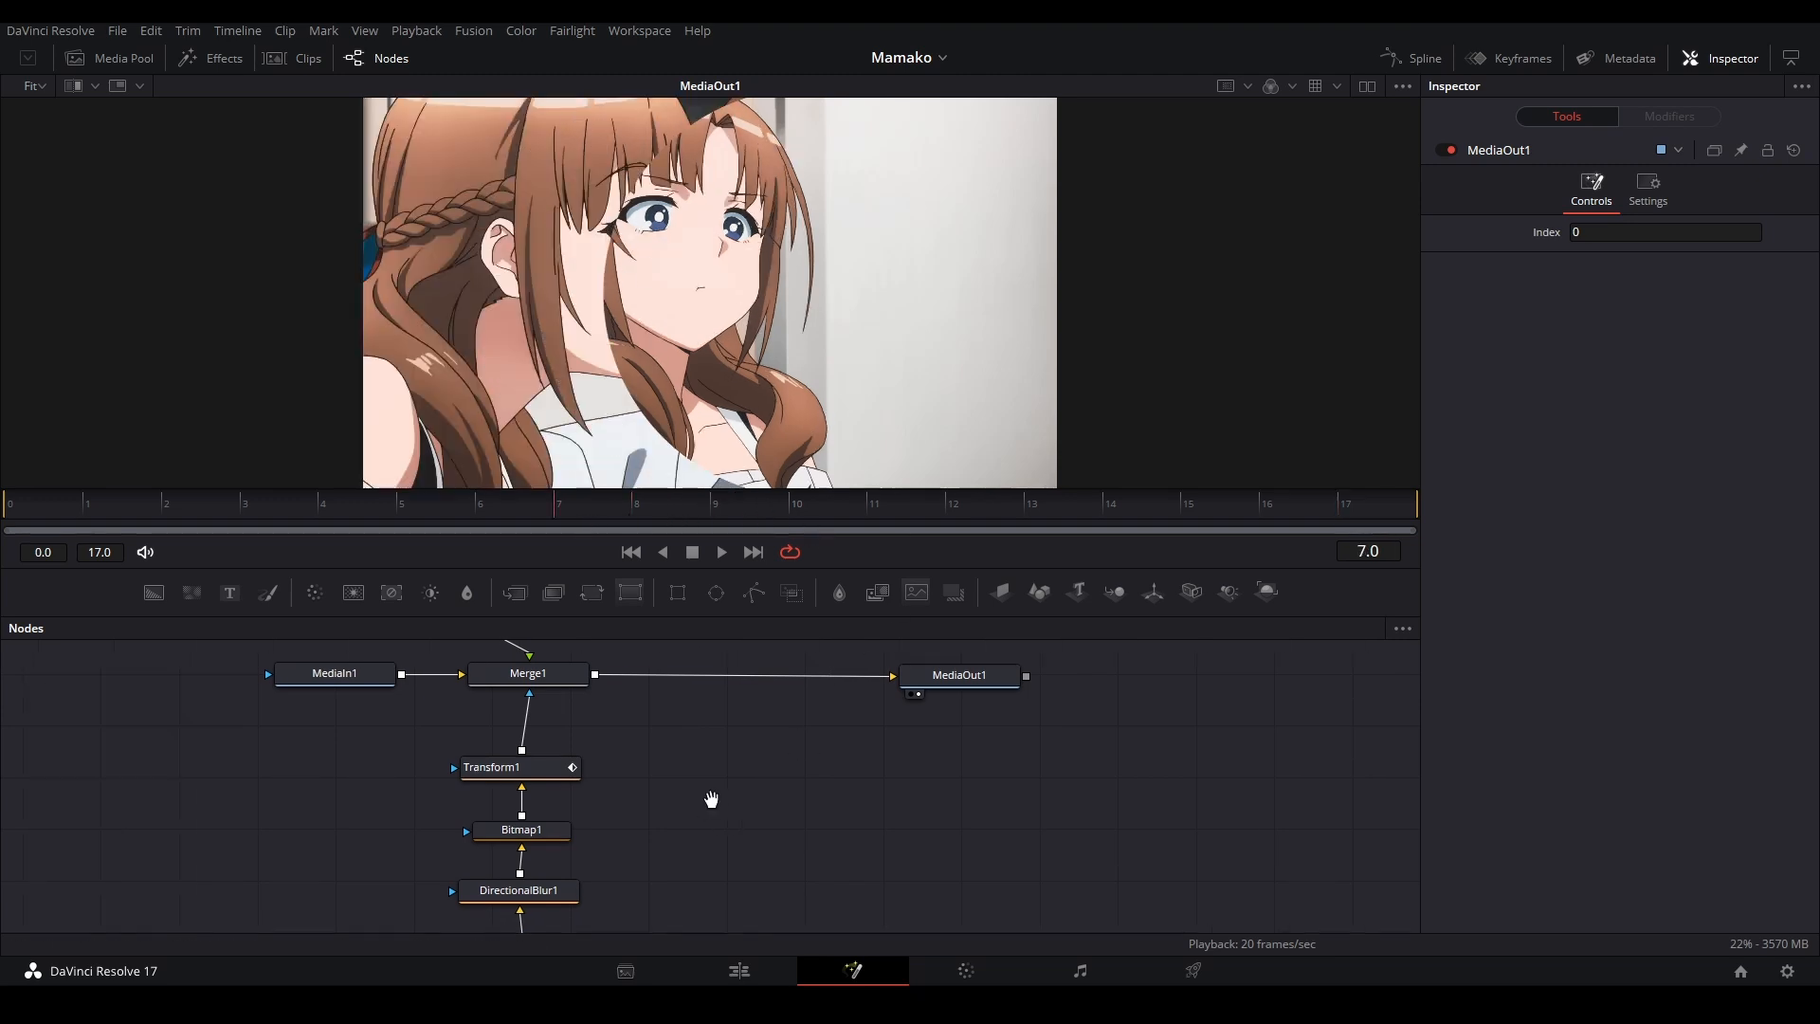
left_click(535, 677)
key("ctrl+m")
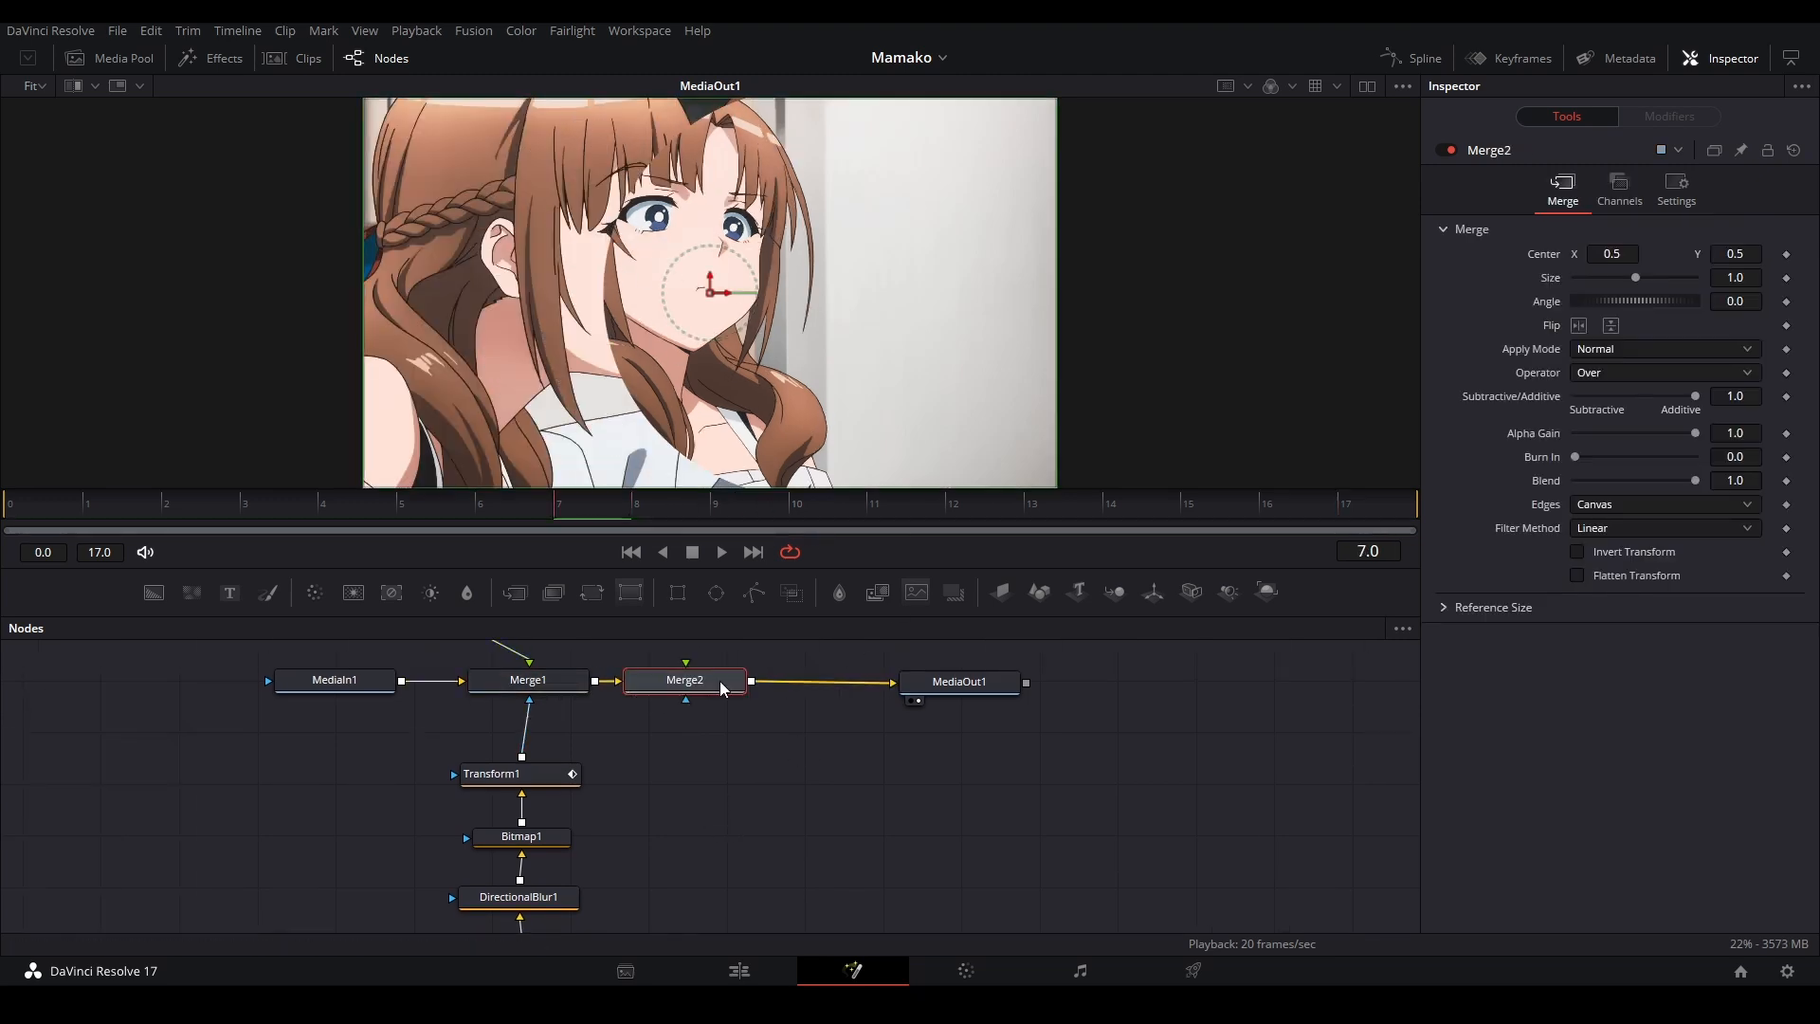
Step: Connect sRender1's output to the foreground input of Merge2
scroll(584, 766, "down", 3)
scroll(579, 796, "up", 1)
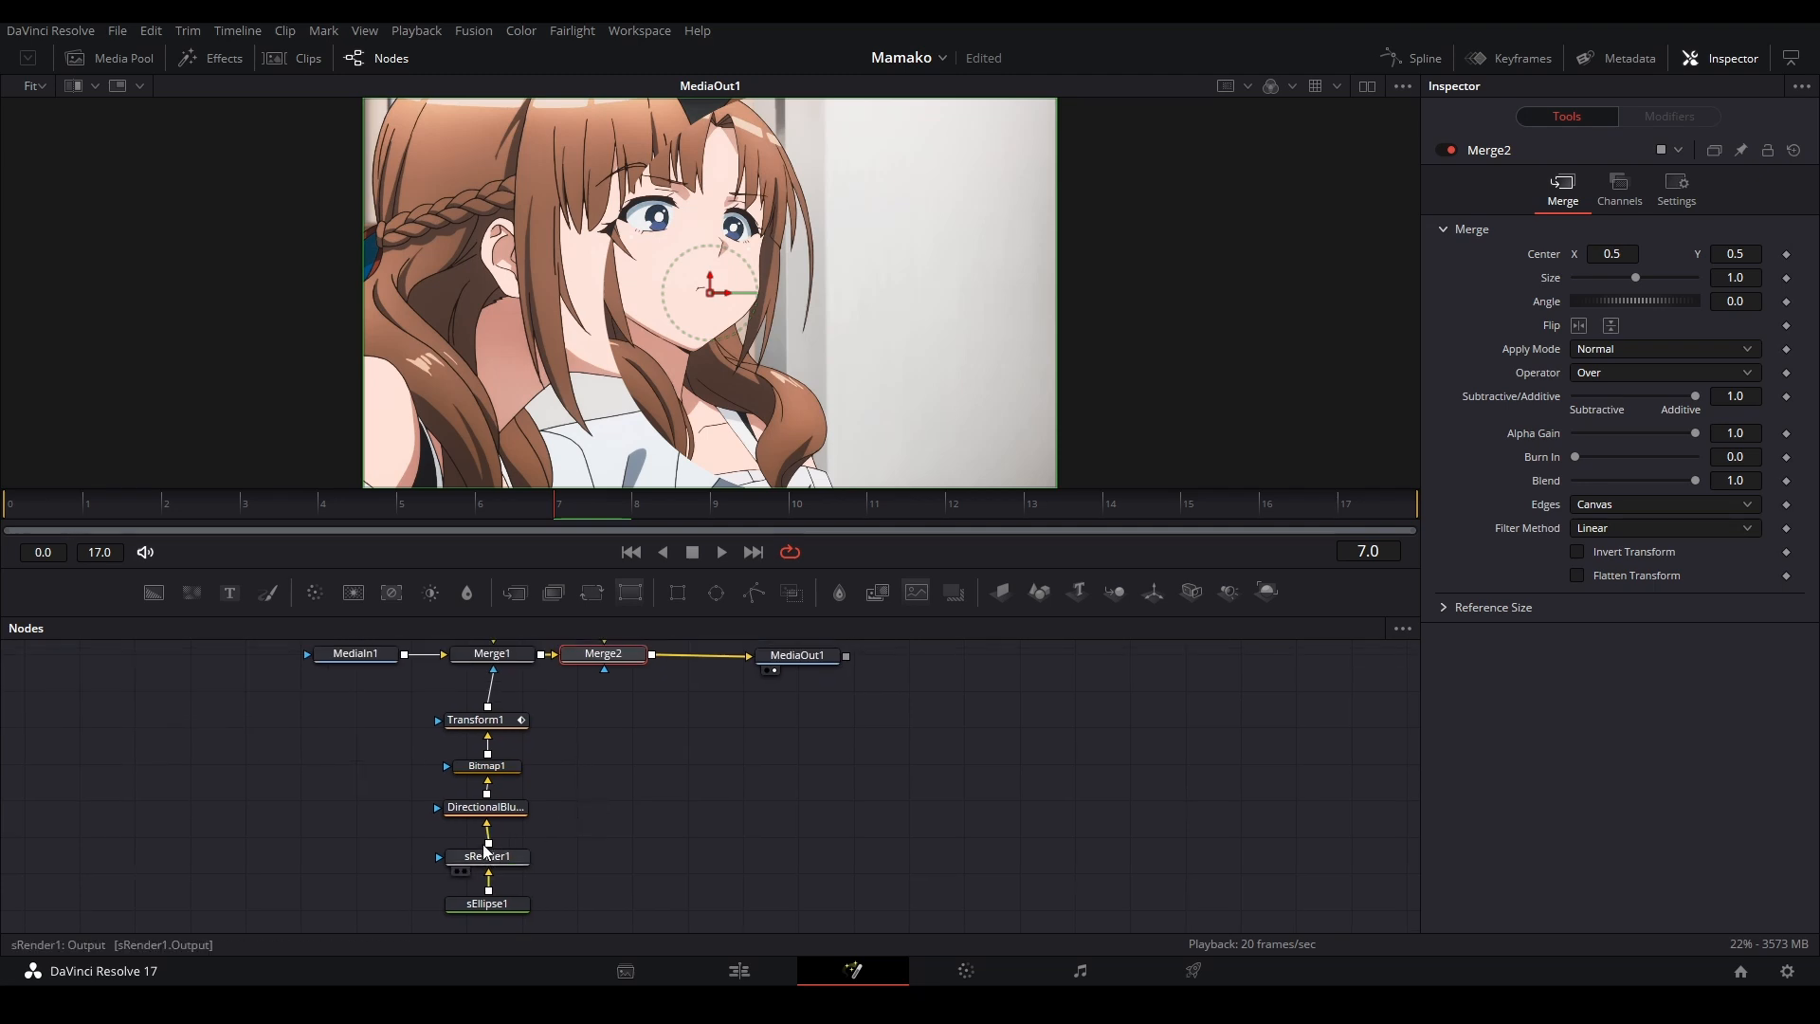
left_click_drag(580, 679, 574, 738)
left_click_drag(520, 807, 508, 775)
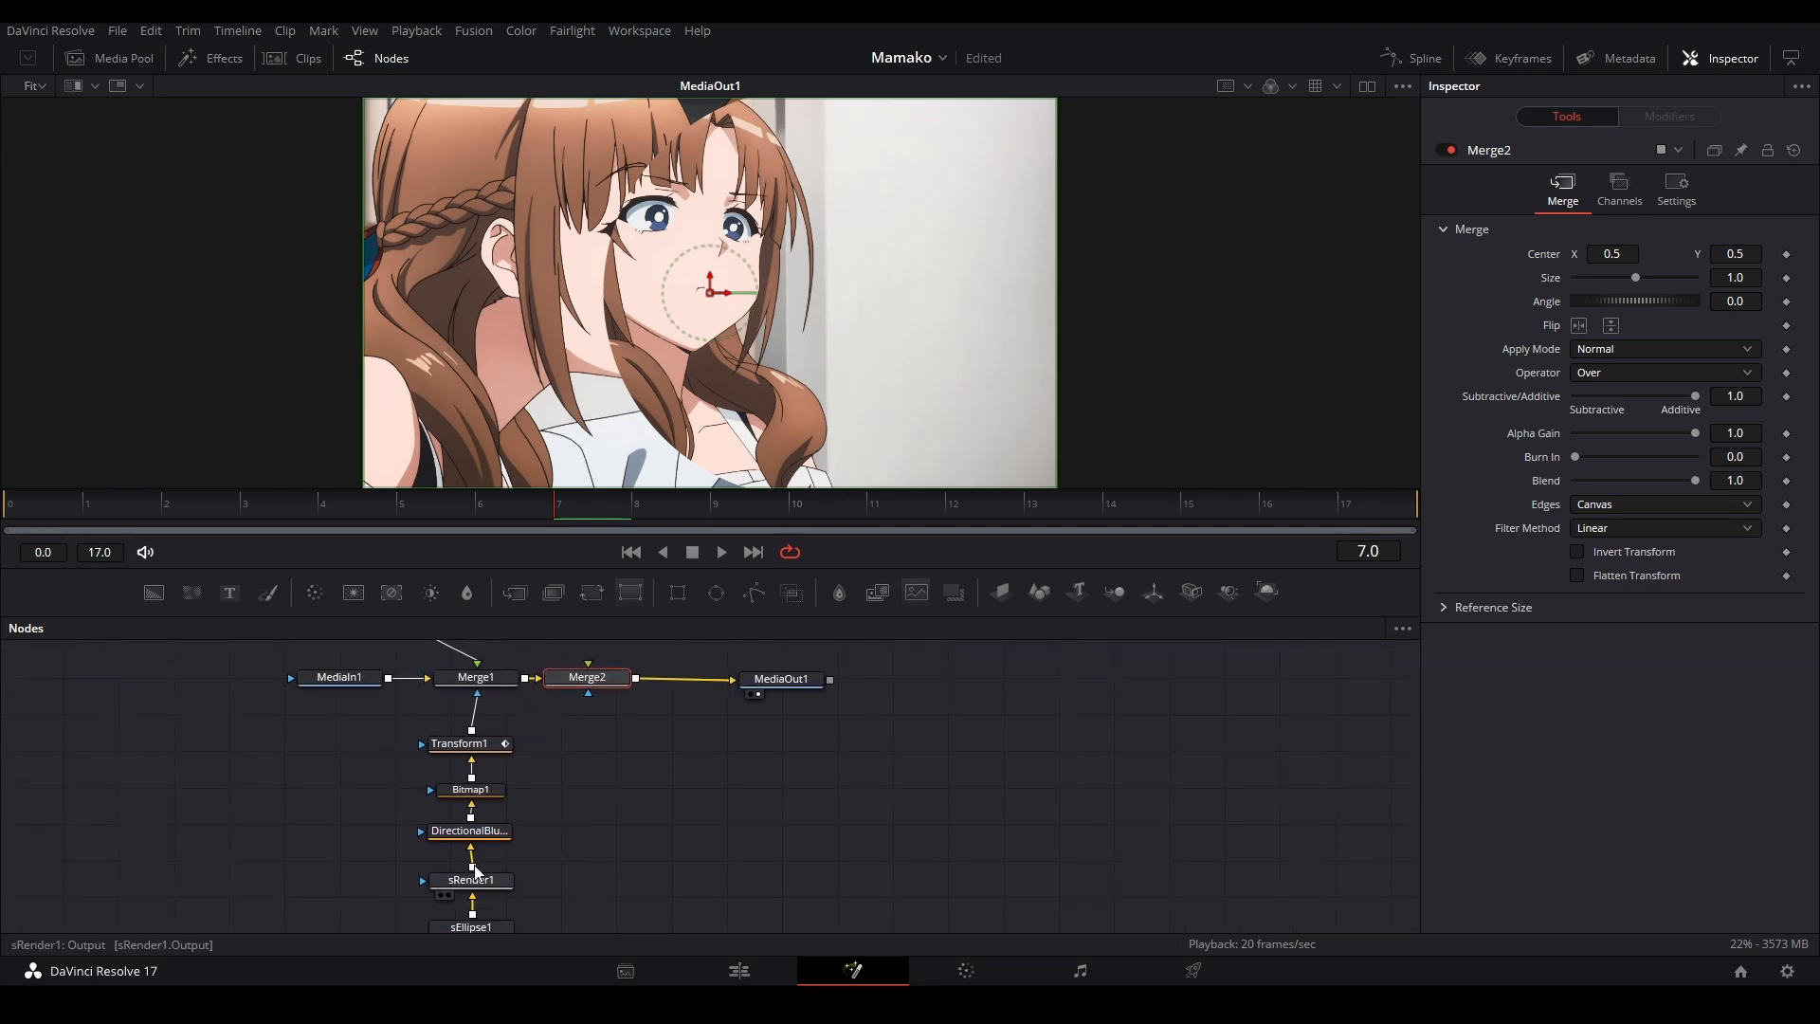
left_click_drag(472, 866, 589, 685)
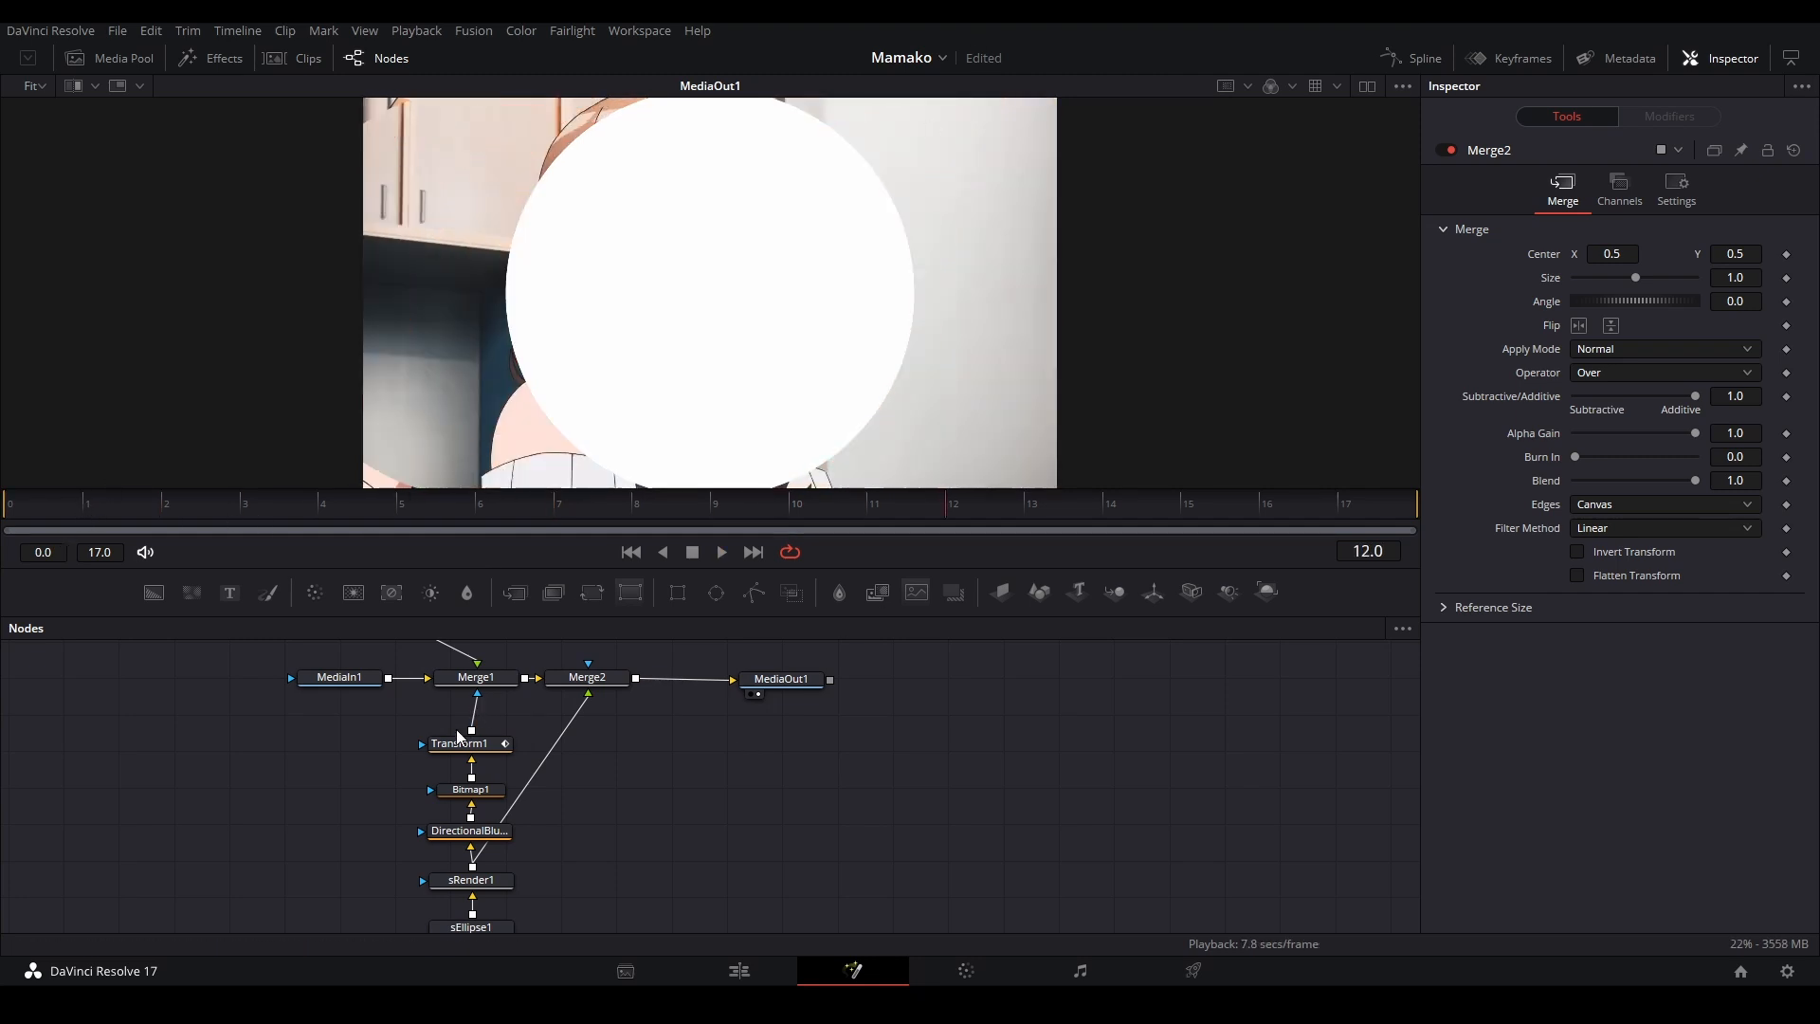
Step: Create an instance of Transform1 beside the original node, below Merge2
left_click(475, 747)
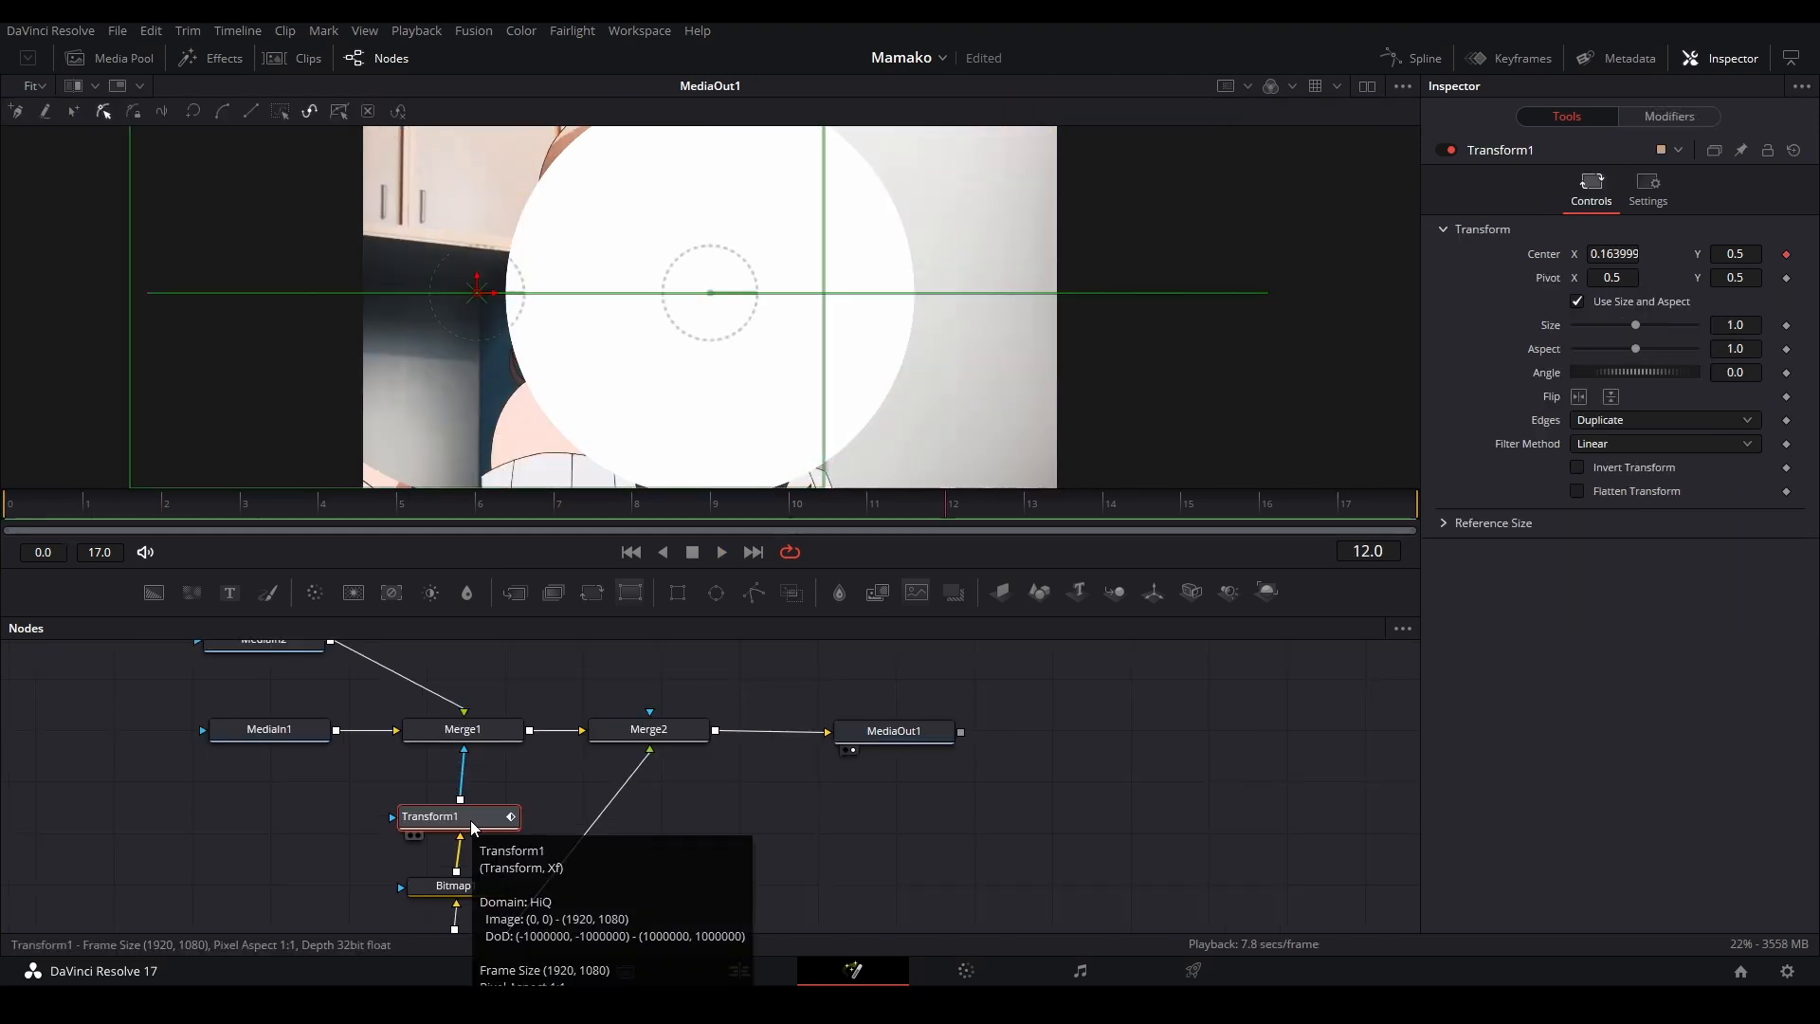
left_click_drag(483, 828, 487, 817)
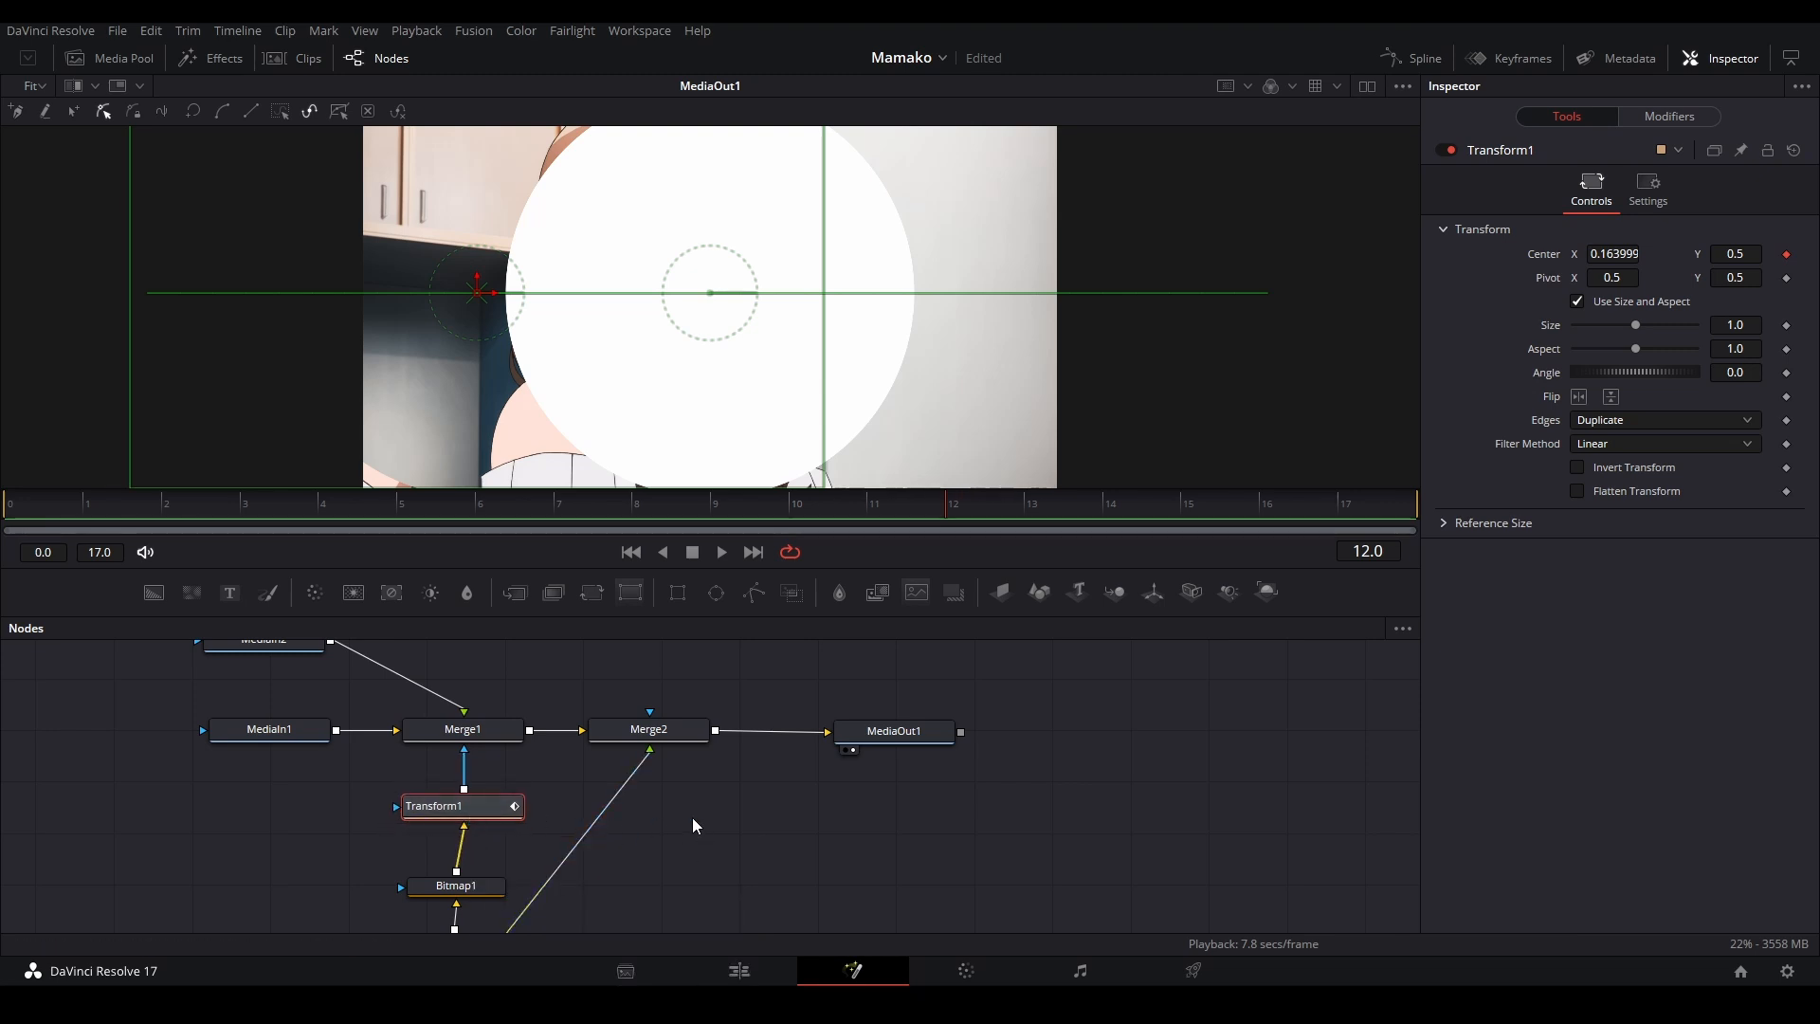
key("ctrl+shift+v")
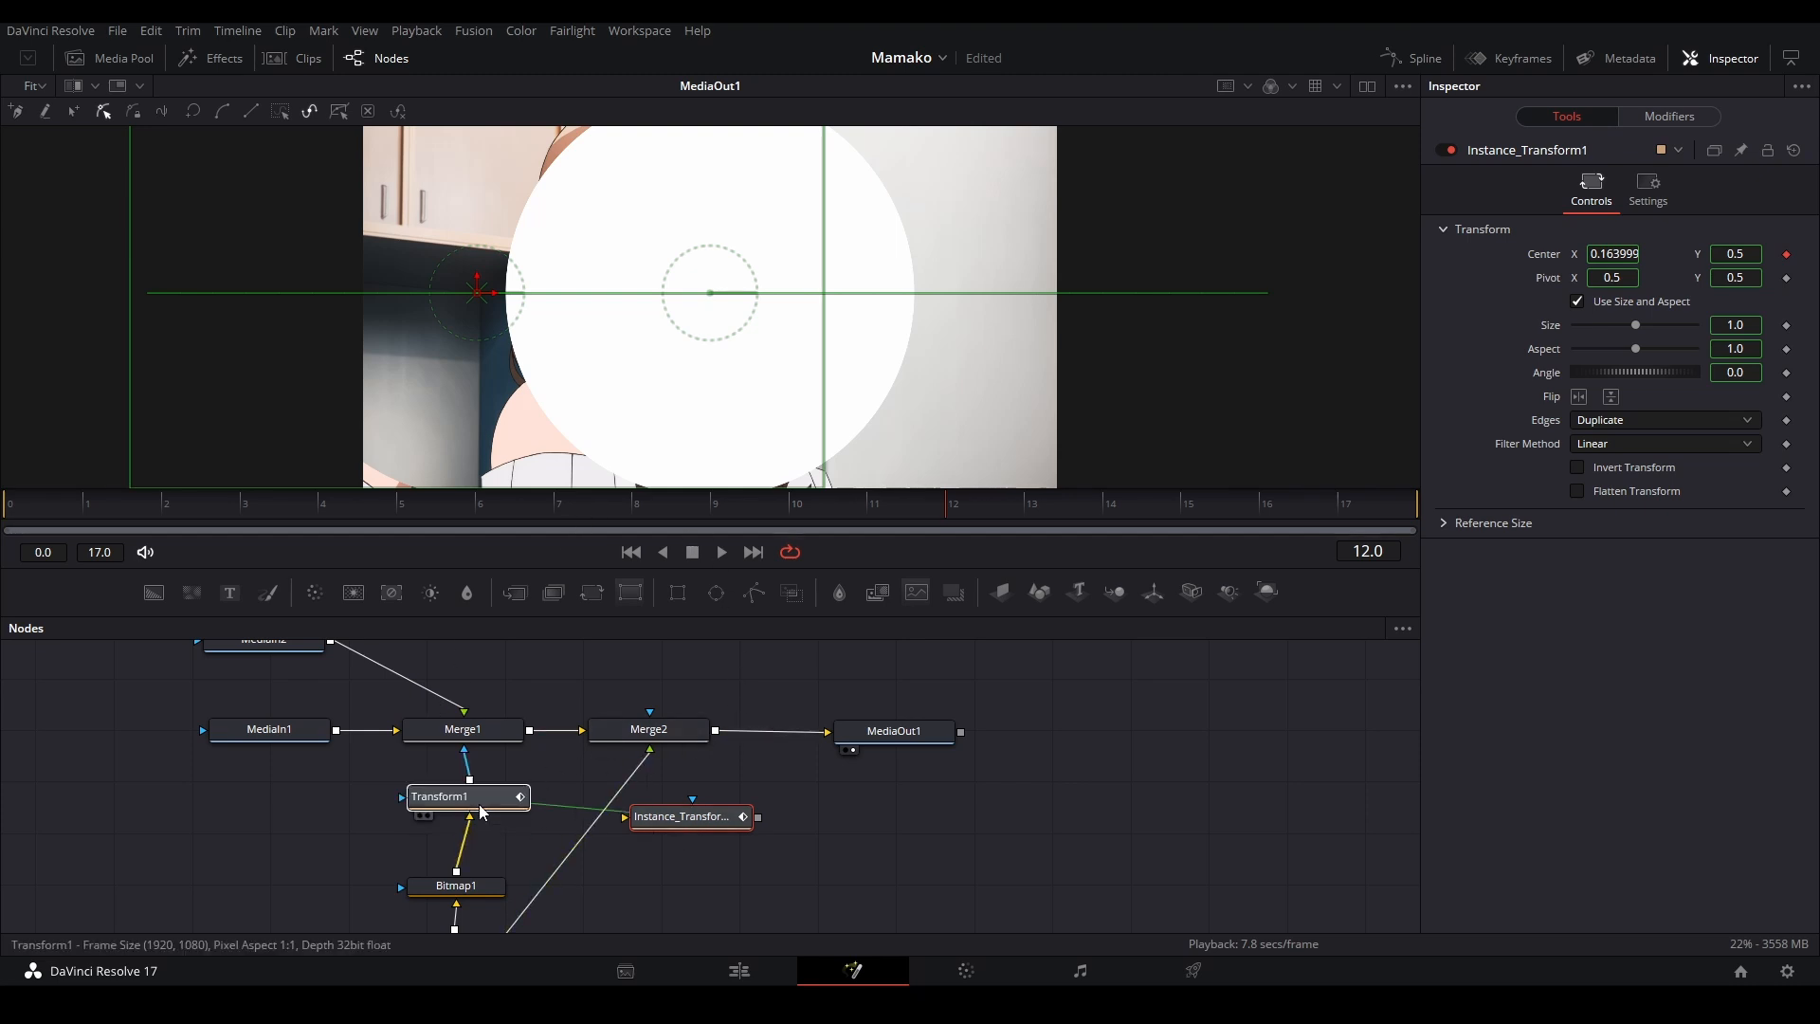
left_click_drag(517, 808, 517, 801)
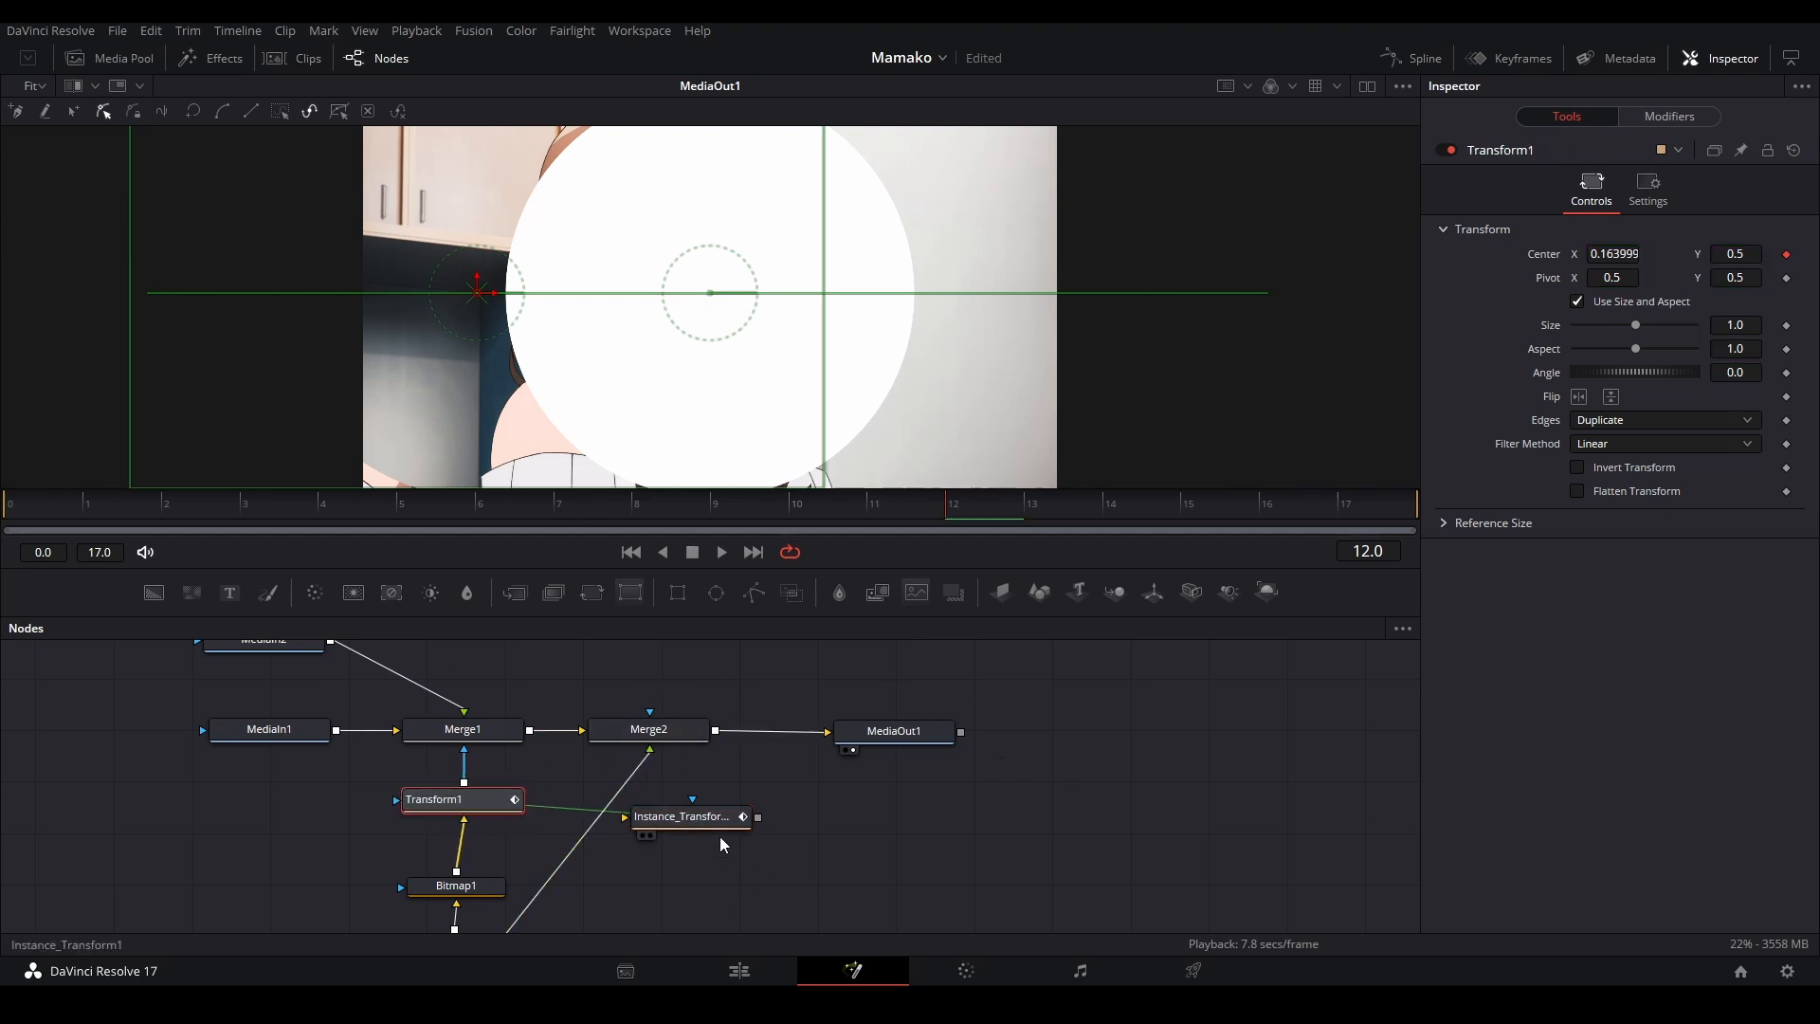
Step: Insert the transform instance into the connection between sRender1 and Merge2, and play the transition from the start
mouse_move(701, 821)
left_mouse_down()
mouse_move(614, 804)
mouse_move(672, 804)
left_mouse_up()
left_click(770, 793)
left_click(30, 501)
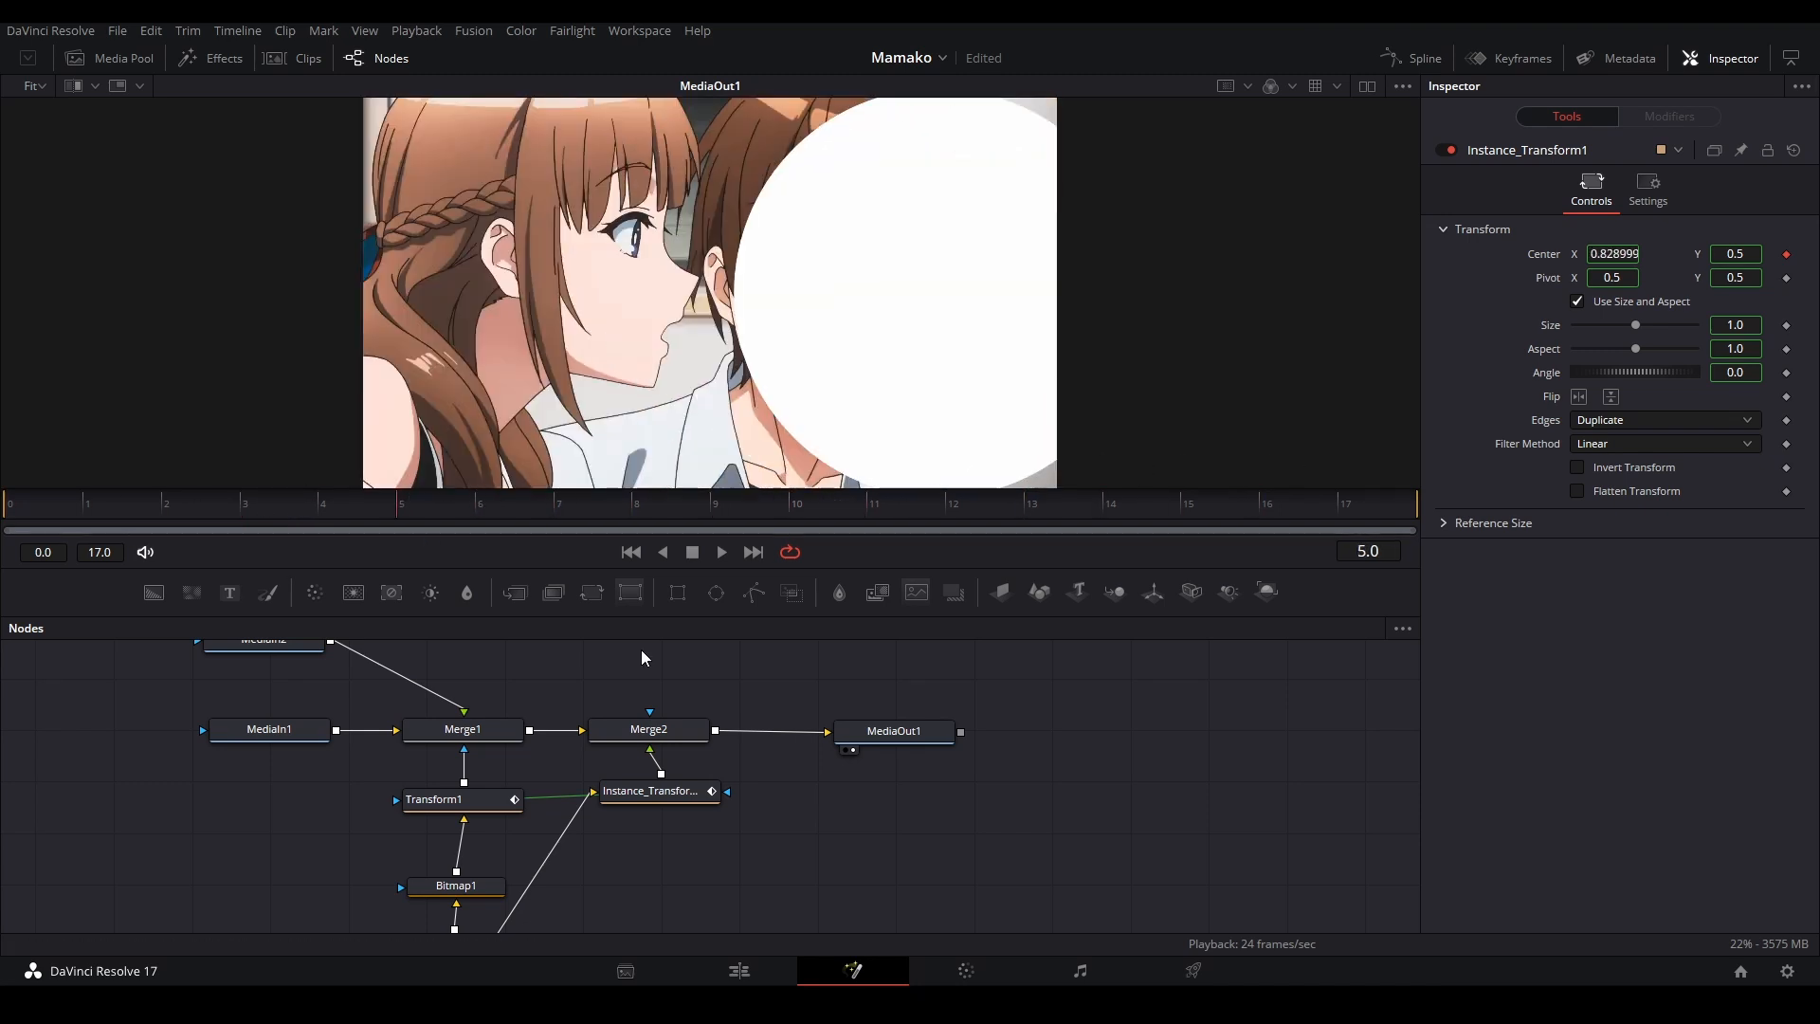
Step: Recolor sEllipse1 to salmon pink with hue 0.0, saturation 0.44 and value 0.929, and save the project
scroll(597, 730, "down", 4)
left_click(479, 898)
left_click(1621, 188)
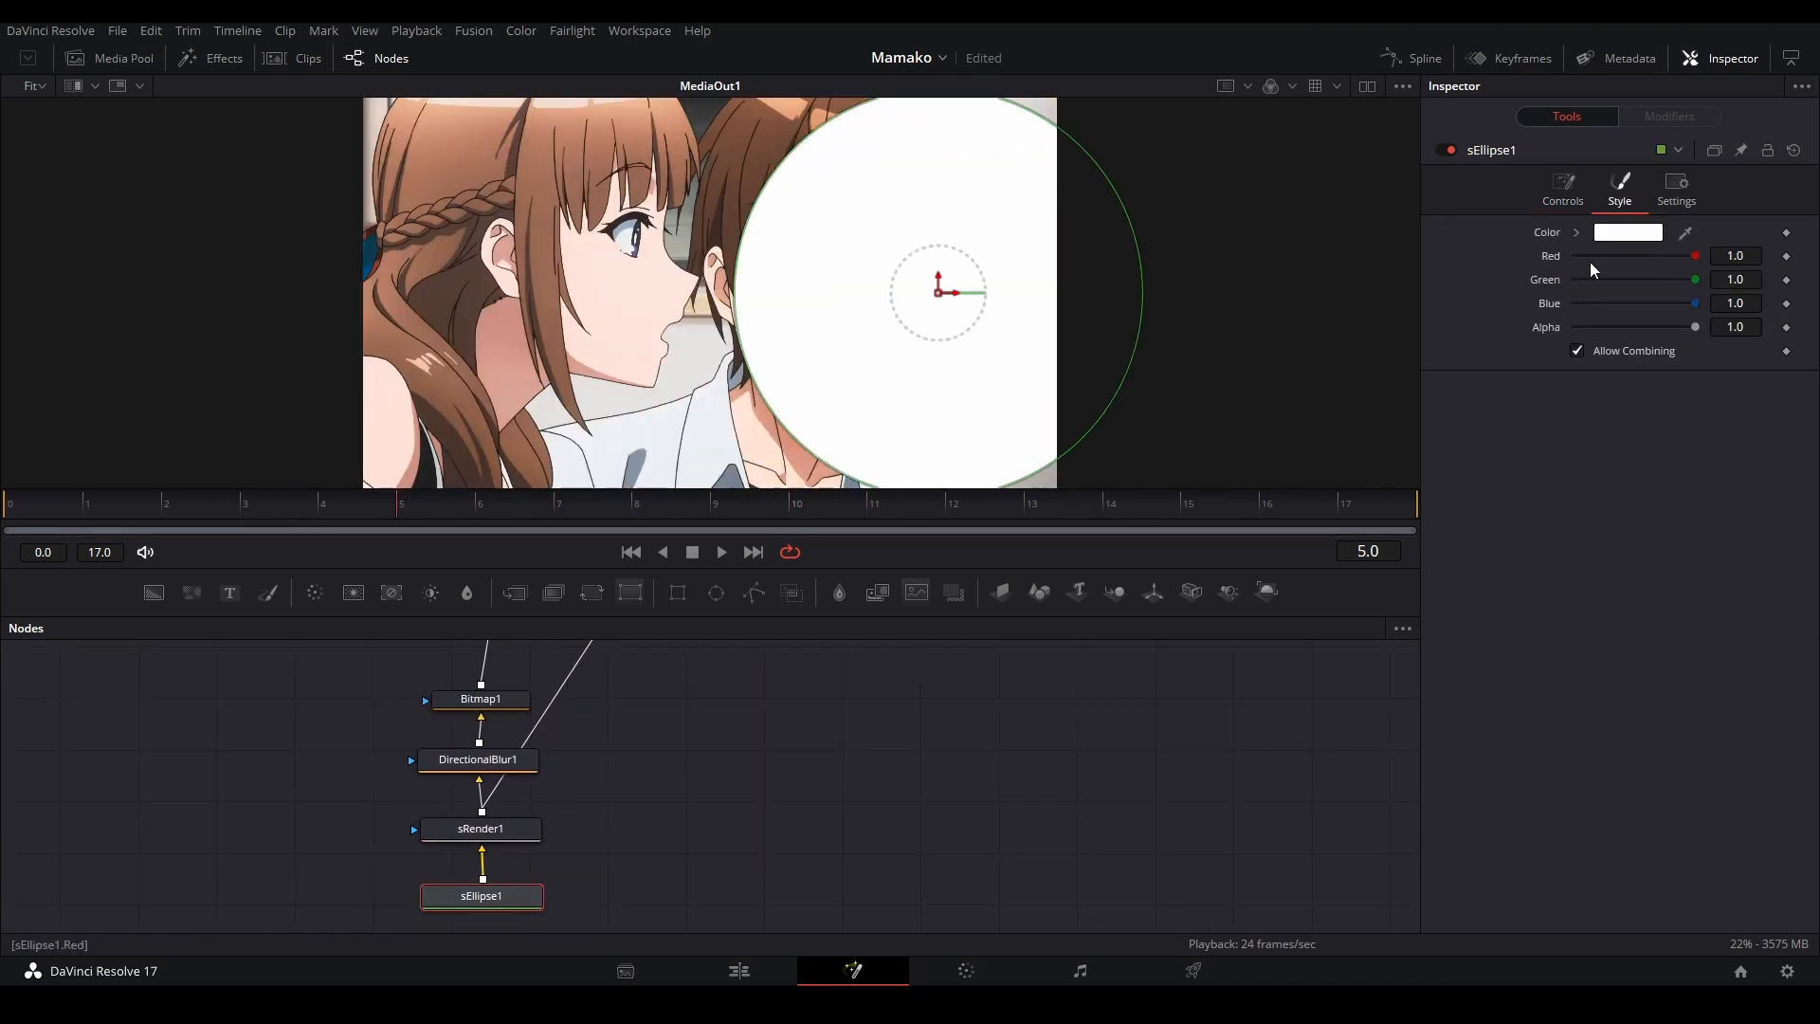
left_click(1577, 233)
left_click(1640, 257)
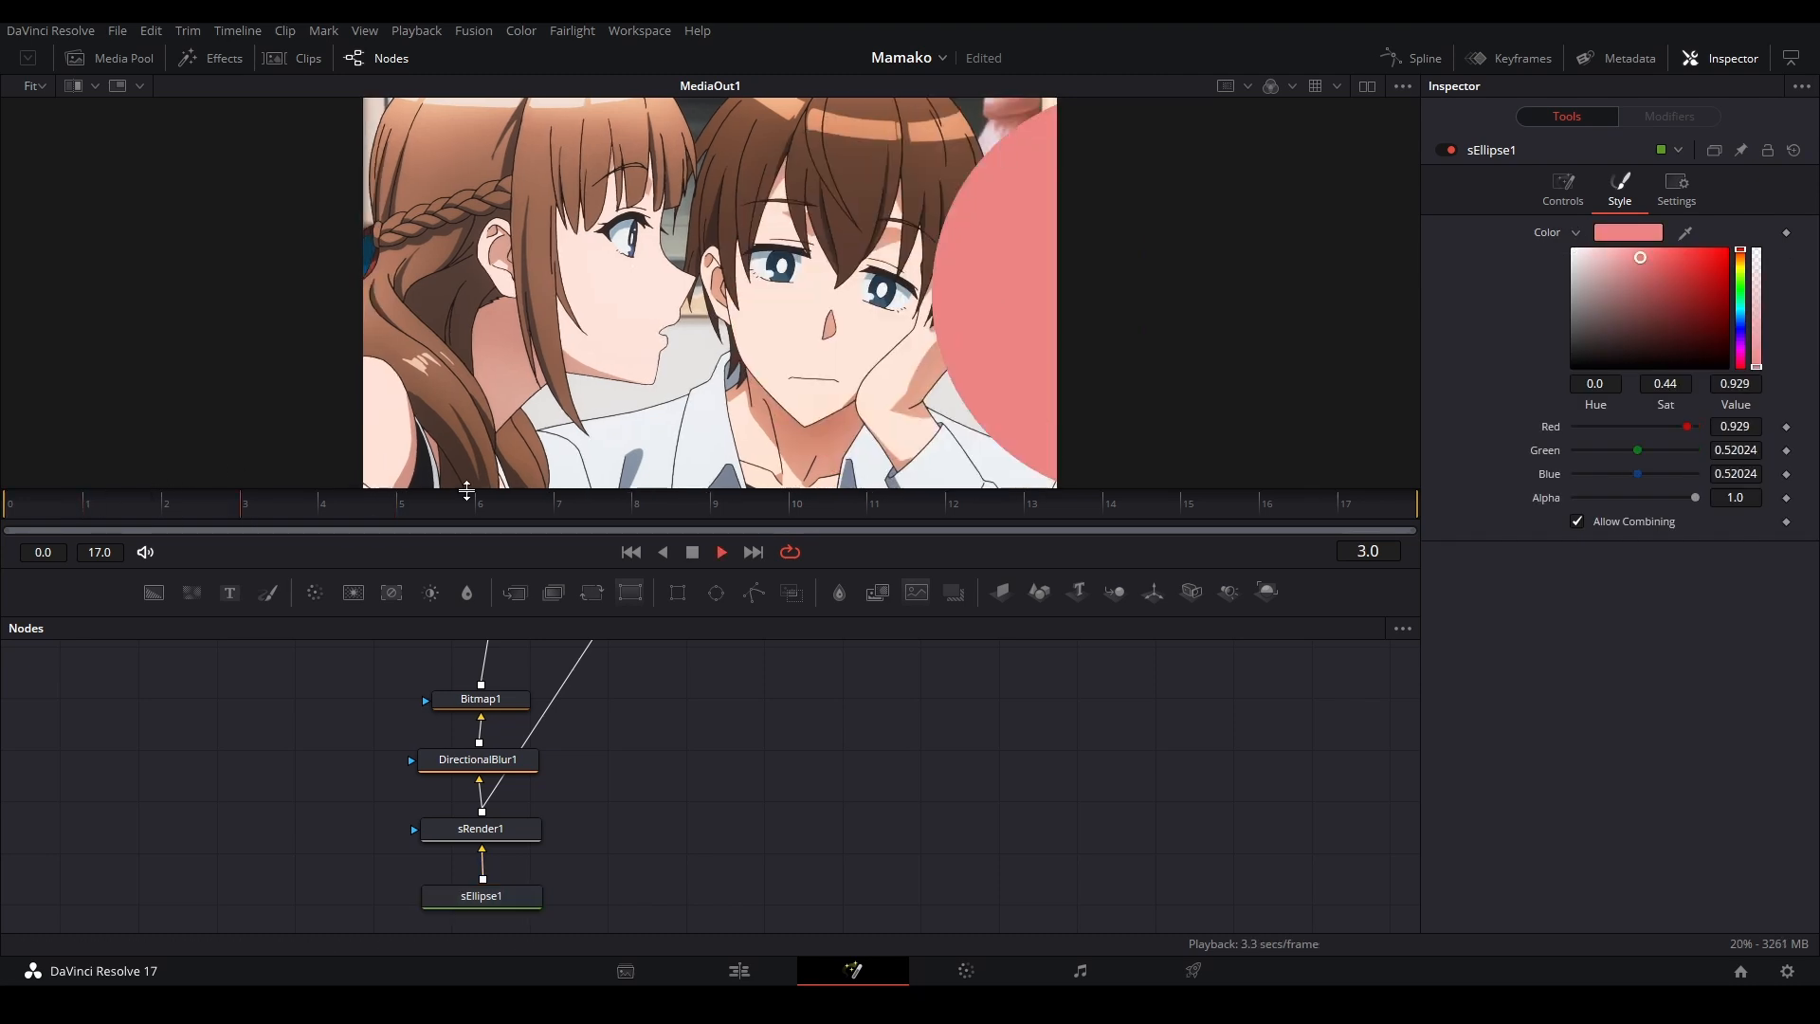
key("ctrl+s")
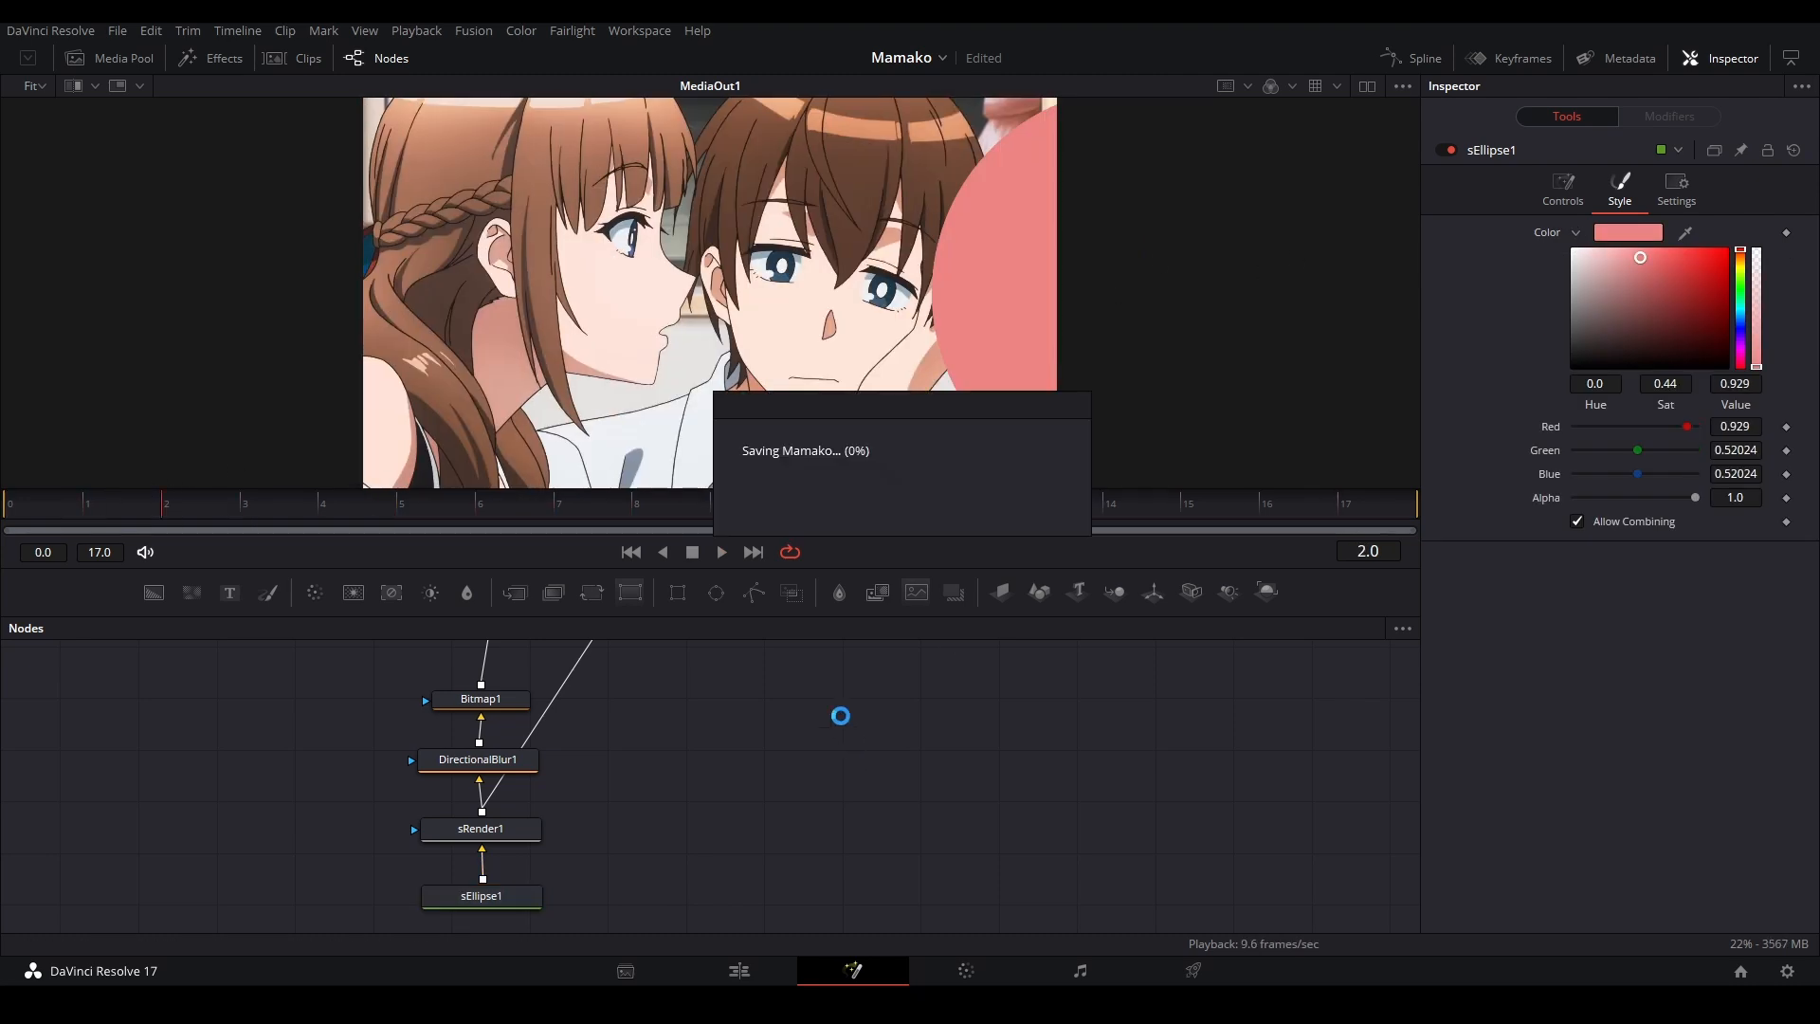
key("space")
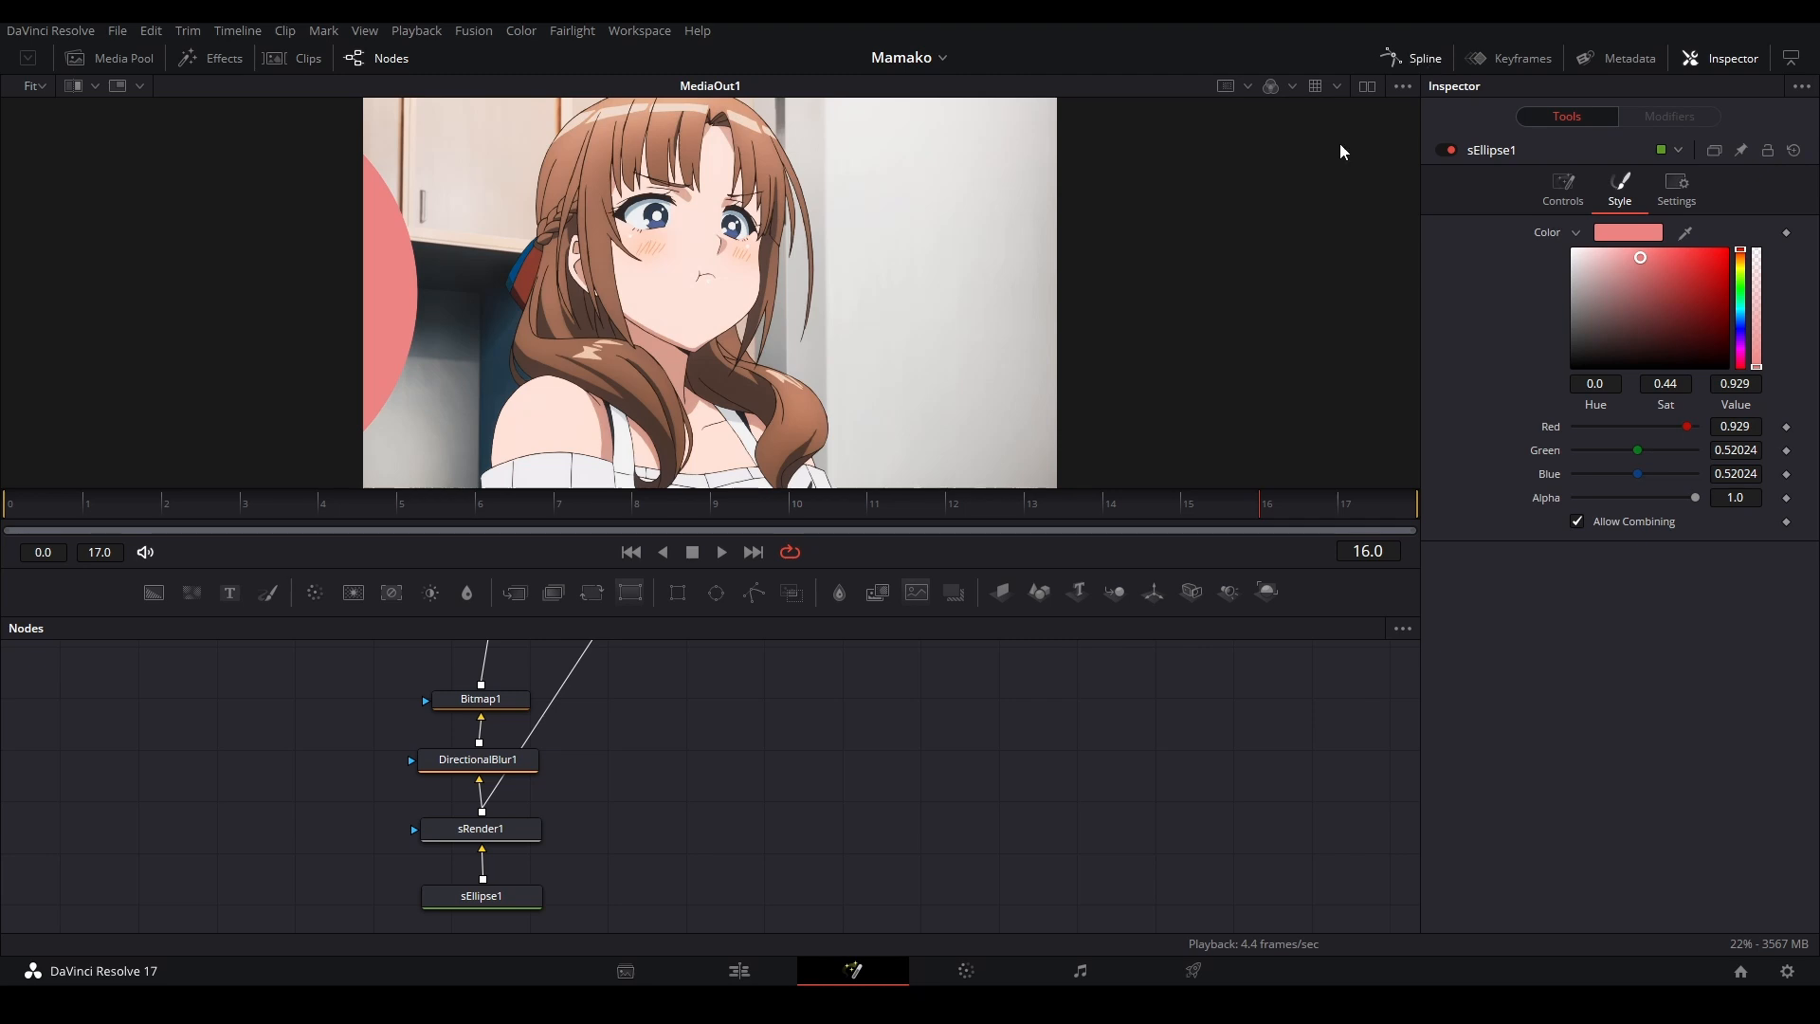
Step: Change the Anim Curves on Transform1's Center to a Custom curve and shape it into a smooth S-curve
left_click_drag(562, 788, 447, 869)
left_click(415, 695)
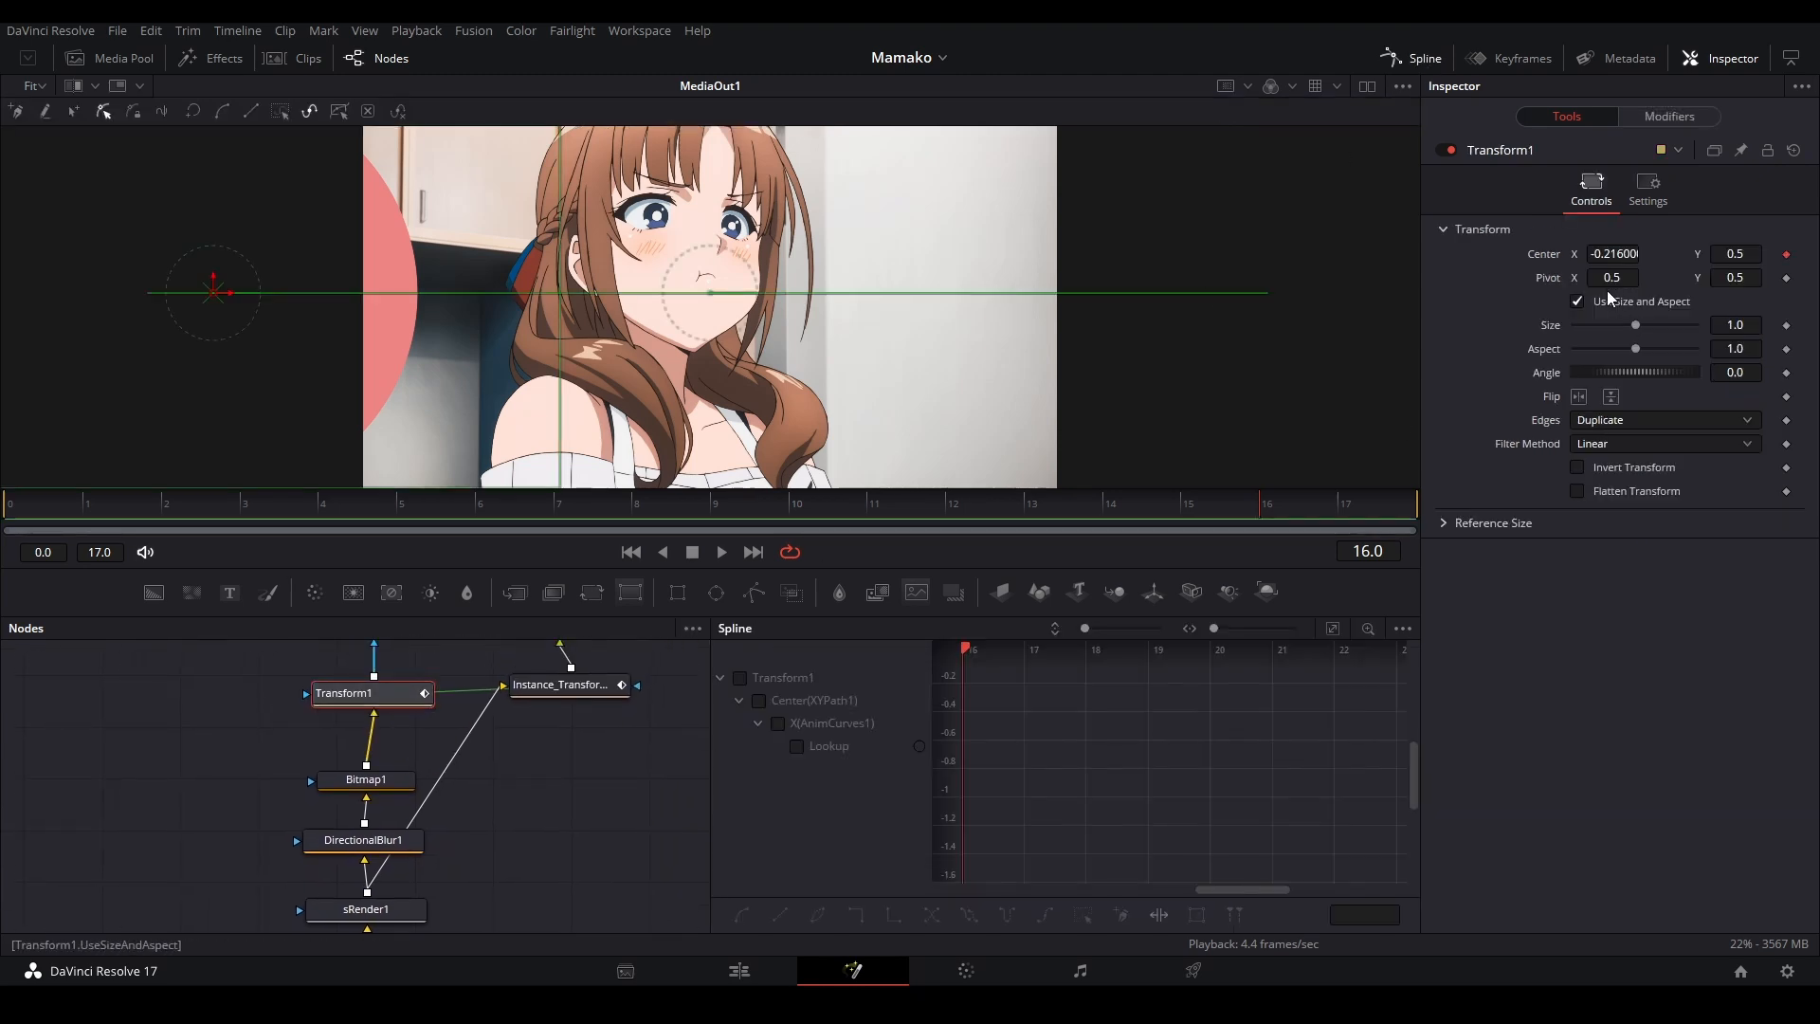
left_click(1682, 121)
left_click(1638, 279)
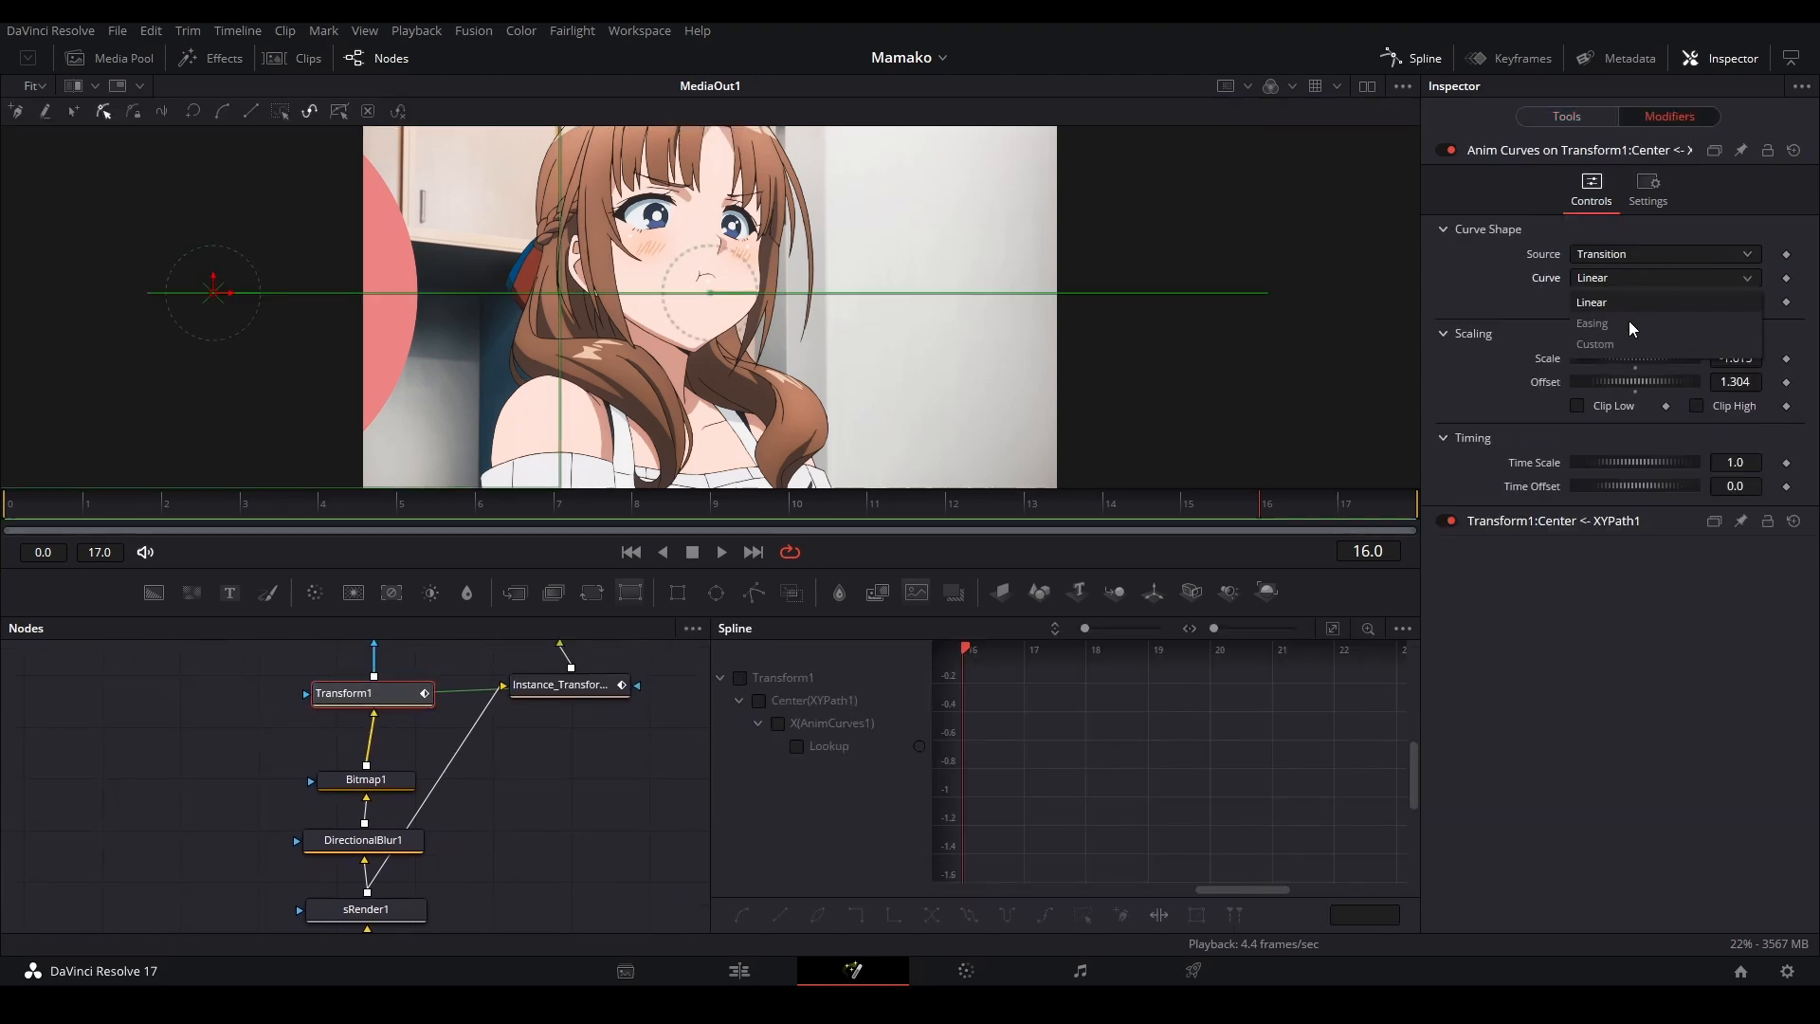
left_click(1629, 342)
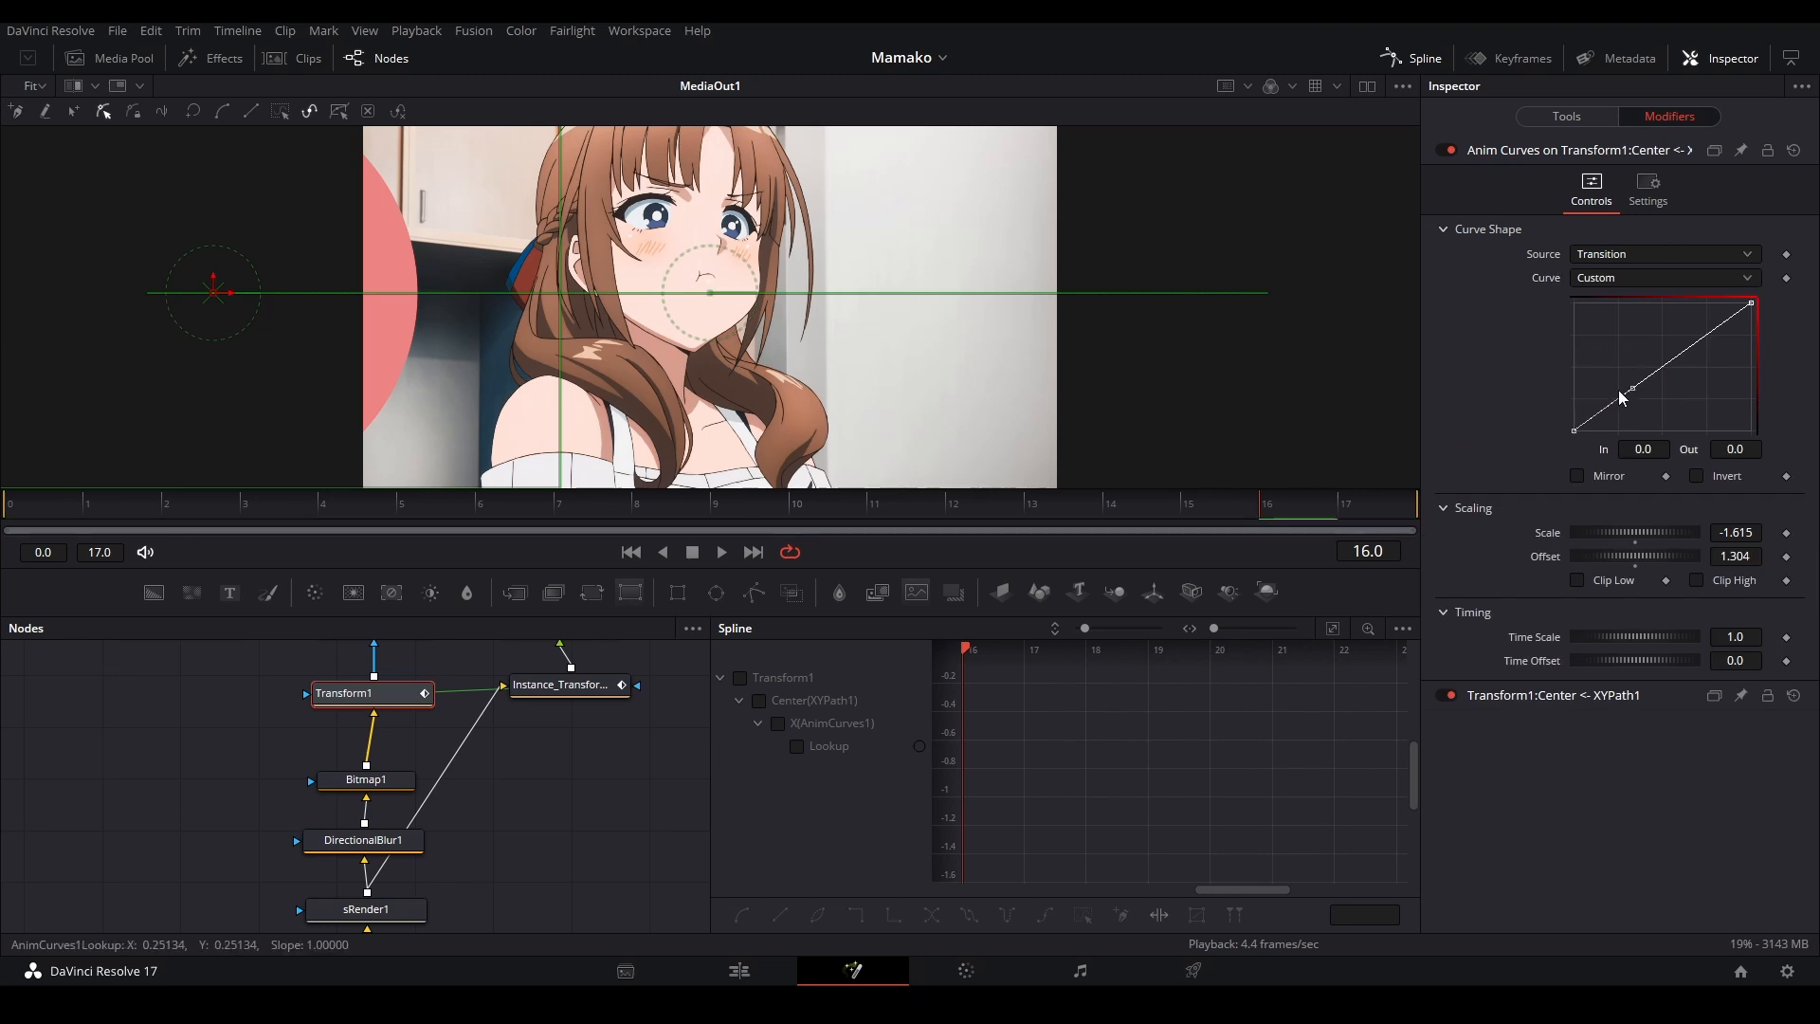
left_click_drag(1632, 387, 1649, 425)
left_click_drag(1703, 390, 1755, 298)
left_click_drag(1692, 346, 1671, 311)
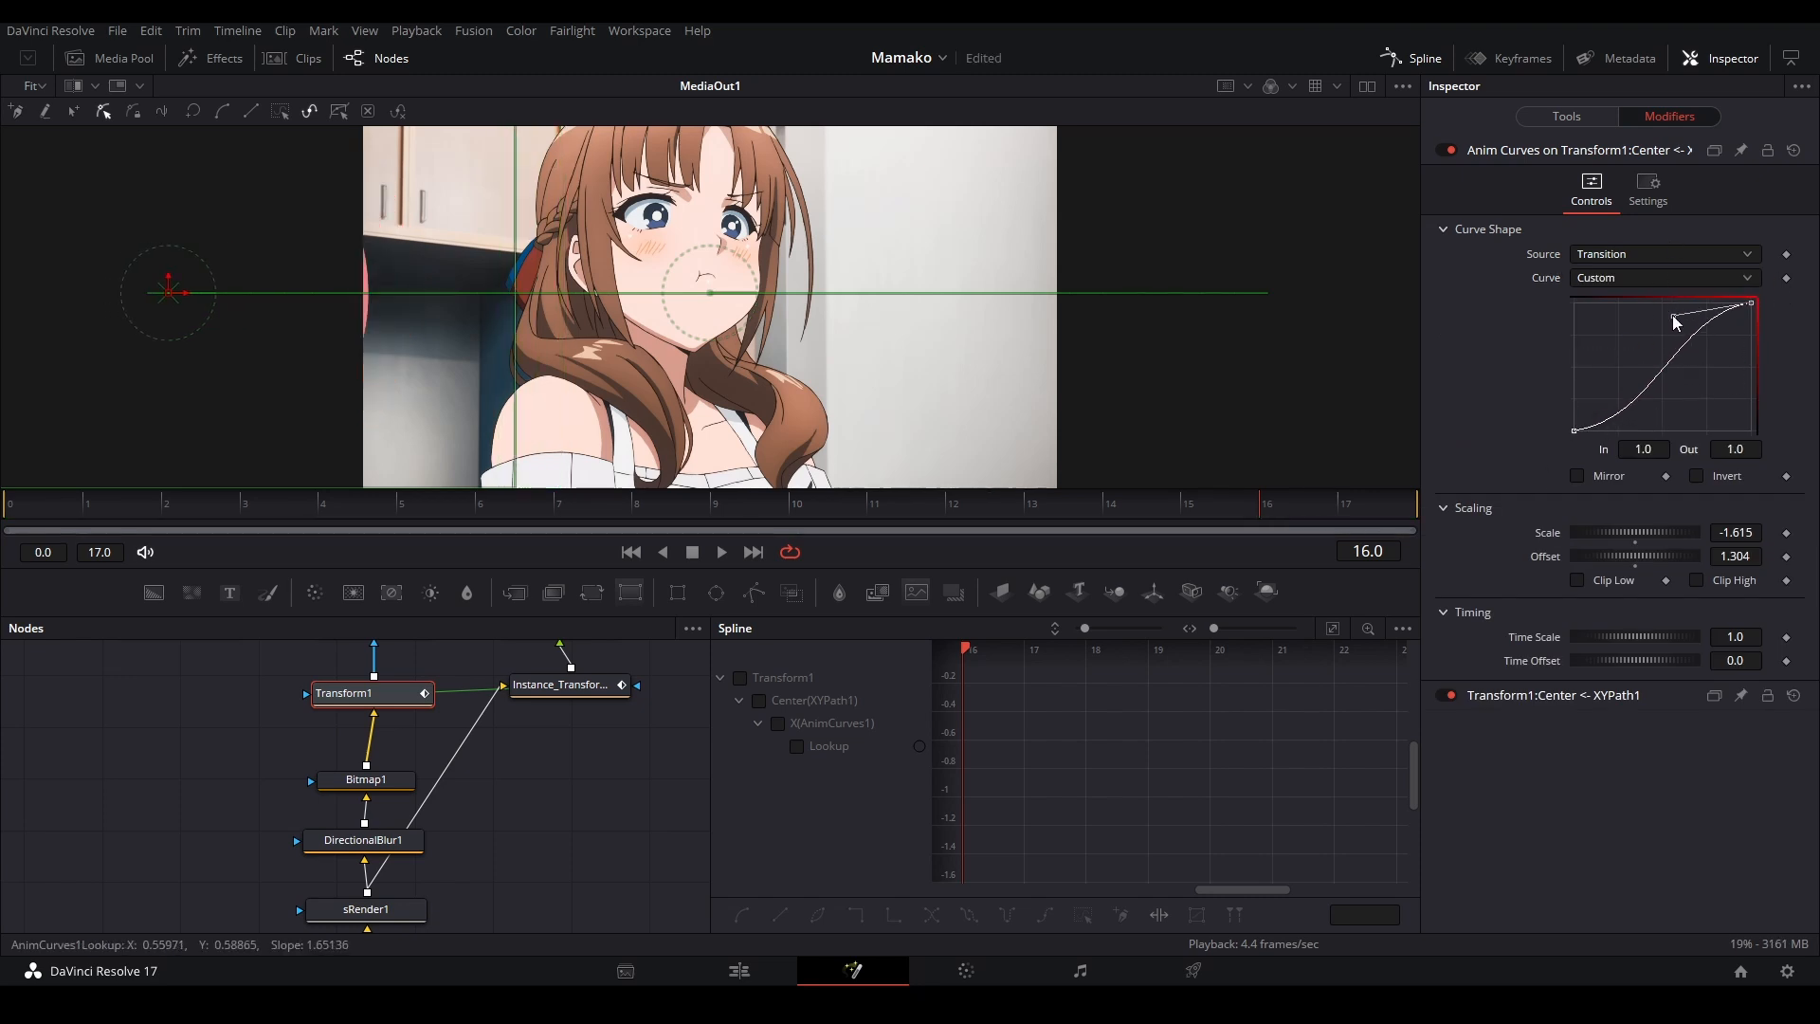
Step: Play the eased transition from the start in MediaOut1 and save the project
left_click(25, 509)
key("space")
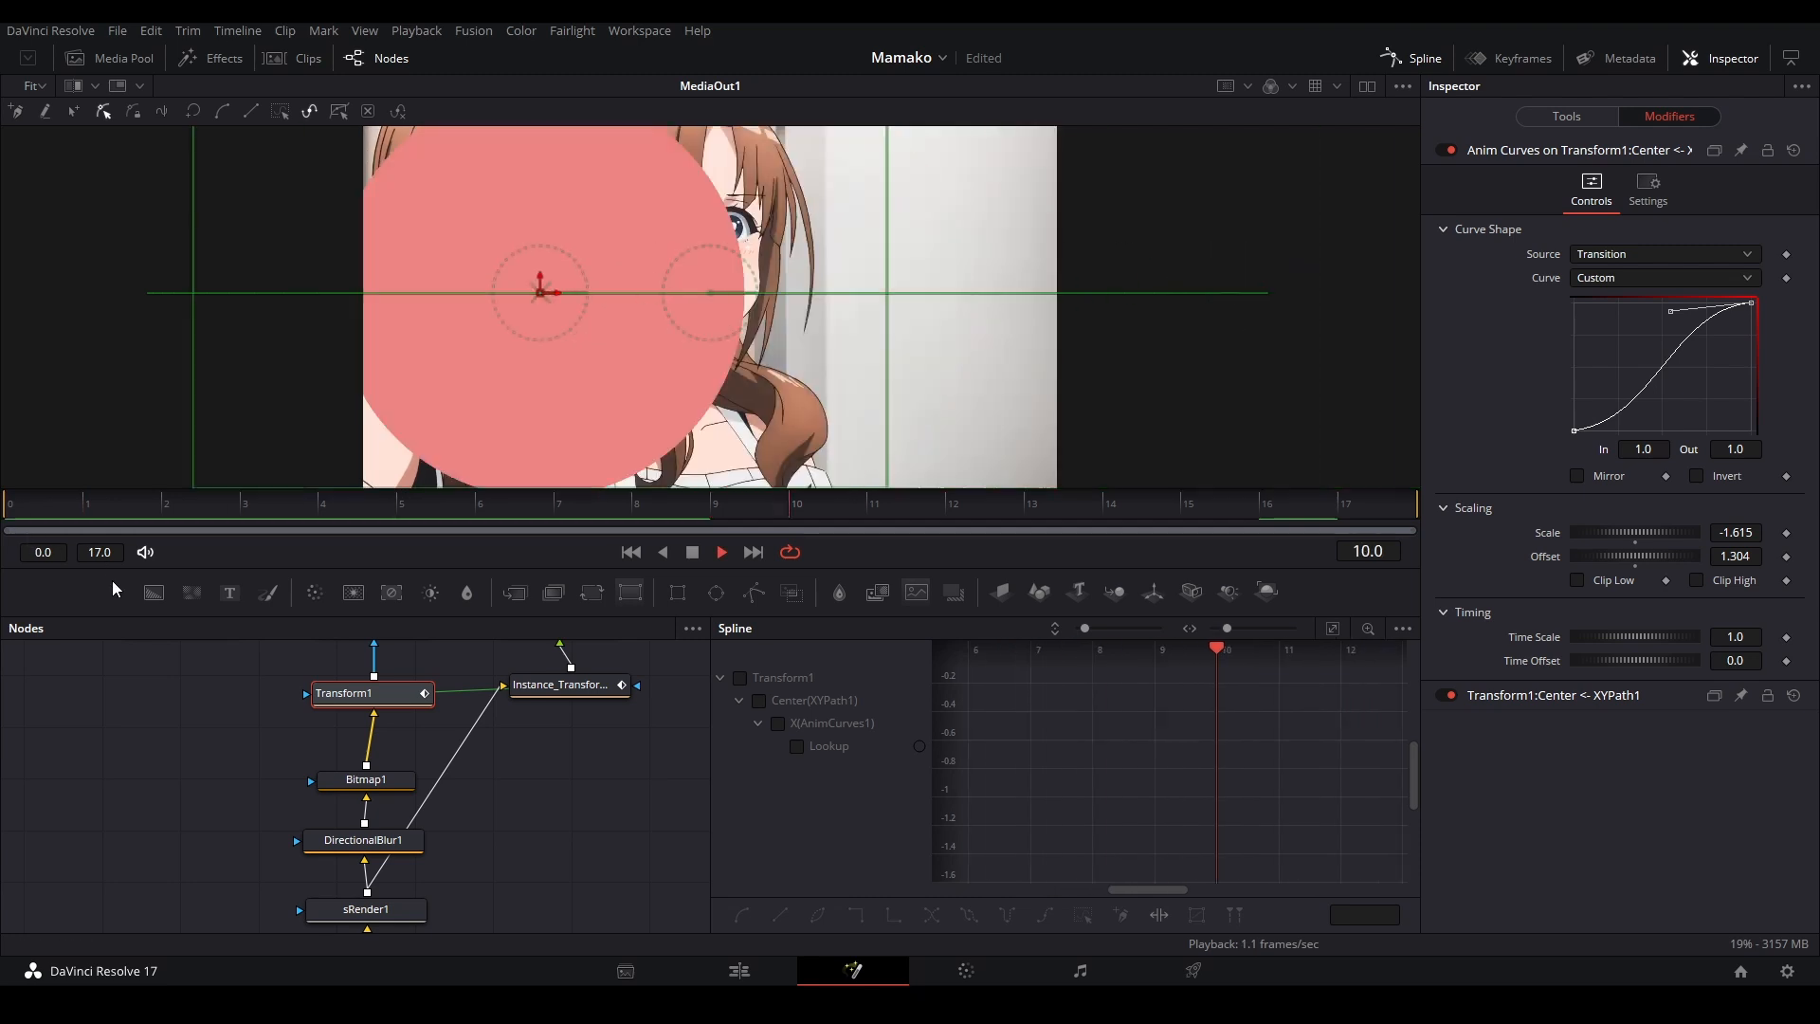
left_click(146, 683)
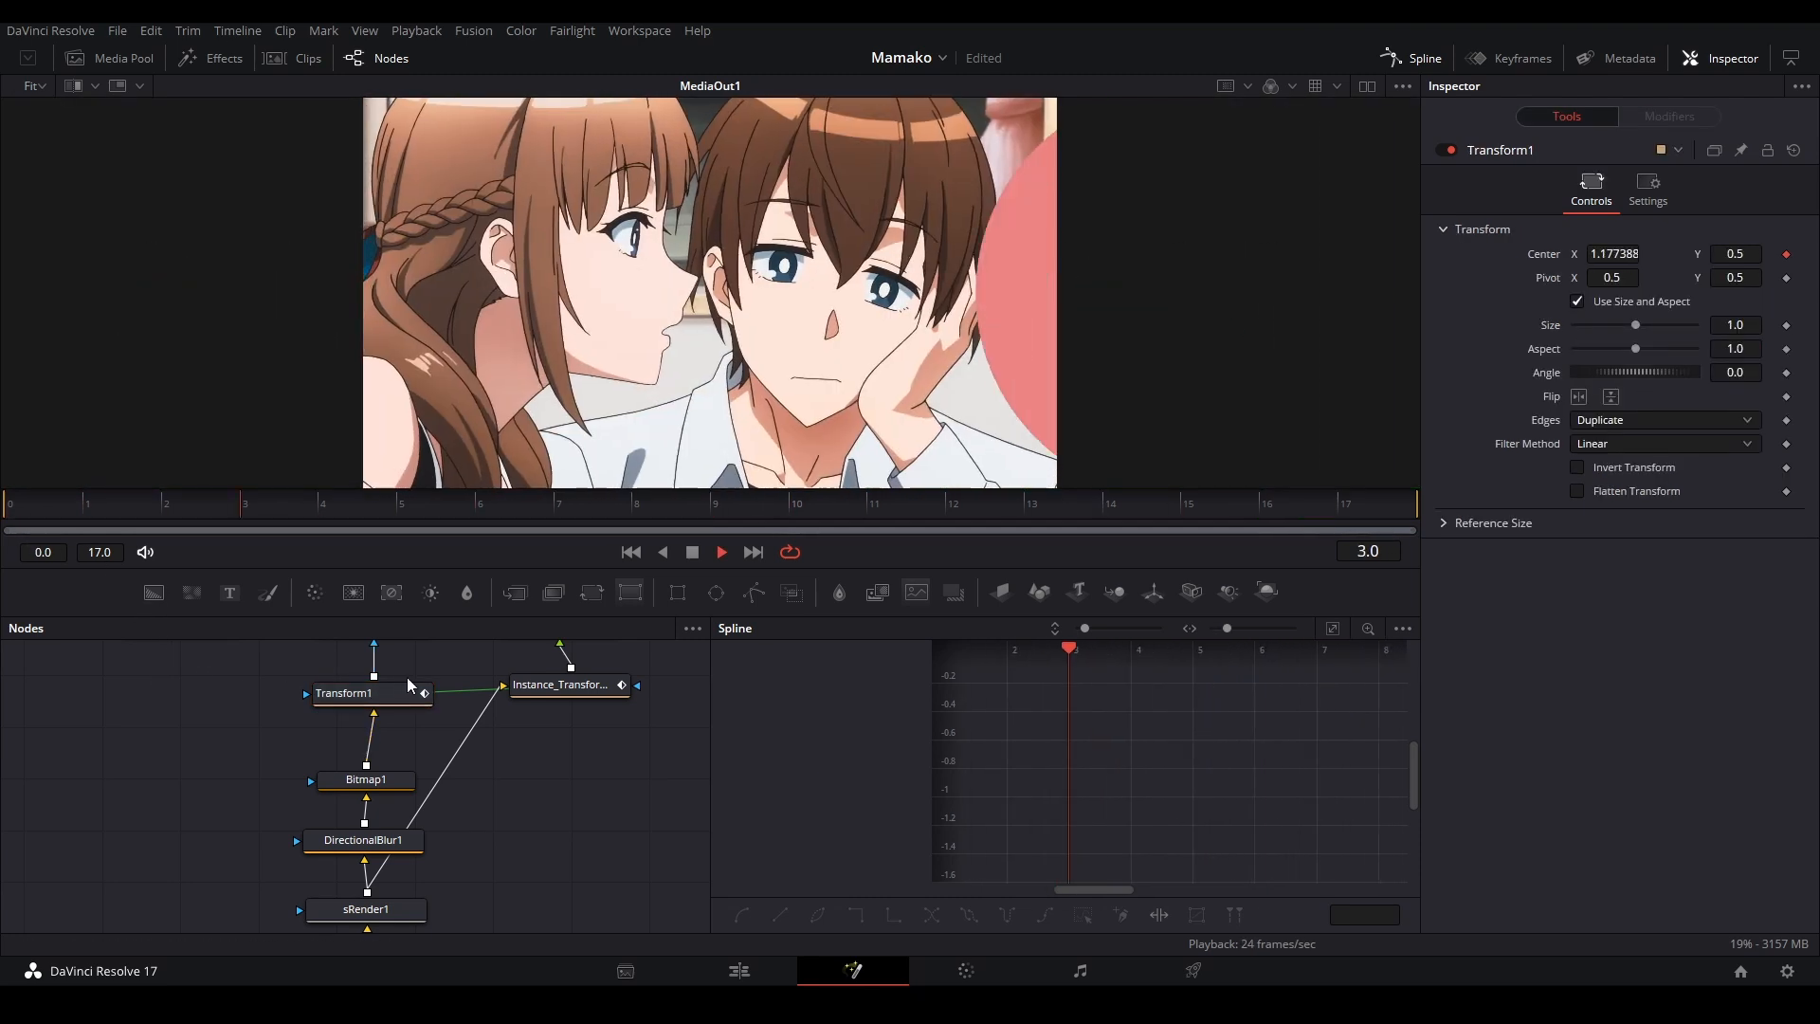
key("space")
key("ctrl+s")
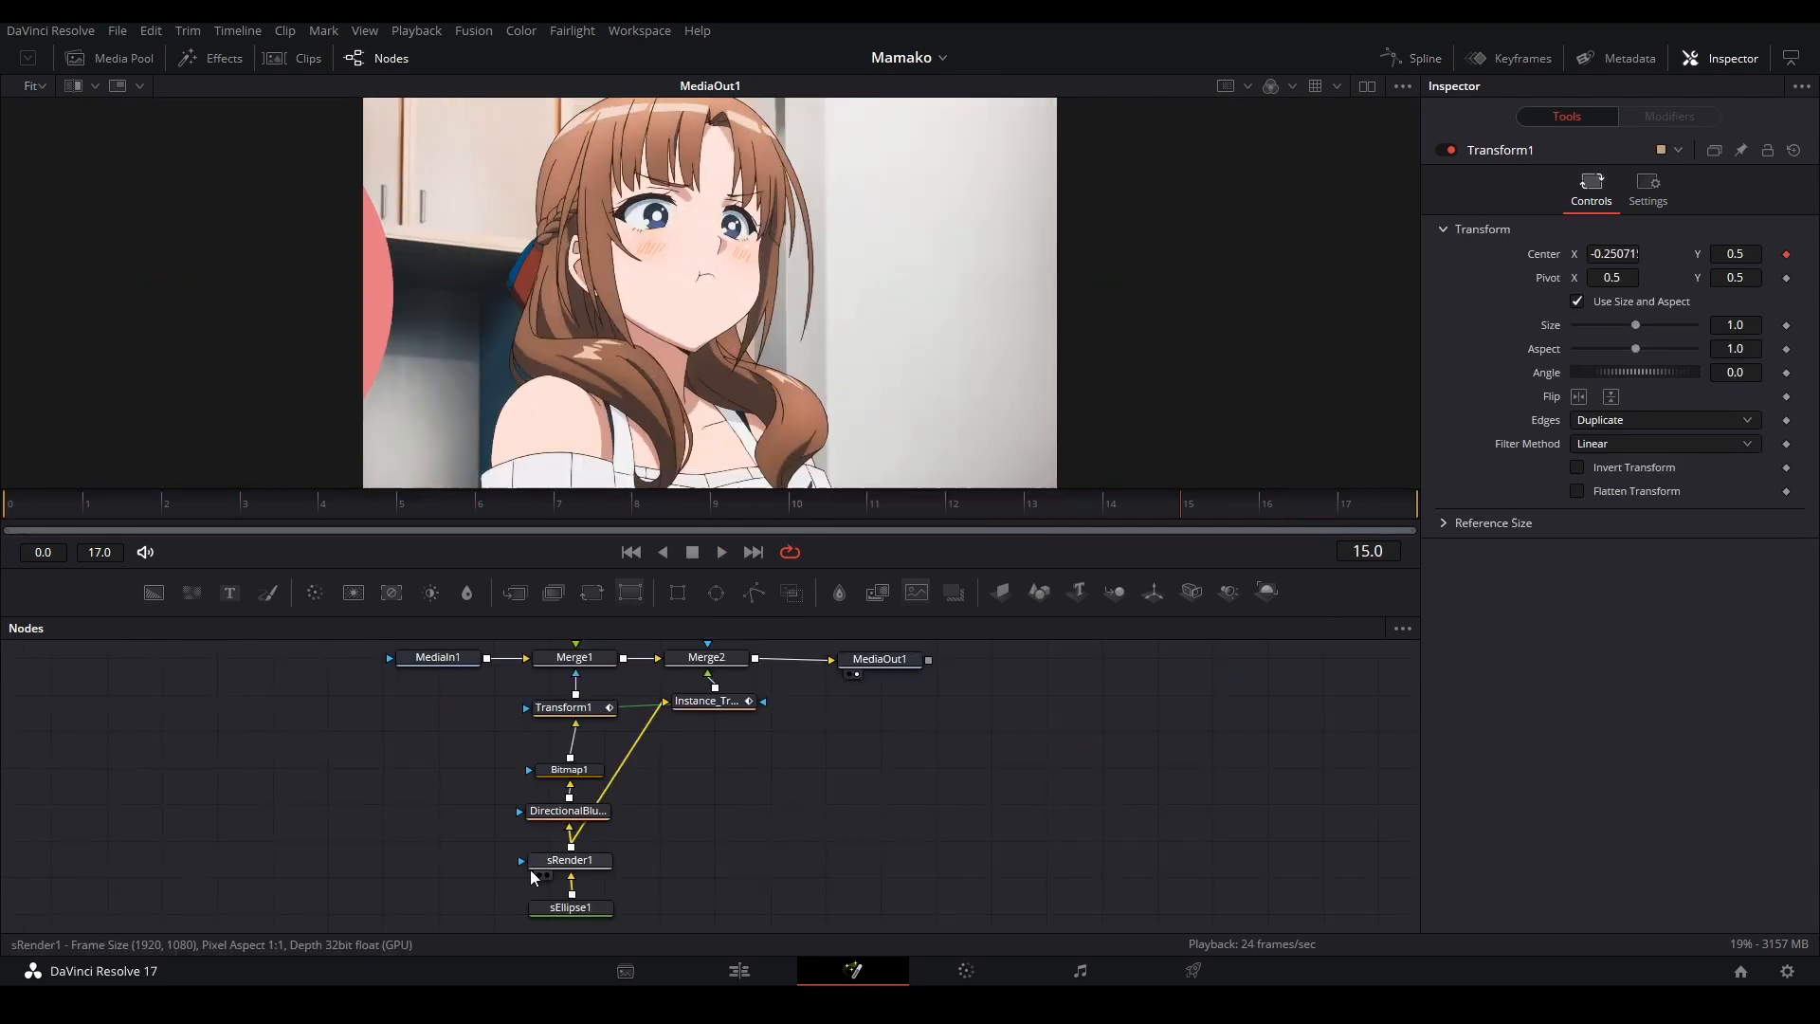
Step: Review the complete node tree, scrub the transition to frame 9, and save the project
scroll(650, 764, "down", 2)
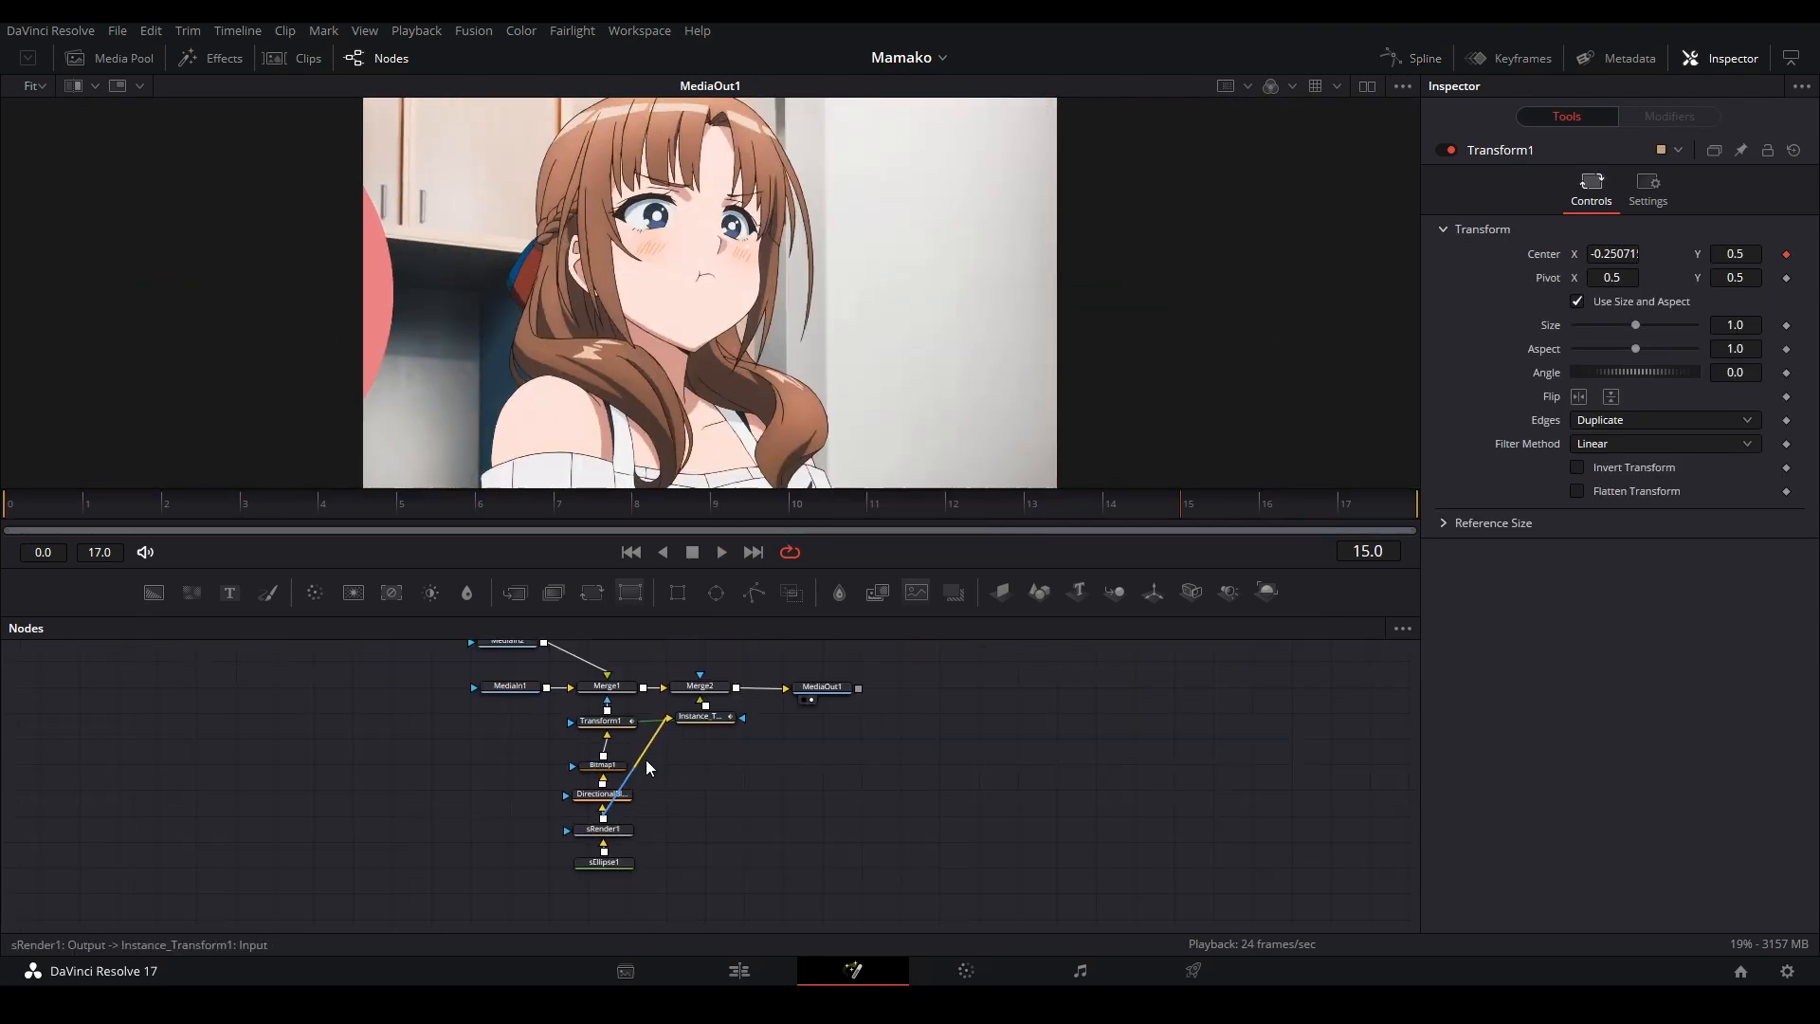
scroll(648, 761, "up", 2)
left_click_drag(434, 689, 745, 947)
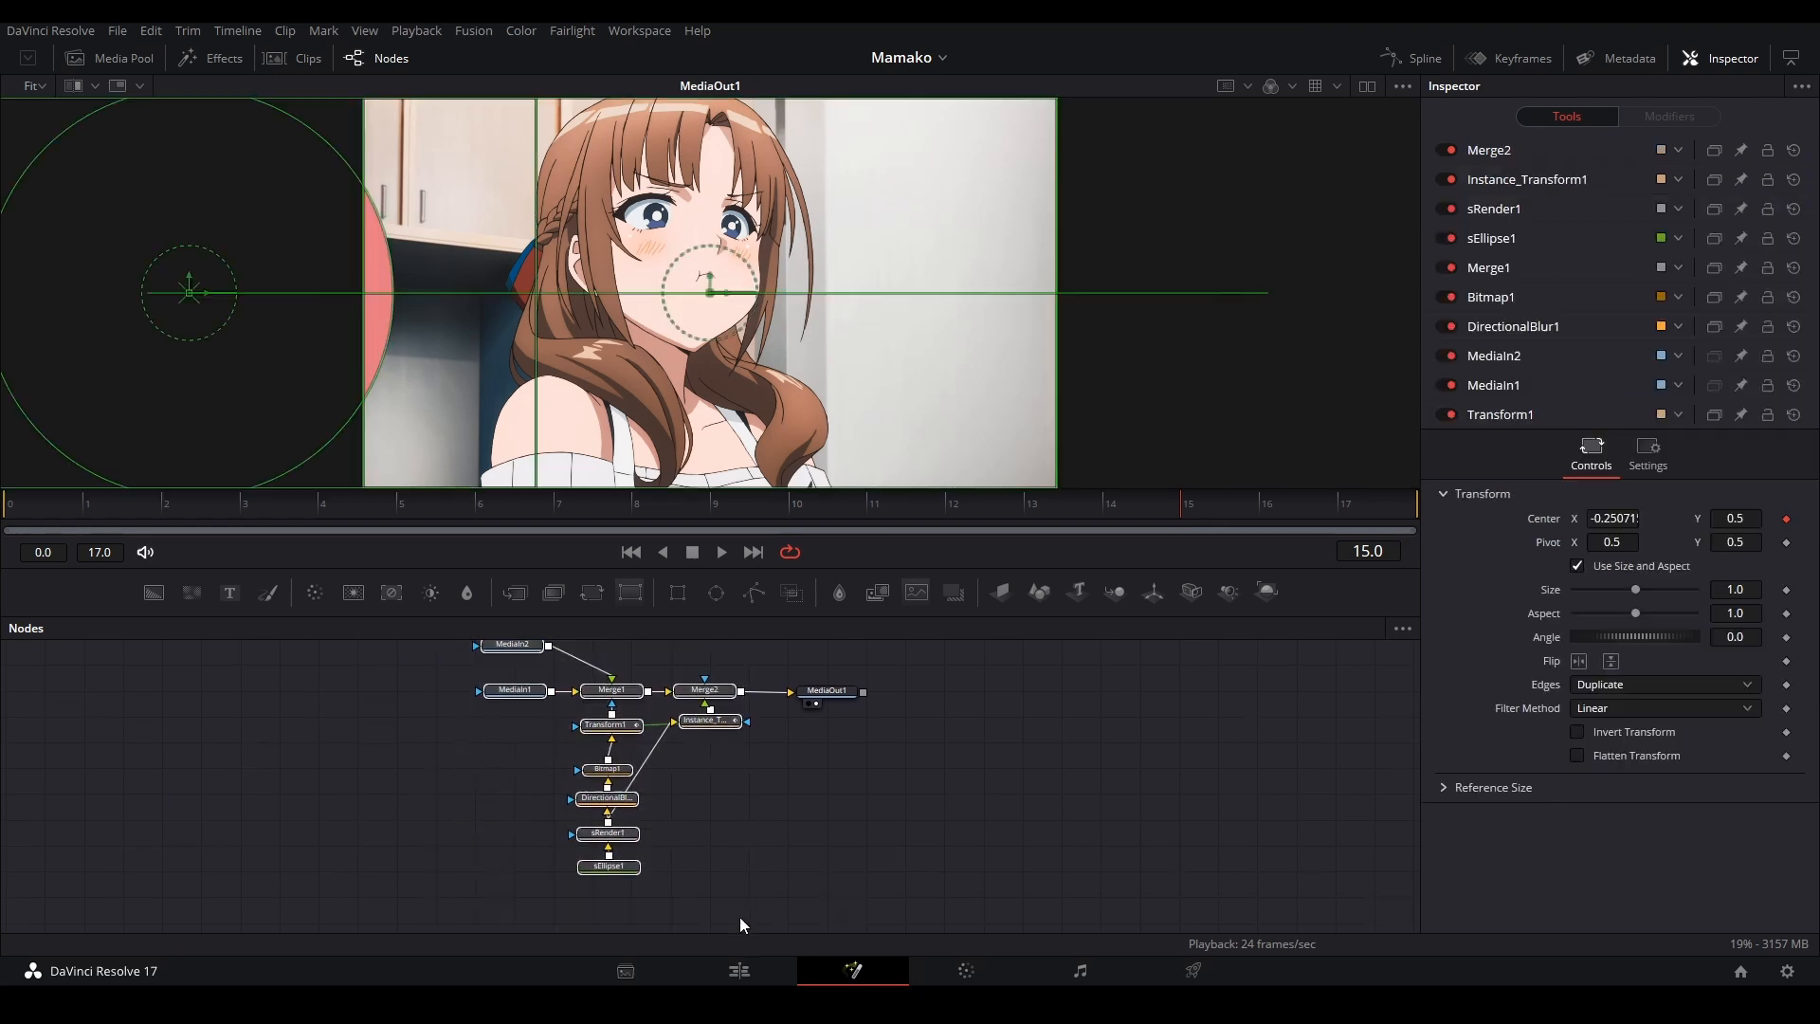
left_click(371, 503)
left_click_drag(372, 503, 722, 567)
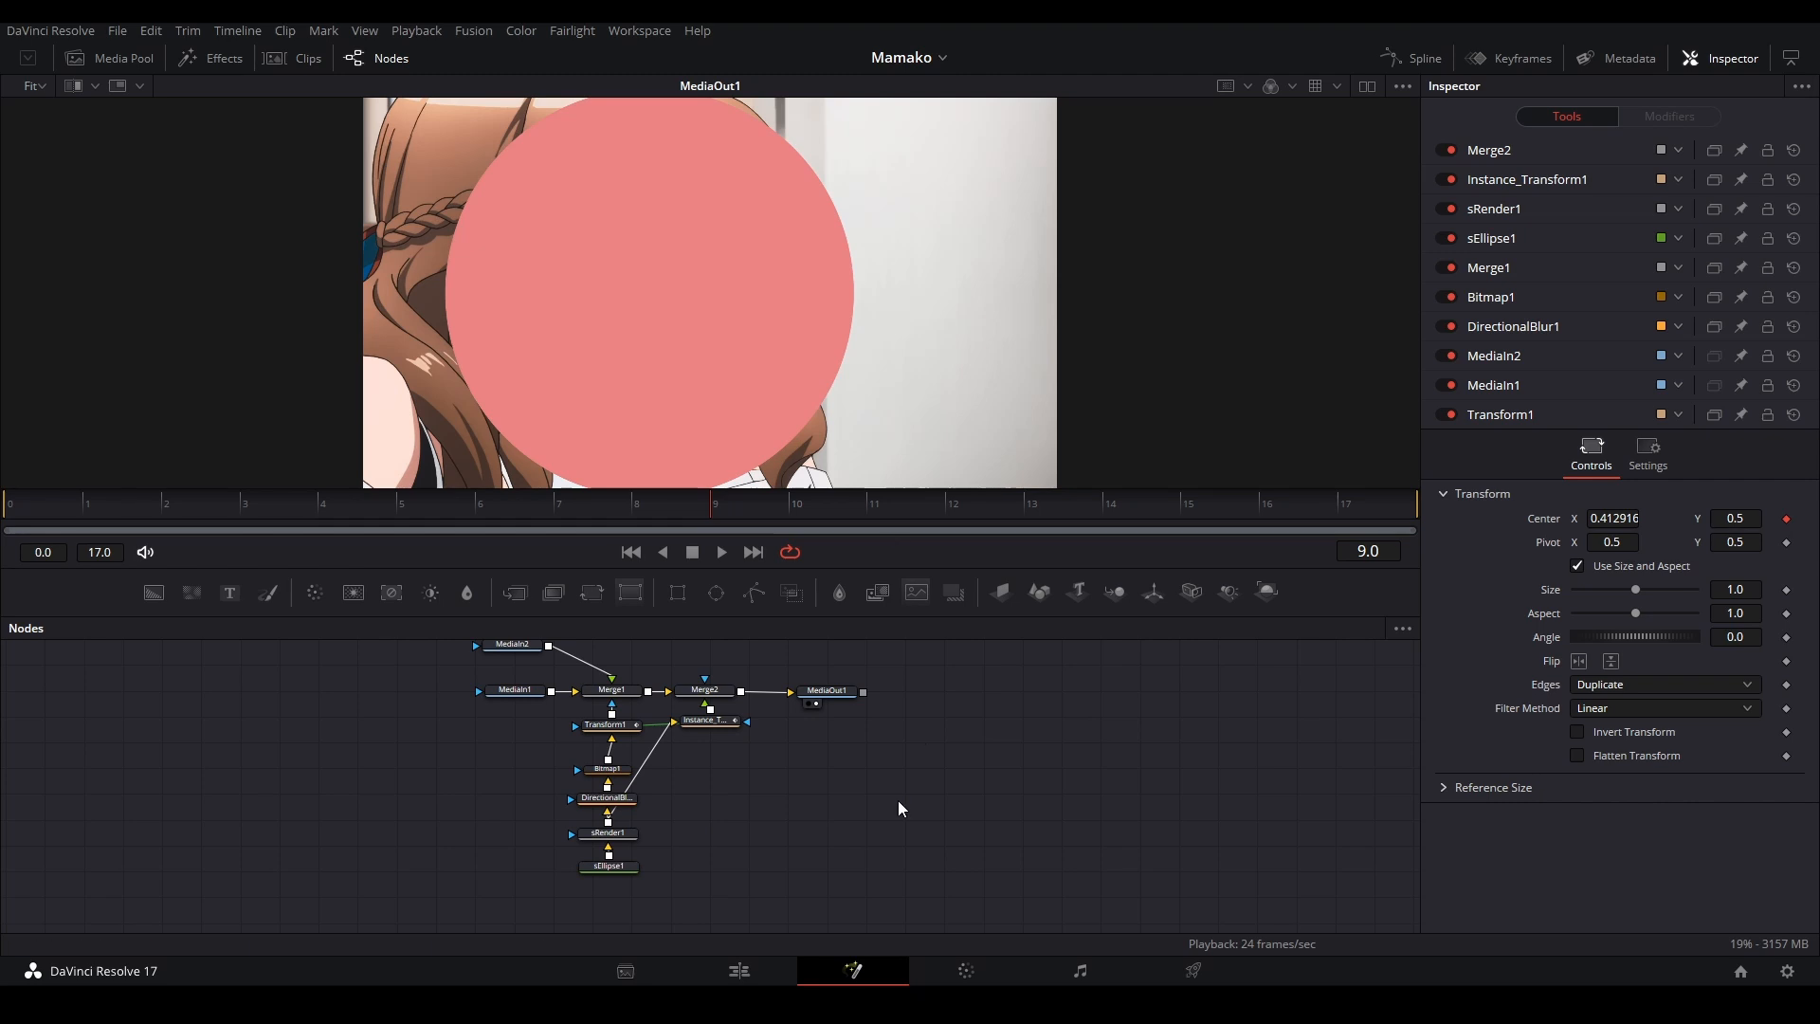
key("ctrl+s")
Step: On the Edit page, duplicate both compound clips with their transition directly after the originals on Video 1
left_click(740, 971)
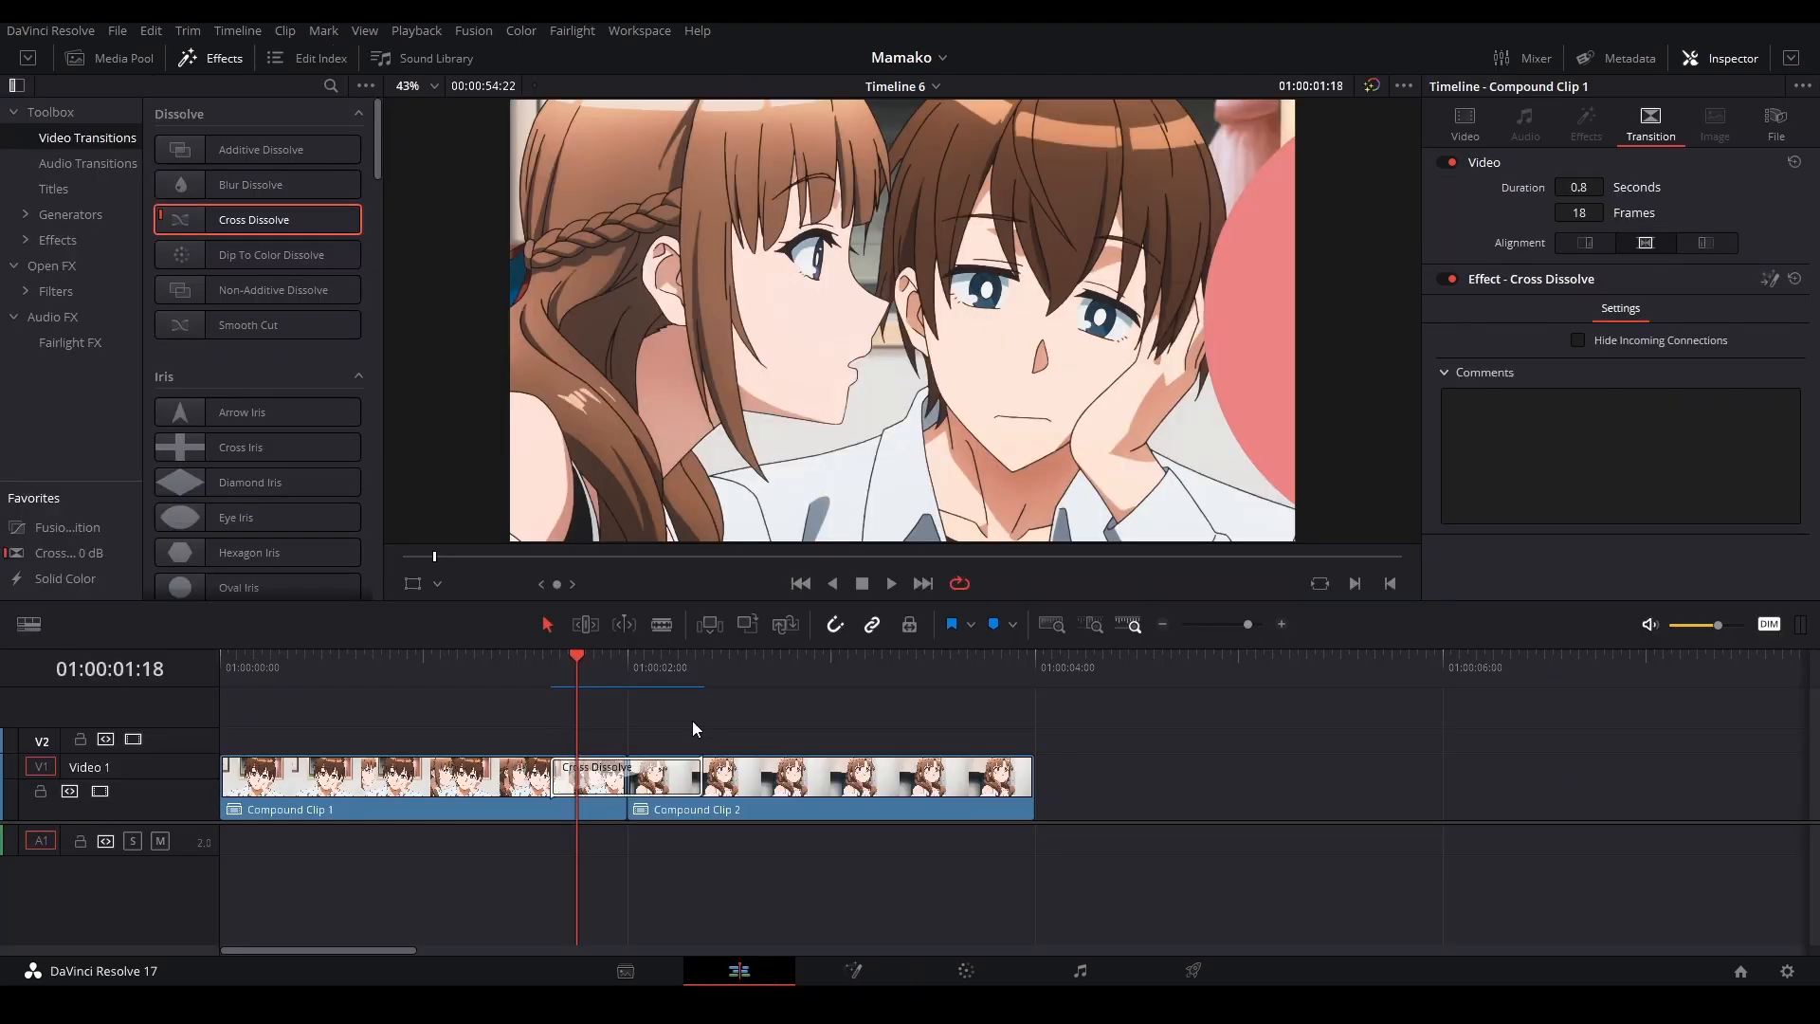
left_click_drag(724, 736, 1248, 805)
scroll(561, 809, "right", 5)
left_click(760, 711)
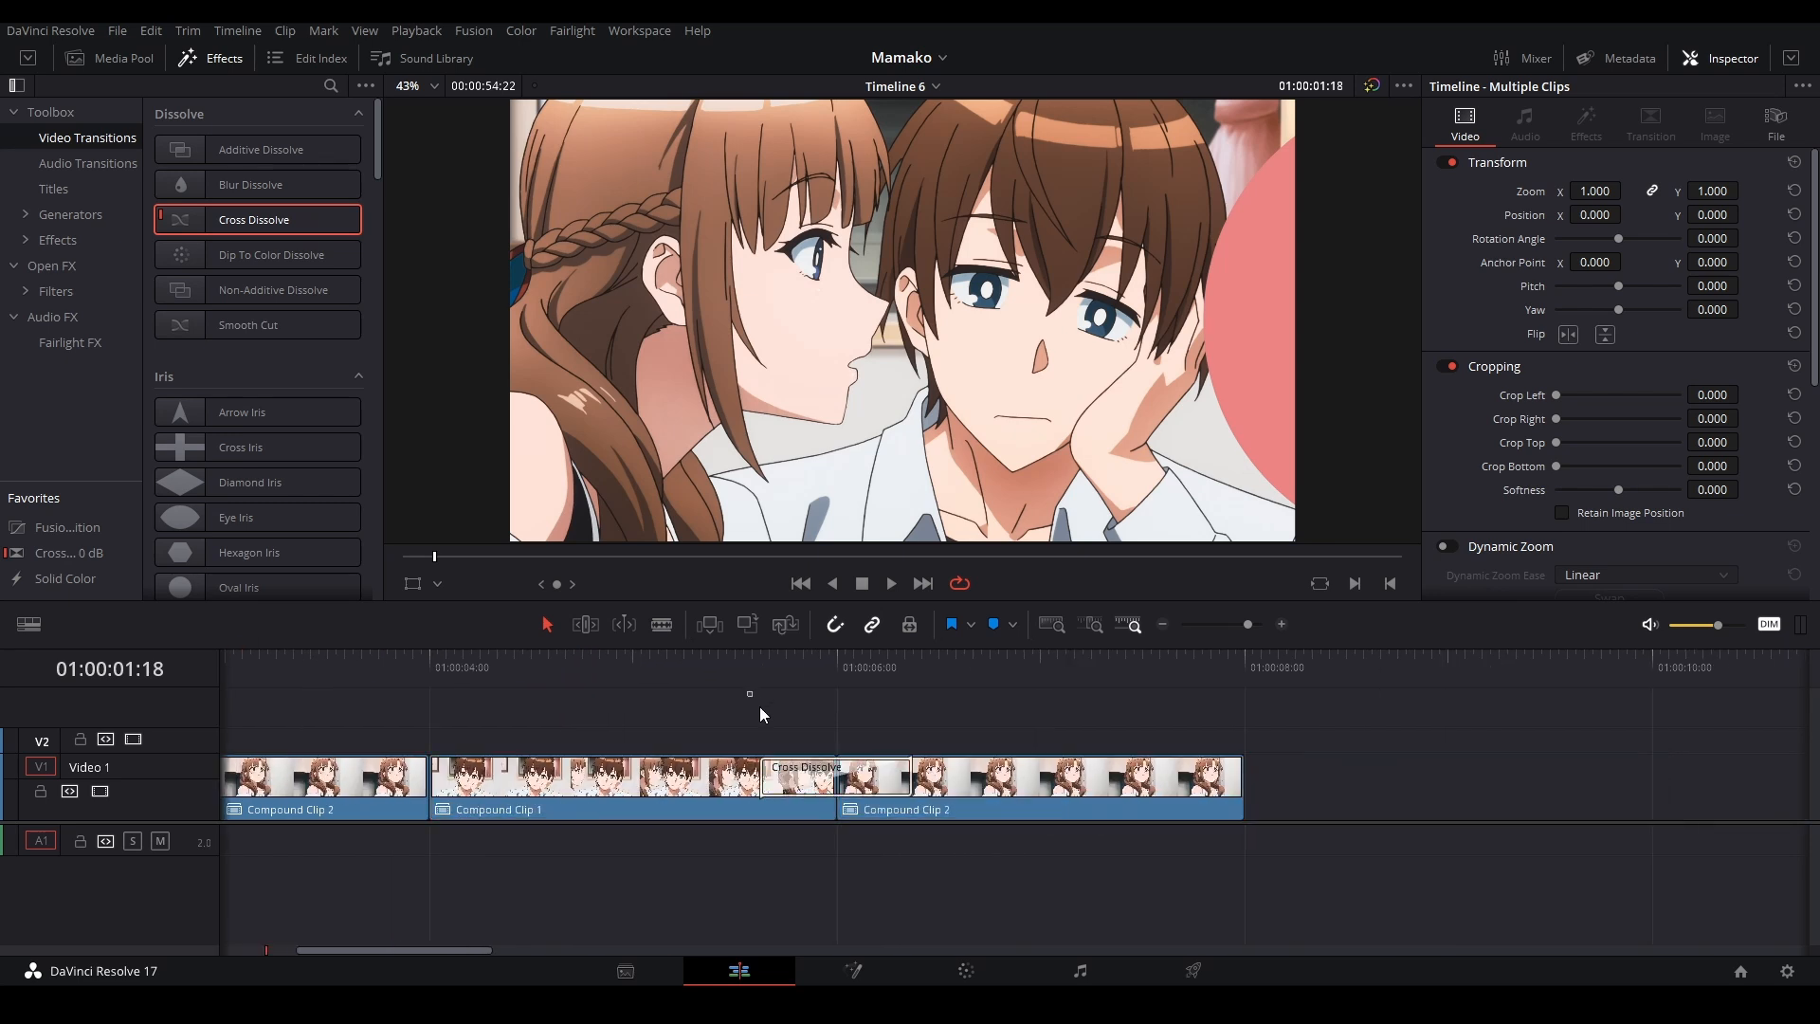
Step: Open the duplicated Cross Dissolve in Fusion and delete all nodes except MediaIn1, MediaIn2 and MediaOut1
left_click(830, 669)
left_click(808, 768)
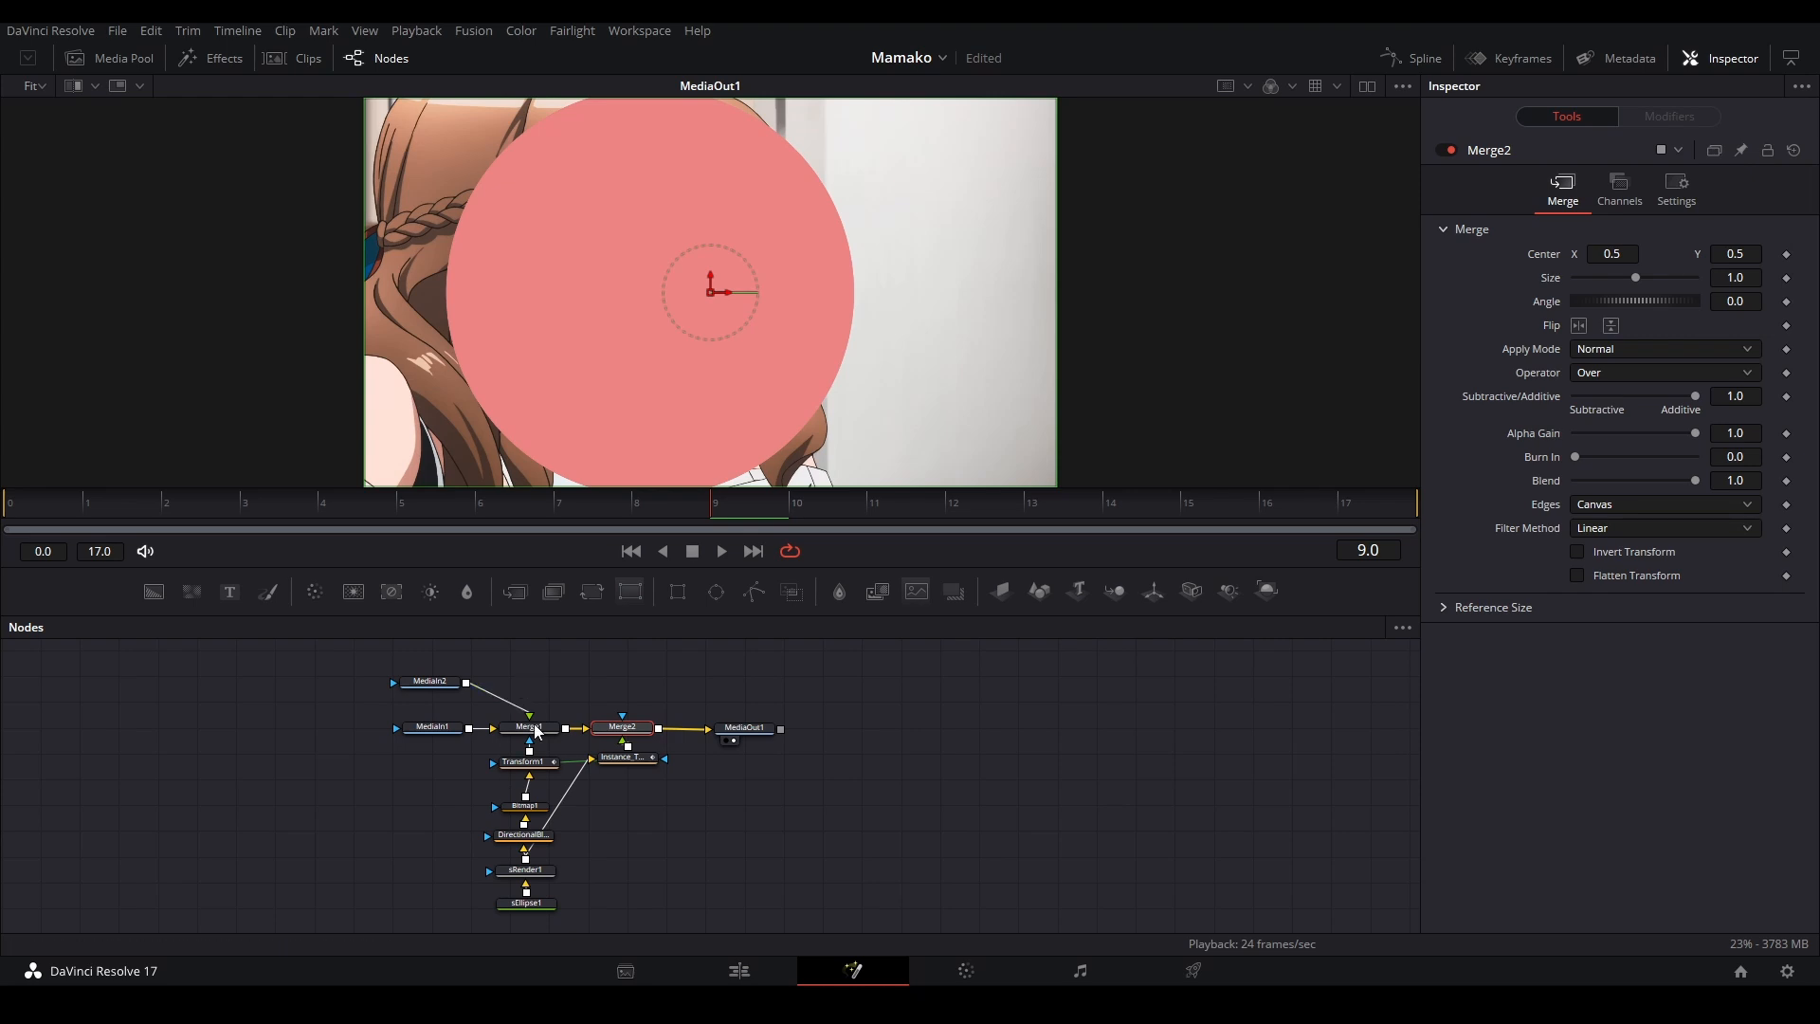
left_click_drag(524, 670, 661, 907)
key("Delete")
scroll(583, 702, "up", 3)
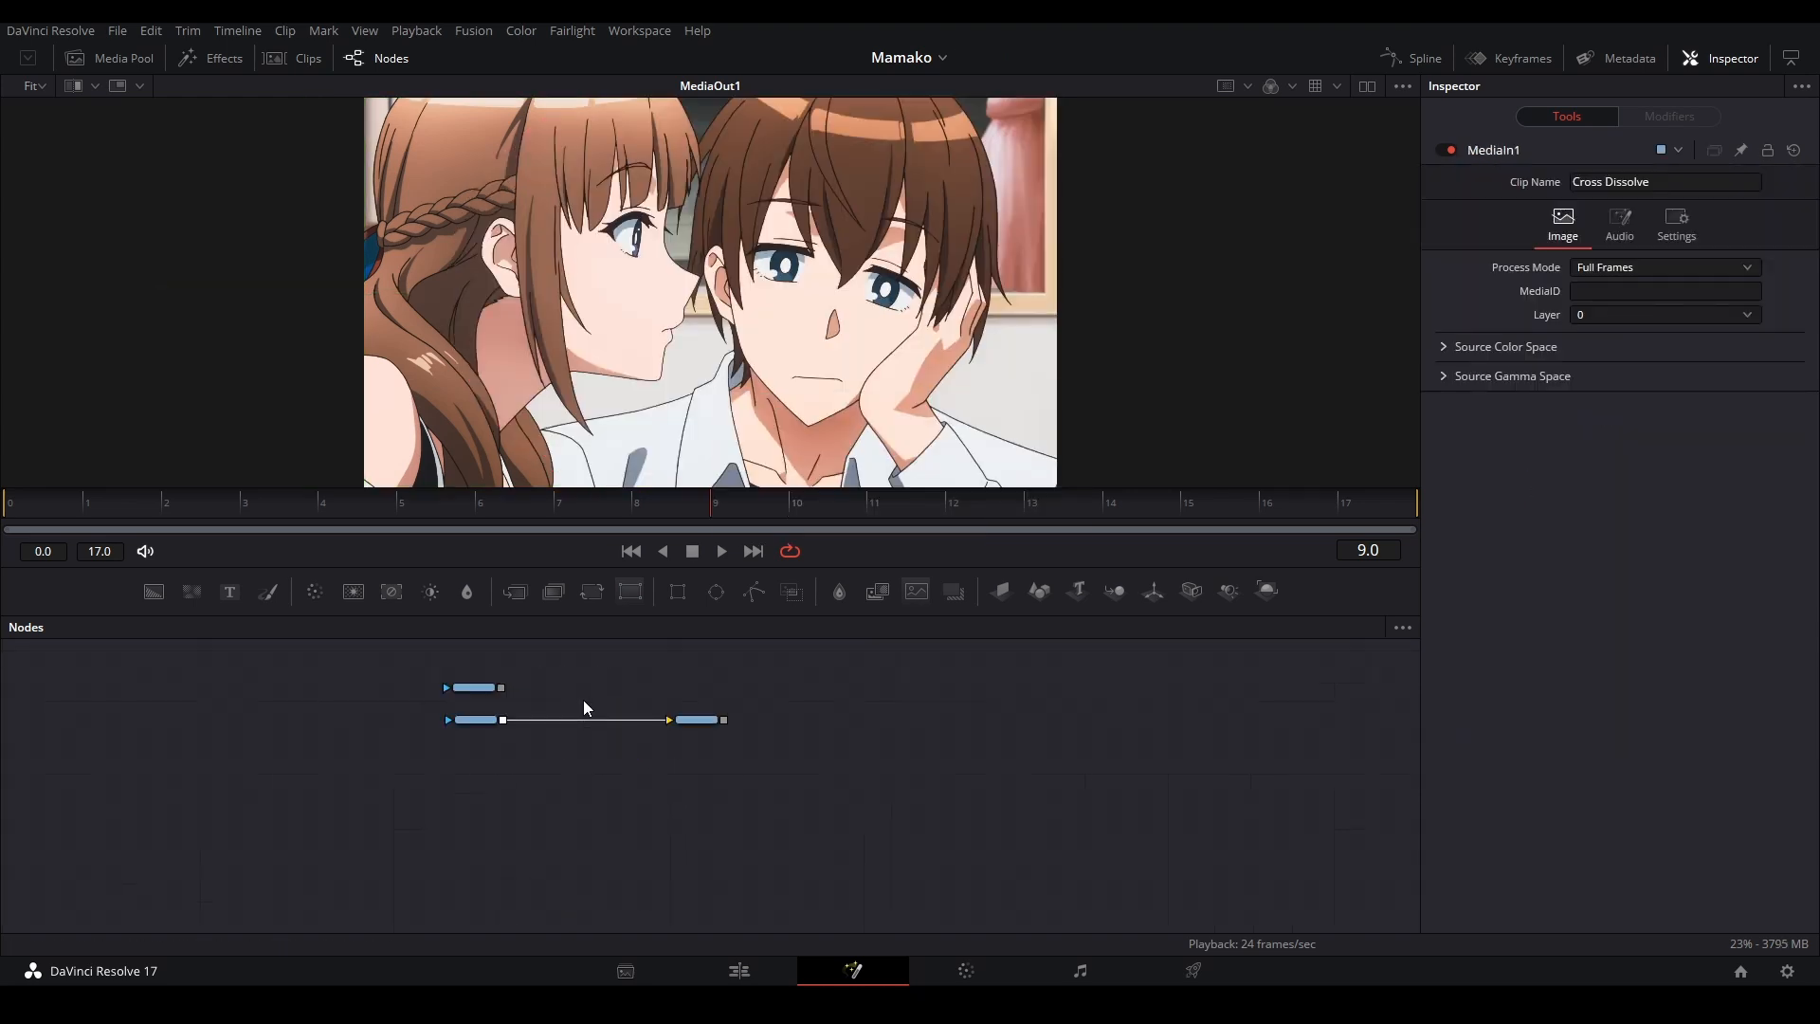
Step: Add a Burn Away node between MediaIn1 and MediaOut1, connect MediaIn2 to its foreground input, and view it
key("shift+space")
type("bitm")
key("BackSpace")
key("BackSpace")
key("BackSpace")
key("BackSpace")
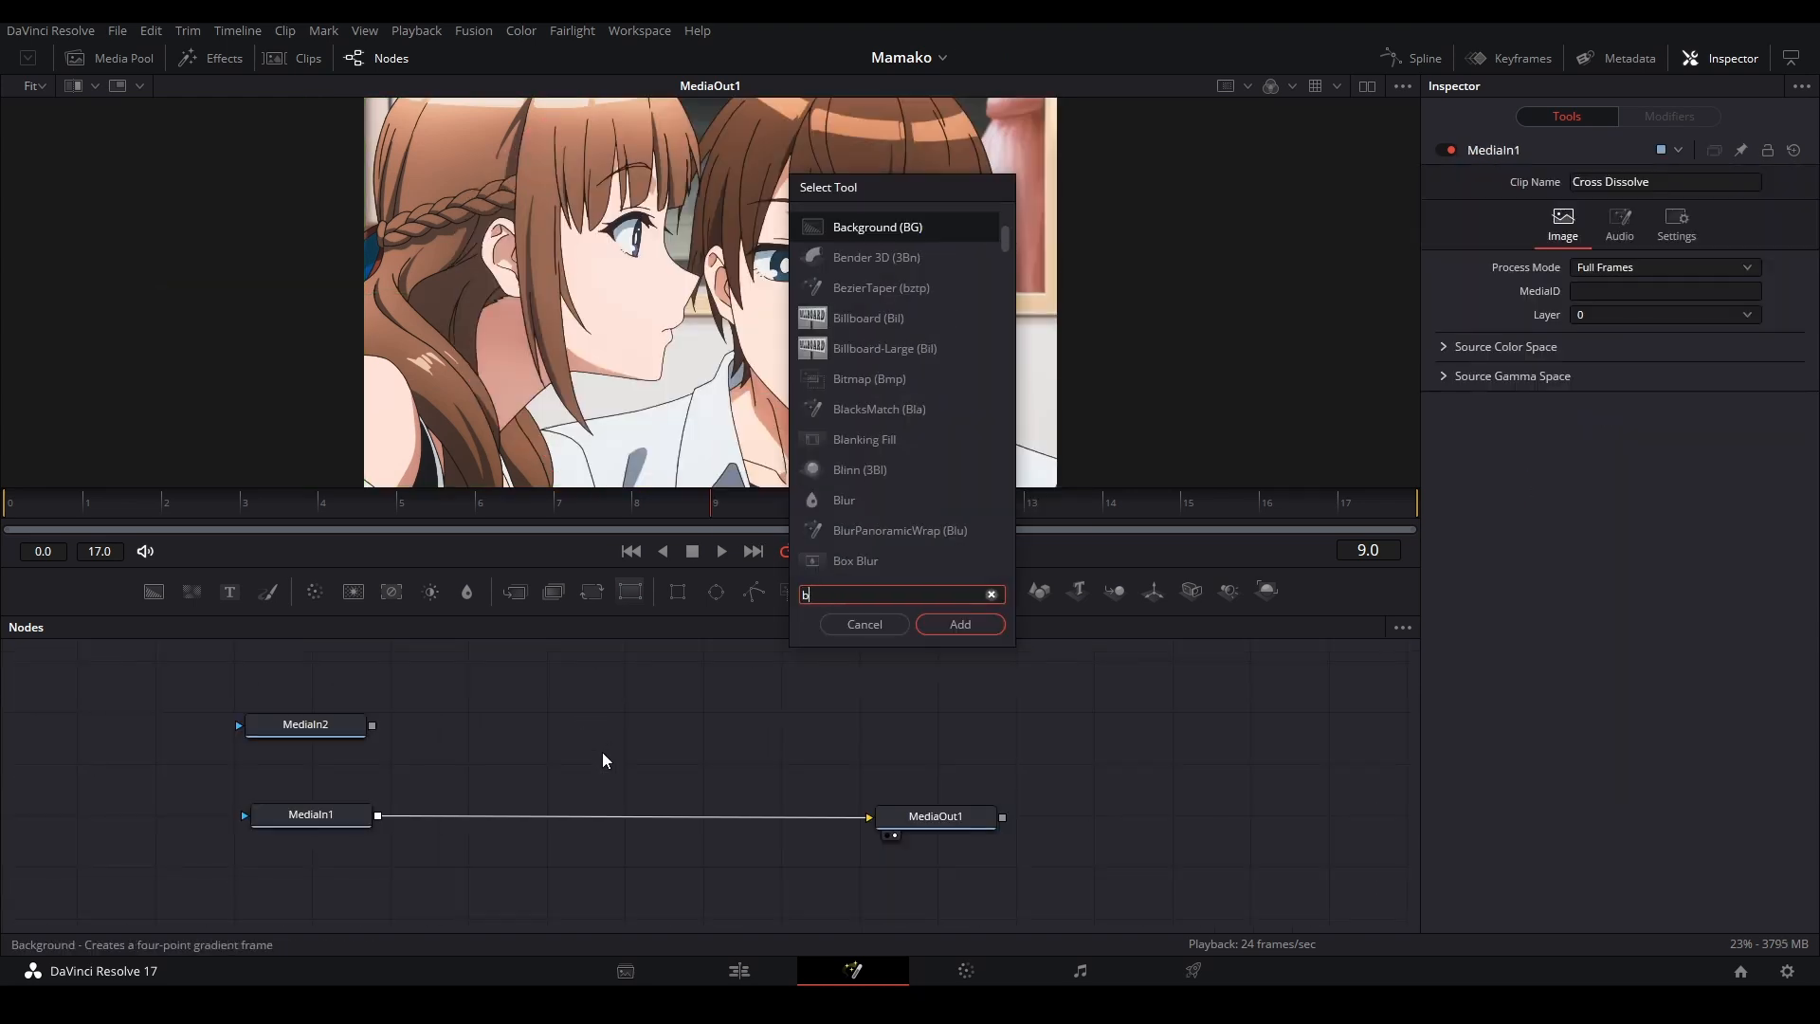
type("burn")
key("Return")
left_click_drag(582, 766, 607, 829)
left_click_drag(373, 725, 583, 821)
key("1")
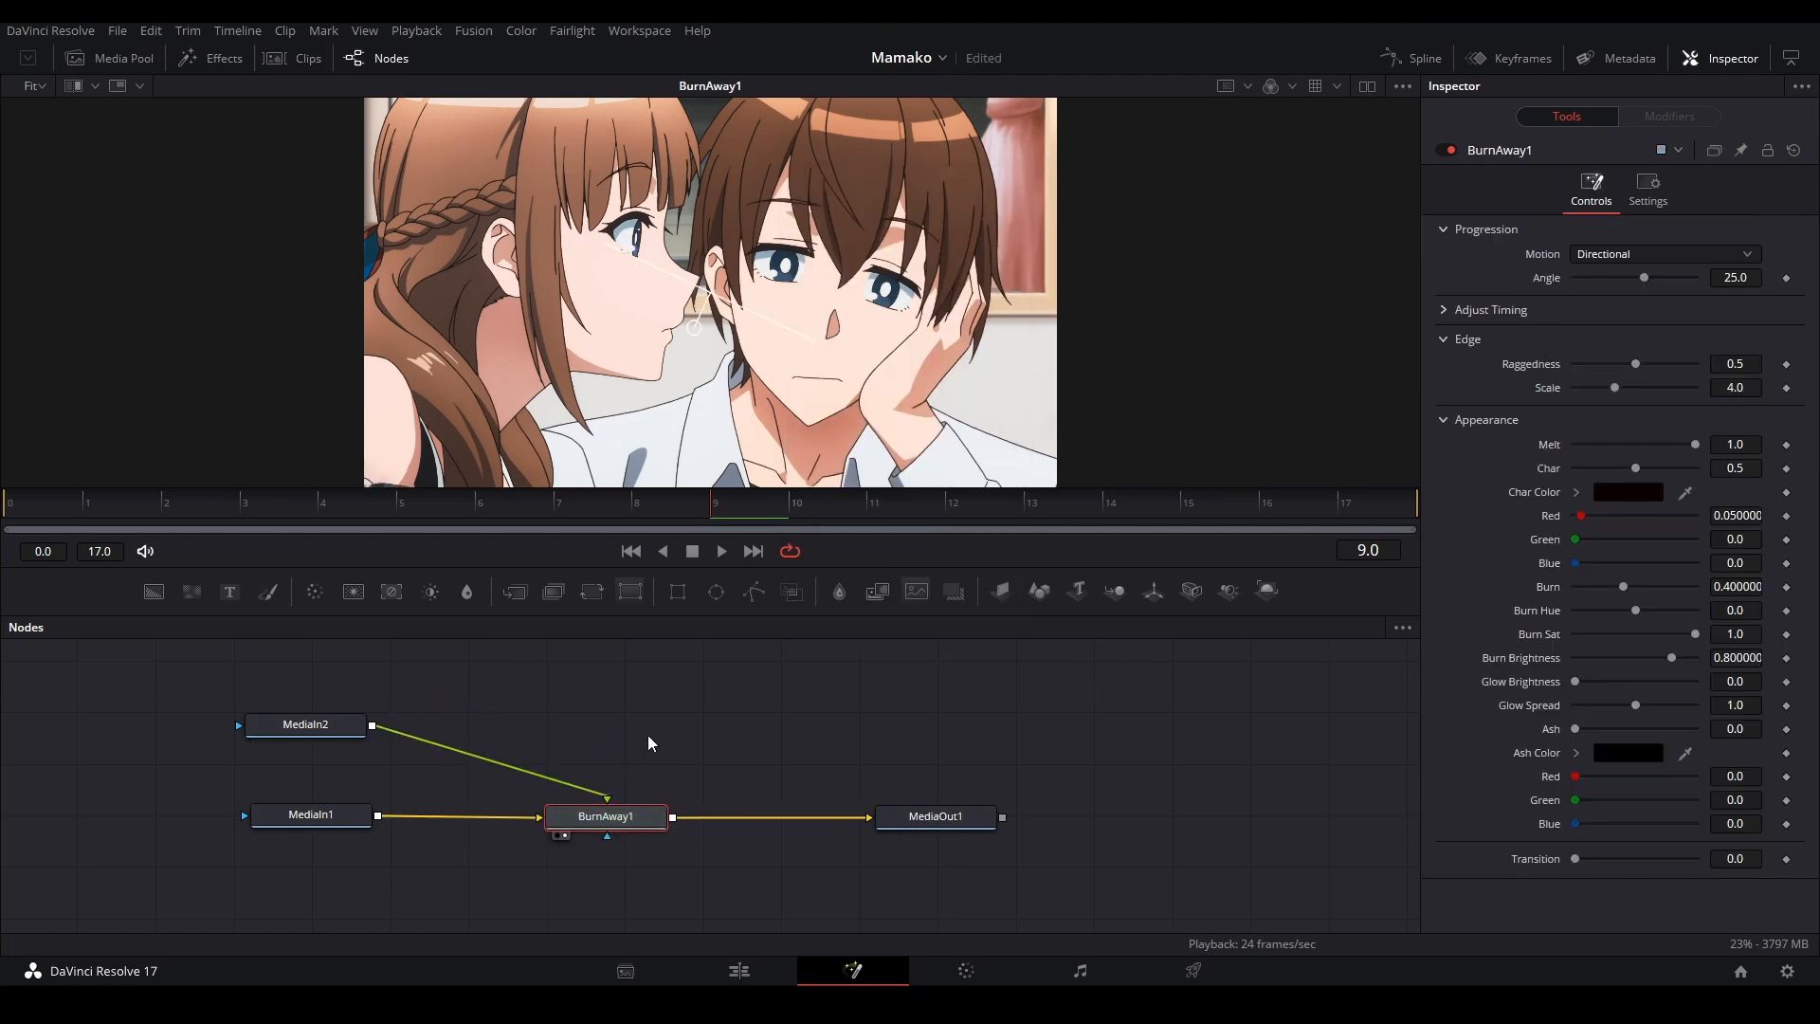
Step: Modify BurnAway1's Transition parameter with Anim Curves and play the burn effect
left_click_drag(1577, 859, 1466, 849)
right_click(1538, 861)
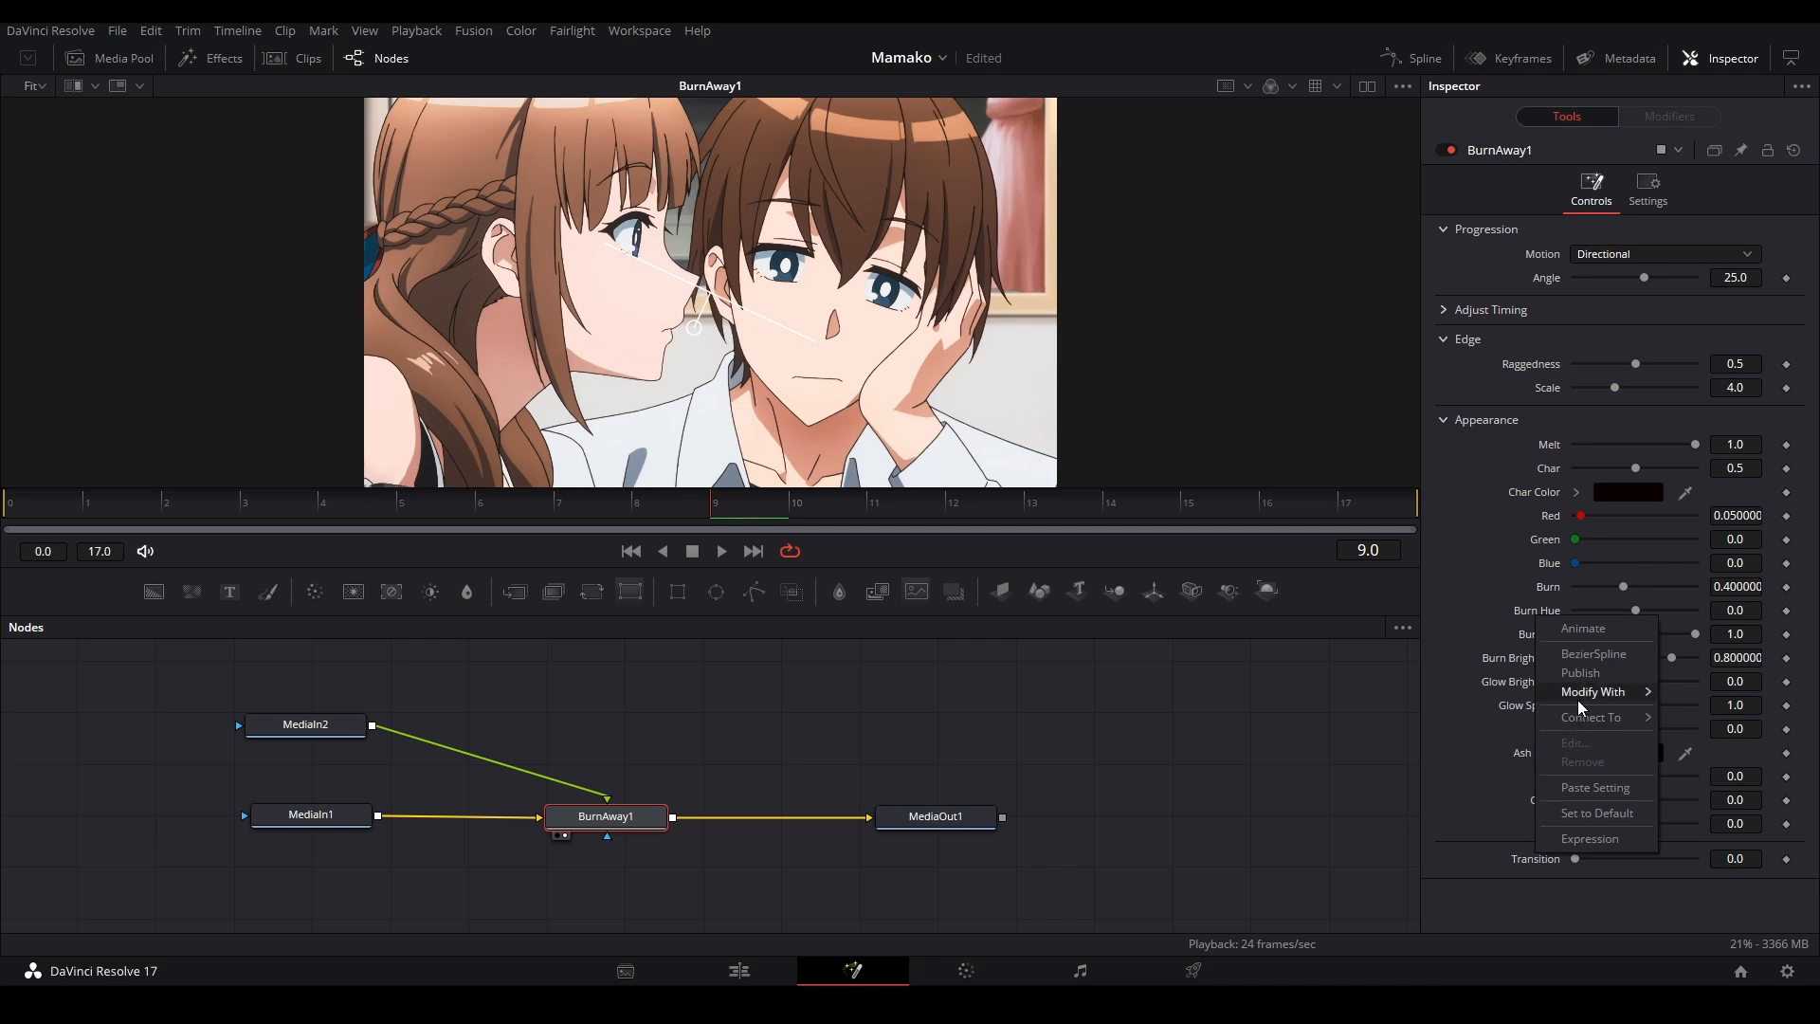
mouse_move(1582, 694)
left_click(1445, 638)
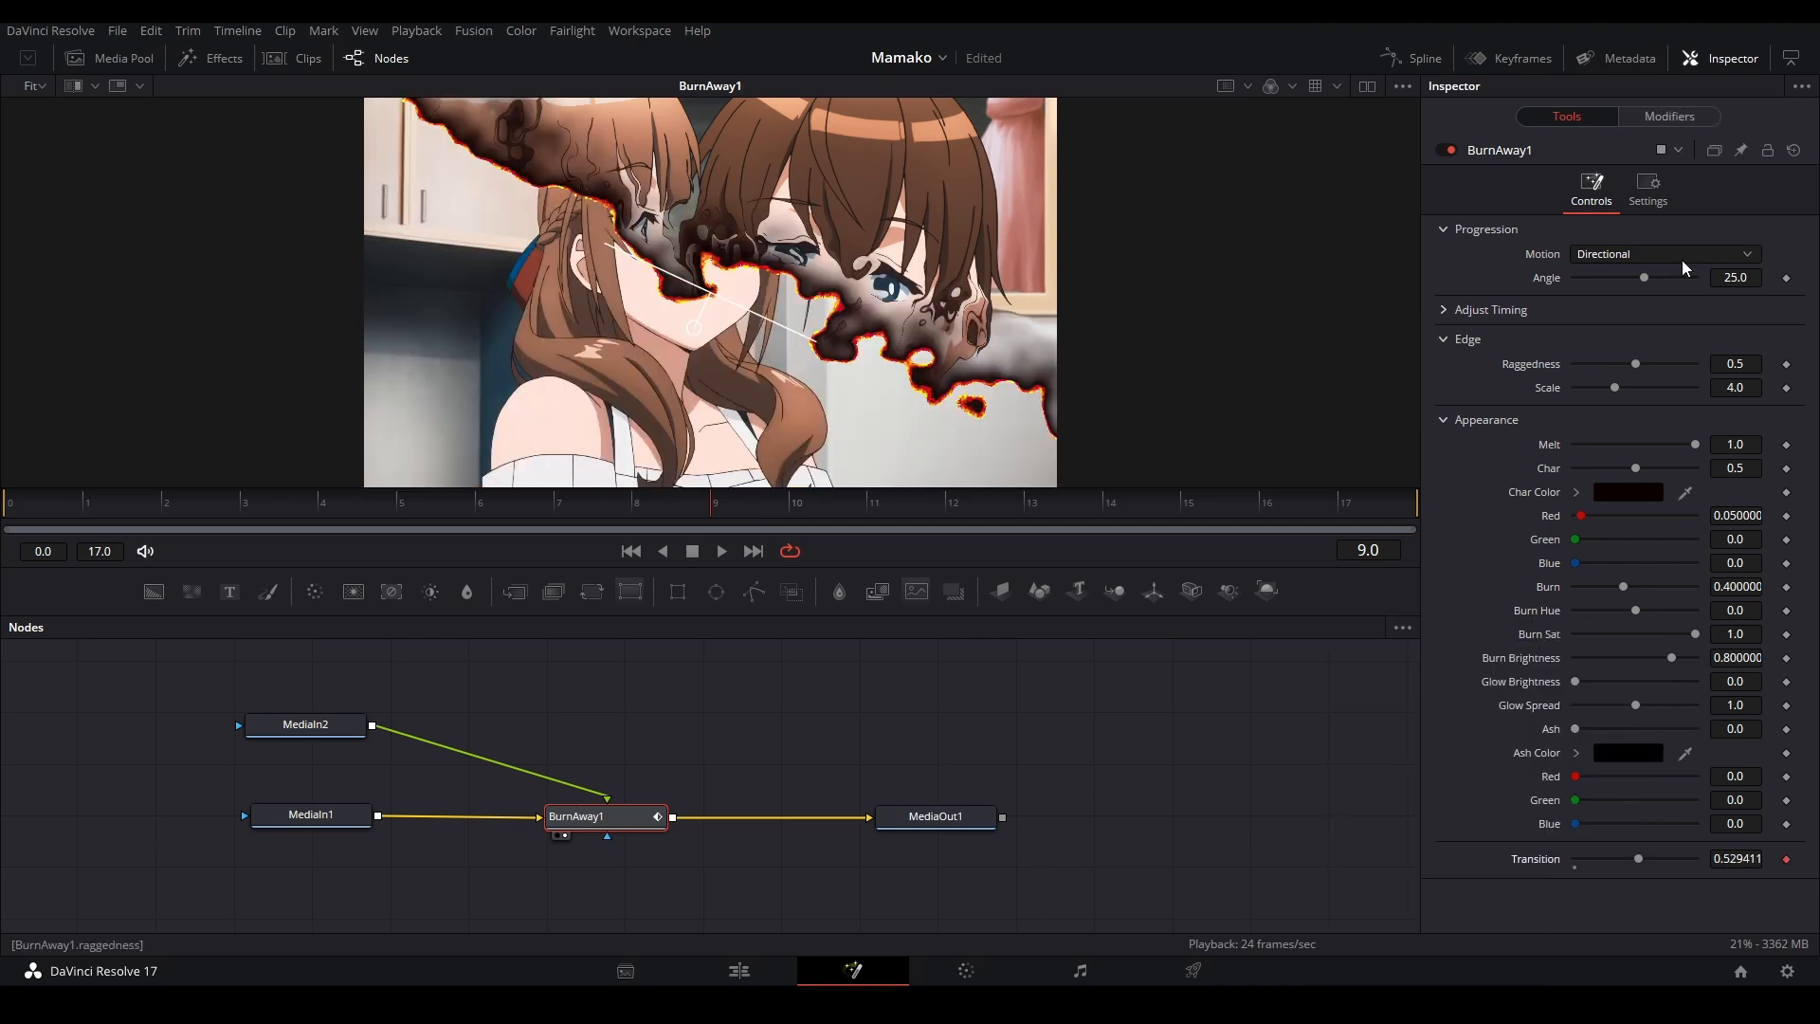
left_click(1658, 116)
key("space")
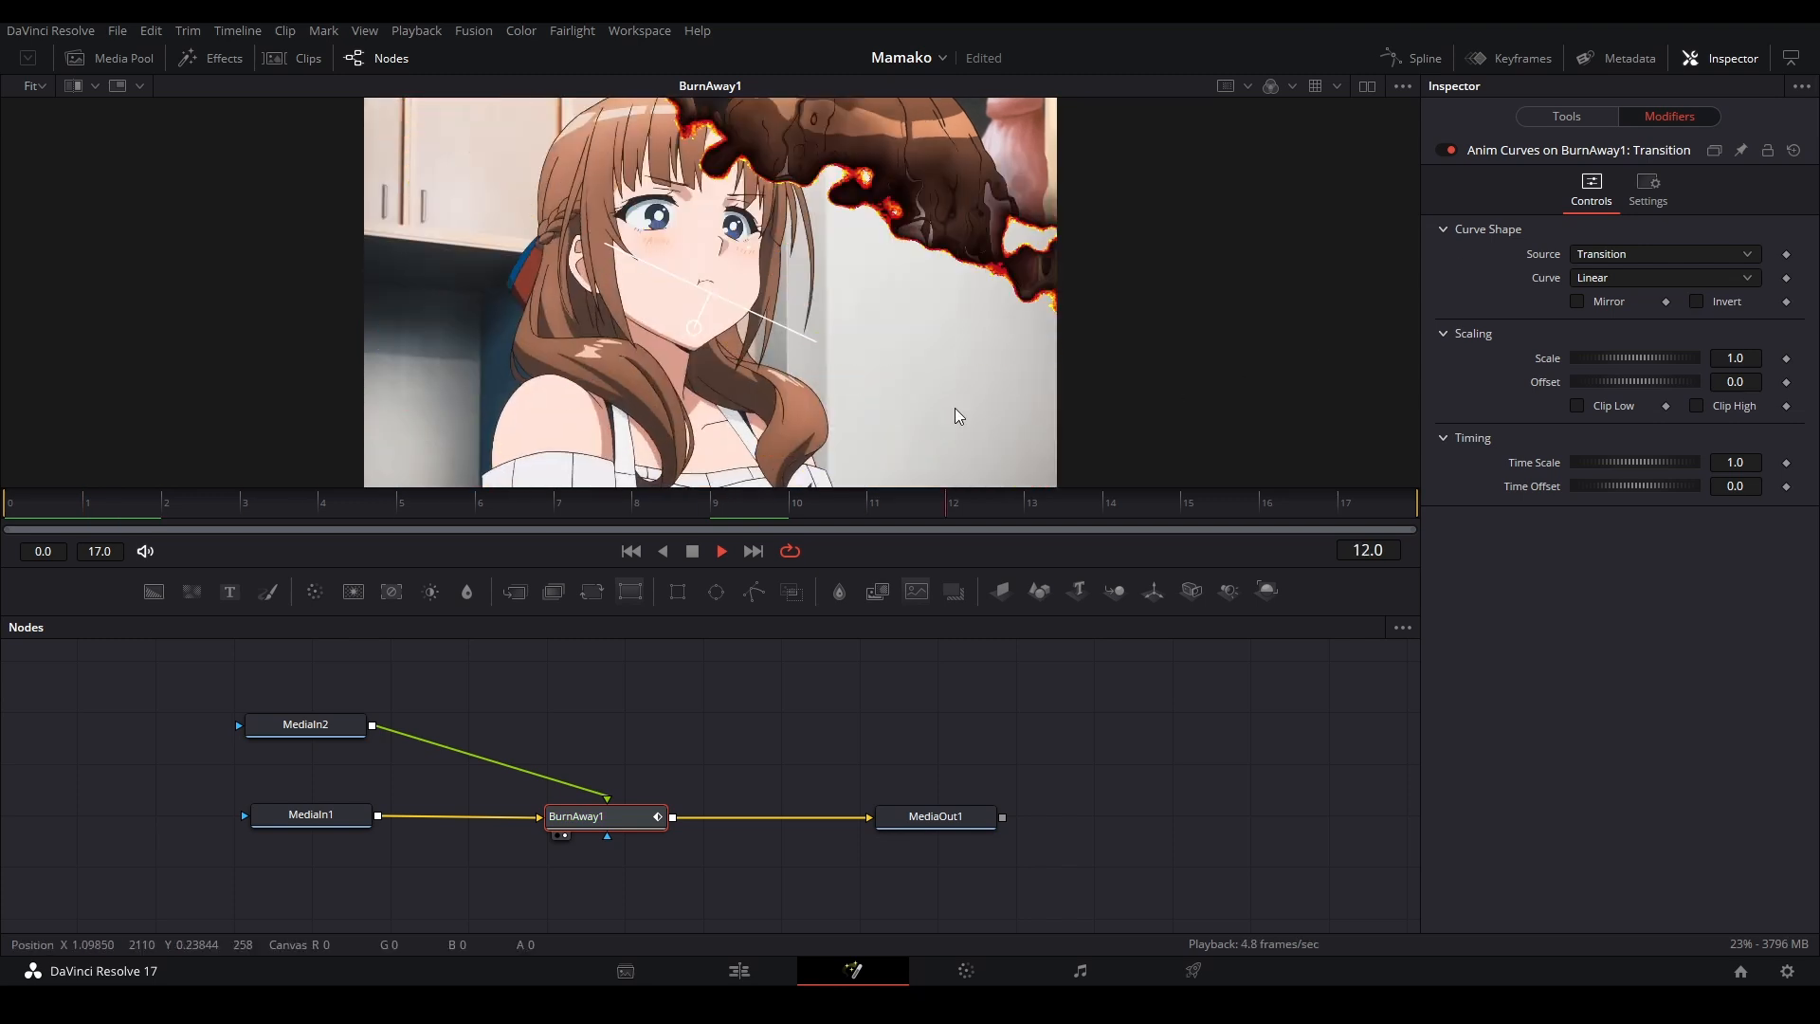
Step: Set BurnAway1's edge Raggedness to 0.78
left_click(1587, 113)
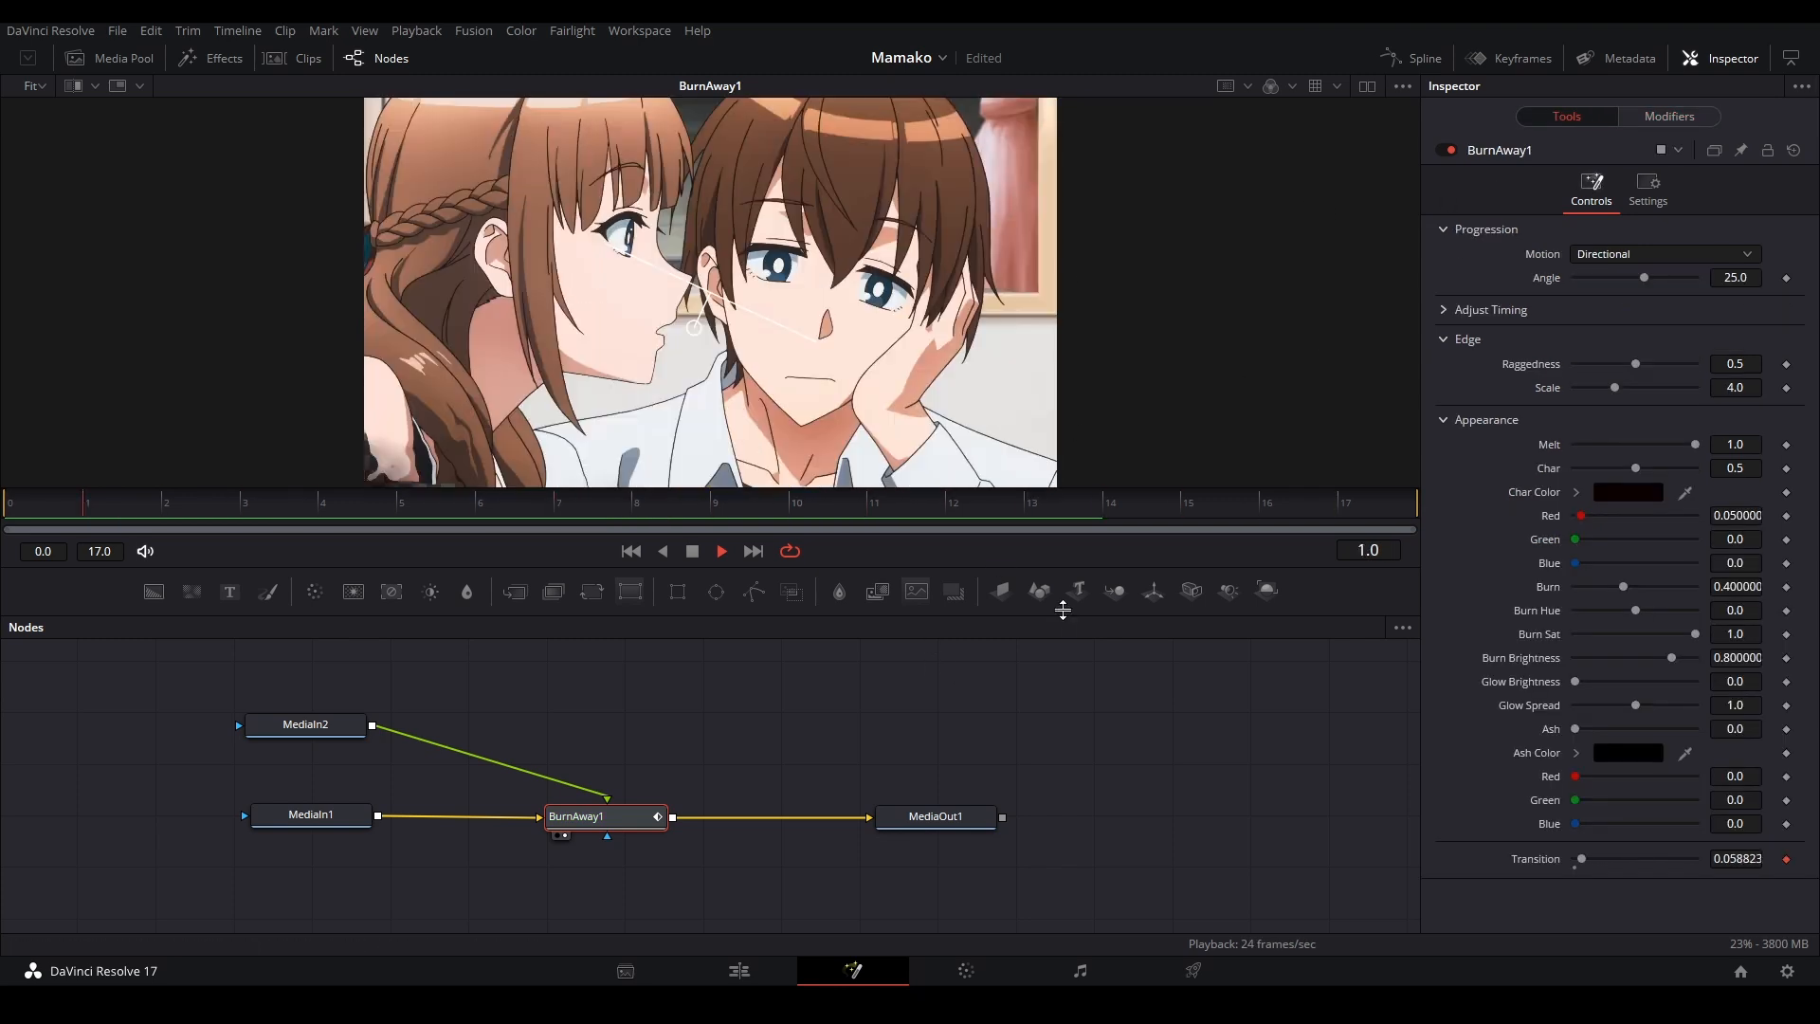
key("space")
left_click_drag(1693, 444, 1721, 472)
left_click_drag(1636, 364, 1668, 364)
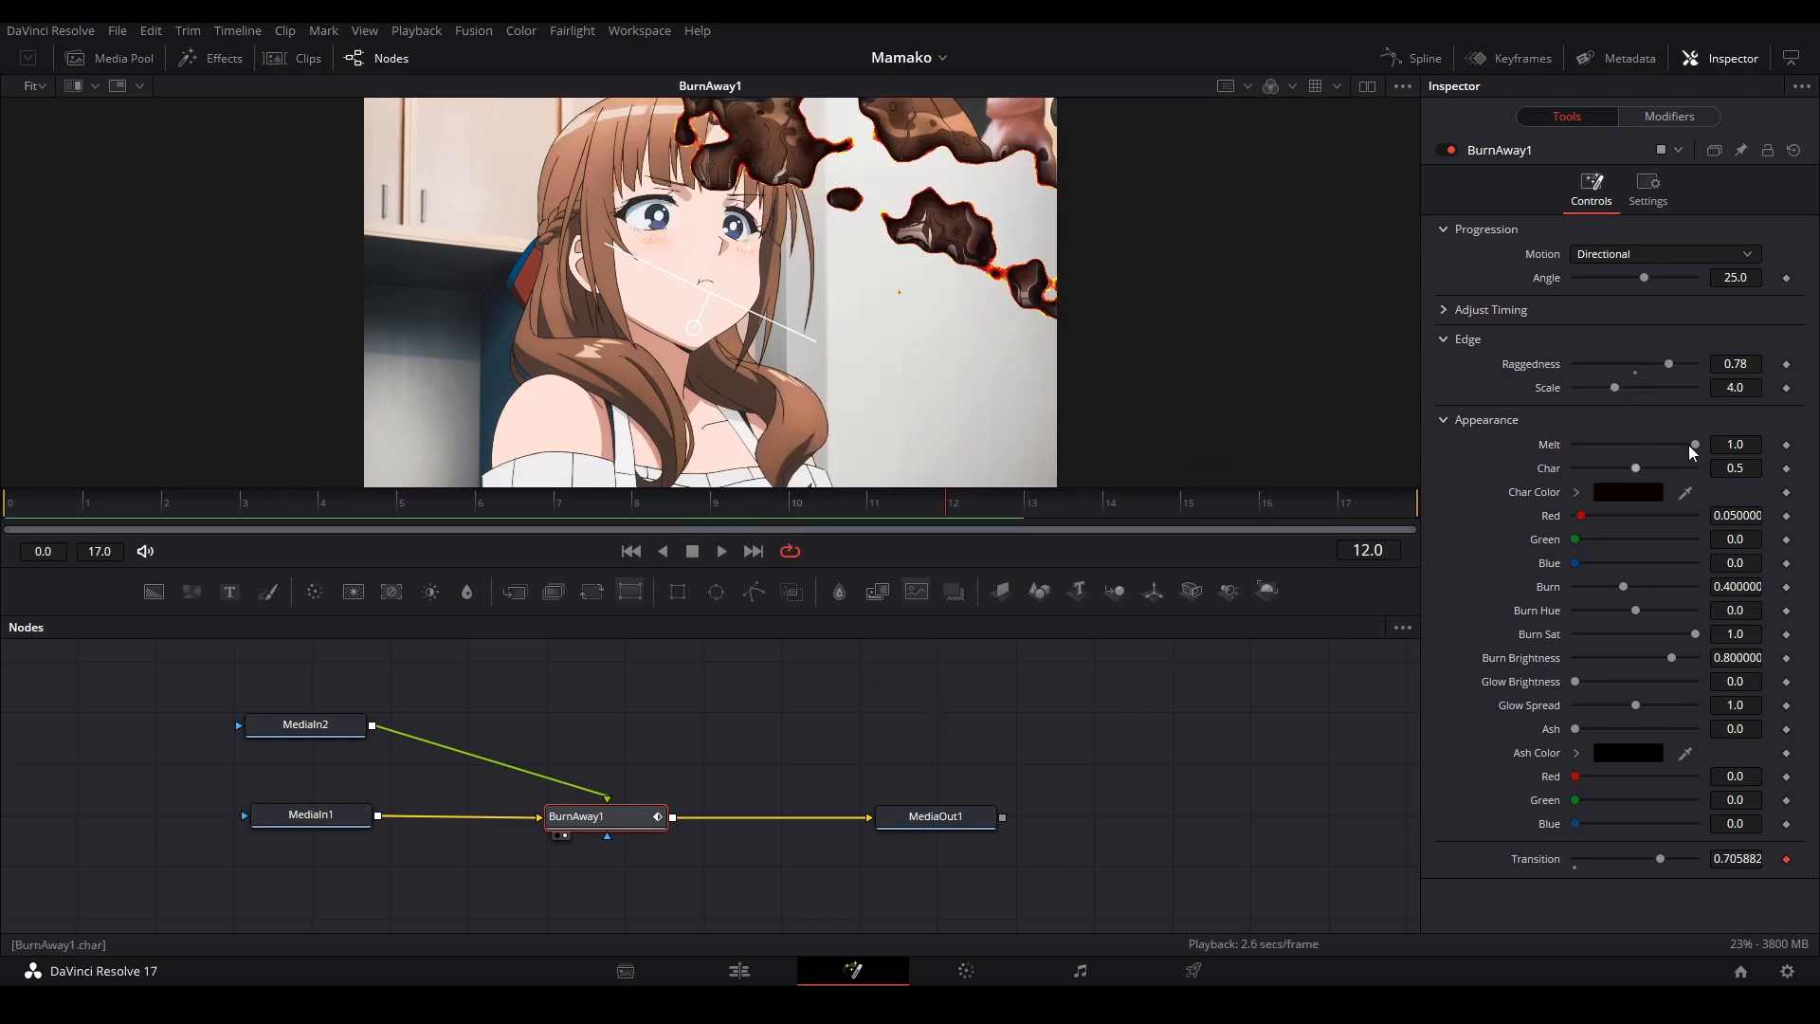
Step: Return to the Edit page and check the burn and circular wipe transitions on the timeline
left_click(739, 971)
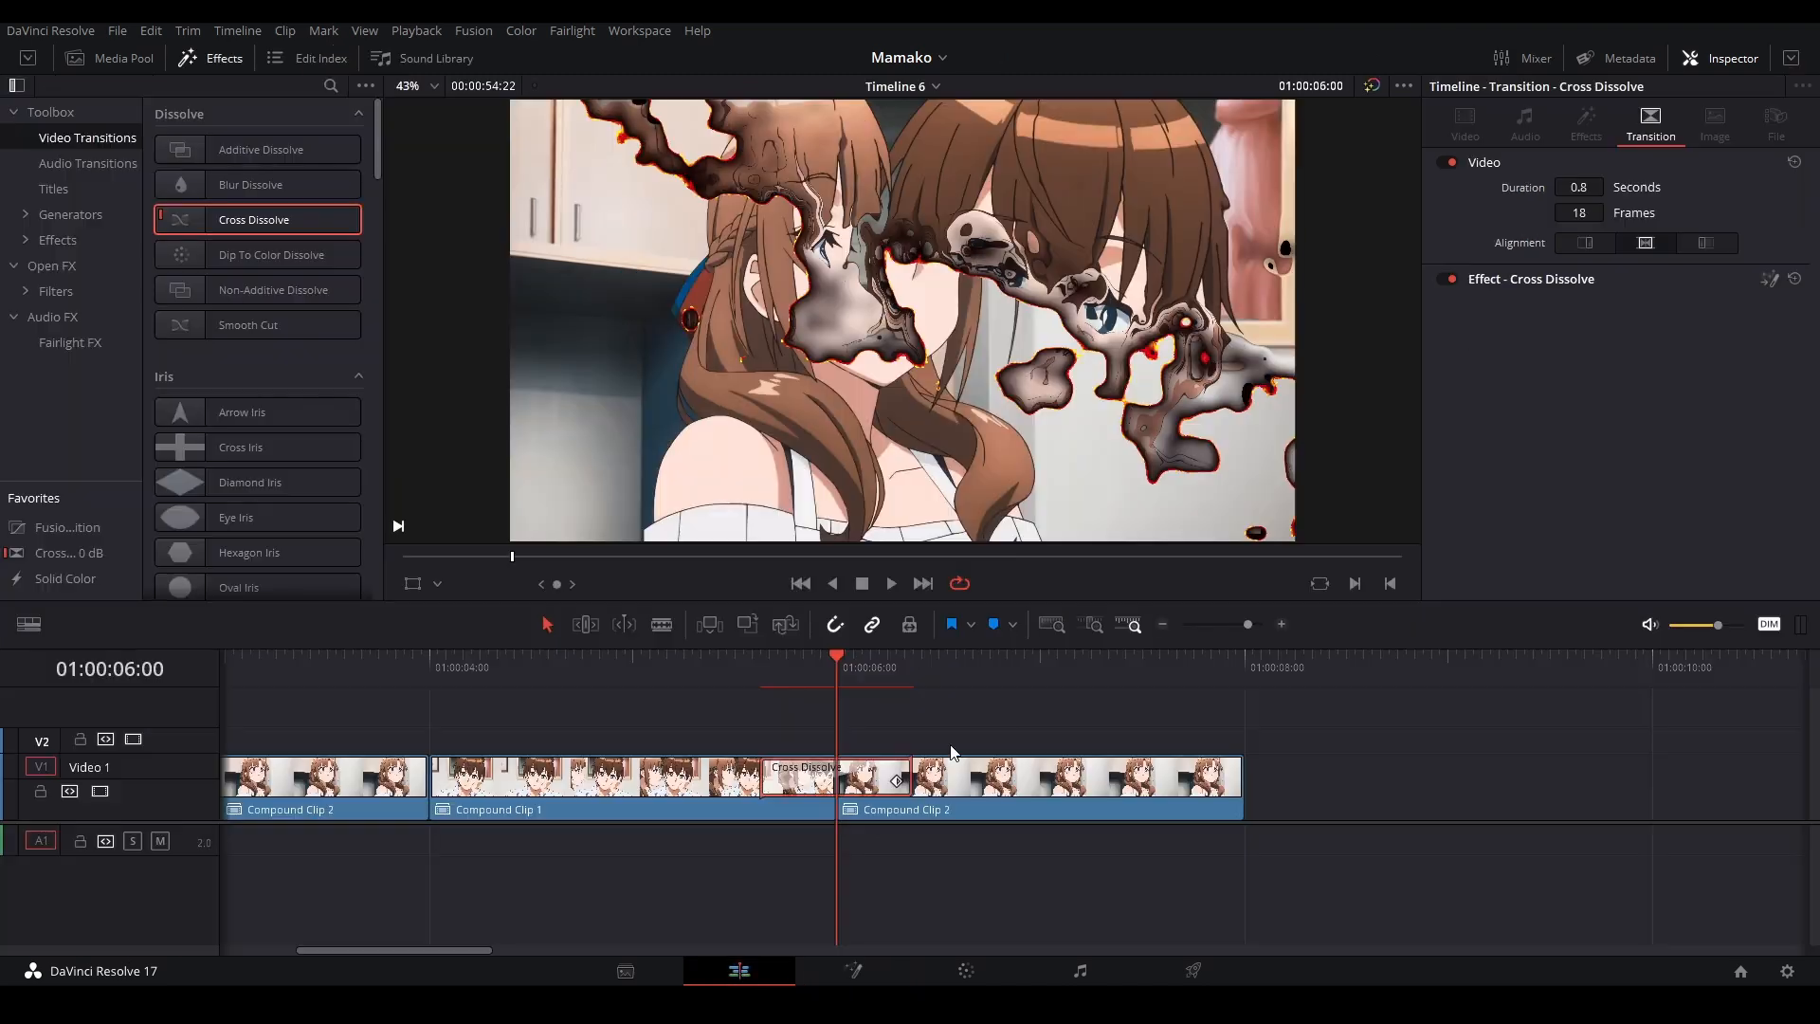
left_click(709, 673)
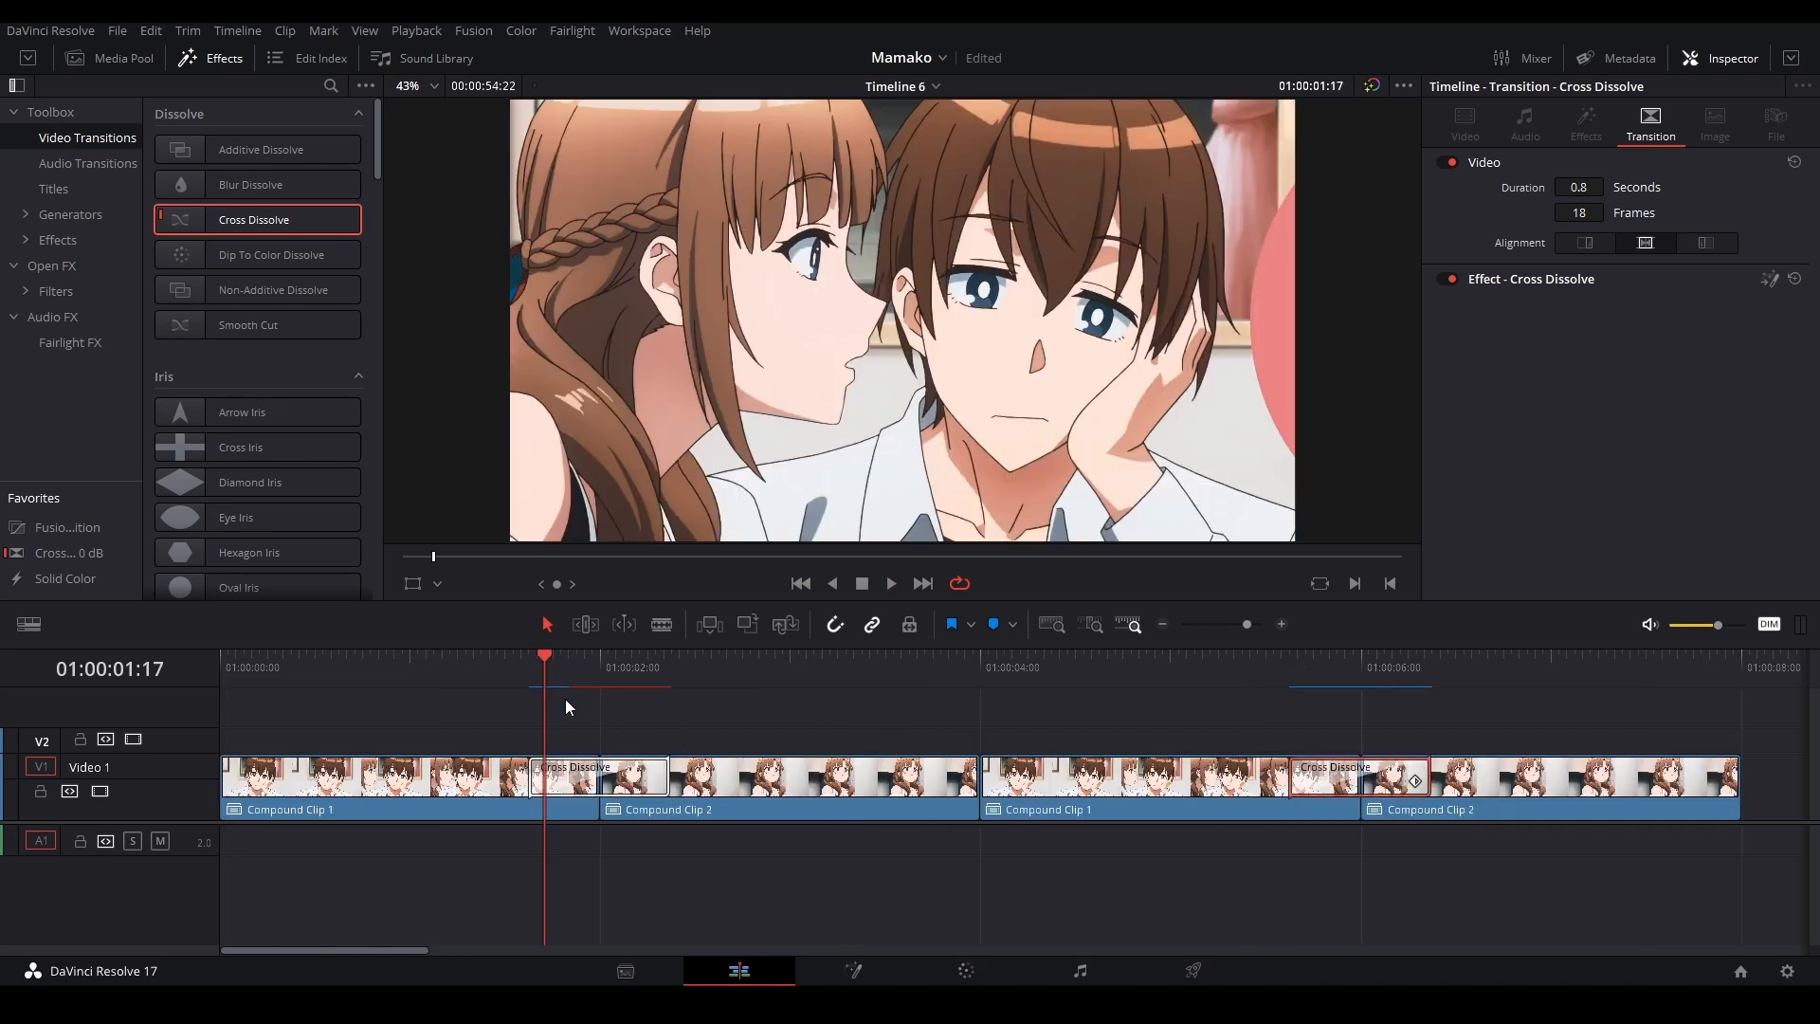
Step: Save the circular wipe transition between the first two clips as a transition preset named "Ball wipe"
left_click(580, 779)
right_click(577, 774)
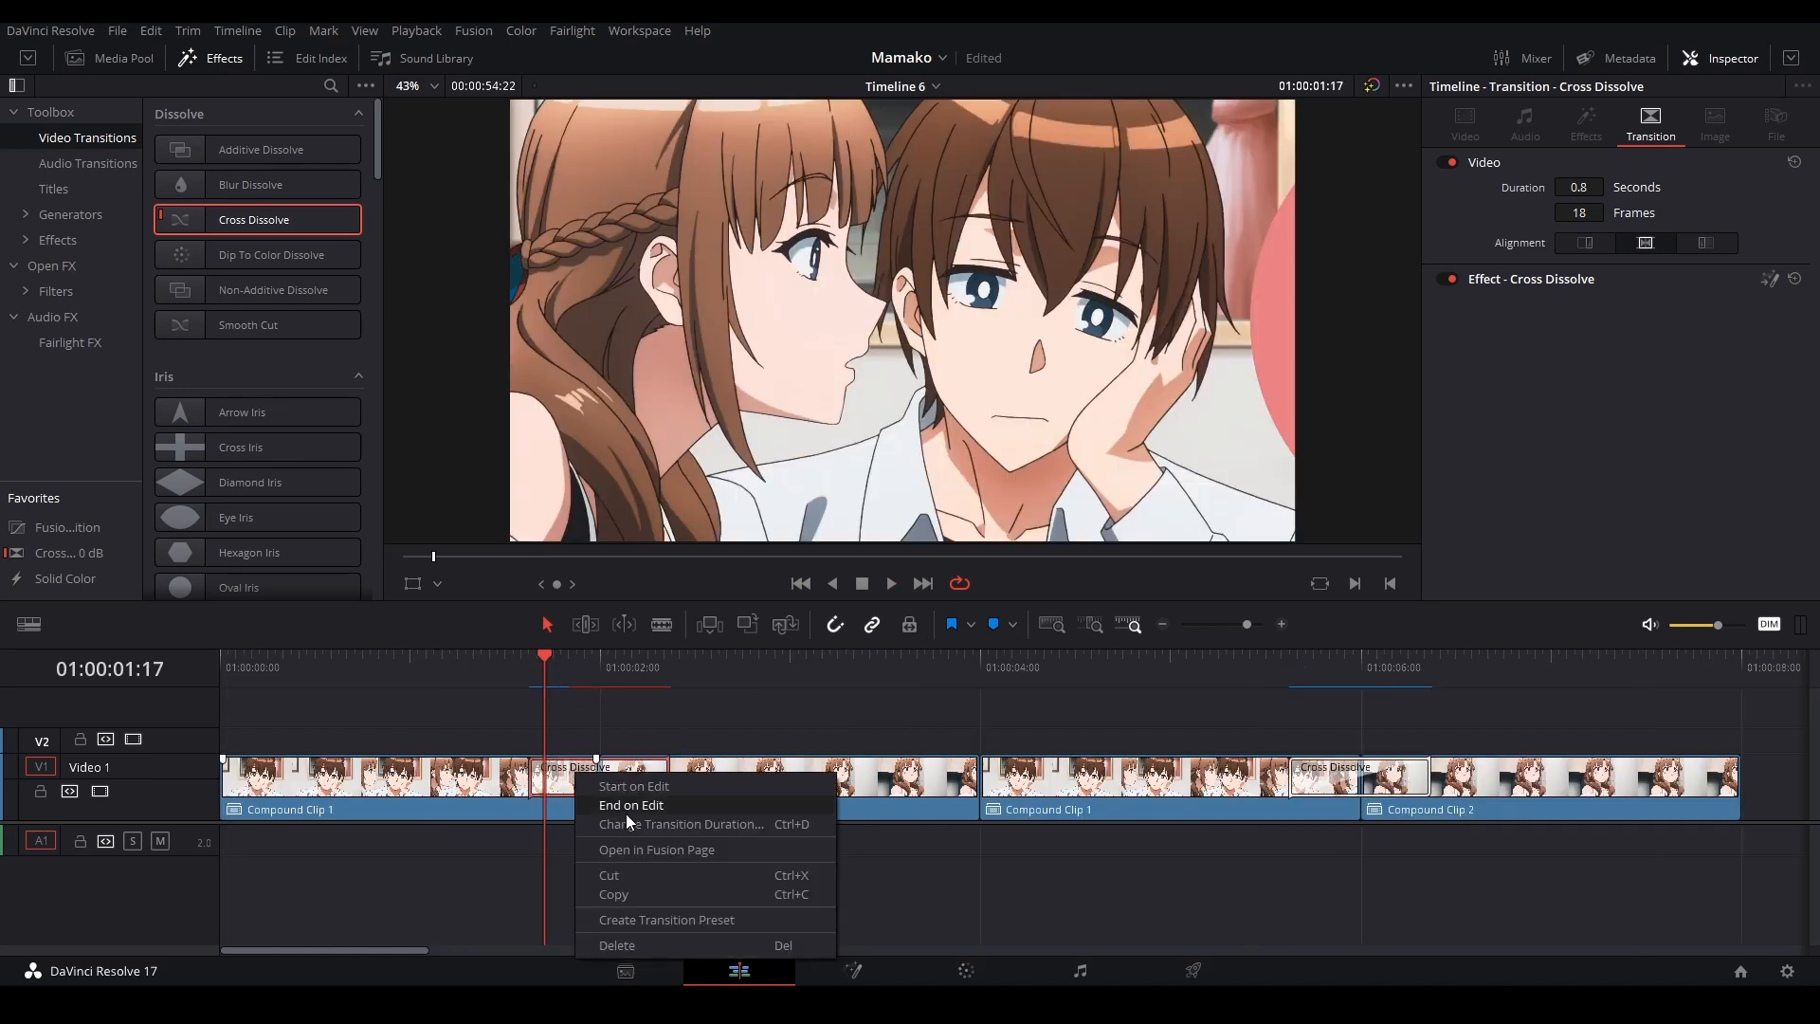
left_click(675, 916)
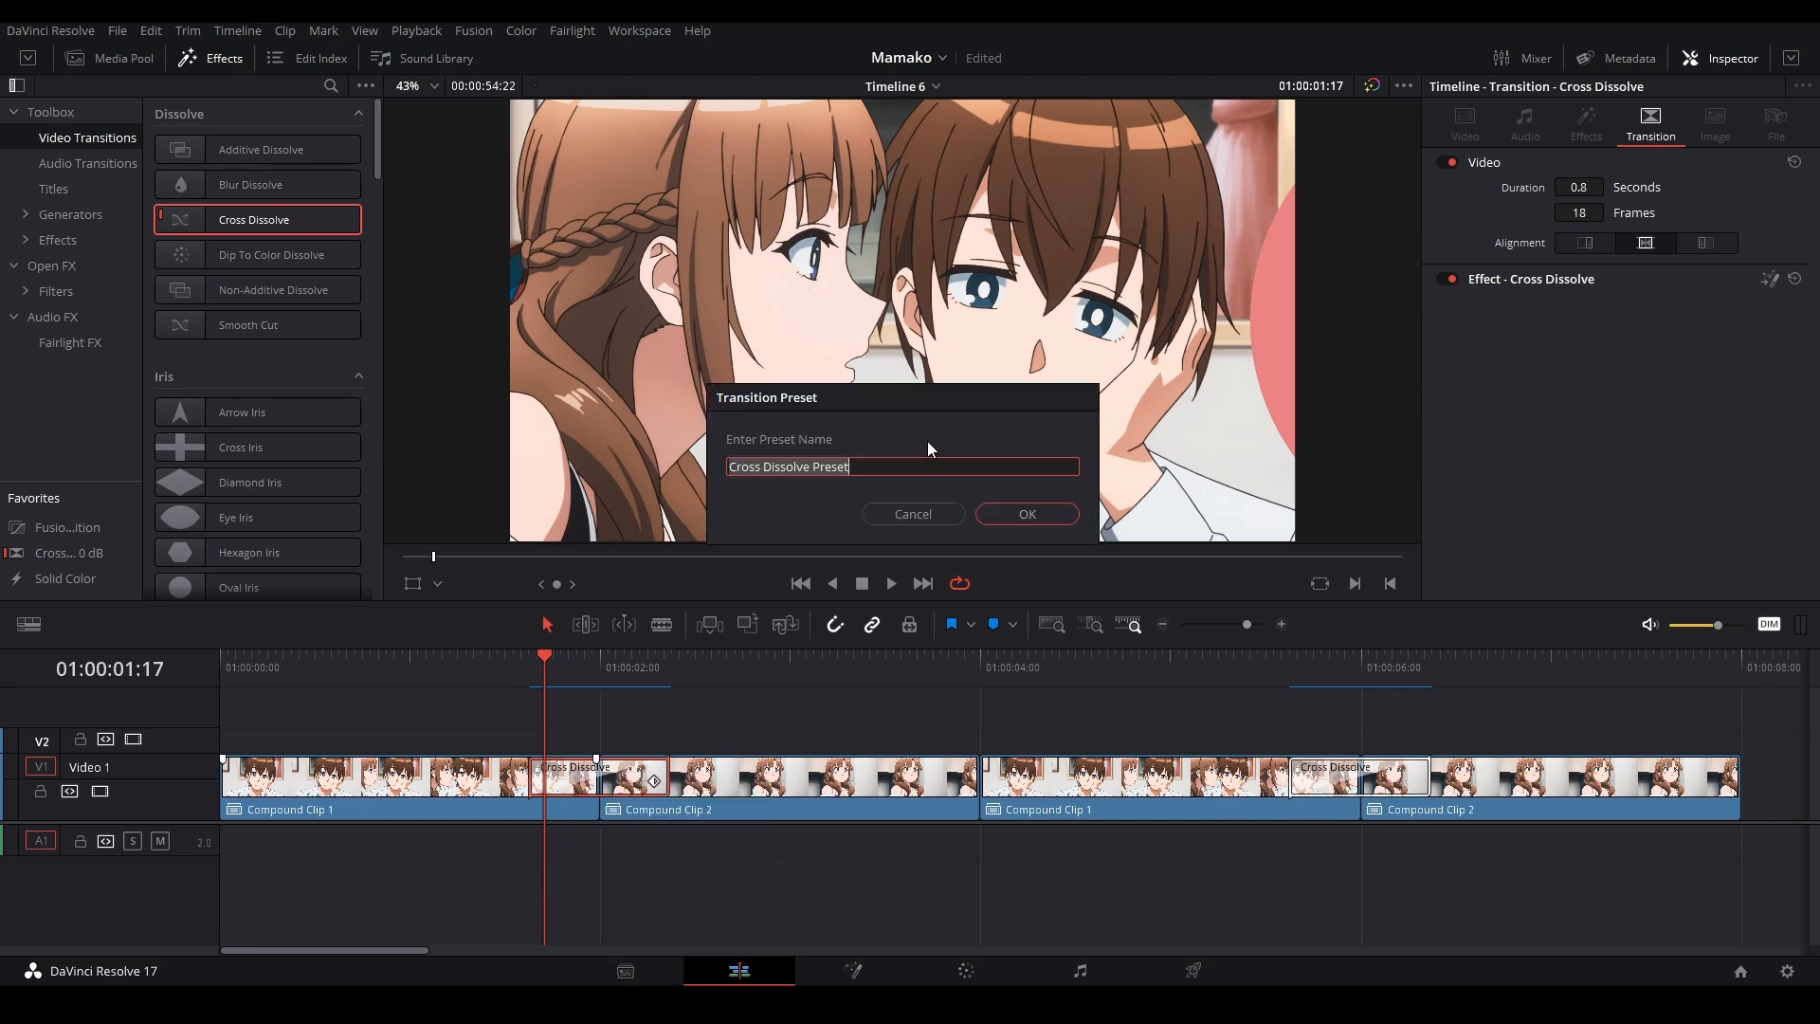
type("test preset")
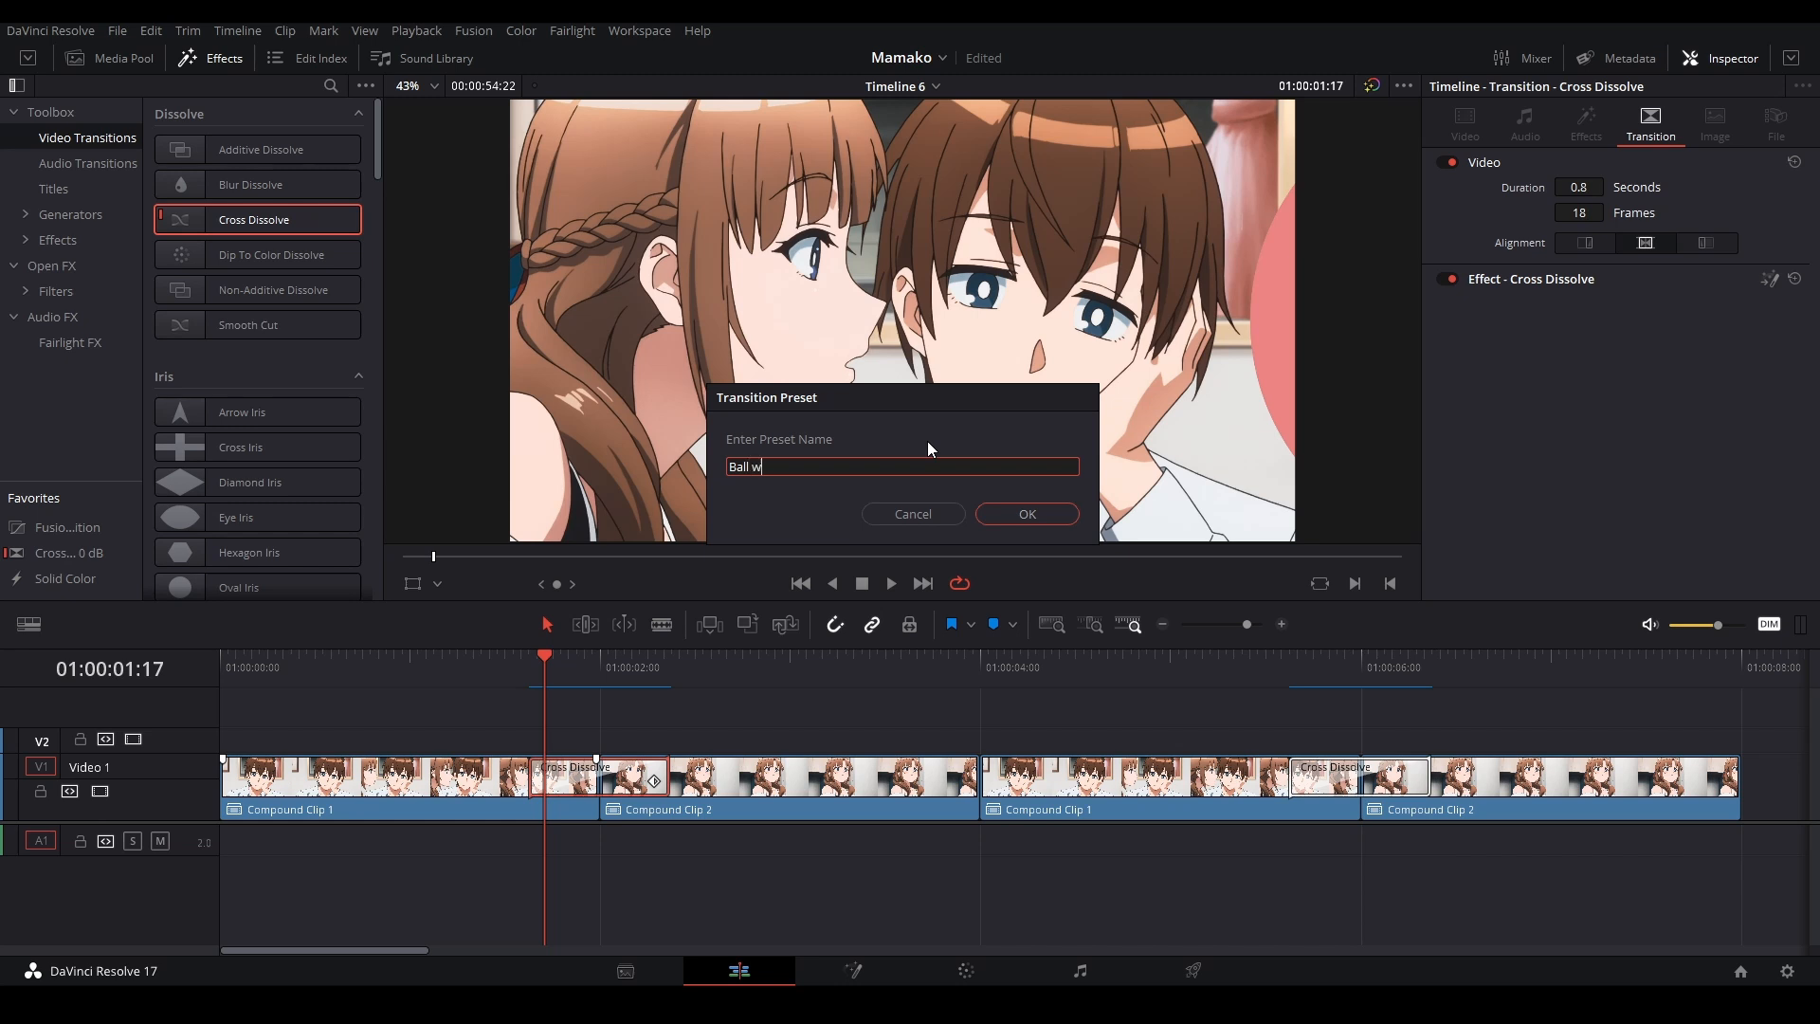
key("Return")
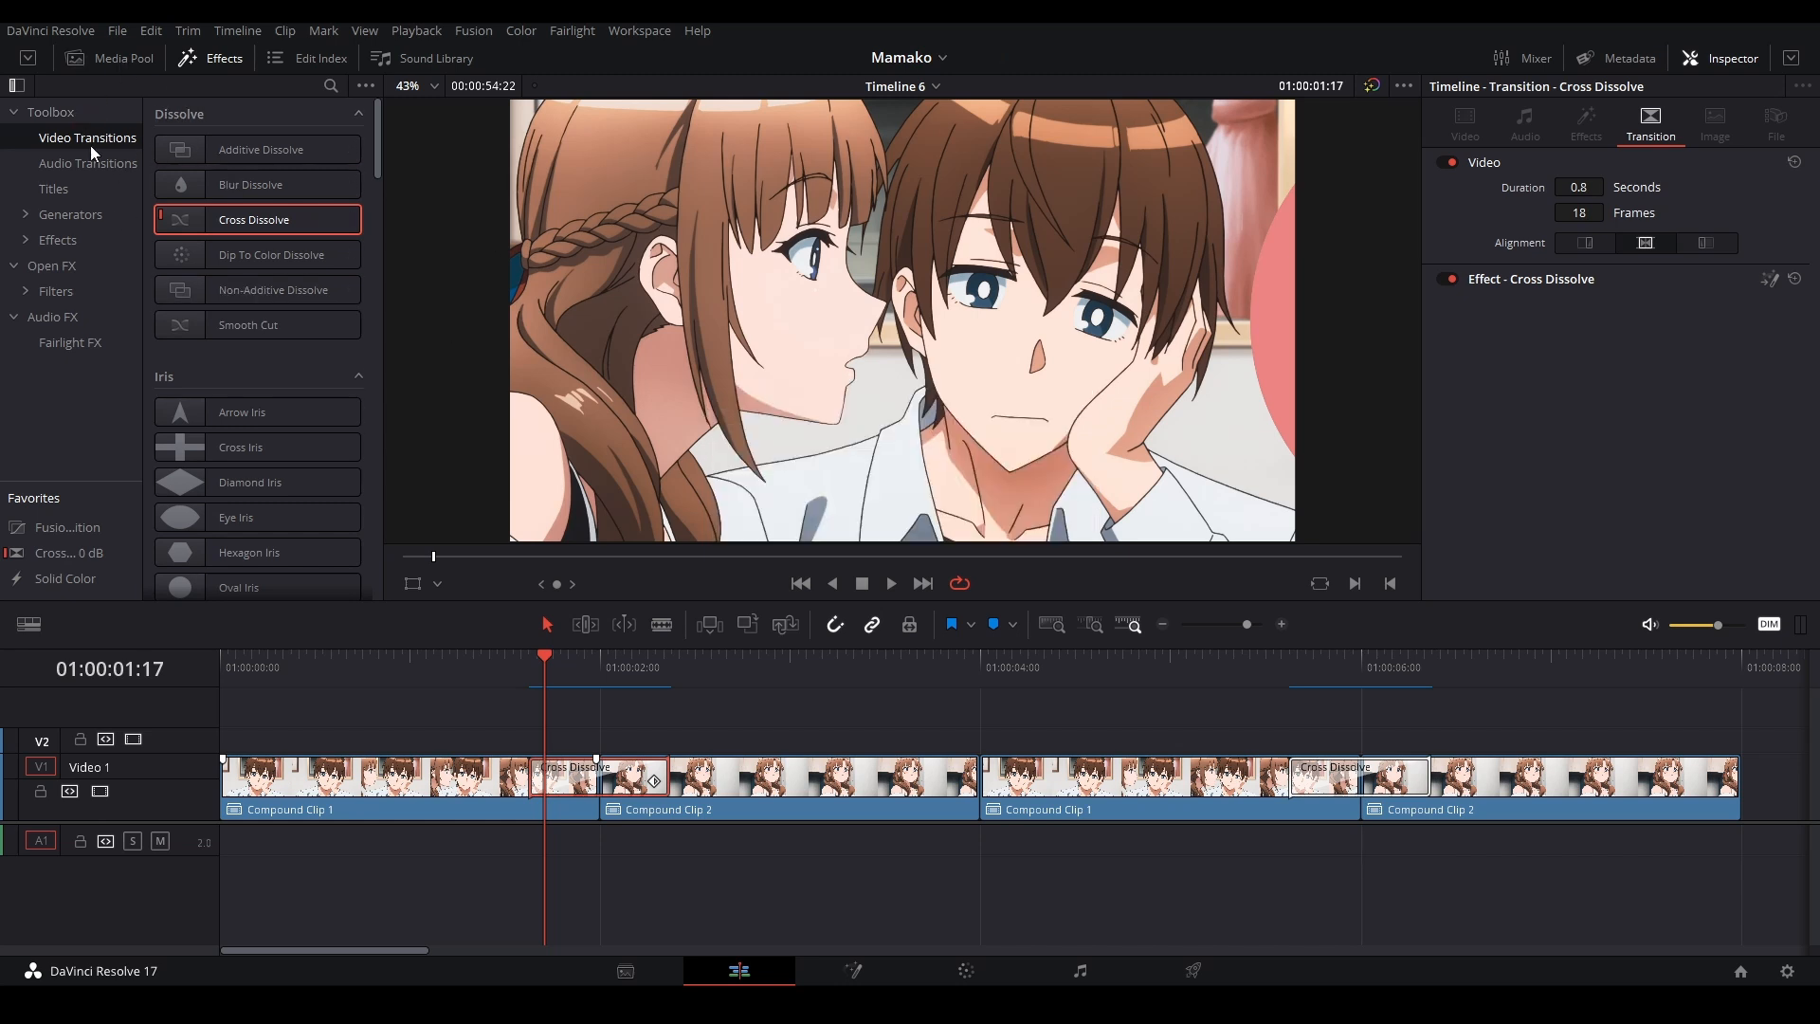
Step: Apply the user preset Ball wipe to the last cut between Compound Clip 1 and Compound Clip 2, and play it back
scroll(219, 298, "down", 10)
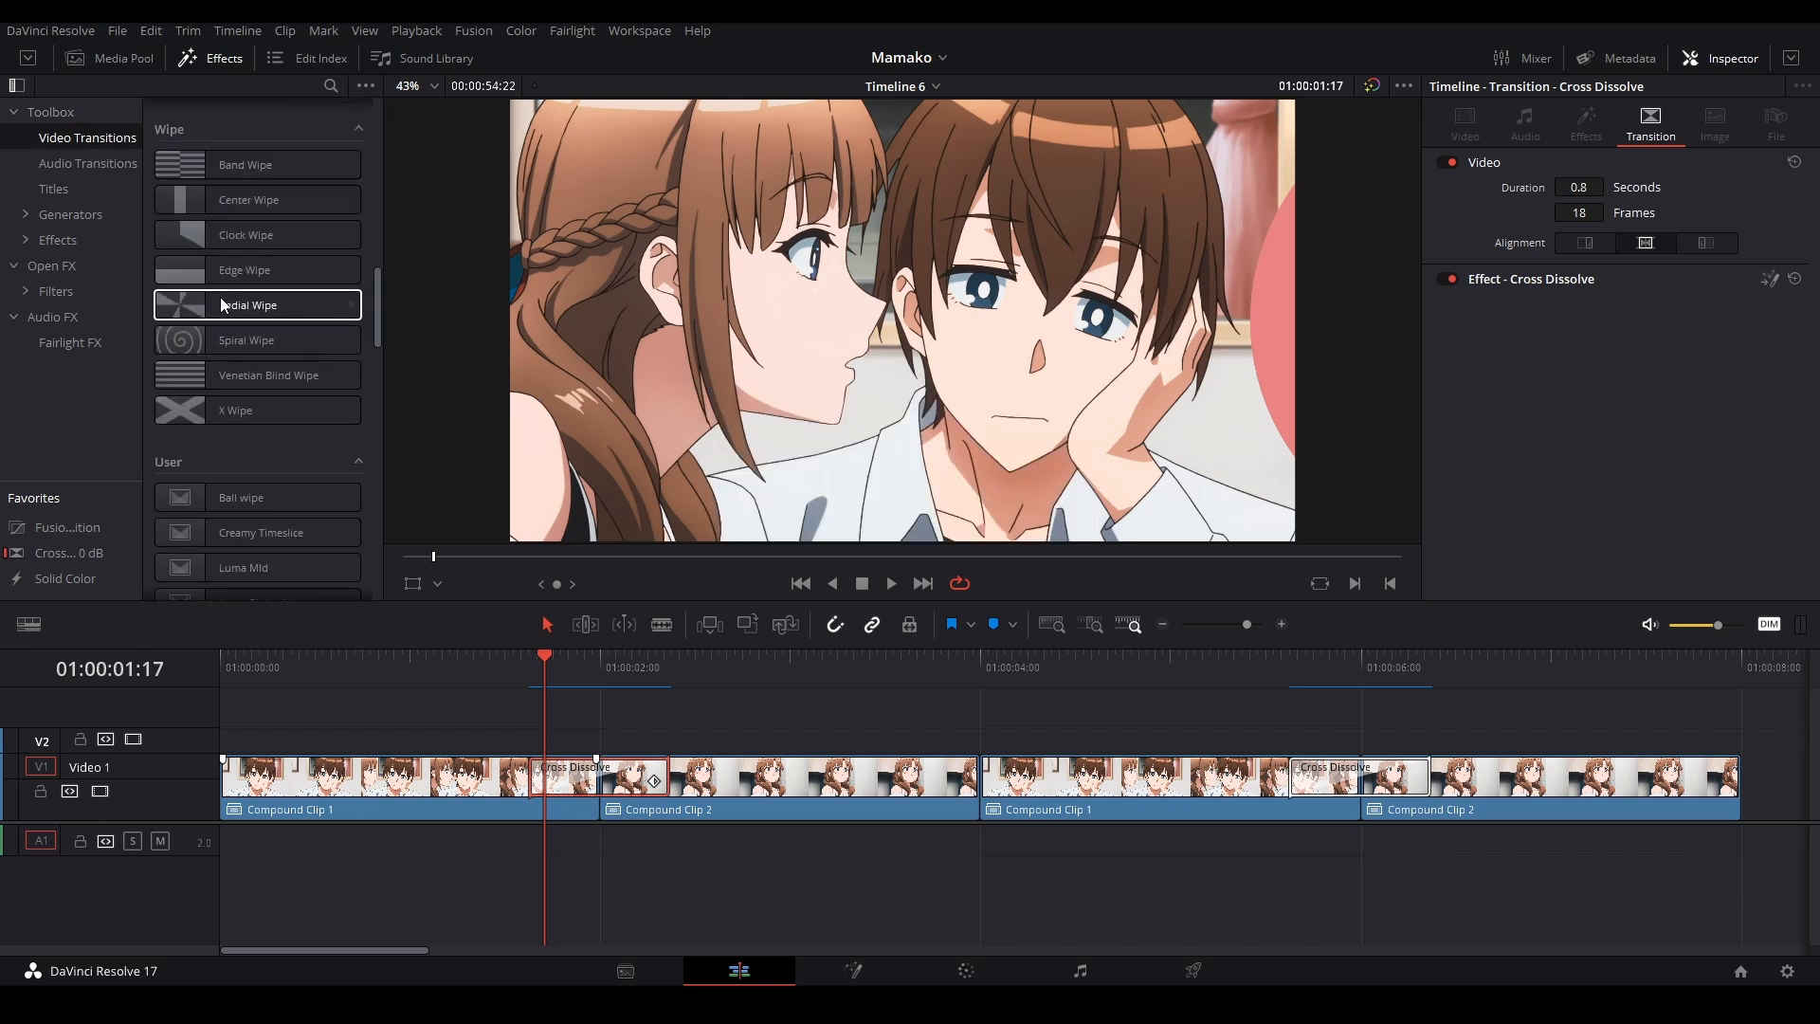
scroll(228, 323, "down", 3)
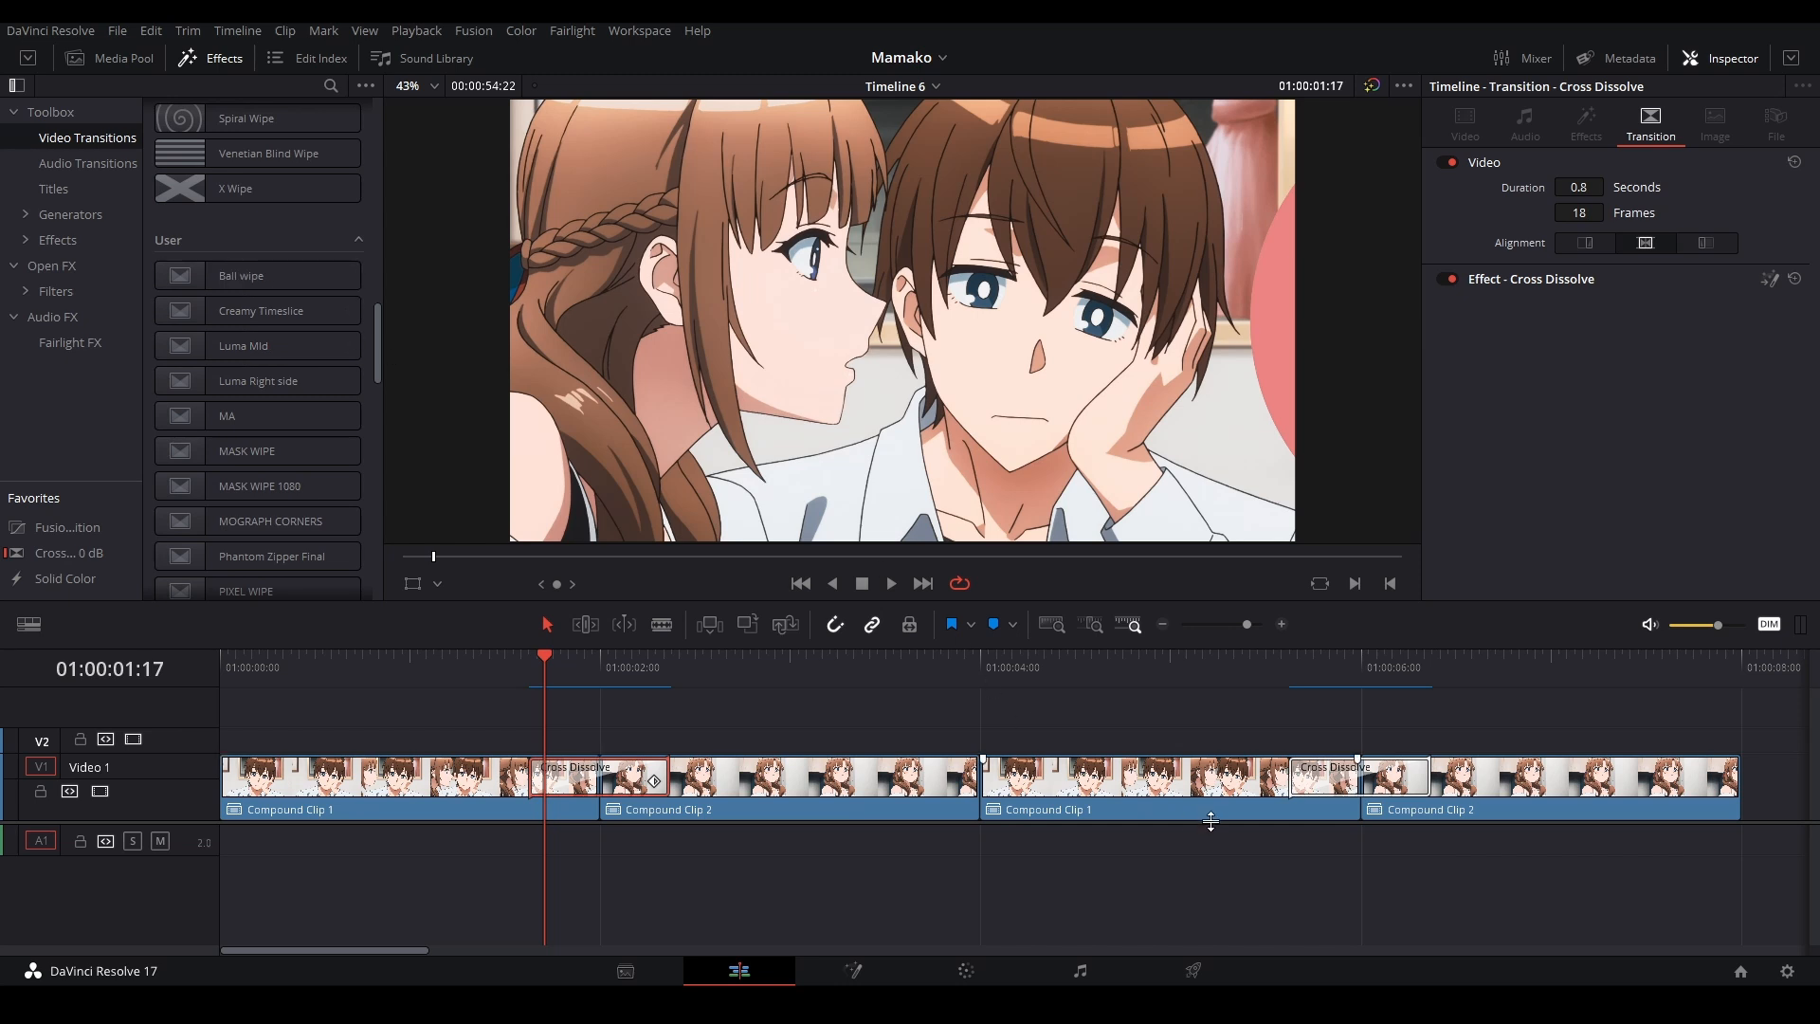
scroll(1211, 821, "right", 5)
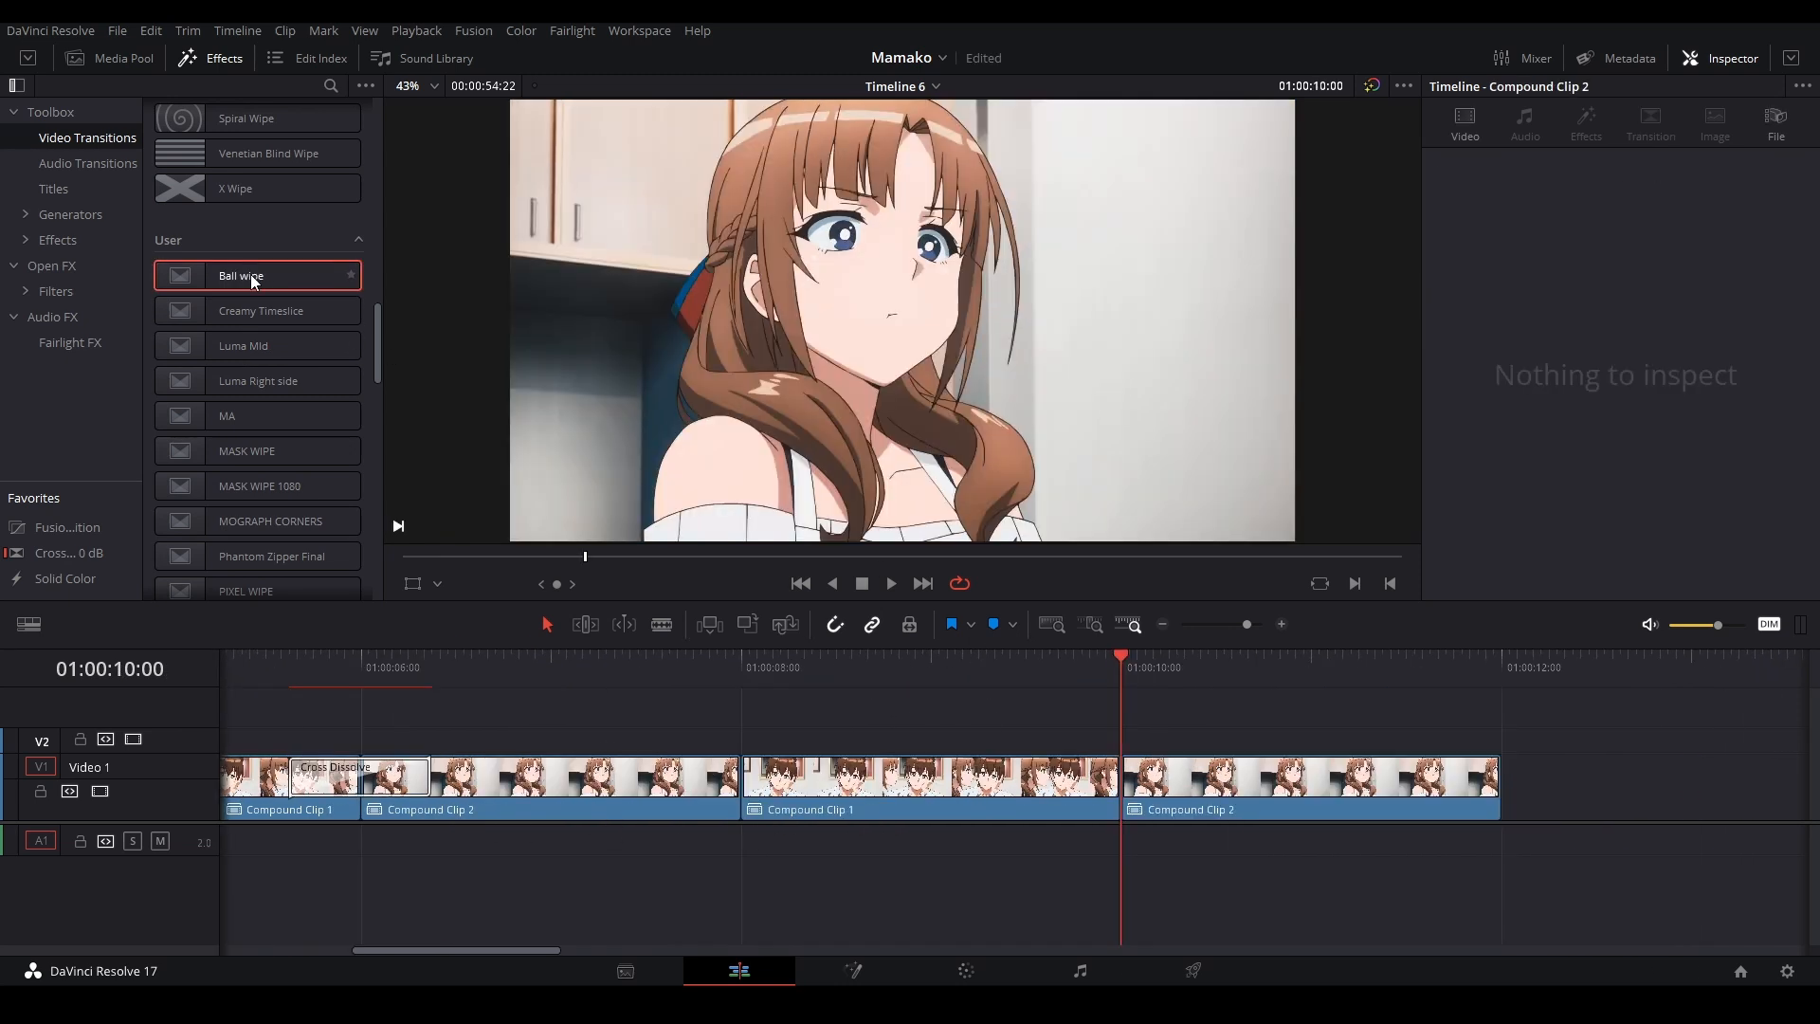
left_click_drag(252, 276, 1113, 779)
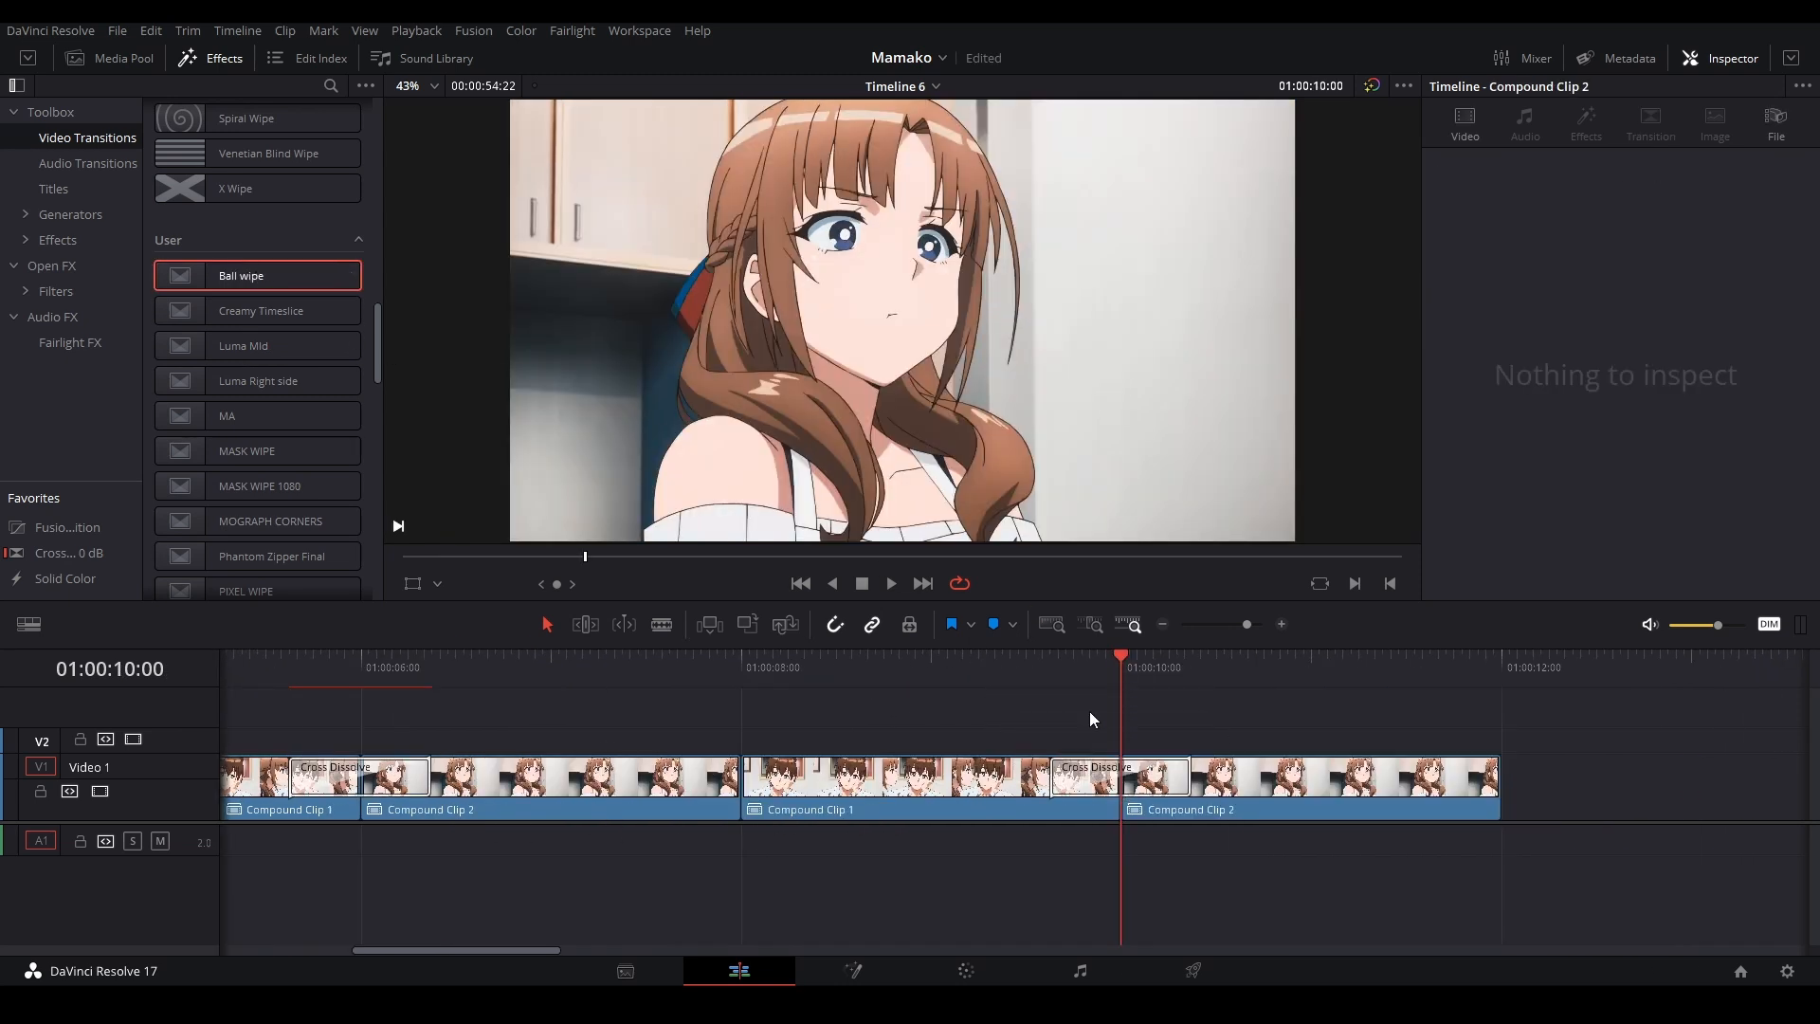
left_click(1055, 658)
key("space")
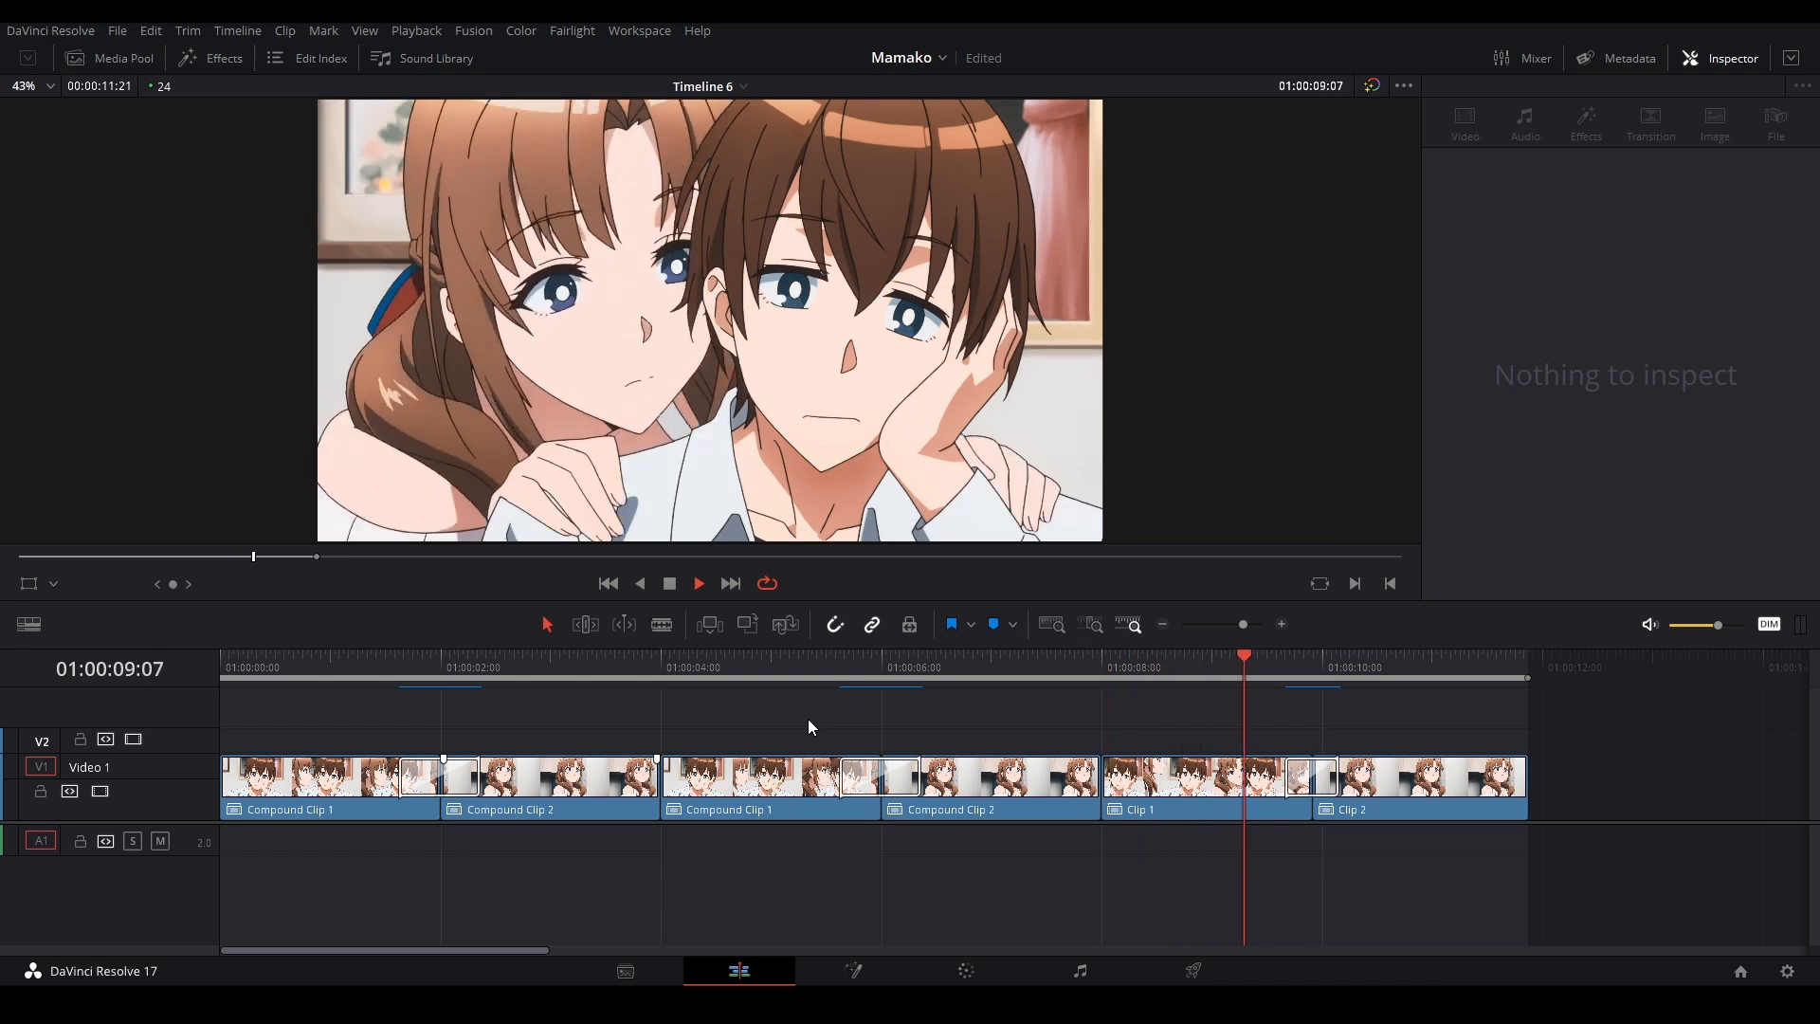